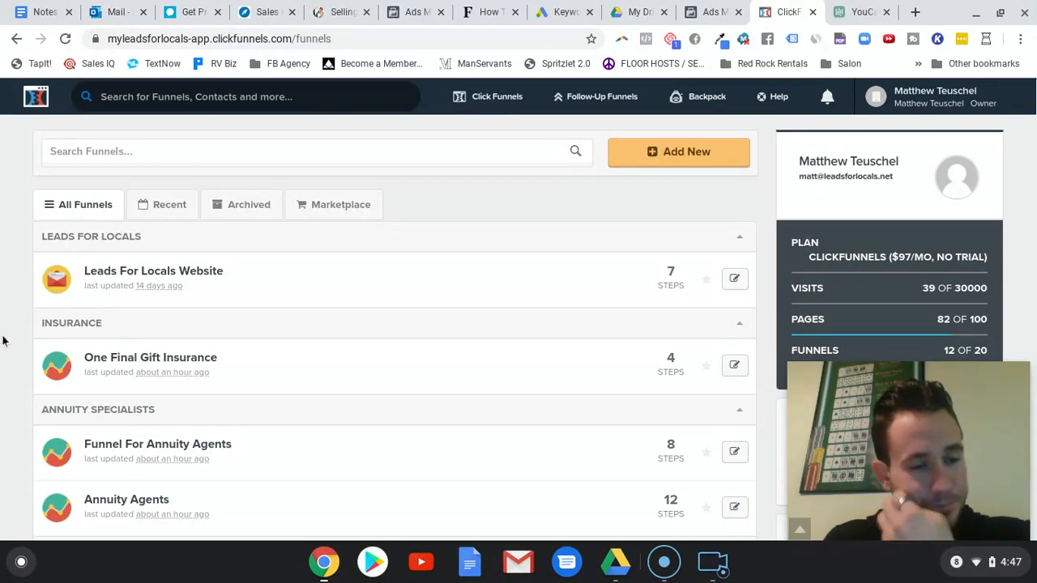
Open the One Final Gift Insurance funnel, preview its live Burial Insurance Optin page, and close the preview.
{"action": "left_click", "coordinate": [187, 362]}
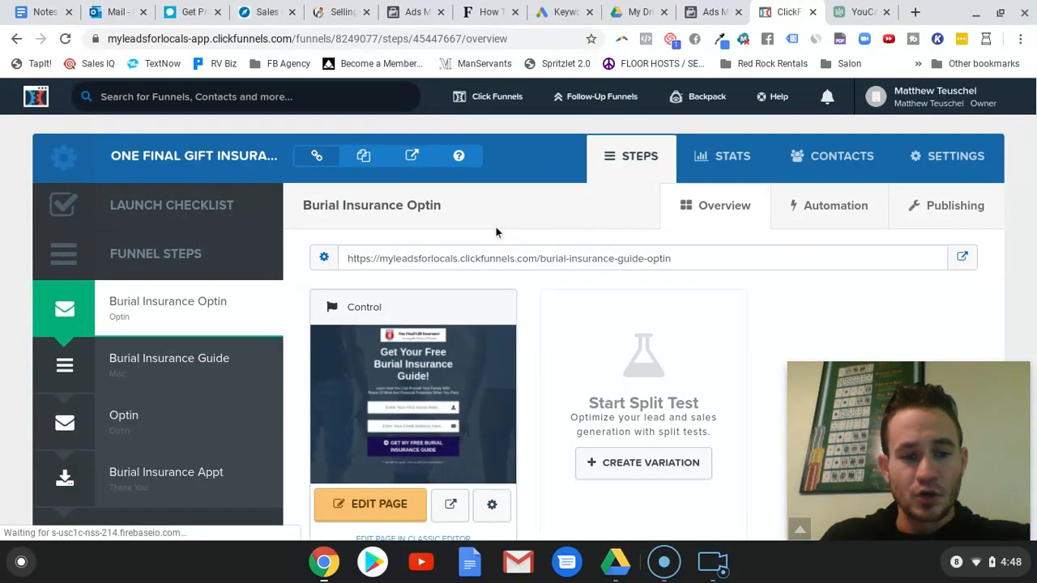
{"action": "left_click", "coordinate": [963, 258]}
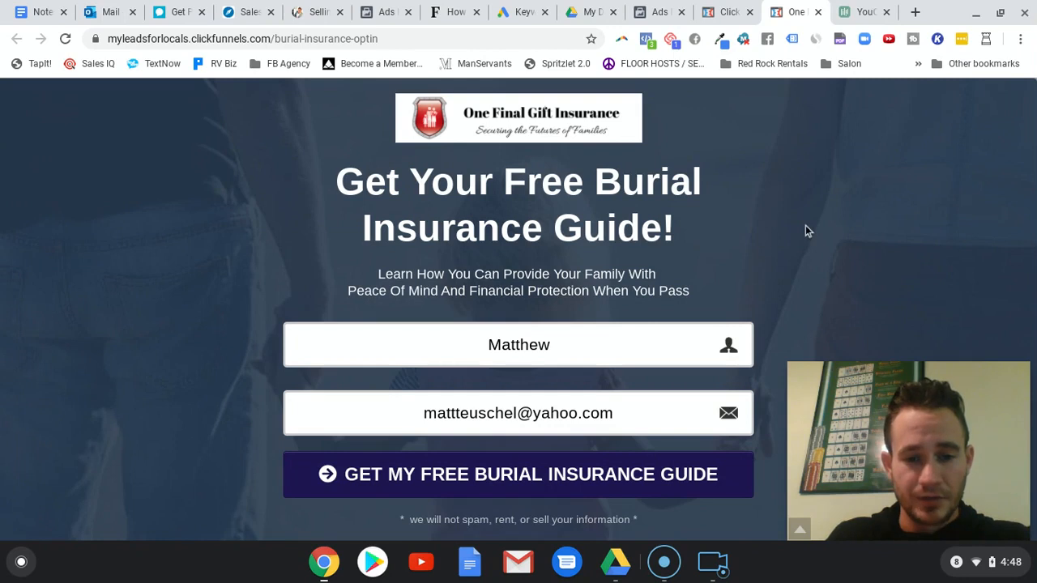
{"action": "scroll", "coordinate": [861, 235], "scroll_direction": "down", "scroll_amount": 3}
{"action": "scroll", "coordinate": [863, 236], "scroll_direction": "up", "scroll_amount": 3}
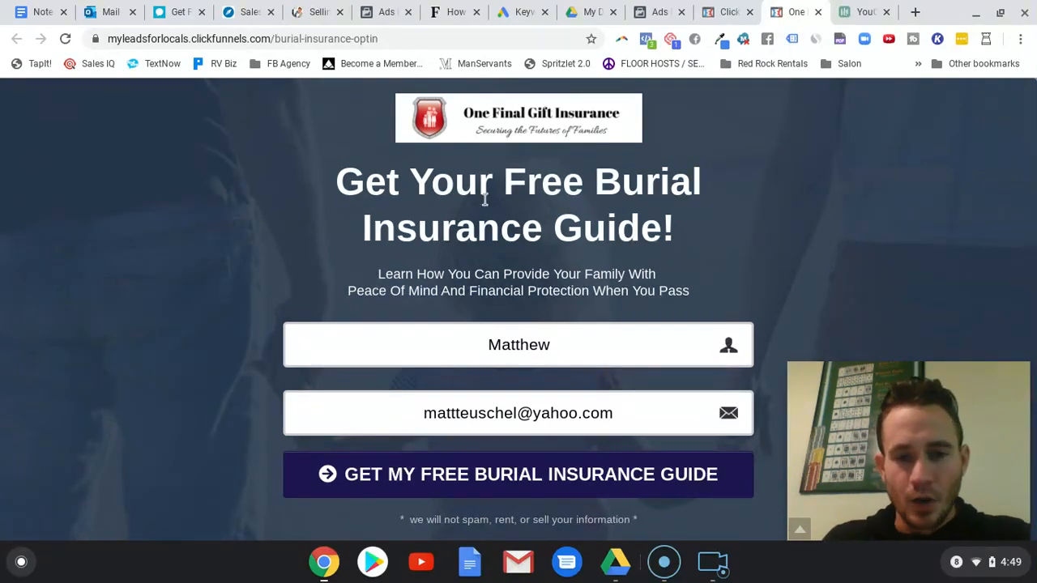
{"action": "scroll", "coordinate": [181, 353], "scroll_direction": "down", "scroll_amount": 1}
{"action": "scroll", "coordinate": [166, 353], "scroll_direction": "up", "scroll_amount": 1}
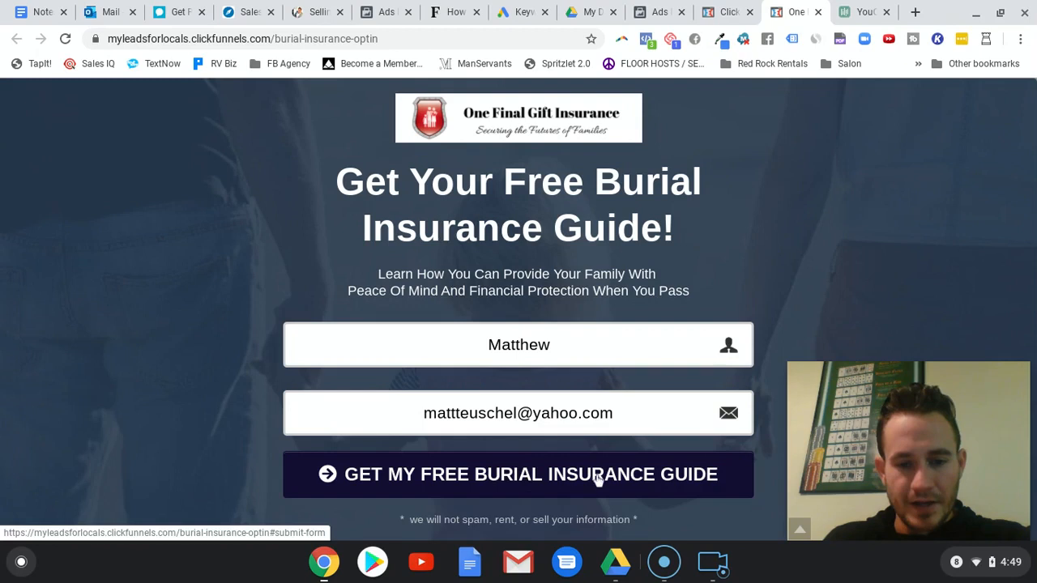
{"action": "left_click", "coordinate": [819, 12]}
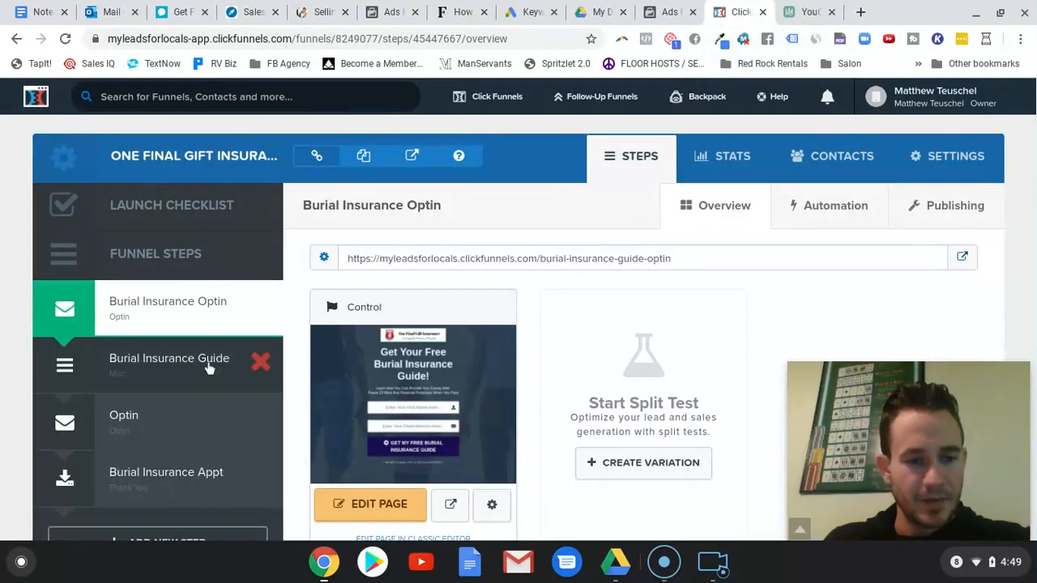
Open the live page of the Burial Insurance Guide step and read the article through to its closing quote offer.
{"action": "left_click", "coordinate": [174, 367]}
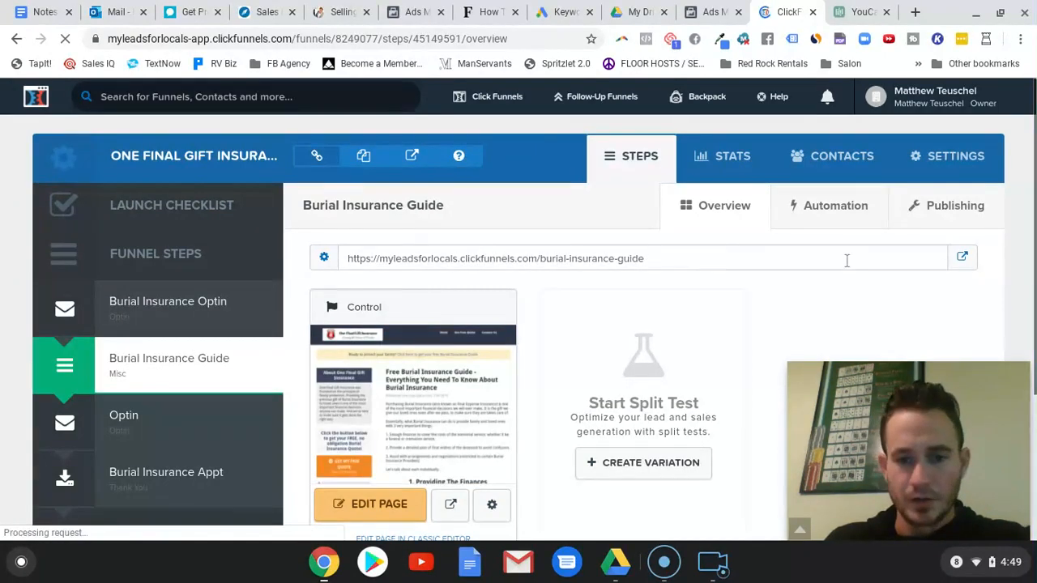
{"action": "left_click", "coordinate": [963, 259]}
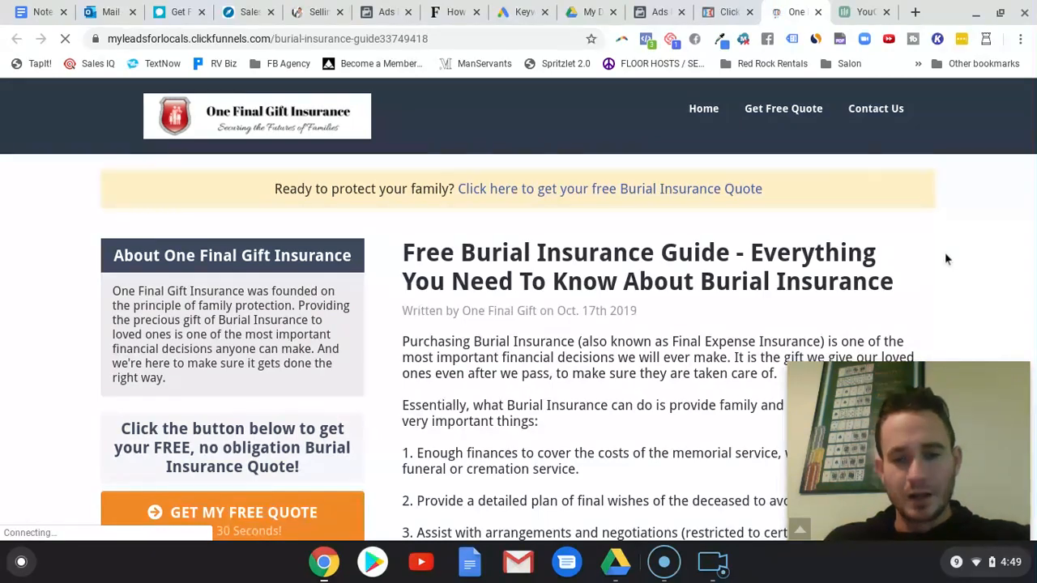
{"action": "scroll", "coordinate": [945, 256], "scroll_direction": "down", "scroll_amount": 1}
{"action": "scroll", "coordinate": [352, 174], "scroll_direction": "up", "scroll_amount": 1}
{"action": "scroll", "coordinate": [555, 263], "scroll_direction": "down", "scroll_amount": 1}
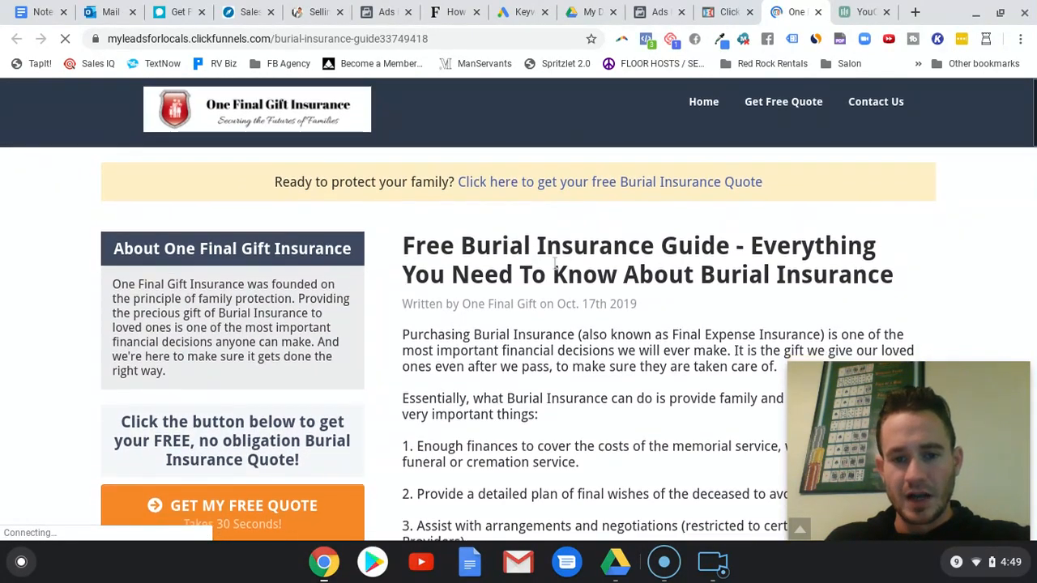
{"action": "scroll", "coordinate": [555, 264], "scroll_direction": "down", "scroll_amount": 7}
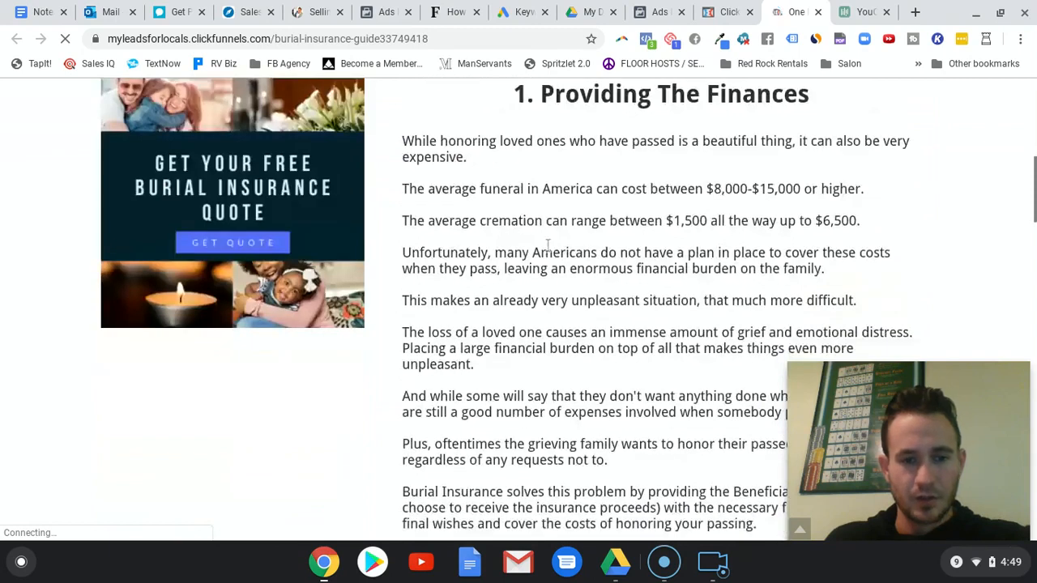
{"action": "scroll", "coordinate": [548, 245], "scroll_direction": "up", "scroll_amount": 7}
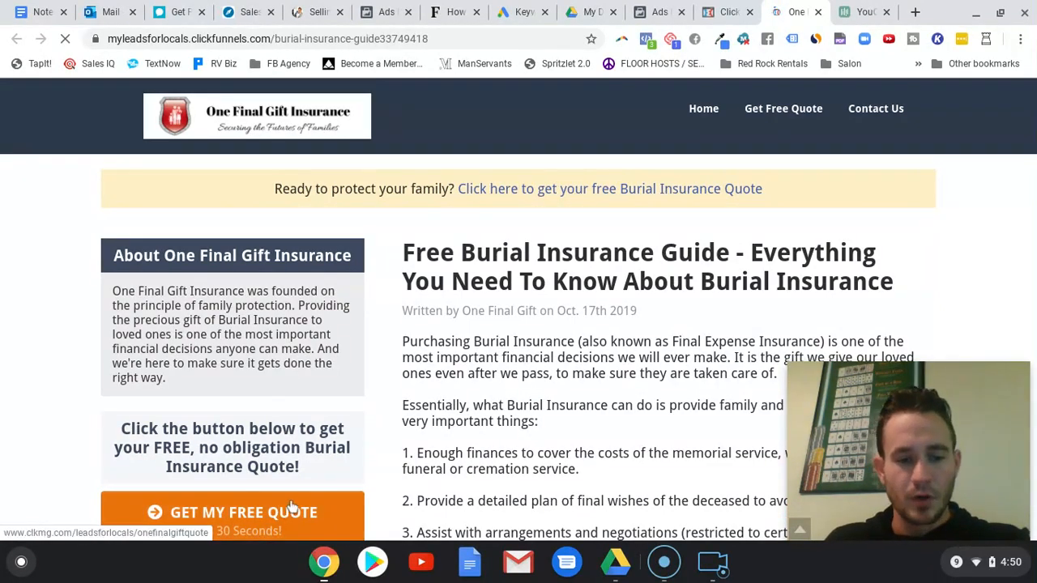
{"action": "scroll", "coordinate": [568, 301], "scroll_direction": "down", "scroll_amount": 10}
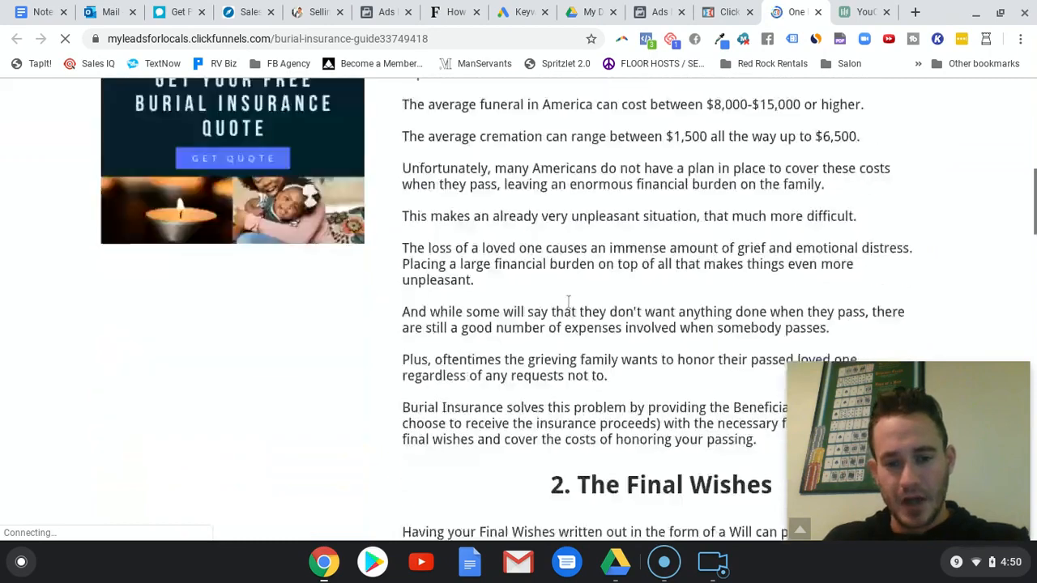
{"action": "scroll", "coordinate": [568, 302], "scroll_direction": "down", "scroll_amount": 12}
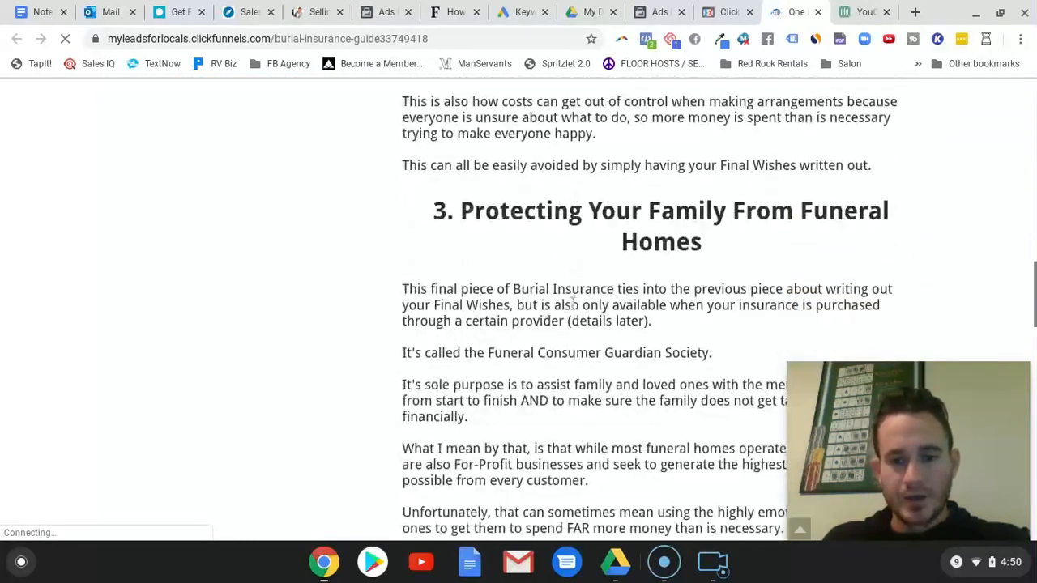
{"action": "scroll", "coordinate": [572, 301], "scroll_direction": "down", "scroll_amount": 8}
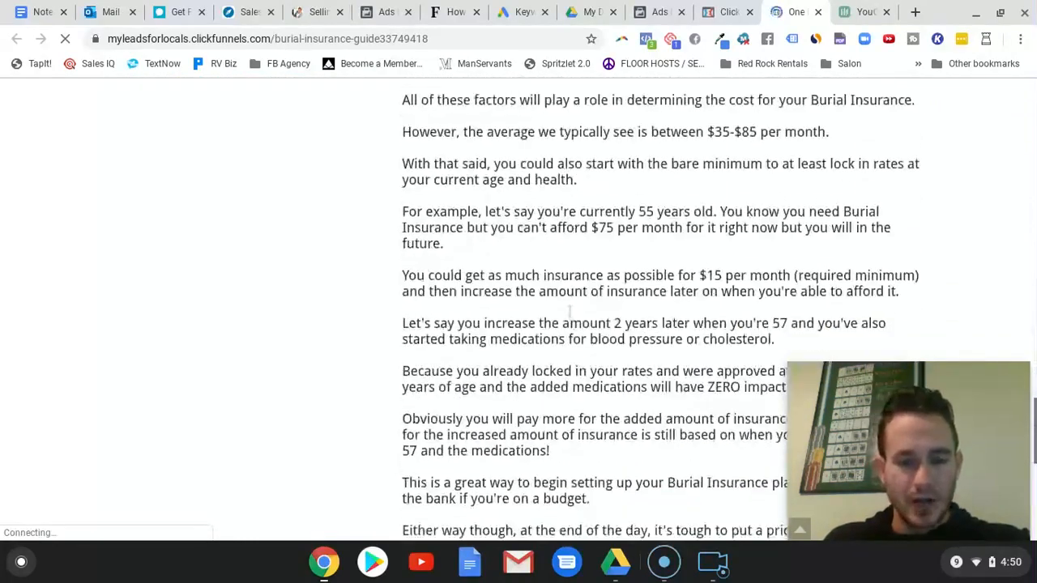
{"action": "scroll", "coordinate": [570, 313], "scroll_direction": "down", "scroll_amount": 3}
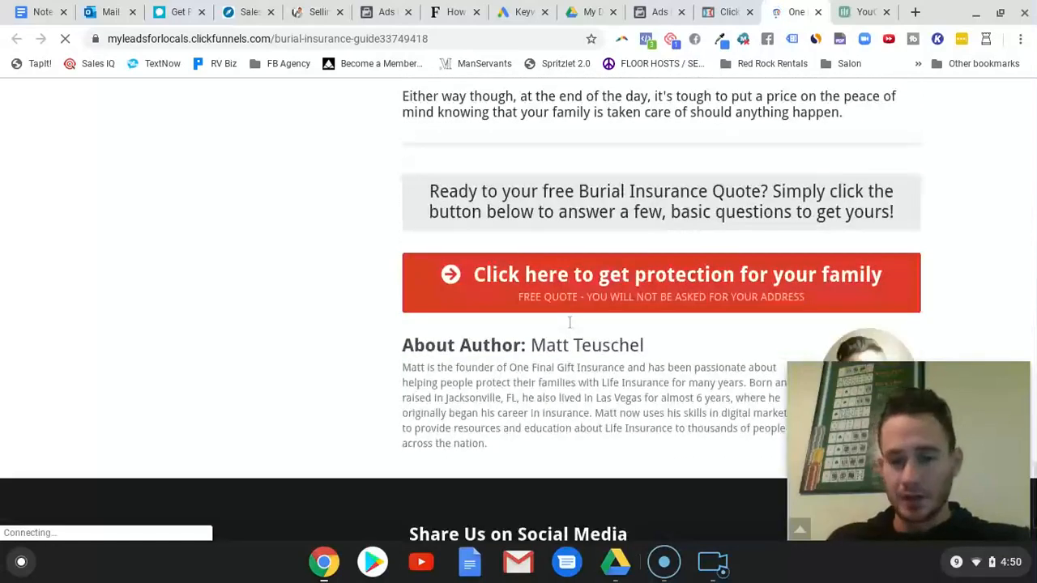
Examine the guide page's free-quote buttons at the end of the article and beside its introduction.
{"action": "left_click", "coordinate": [672, 279]}
{"action": "scroll", "coordinate": [665, 261], "scroll_direction": "up", "scroll_amount": 1}
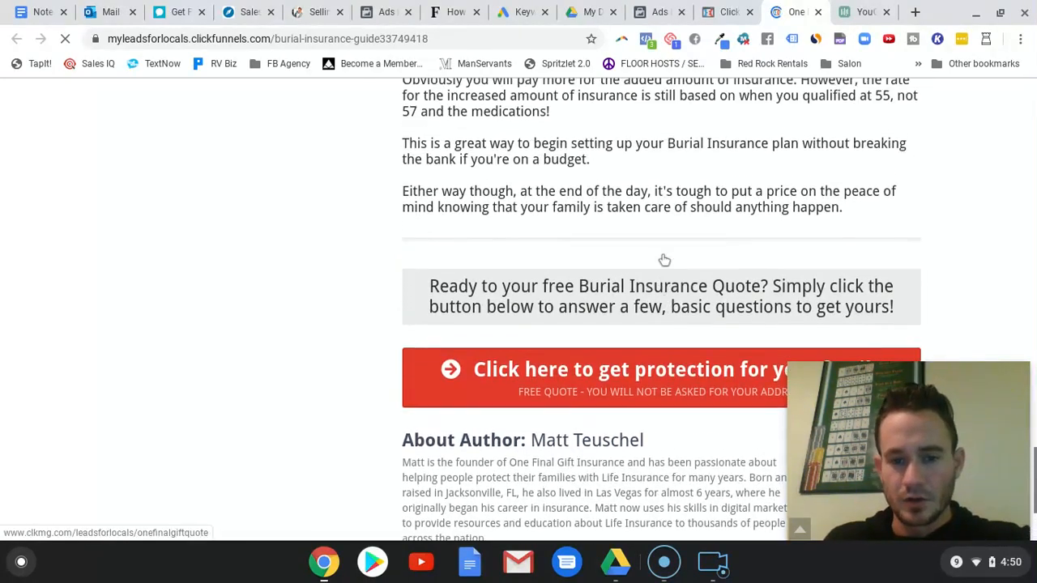
{"action": "scroll", "coordinate": [662, 259], "scroll_direction": "up", "scroll_amount": 1}
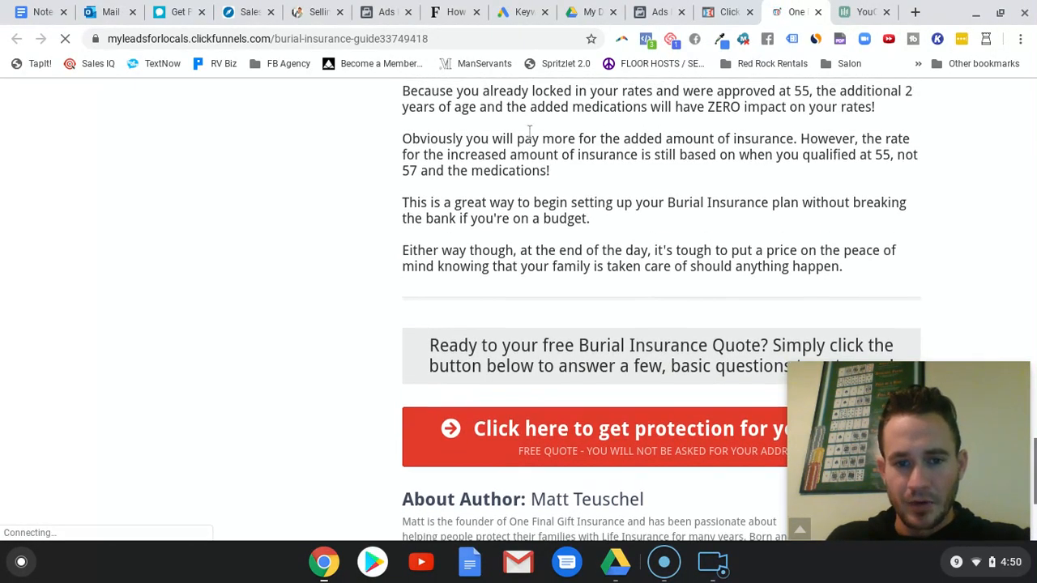
{"action": "scroll", "coordinate": [646, 247], "scroll_direction": "up", "scroll_amount": 5}
{"action": "scroll", "coordinate": [646, 243], "scroll_direction": "up", "scroll_amount": 15}
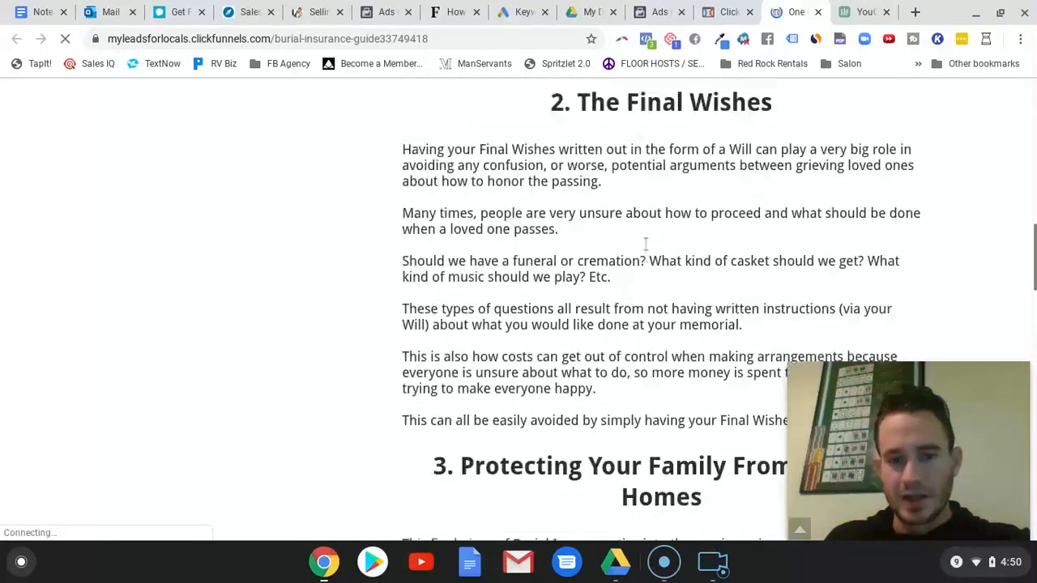
{"action": "scroll", "coordinate": [599, 232], "scroll_direction": "down", "scroll_amount": 3}
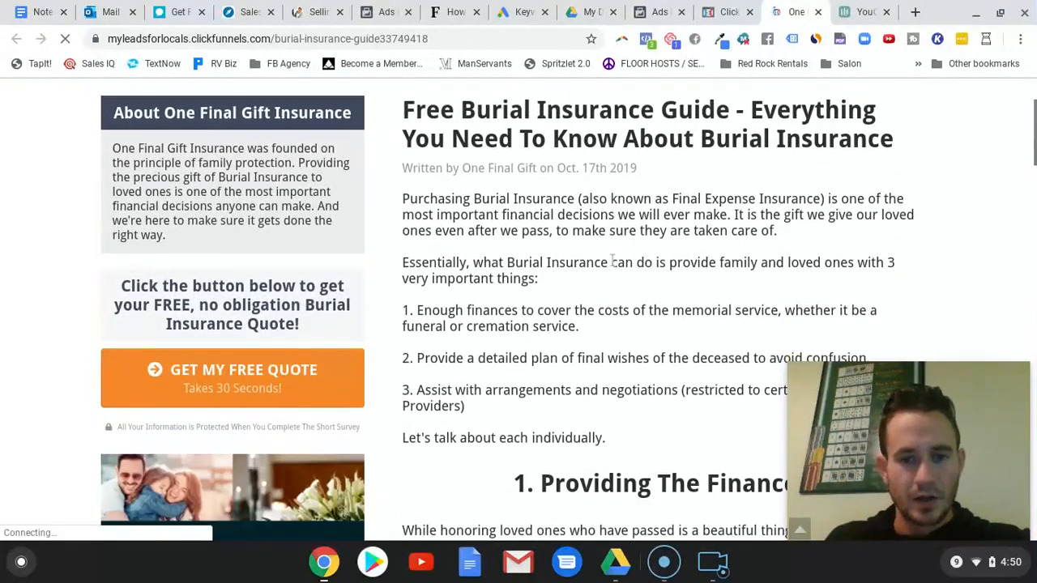
{"action": "scroll", "coordinate": [268, 324], "scroll_direction": "down", "scroll_amount": 2}
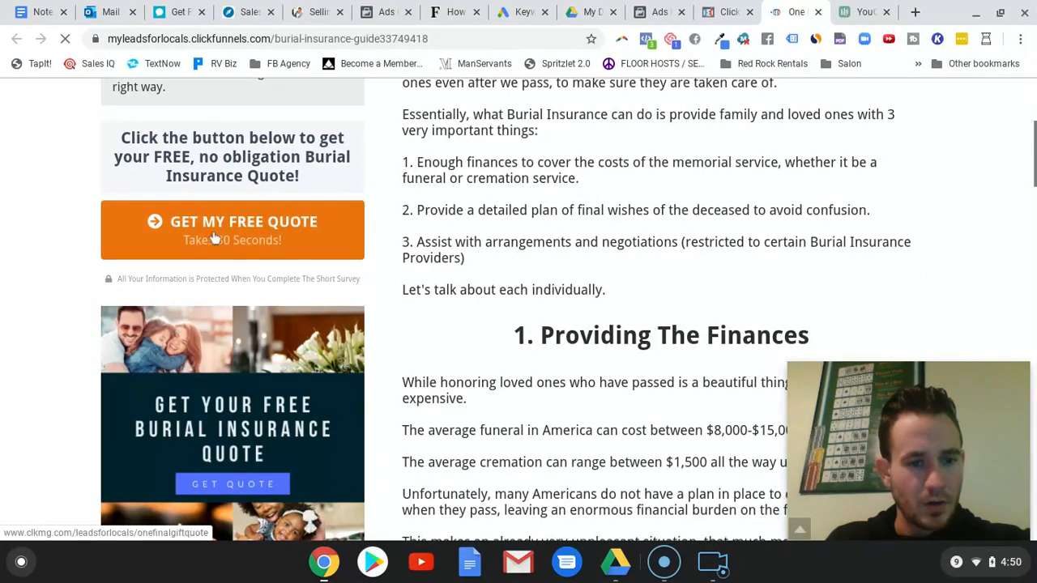
Review the guide's closing call to action and author section, go back over the article, and close the preview.
{"action": "scroll", "coordinate": [262, 252], "scroll_direction": "down", "scroll_amount": 20}
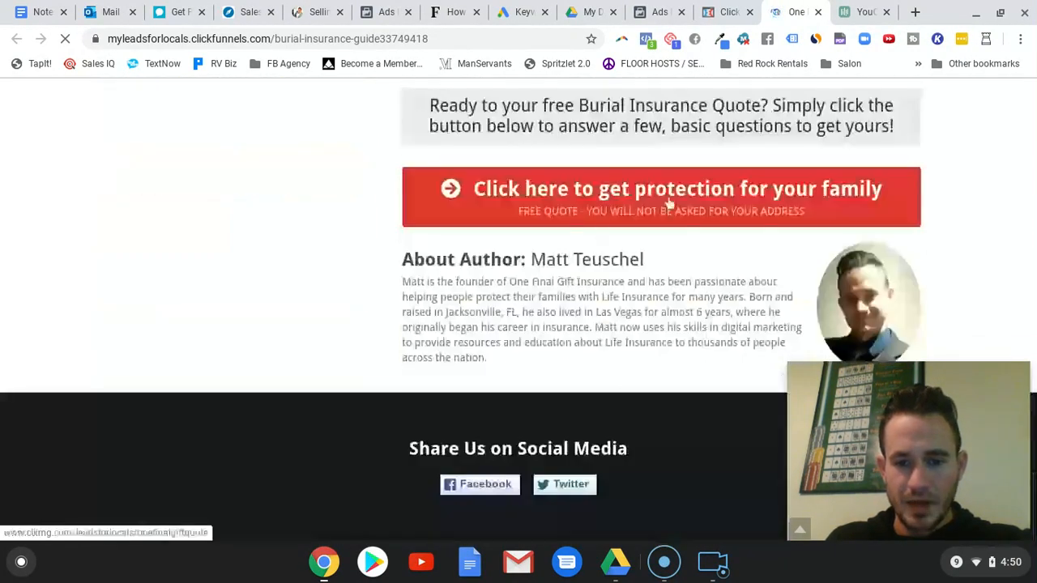
{"action": "left_click", "coordinate": [667, 205]}
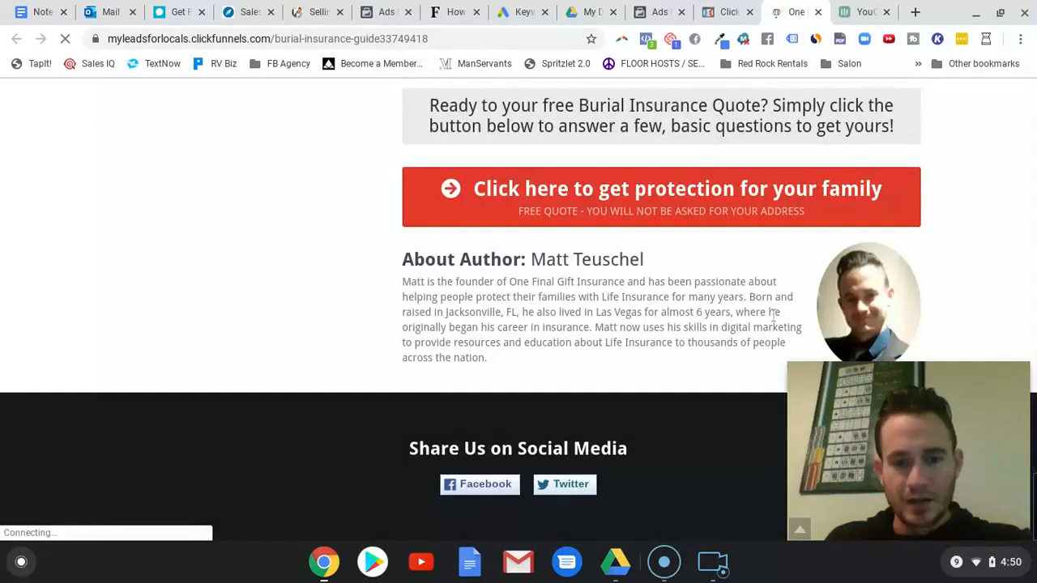
{"action": "scroll", "coordinate": [865, 300], "scroll_direction": "up", "scroll_amount": 1}
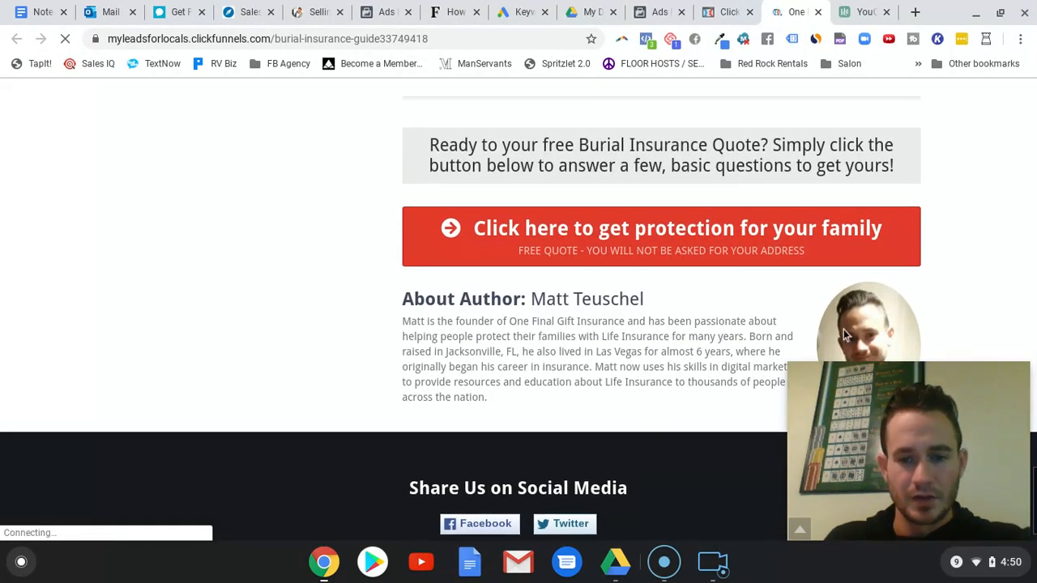
{"action": "scroll", "coordinate": [648, 298], "scroll_direction": "up", "scroll_amount": 1}
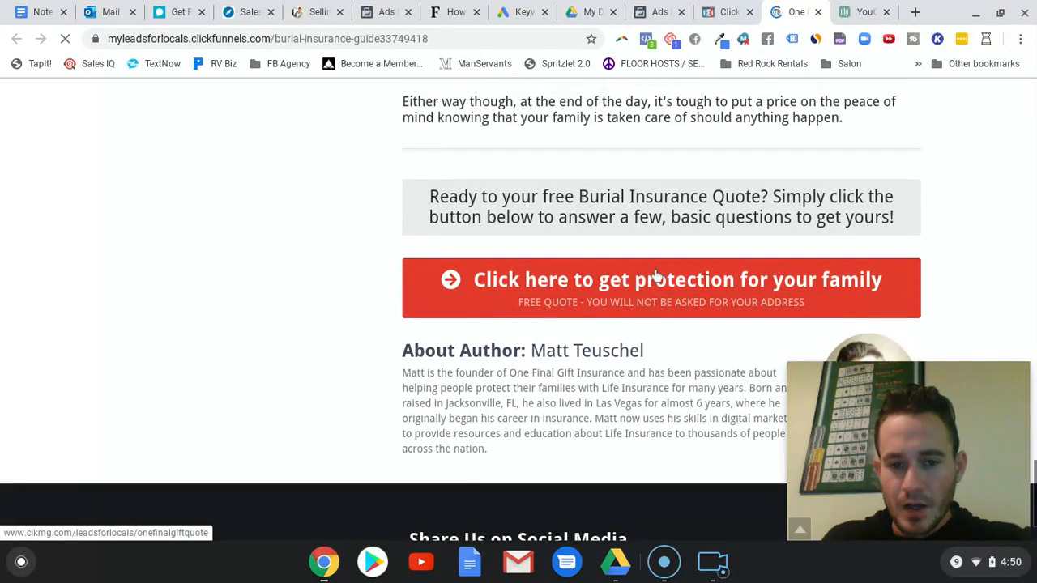
{"action": "scroll", "coordinate": [660, 277], "scroll_direction": "up", "scroll_amount": 2}
{"action": "scroll", "coordinate": [671, 280], "scroll_direction": "up", "scroll_amount": 12}
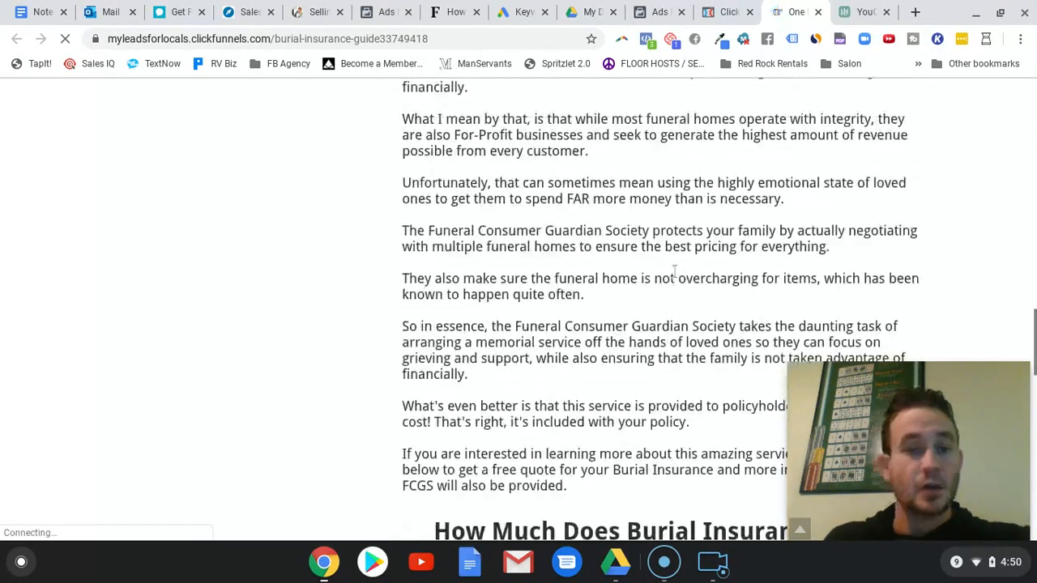
{"action": "scroll", "coordinate": [675, 275], "scroll_direction": "up", "scroll_amount": 10}
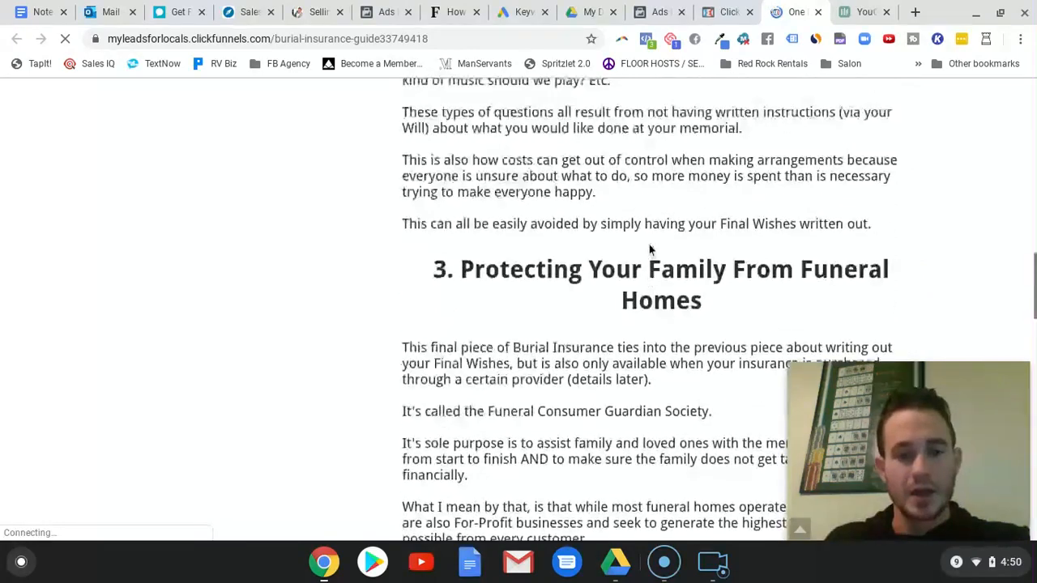
{"action": "scroll", "coordinate": [649, 244], "scroll_direction": "up", "scroll_amount": 8}
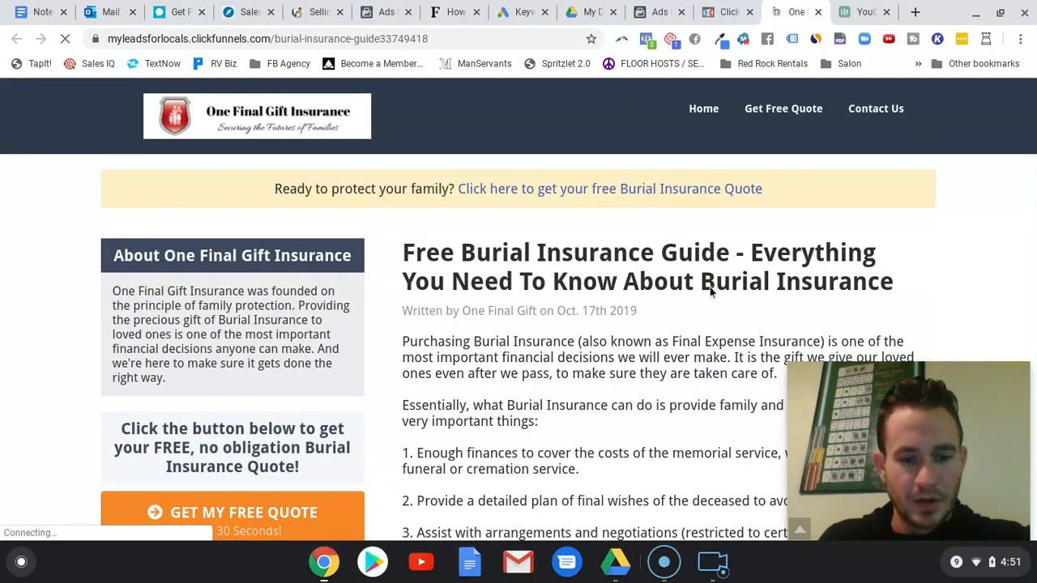
{"action": "left_click", "coordinate": [817, 12]}
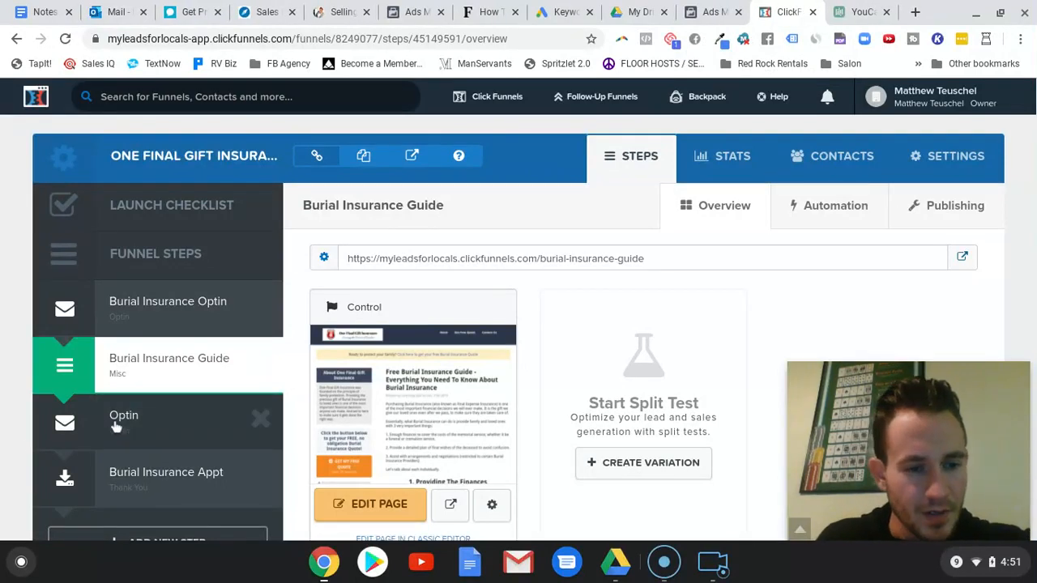
Open the Optin step's live quiz and answer its questions, including 50 or younger, No current life insurance, $5,000 - $10,000 and Immediately.
{"action": "left_click", "coordinate": [188, 297]}
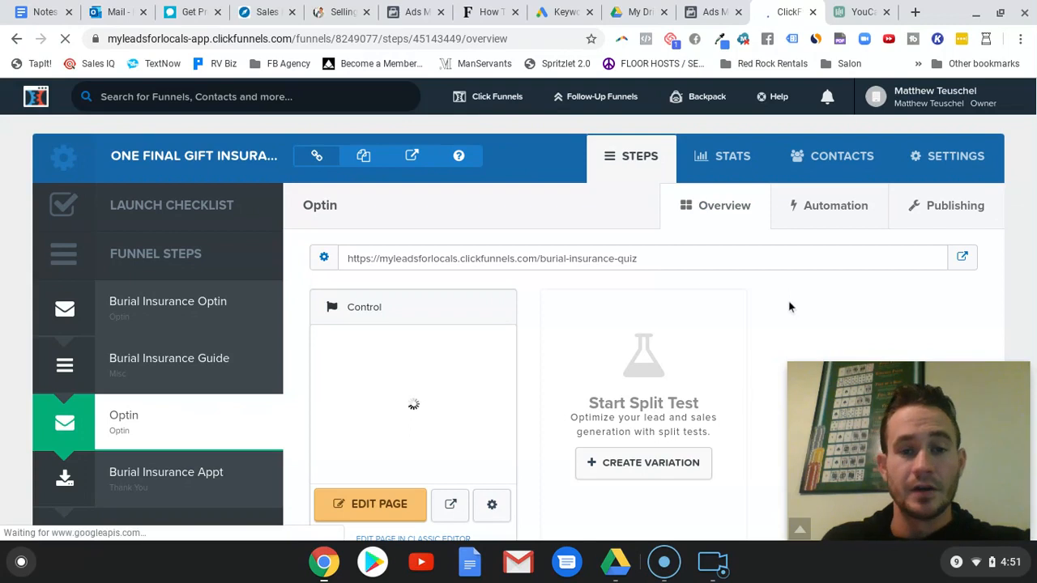
{"action": "left_click", "coordinate": [964, 259]}
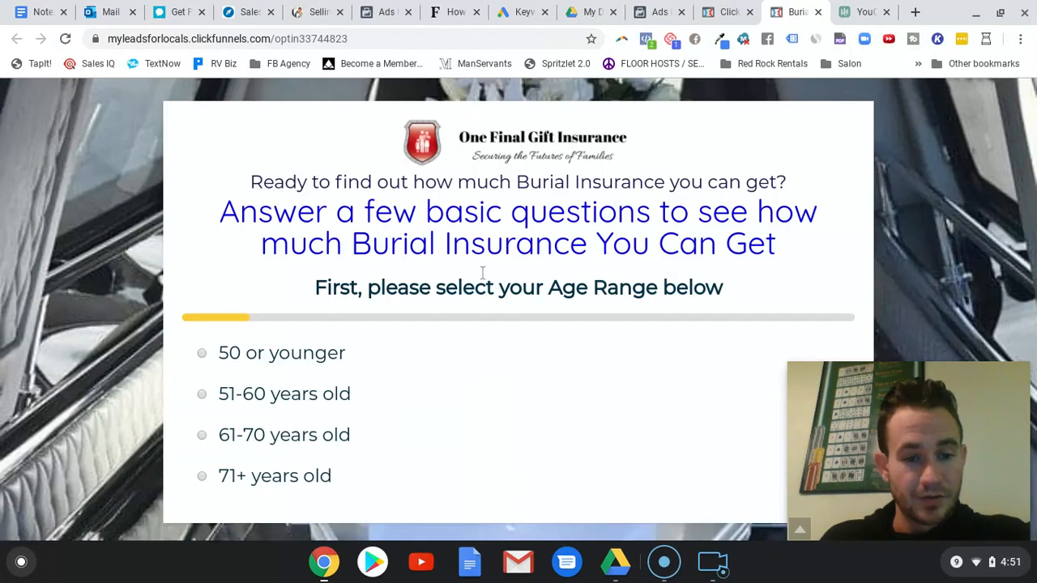
{"action": "left_click", "coordinate": [275, 355]}
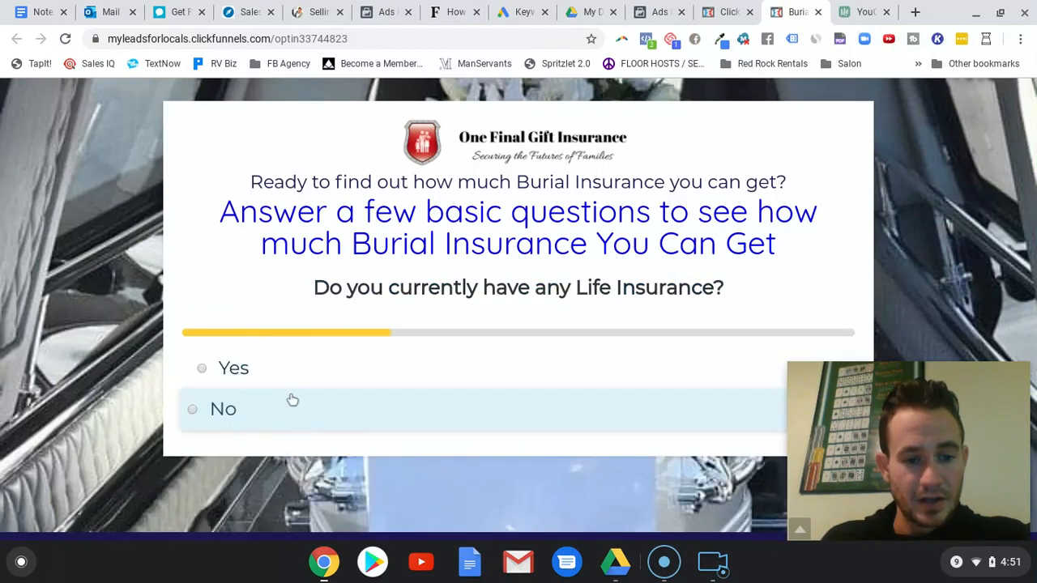
{"action": "left_click", "coordinate": [284, 405]}
{"action": "left_click", "coordinate": [281, 407]}
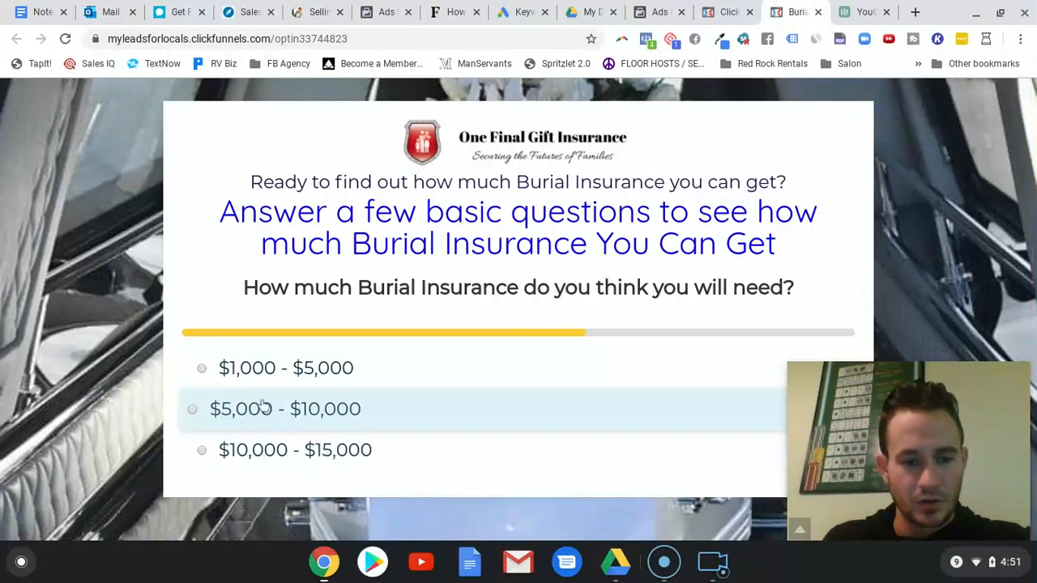
{"action": "left_click", "coordinate": [308, 409]}
{"action": "left_click", "coordinate": [298, 399]}
{"action": "left_click", "coordinate": [283, 381]}
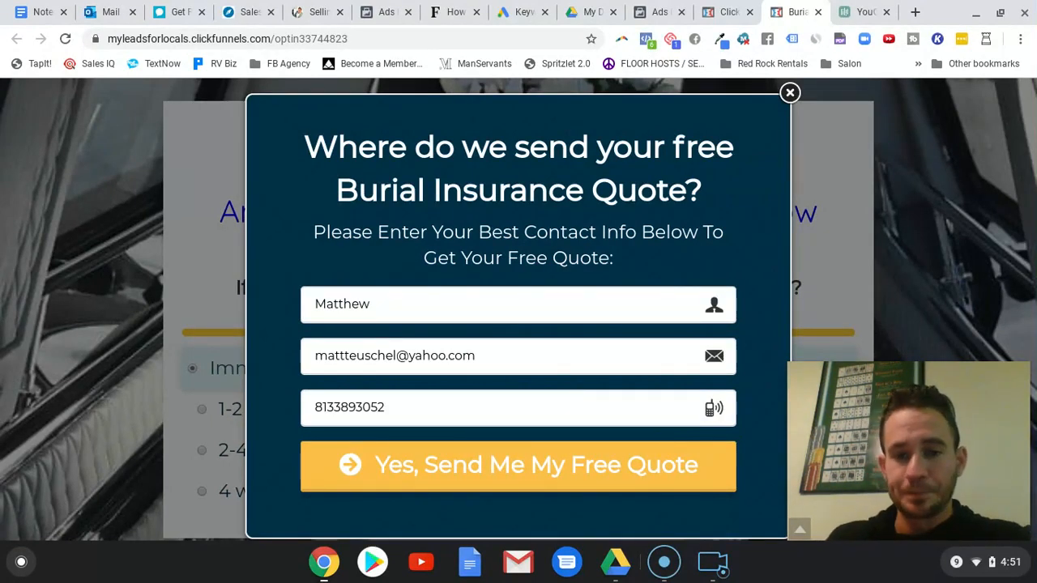
Dismiss the free-quote contact form without submitting it and look over the final quiz question's page.
{"action": "left_click", "coordinate": [790, 94]}
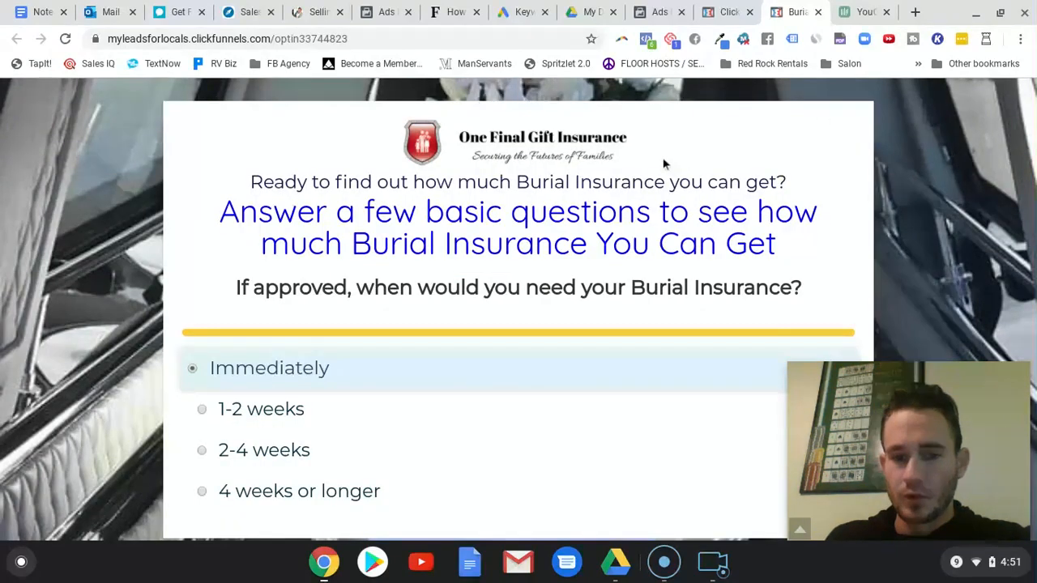
{"action": "scroll", "coordinate": [663, 165], "scroll_direction": "down", "scroll_amount": 4}
{"action": "scroll", "coordinate": [366, 361], "scroll_direction": "up", "scroll_amount": 3}
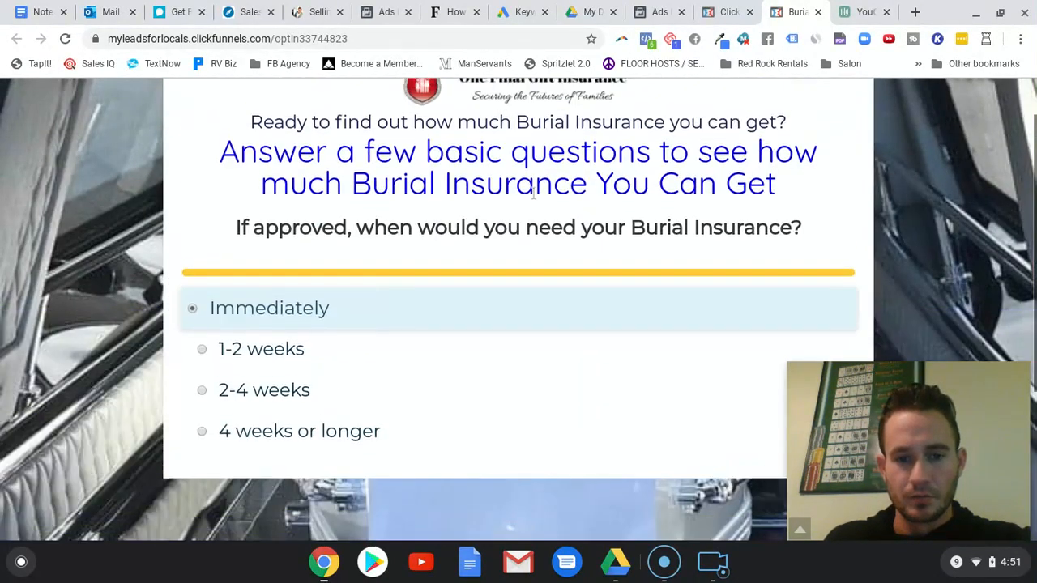
{"action": "scroll", "coordinate": [533, 192], "scroll_direction": "up", "scroll_amount": 1}
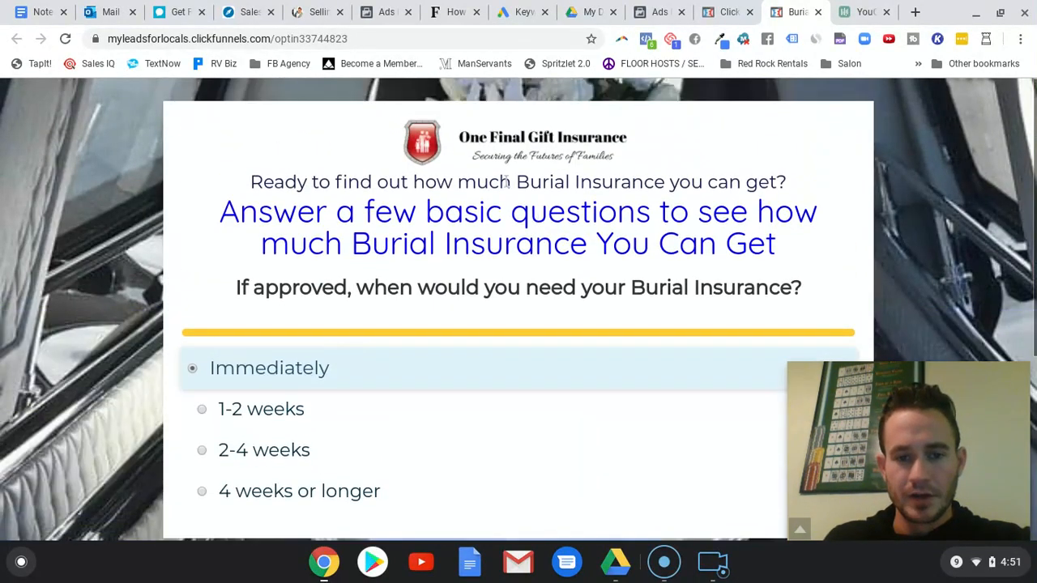
Close the quiz preview and open the live page of the Burial Insurance Appt step.
{"action": "left_click", "coordinate": [818, 12]}
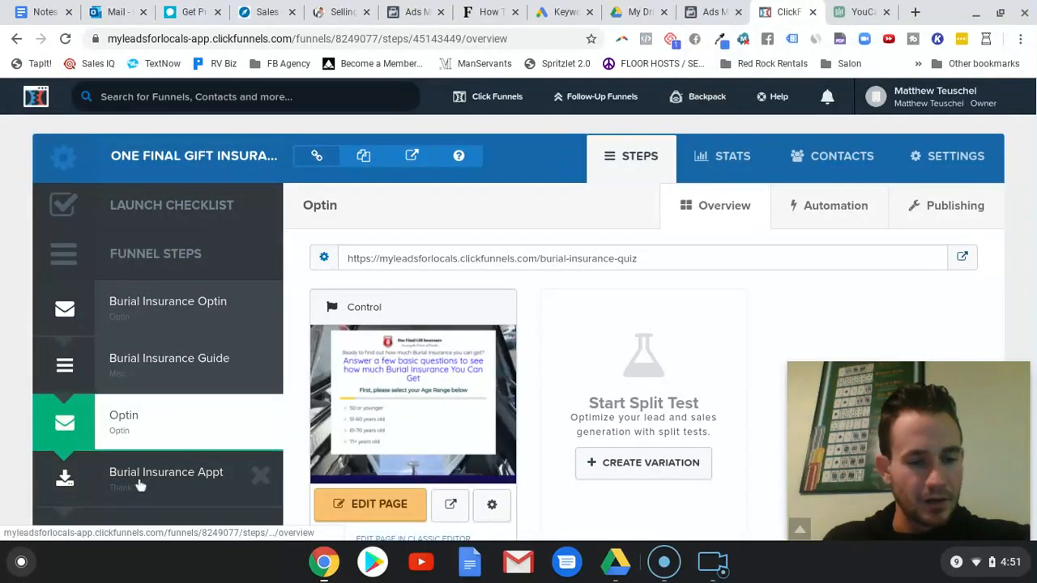
{"action": "left_click", "coordinate": [146, 460]}
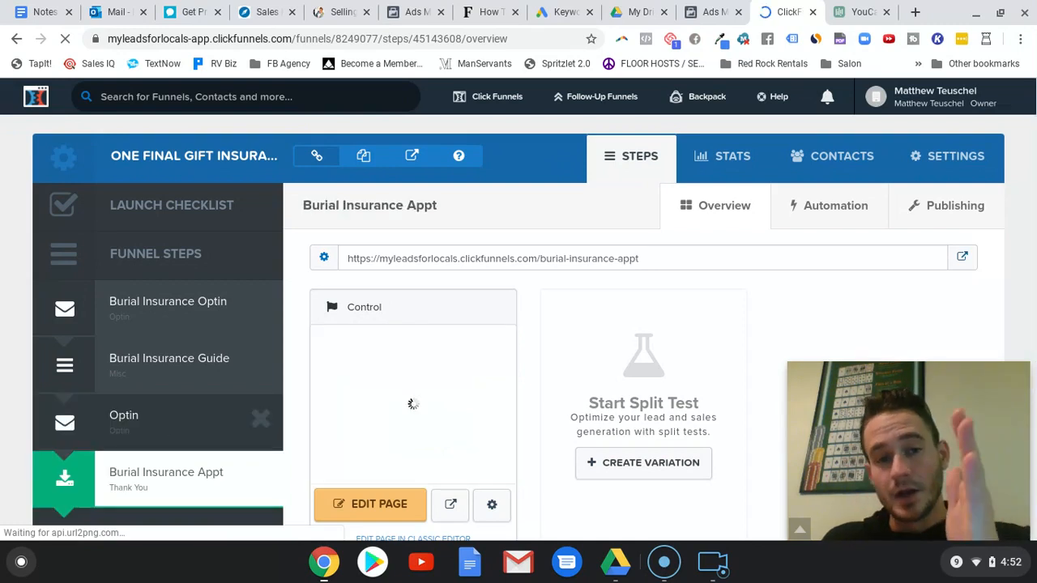
{"action": "left_click", "coordinate": [965, 258]}
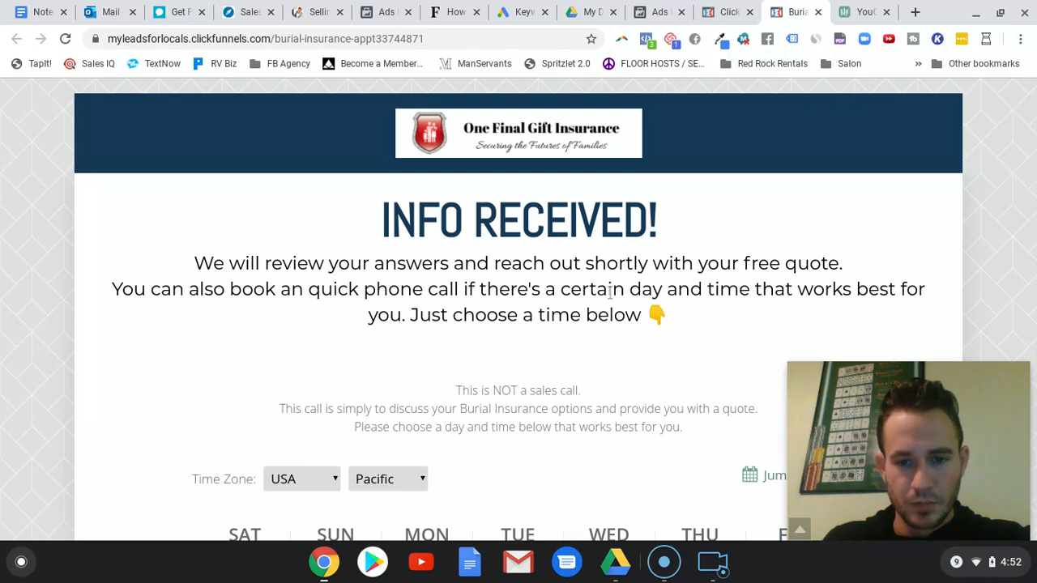
Review the appointment page's Info Received message and its booking calendar, and close the preview.
{"action": "scroll", "coordinate": [701, 284], "scroll_direction": "down", "scroll_amount": 2}
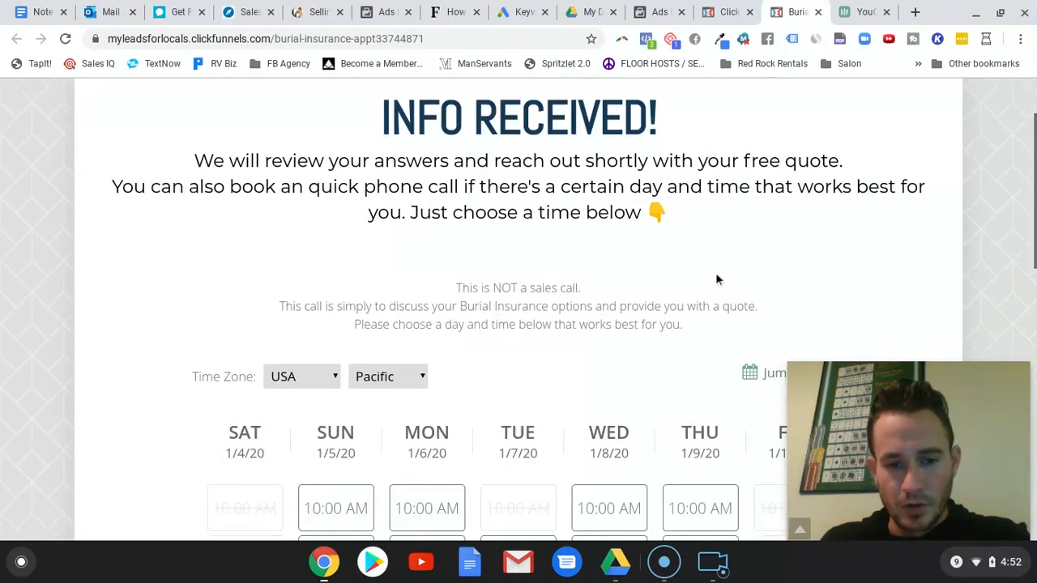
{"action": "scroll", "coordinate": [574, 419], "scroll_direction": "down", "scroll_amount": 2}
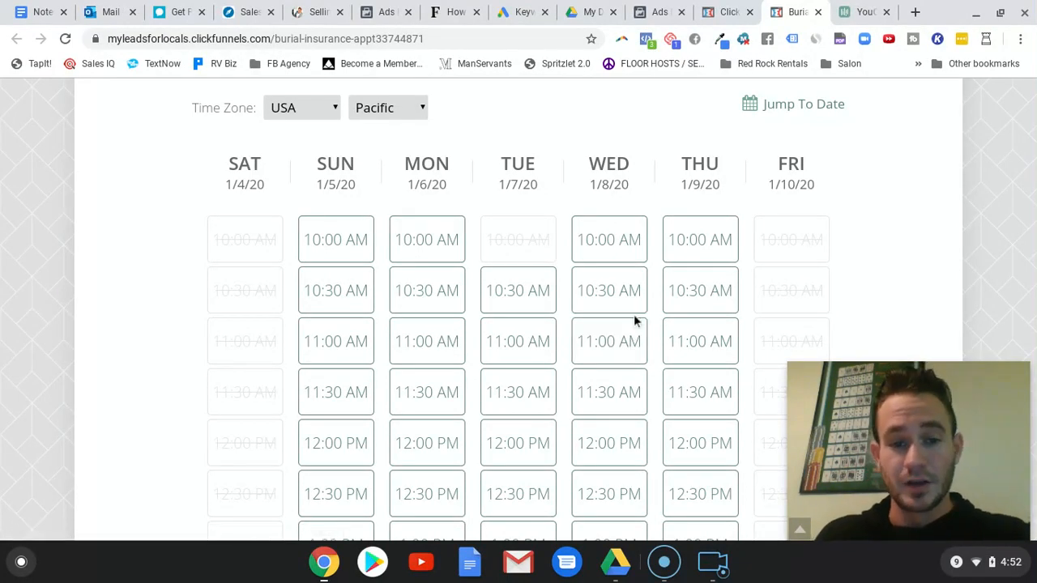
{"action": "scroll", "coordinate": [655, 310], "scroll_direction": "up", "scroll_amount": 3}
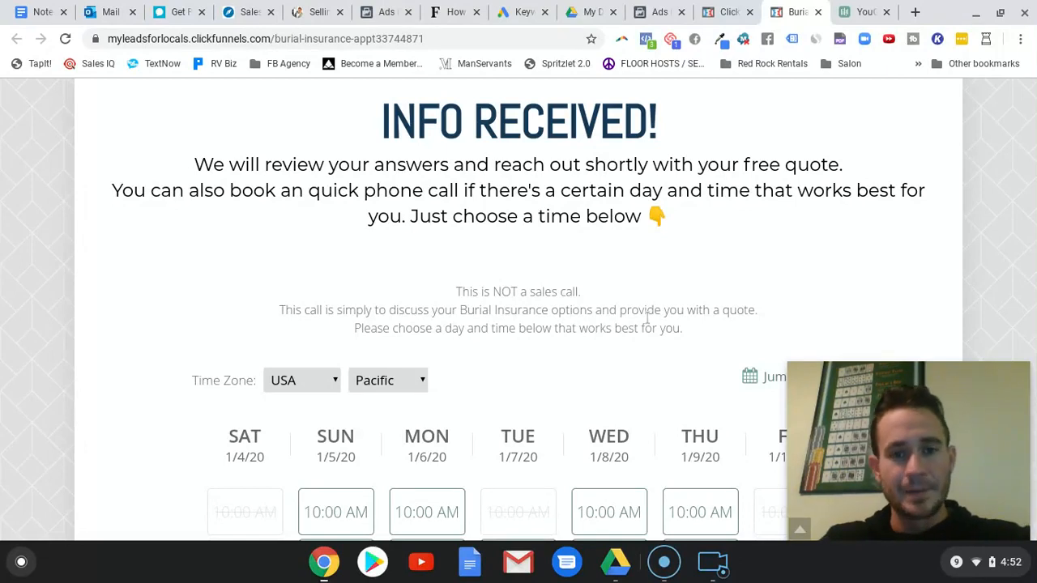
{"action": "scroll", "coordinate": [706, 266], "scroll_direction": "up", "scroll_amount": 2}
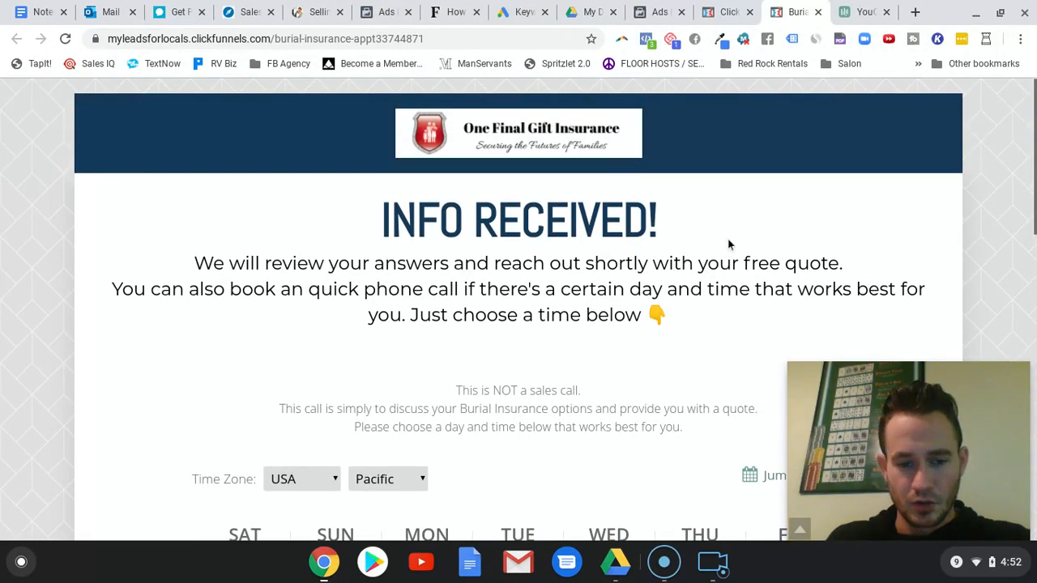
{"action": "left_click", "coordinate": [819, 12]}
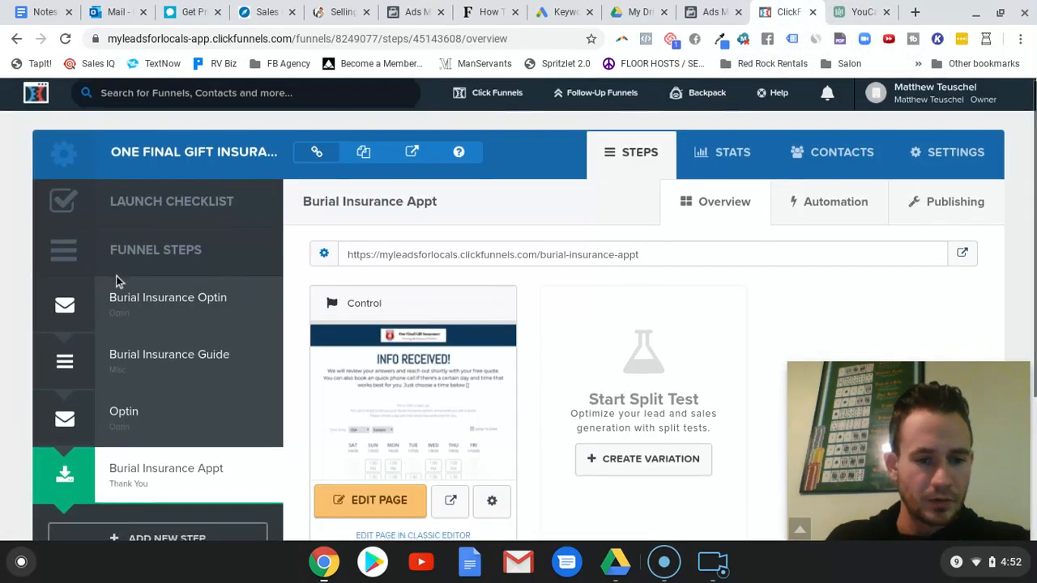
{"action": "scroll", "coordinate": [116, 276], "scroll_direction": "down", "scroll_amount": 2}
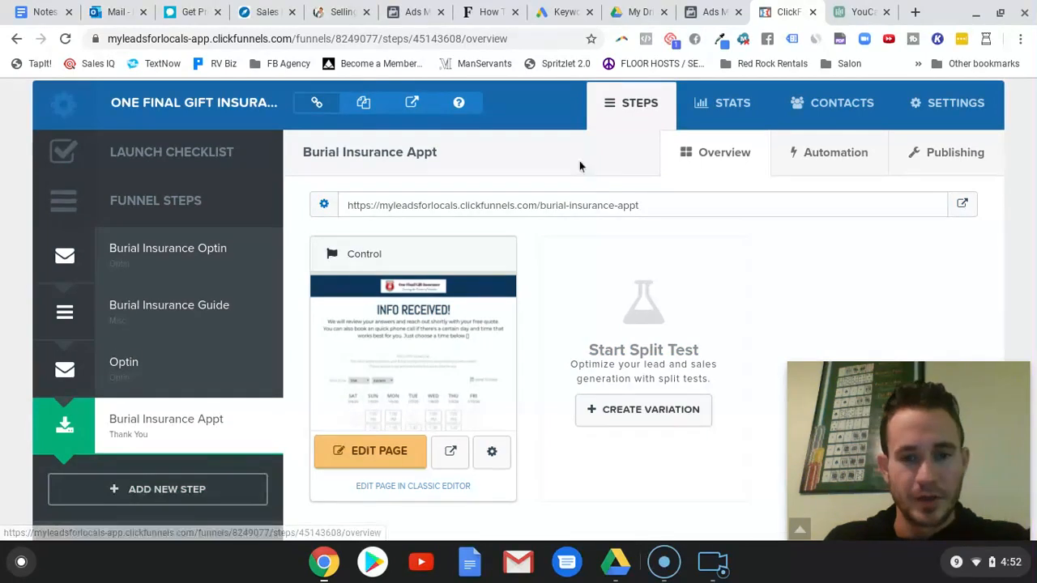
{"action": "scroll", "coordinate": [268, 142], "scroll_direction": "up", "scroll_amount": 1}
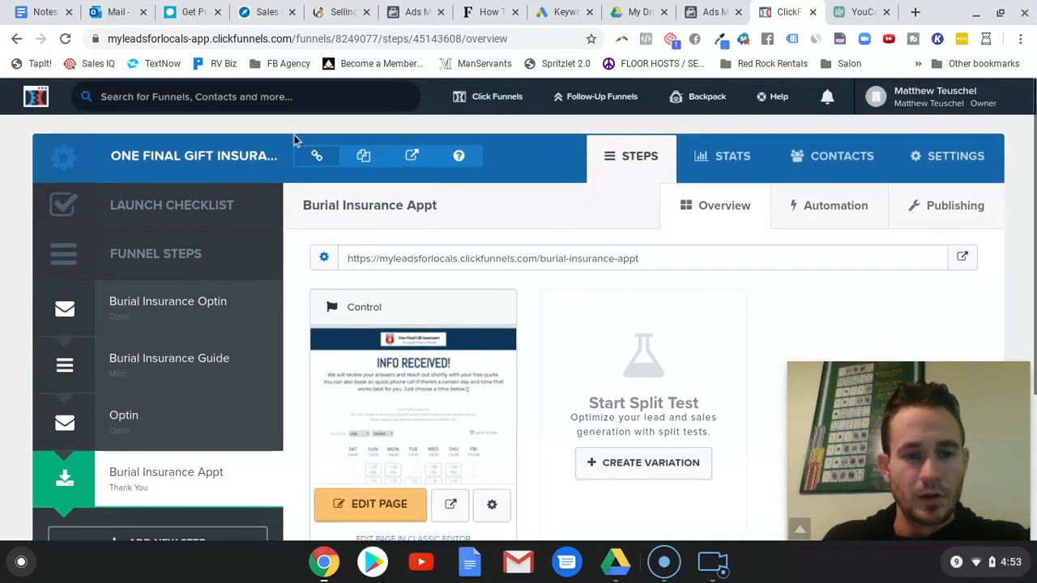
{"action": "mouse_move", "coordinate": [490, 98]}
{"action": "left_click", "coordinate": [488, 130]}
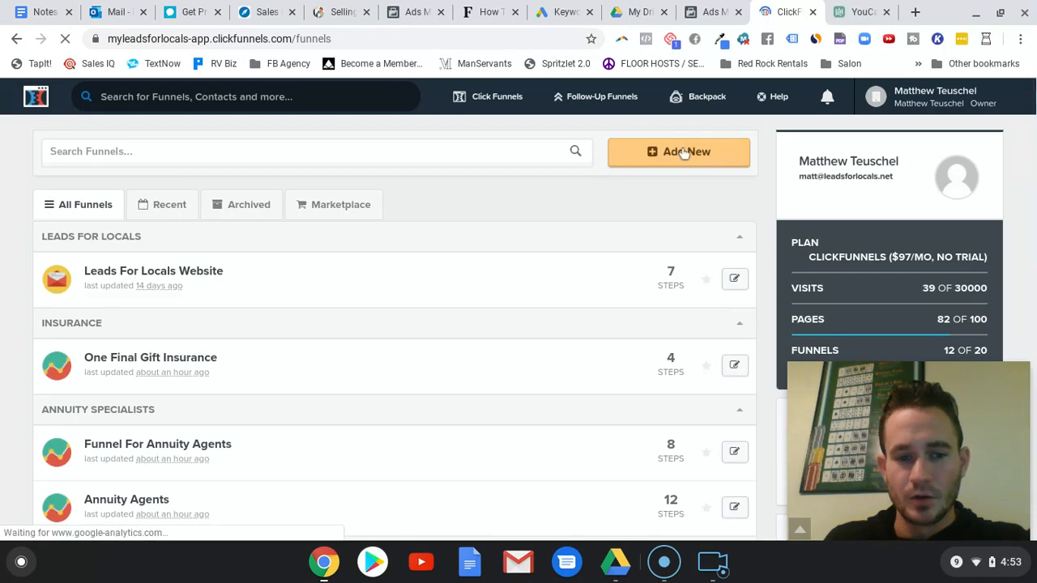
{"action": "left_click", "coordinate": [685, 153]}
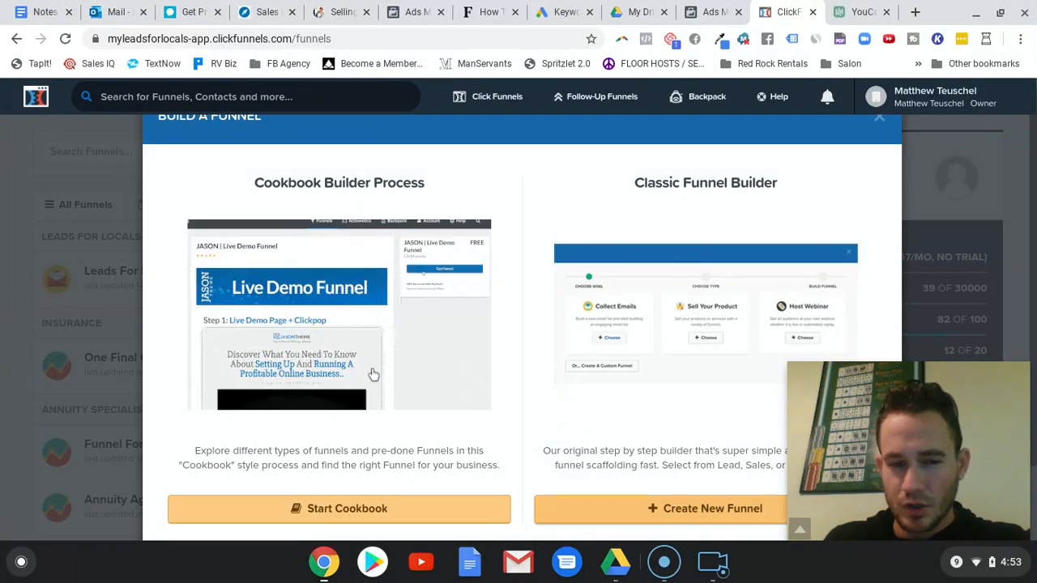
{"action": "left_click", "coordinate": [693, 512]}
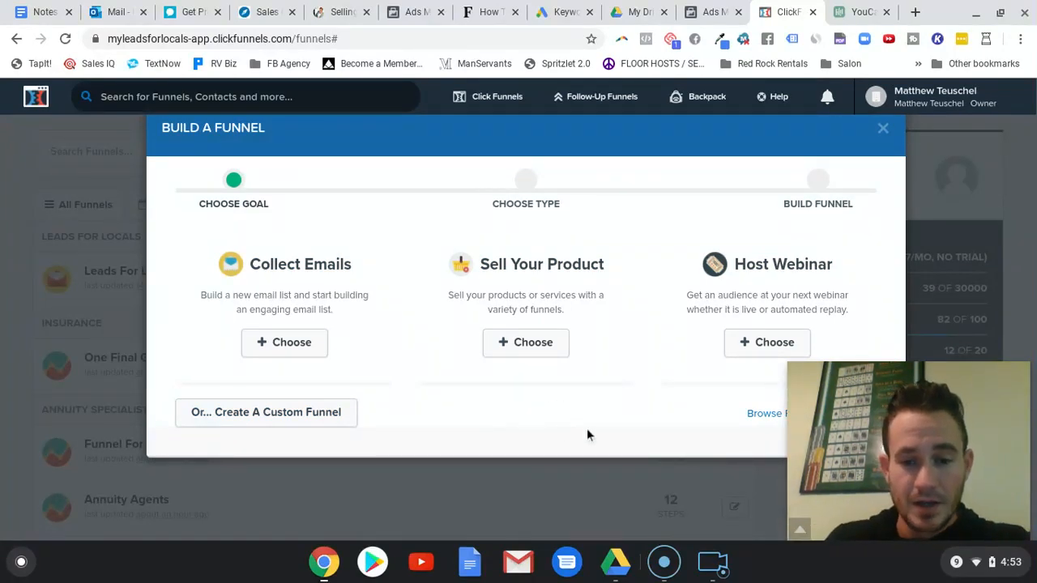
{"action": "left_click", "coordinate": [300, 350]}
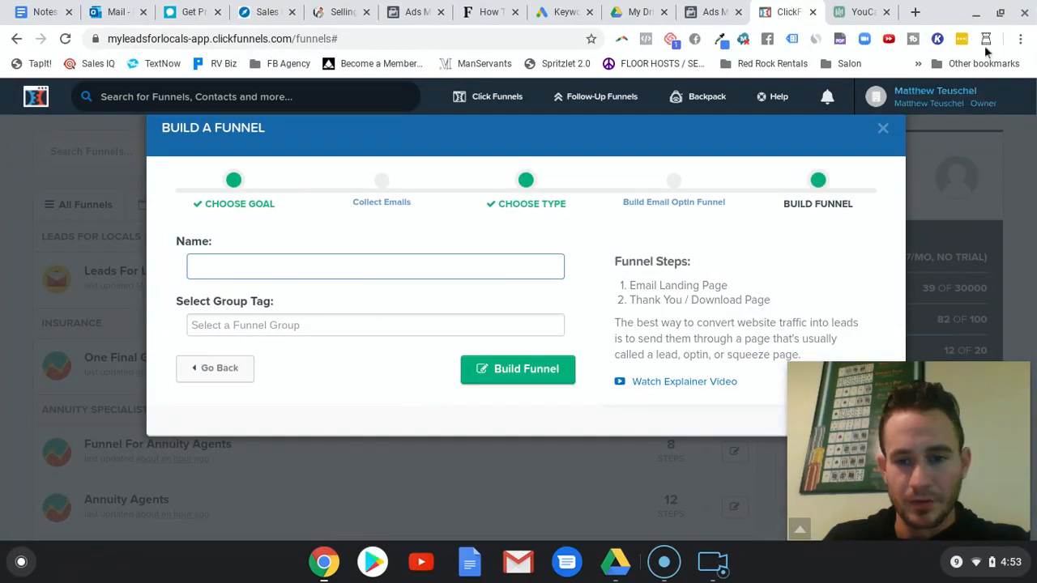
{"action": "left_click", "coordinate": [882, 129]}
Look through the list of all funnels and reopen the One Final Gift Insurance funnel.
{"action": "scroll", "coordinate": [192, 314], "scroll_direction": "down", "scroll_amount": 10}
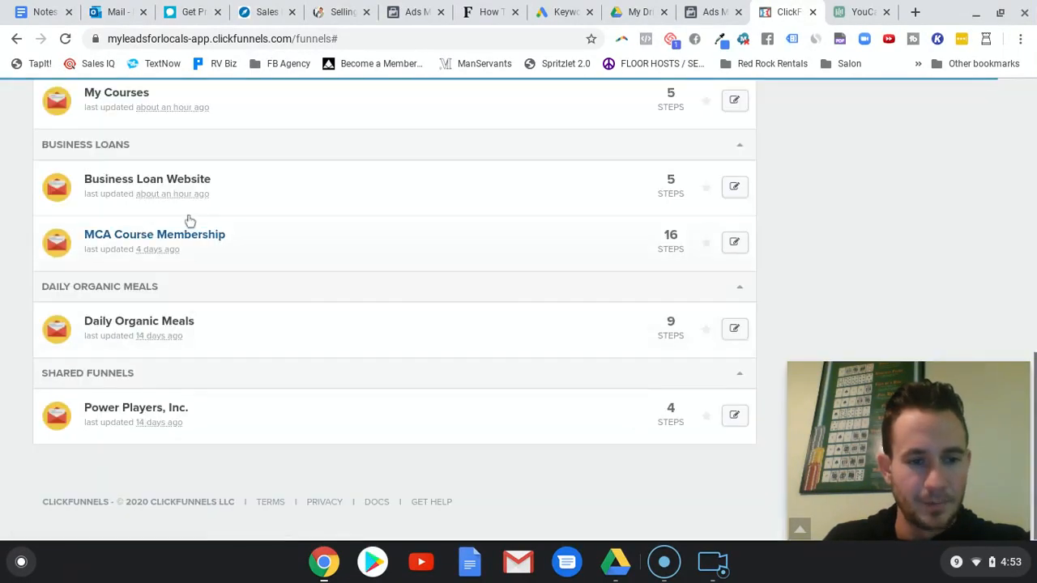
{"action": "scroll", "coordinate": [190, 222], "scroll_direction": "up", "scroll_amount": 4}
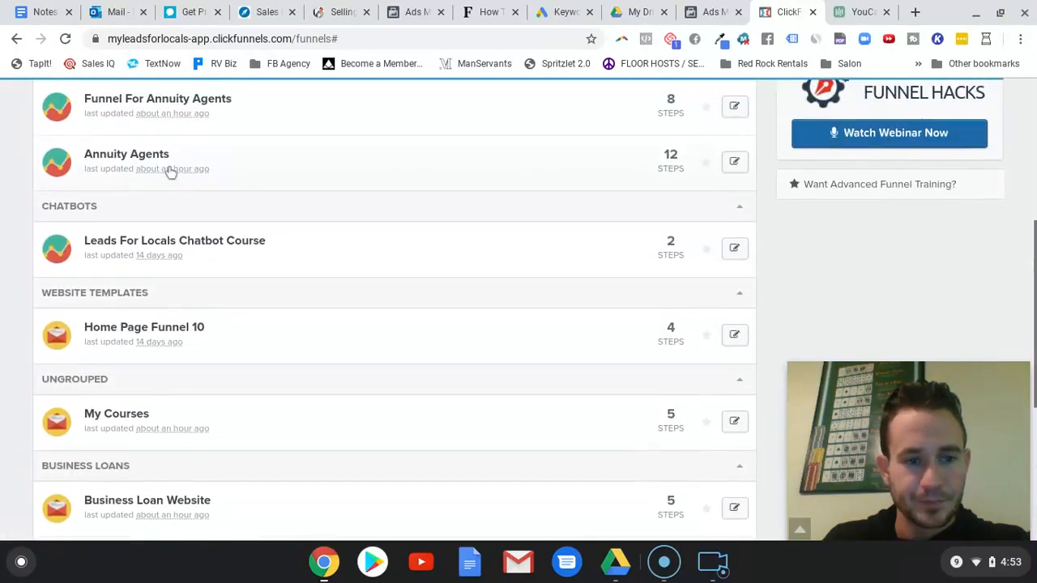
{"action": "scroll", "coordinate": [166, 169], "scroll_direction": "up", "scroll_amount": 3}
{"action": "left_click", "coordinate": [209, 254]}
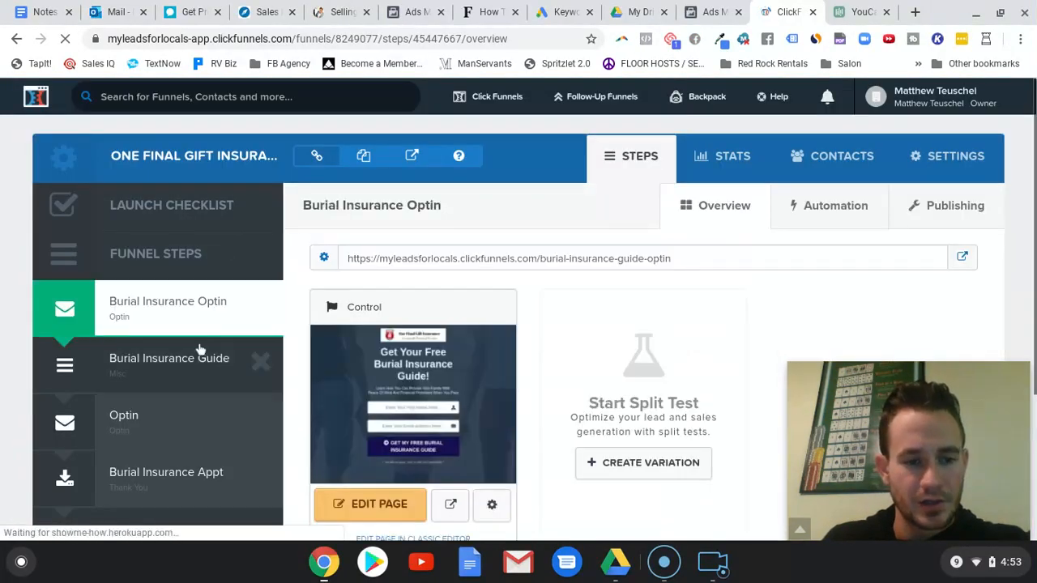
Add a new step to the funnel with the name "test optin" and the path "test optin".
{"action": "scroll", "coordinate": [179, 381], "scroll_direction": "down", "scroll_amount": 1}
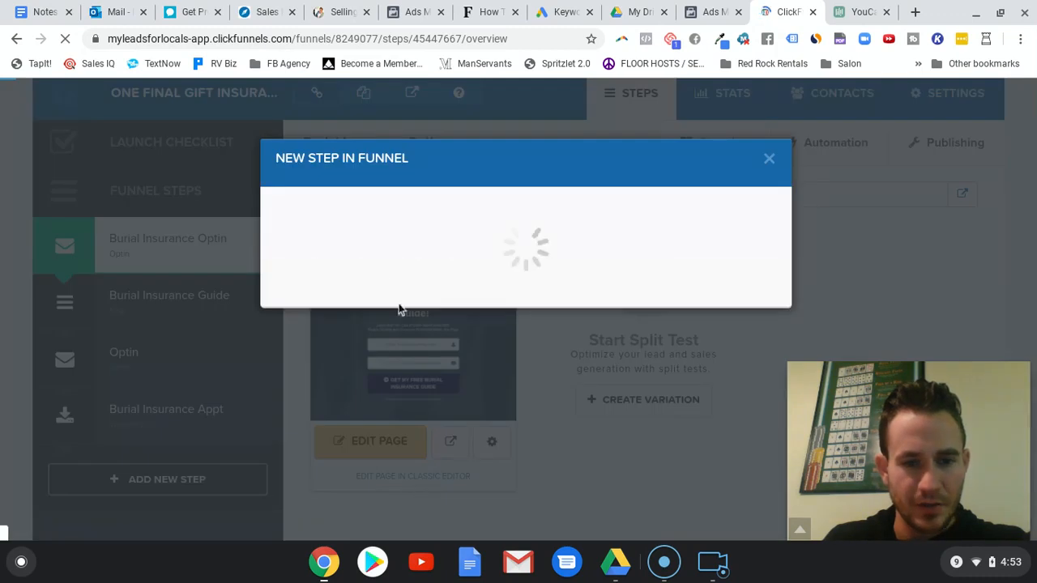
{"action": "left_click", "coordinate": [359, 256]}
{"action": "type", "text": "test optin"}
{"action": "key", "text": "Tab"}
{"action": "key", "text": "Tab"}
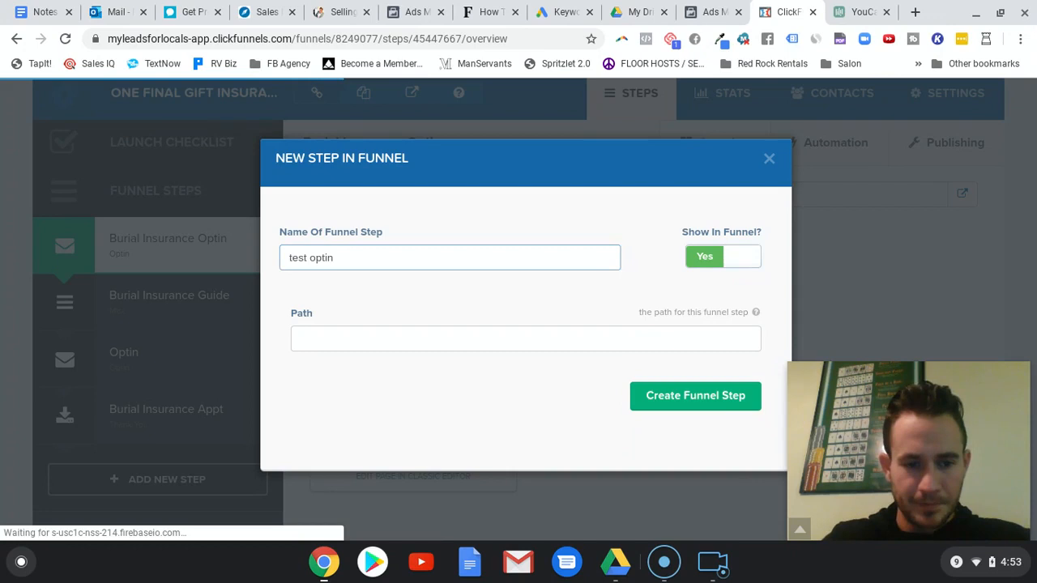
{"action": "type", "text": "test optin"}
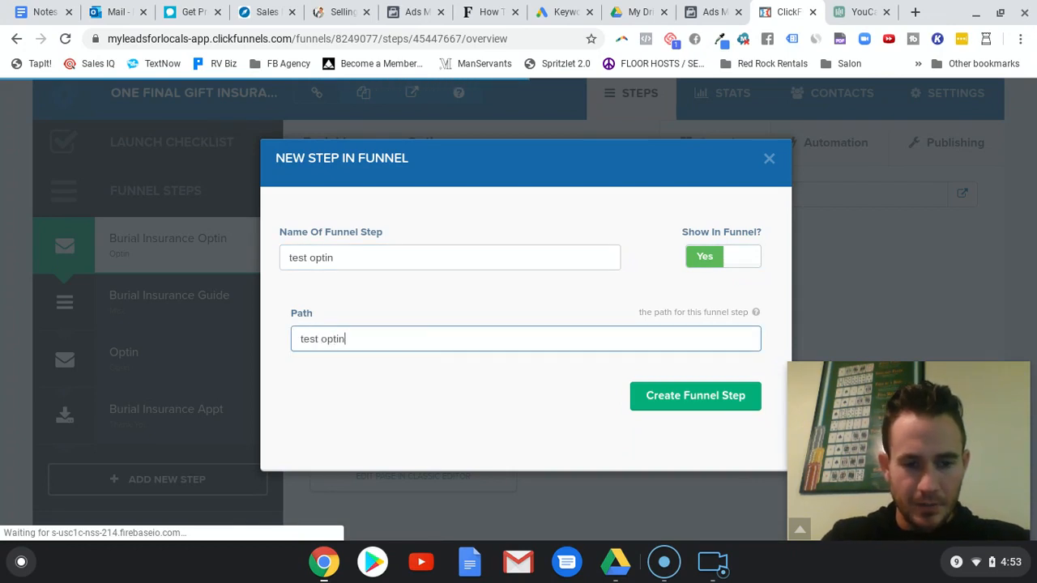
{"action": "left_click", "coordinate": [689, 397]}
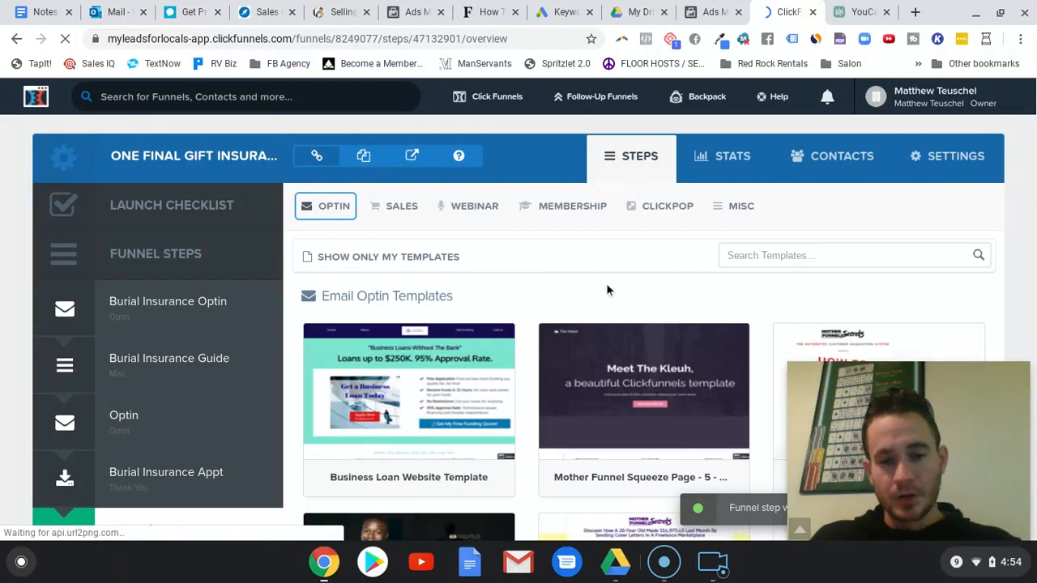
Browse the Email Optin templates and apply the Mother Funnel Squeeze Page - 14 template to the new step.
{"action": "left_click", "coordinate": [339, 204]}
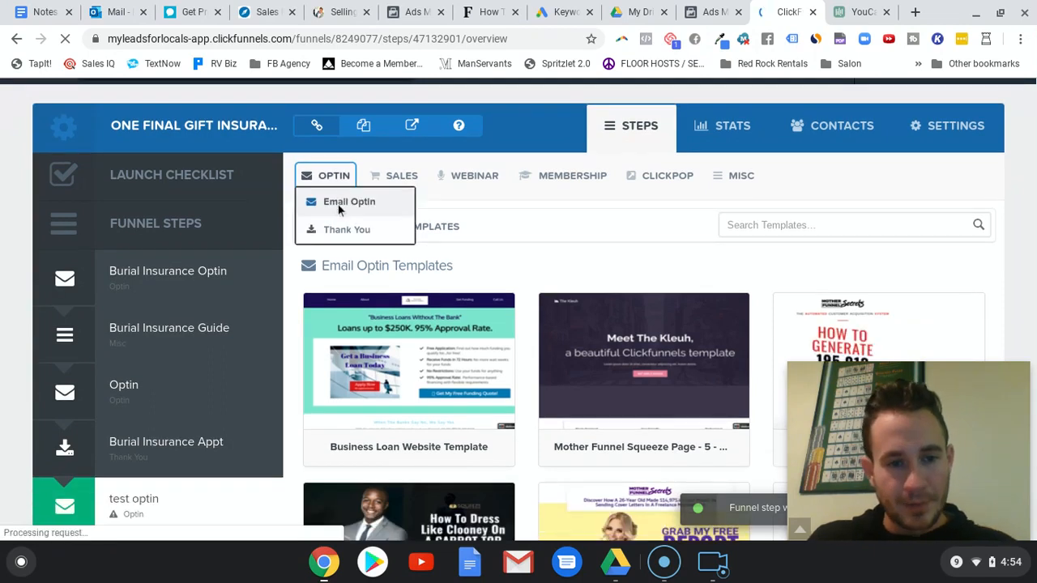
{"action": "scroll", "coordinate": [505, 278], "scroll_direction": "down", "scroll_amount": 6}
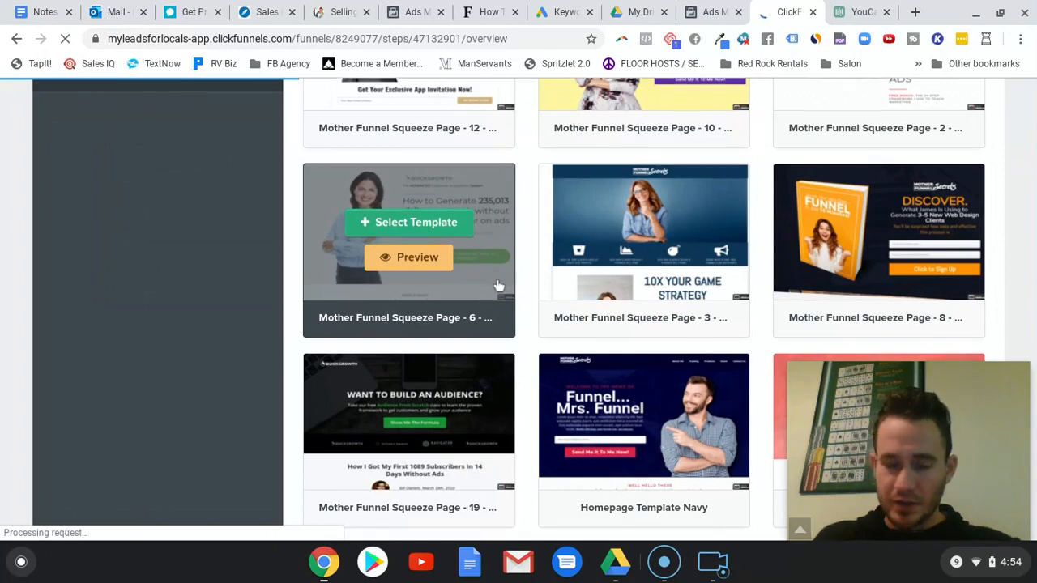
{"action": "scroll", "coordinate": [504, 282], "scroll_direction": "down", "scroll_amount": 2}
{"action": "scroll", "coordinate": [509, 278], "scroll_direction": "down", "scroll_amount": 8}
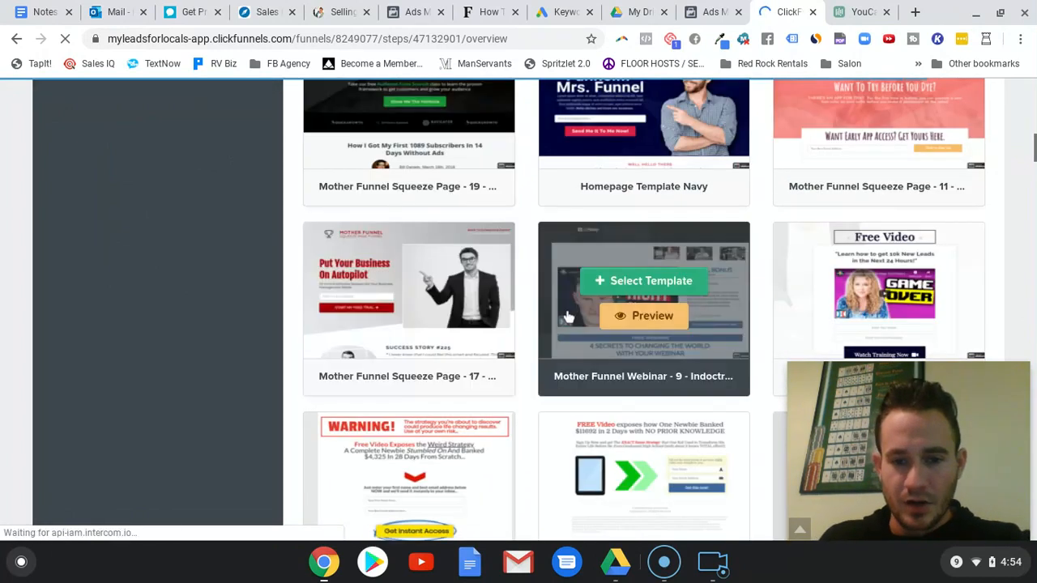
{"action": "scroll", "coordinate": [569, 316], "scroll_direction": "down", "scroll_amount": 4}
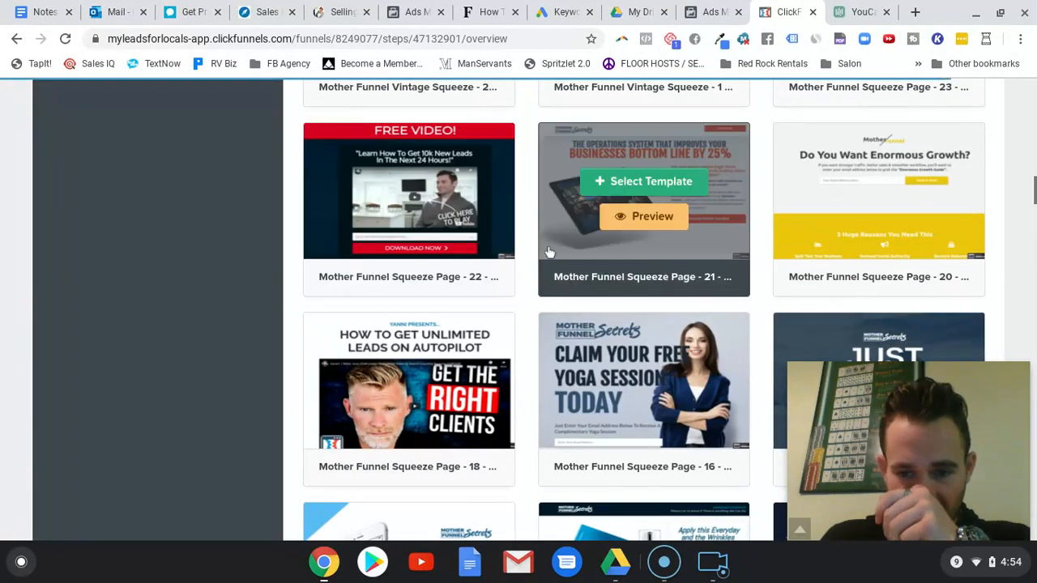
{"action": "scroll", "coordinate": [548, 251], "scroll_direction": "down", "scroll_amount": 2}
{"action": "scroll", "coordinate": [549, 252], "scroll_direction": "down", "scroll_amount": 1}
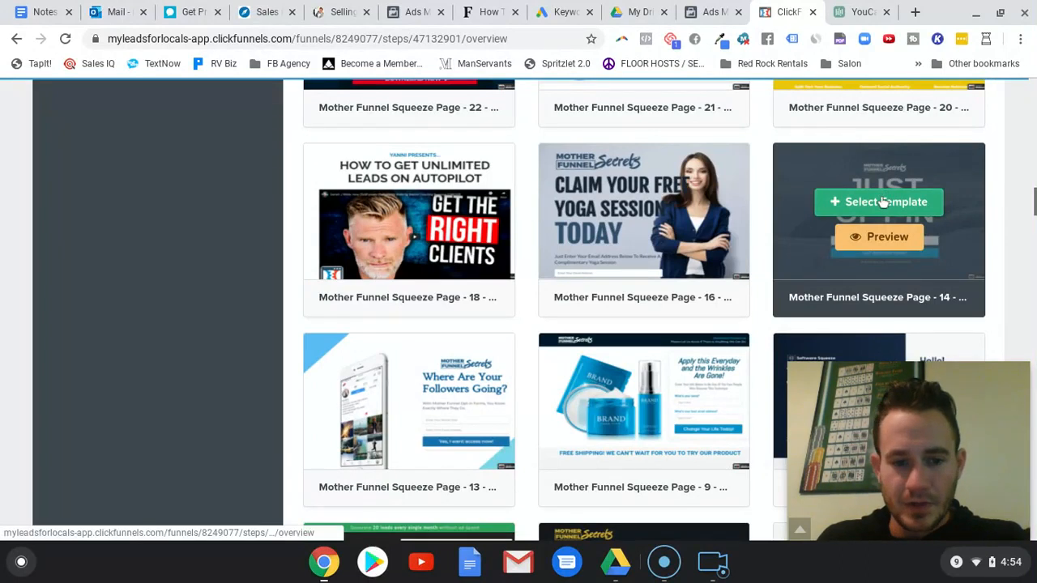
{"action": "left_click", "coordinate": [886, 203]}
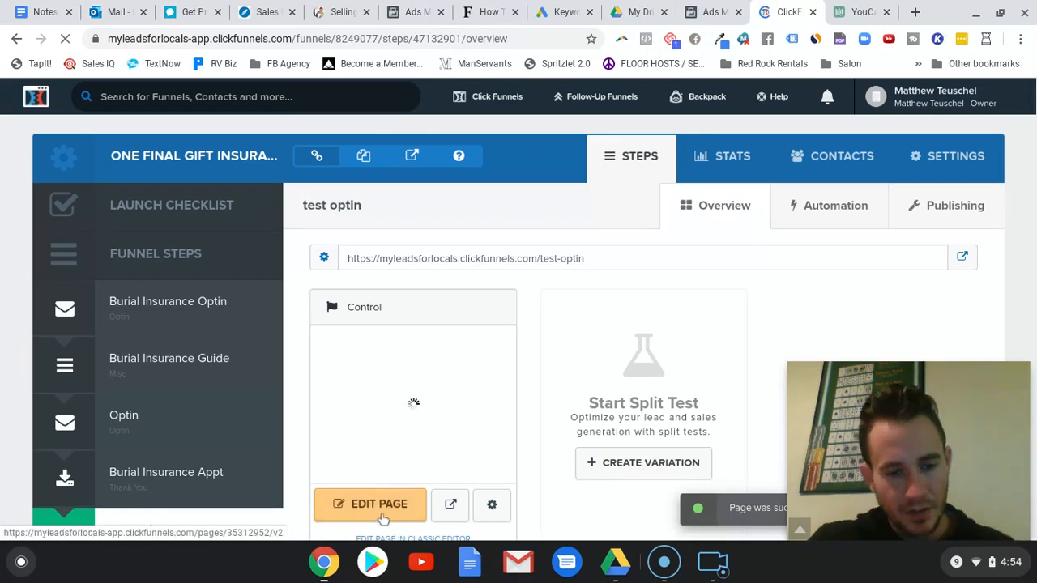
Open the test optin page for editing and reduce the JUST headline's font size to 48.
{"action": "left_click", "coordinate": [383, 508]}
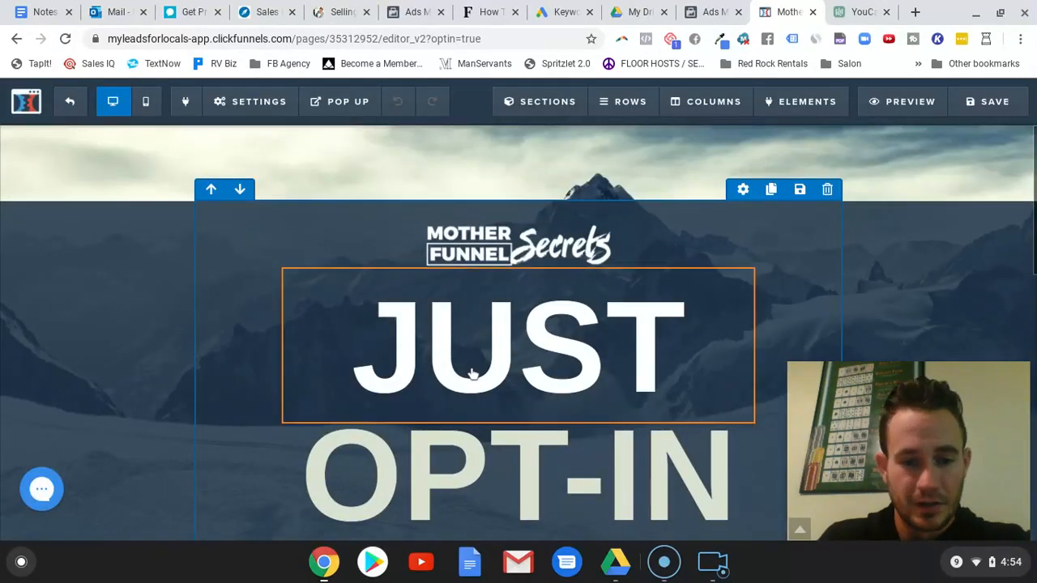
{"action": "double_click", "coordinate": [643, 416]}
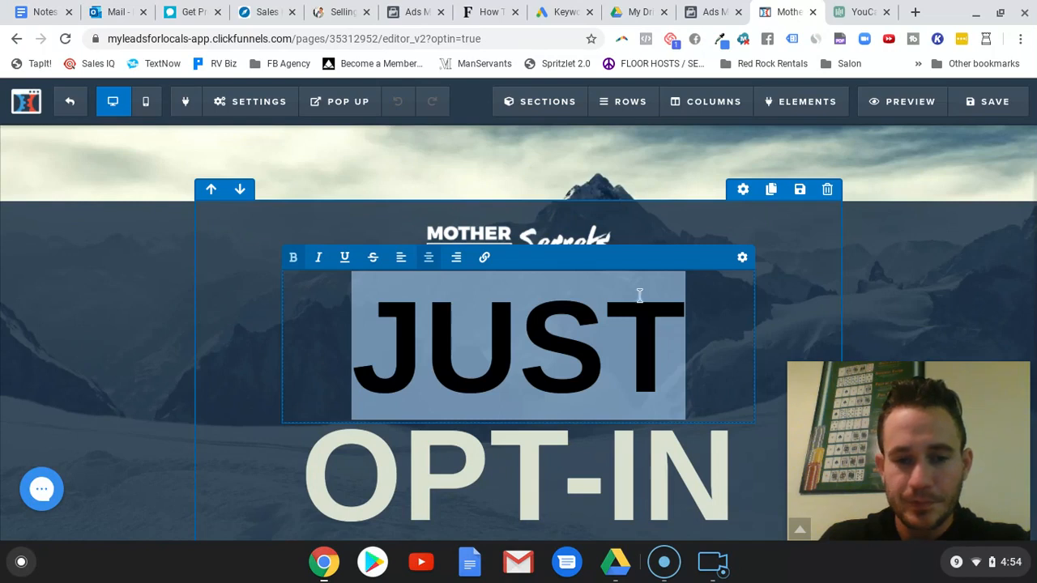
{"action": "left_click", "coordinate": [743, 259]}
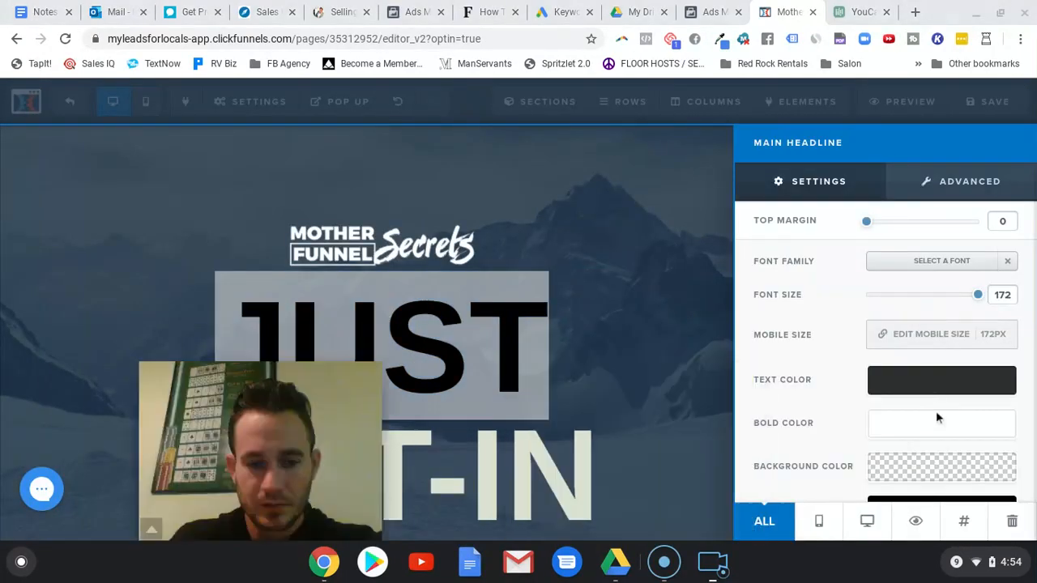
{"action": "left_click_drag", "start_coordinate": [979, 296], "coordinate": [940, 297]}
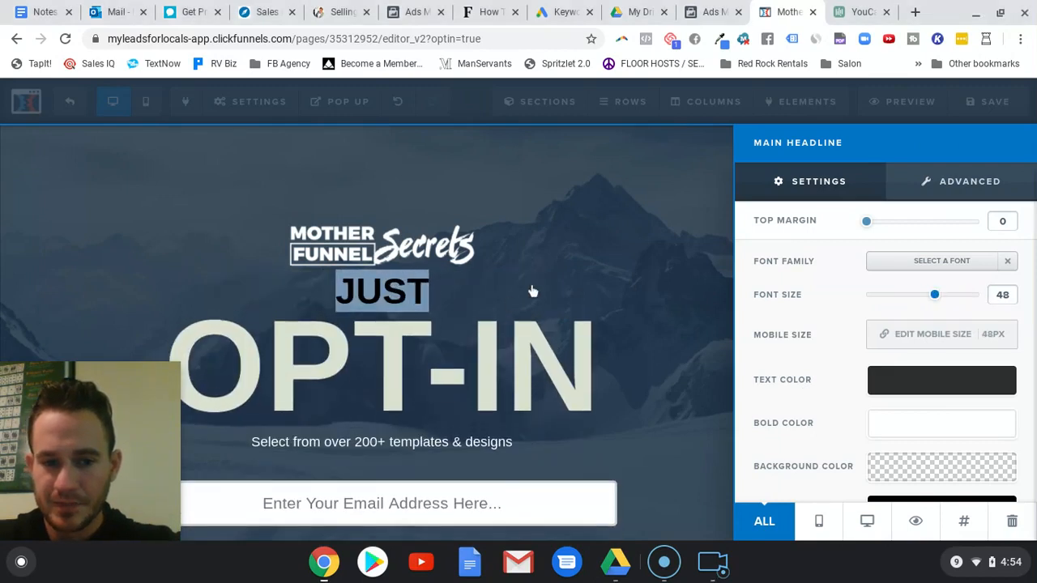
{"action": "left_click", "coordinate": [535, 254]}
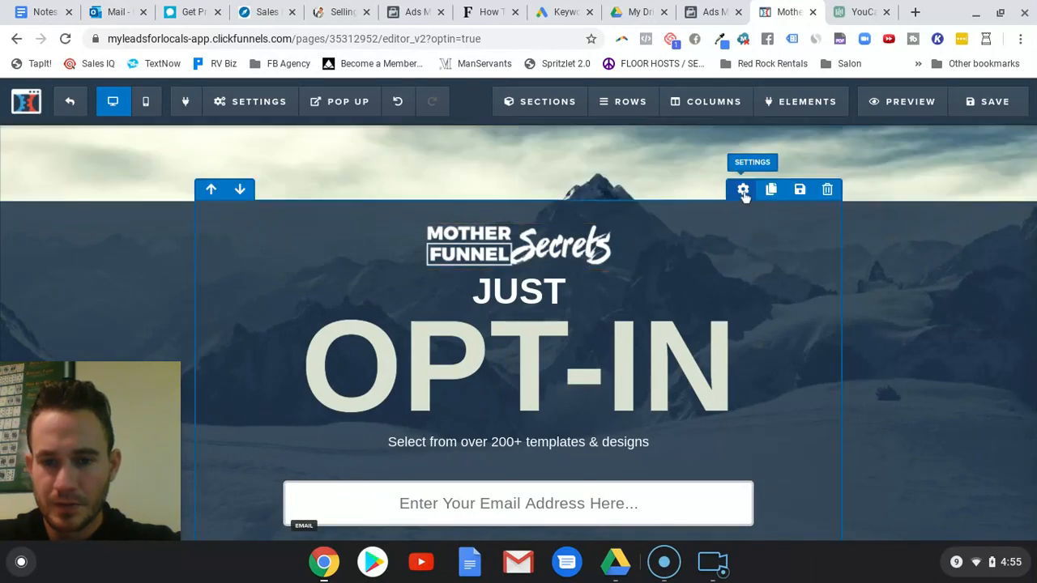
Set the top margin of the one-column row containing the logo and headlines to 0 and close its settings.
{"action": "left_click", "coordinate": [744, 191]}
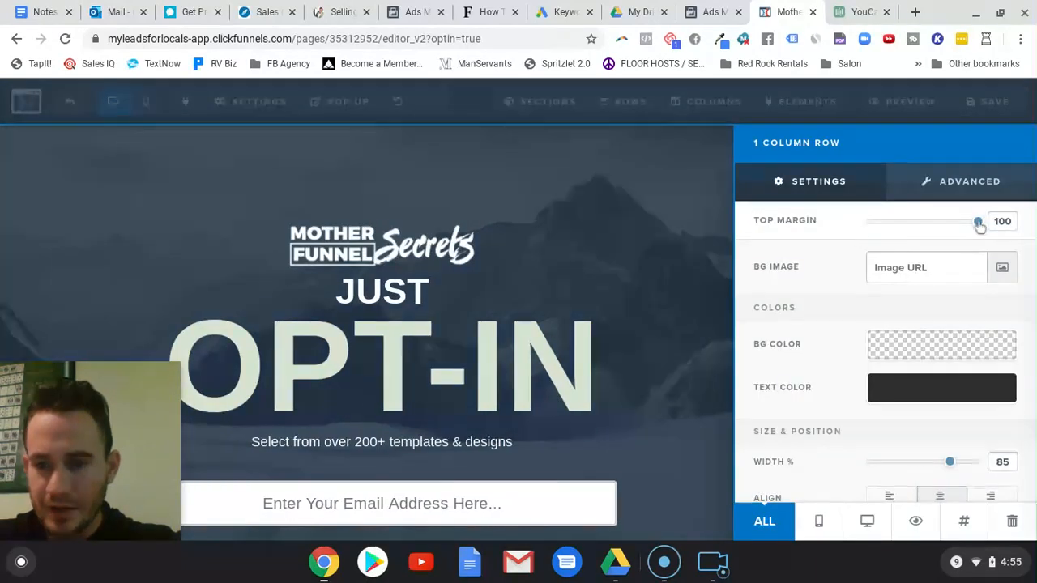
{"action": "left_click_drag", "start_coordinate": [979, 225], "coordinate": [828, 237]}
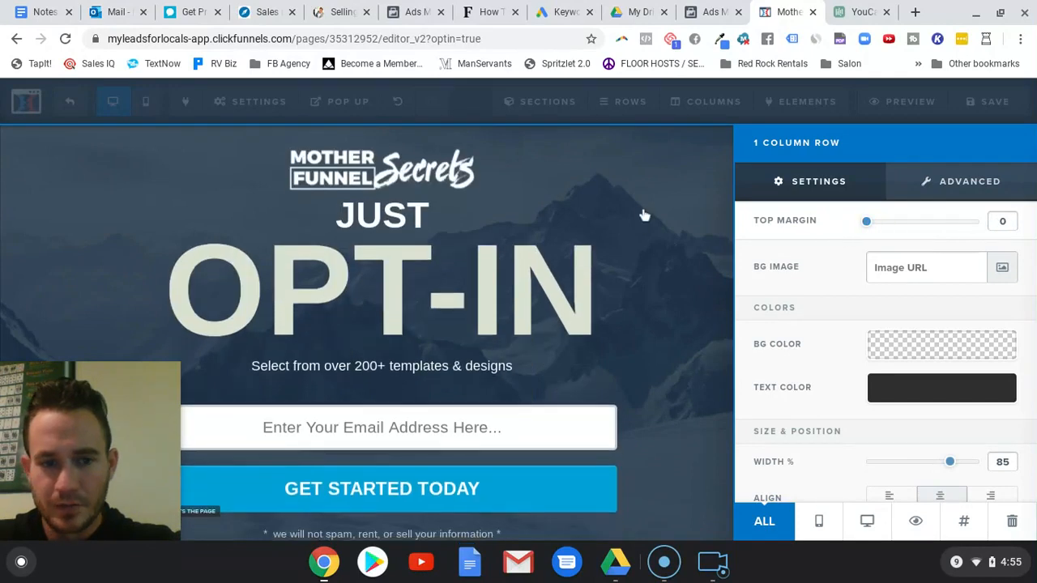
{"action": "left_click", "coordinate": [561, 188]}
{"action": "left_click", "coordinate": [548, 172]}
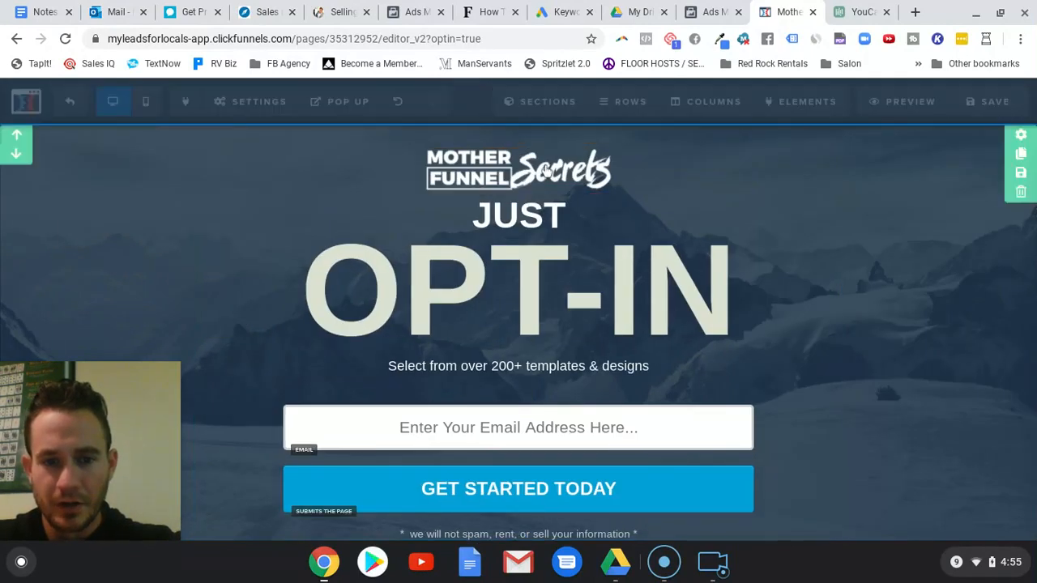
Replace the logo image above the headline with the Burial Insurance Info logo from the image library and close its settings.
{"action": "left_click", "coordinate": [1004, 267]}
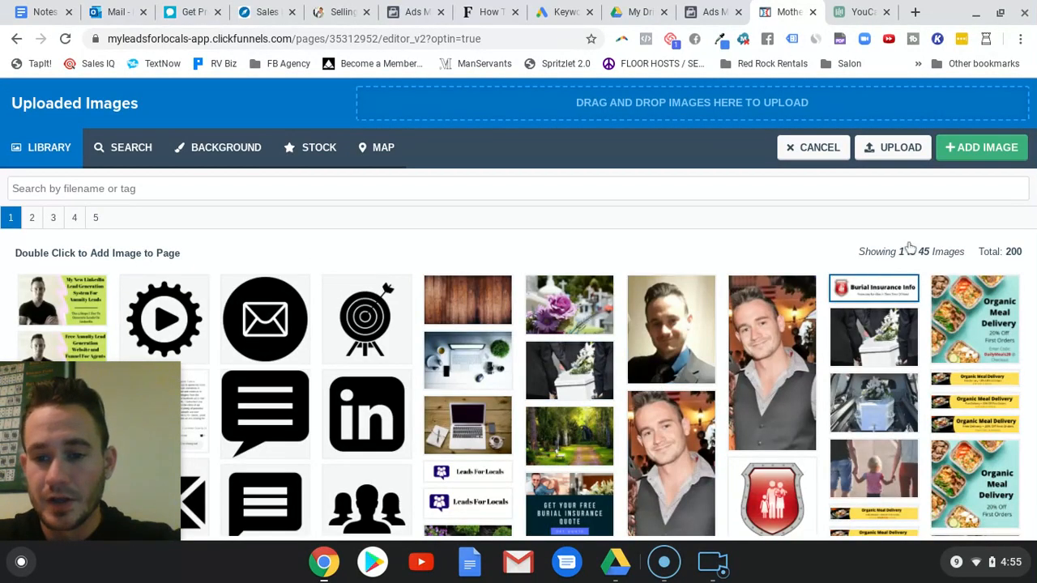
{"action": "left_click", "coordinate": [964, 148]}
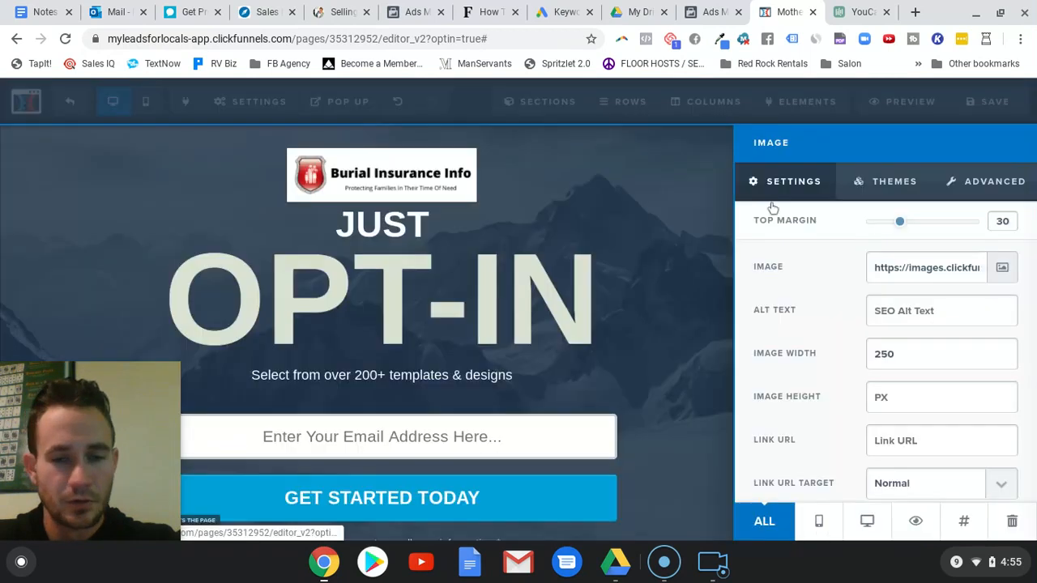
{"action": "left_click", "coordinate": [589, 256]}
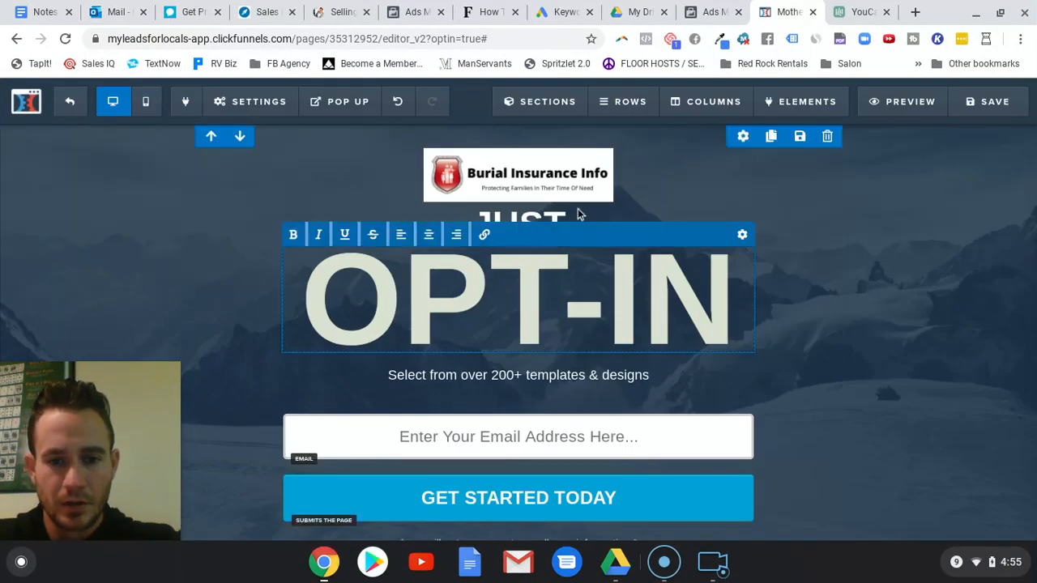
Replace the JUST headline text with "Whatever you lead magnet is".
{"action": "left_click", "coordinate": [522, 227]}
{"action": "key", "text": "Tab"}
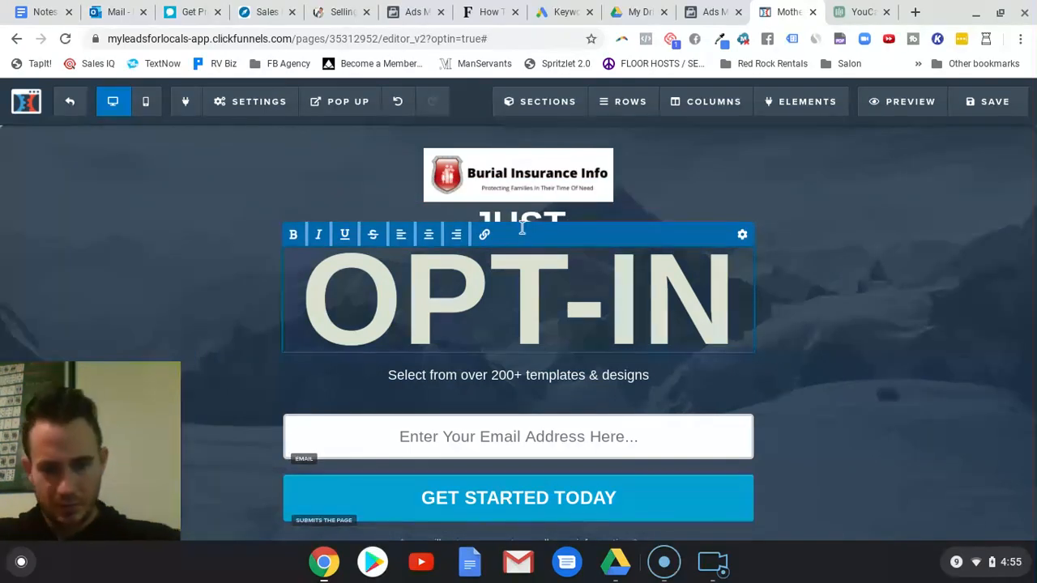
{"action": "left_click", "coordinate": [942, 305]}
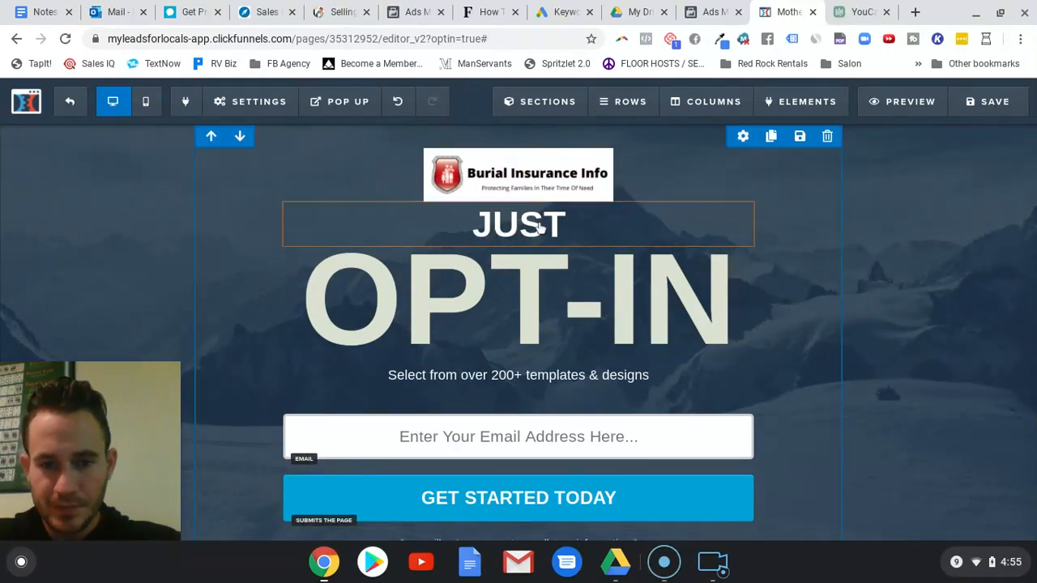
{"action": "double_click", "coordinate": [539, 228]}
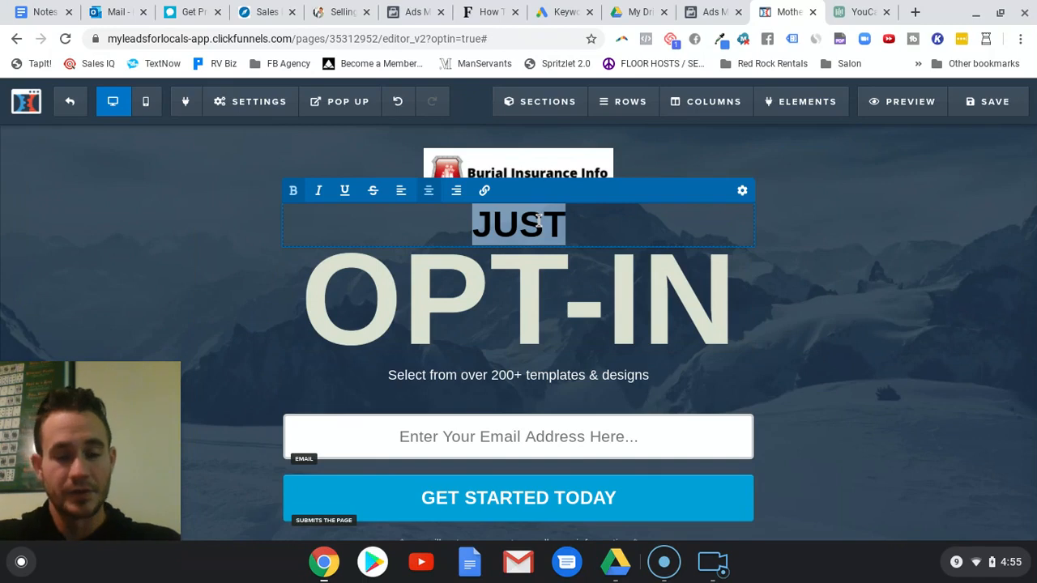
{"action": "type", "text": "Wh"}
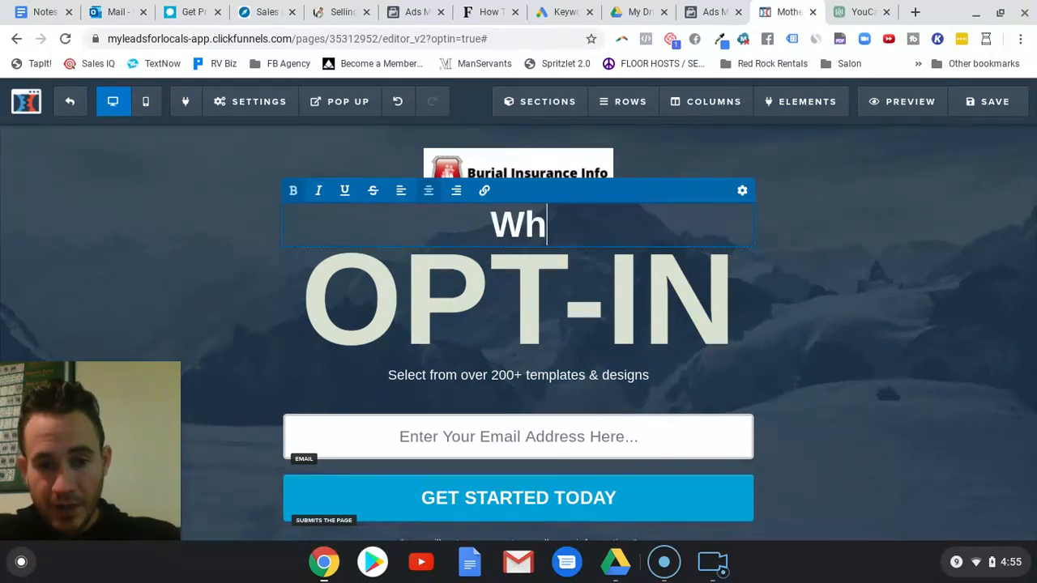
{"action": "type", "text": "atever you lead m"}
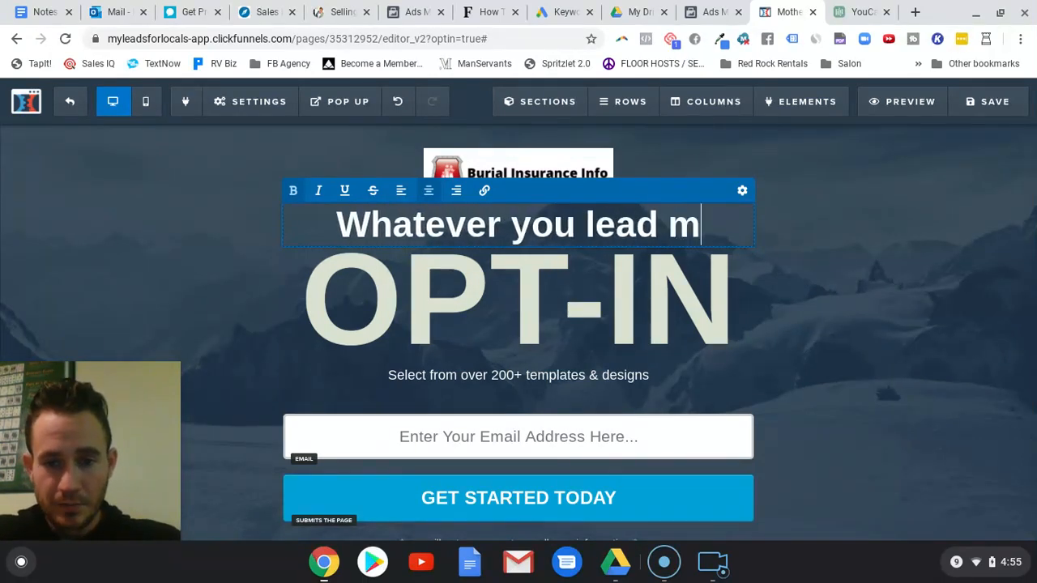
{"action": "type", "text": "agnet is"}
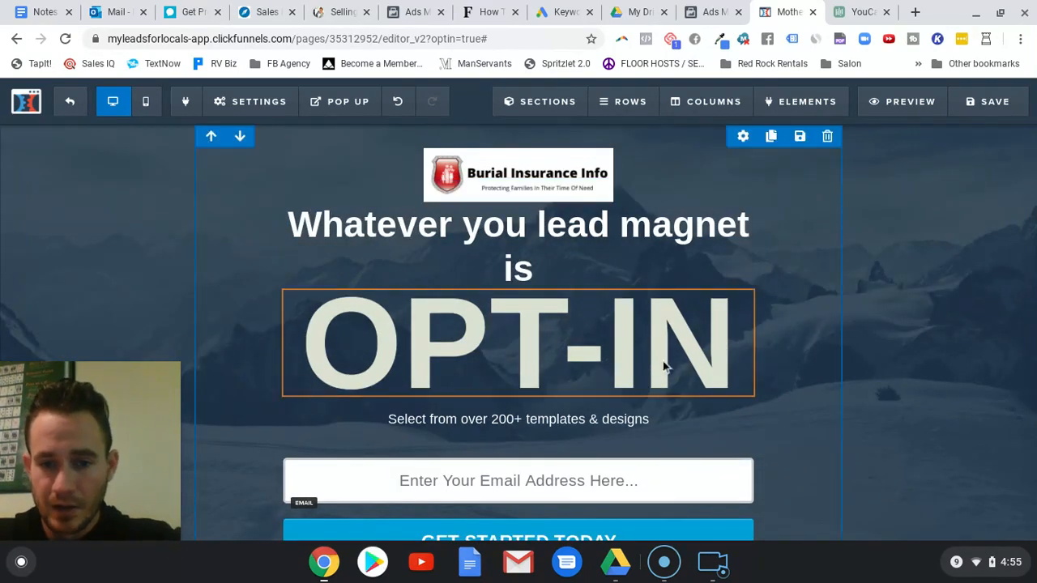
Delete the OPT-IN headline and change the text line above the email field to "Please enter your contact info below".
{"action": "left_click", "coordinate": [740, 280]}
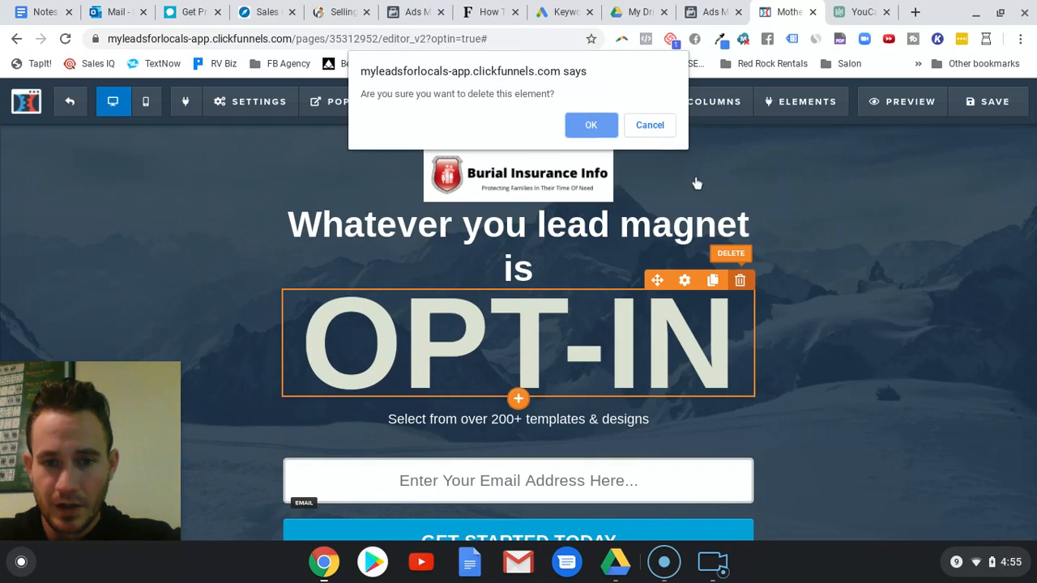
{"action": "left_click", "coordinate": [591, 128]}
{"action": "triple_click", "coordinate": [578, 322]}
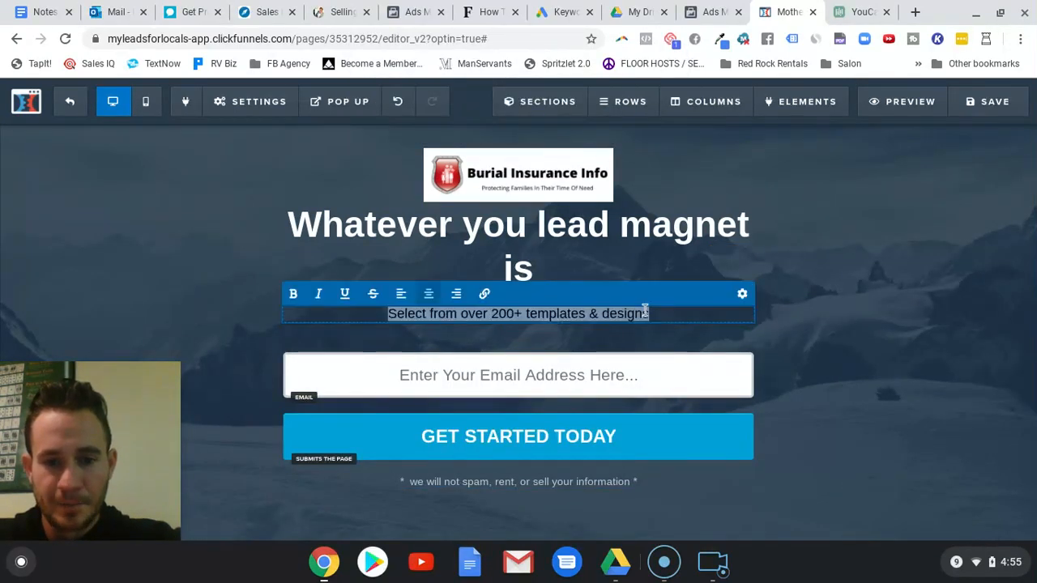
{"action": "key", "text": "BackSpace"}
{"action": "type", "text": "Please enter your contact info below"}
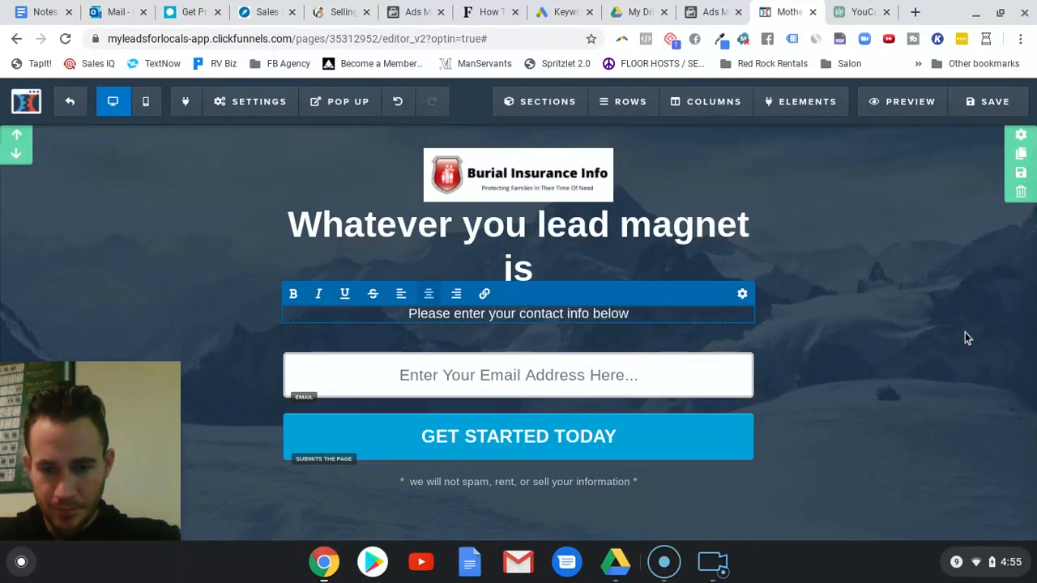
{"action": "left_click", "coordinate": [561, 390]}
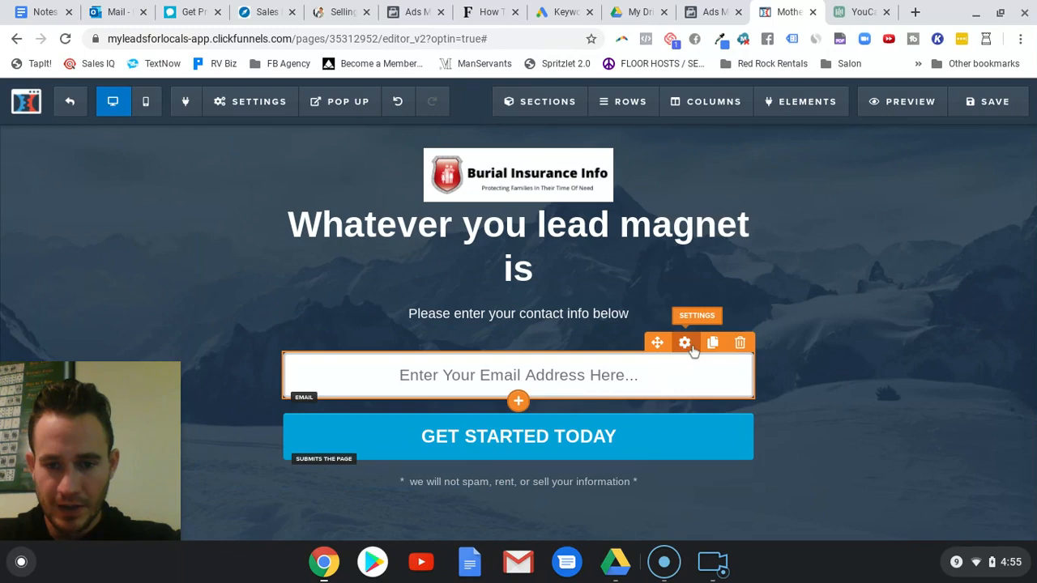
Try adding a new Input element between the email field and the submit button, and delete it again.
{"action": "mouse_move", "coordinate": [798, 99]}
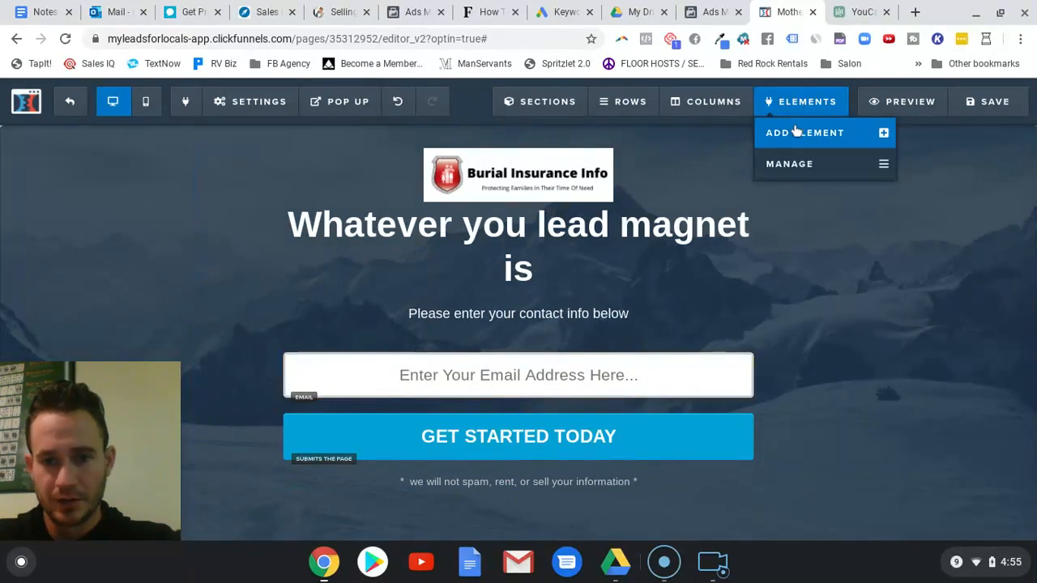
{"action": "left_click", "coordinate": [796, 135]}
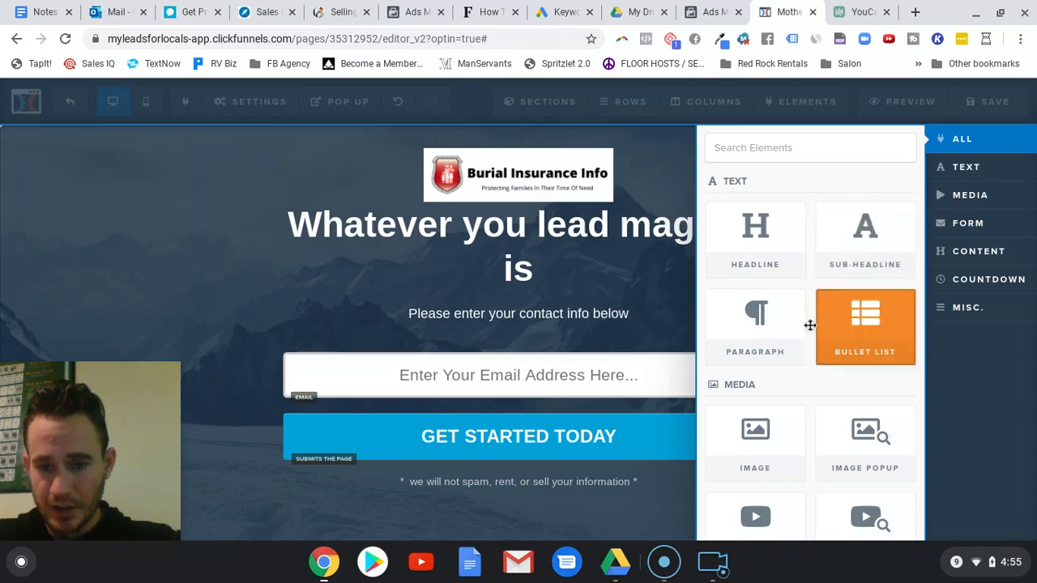
{"action": "scroll", "coordinate": [855, 350], "scroll_direction": "down", "scroll_amount": 5}
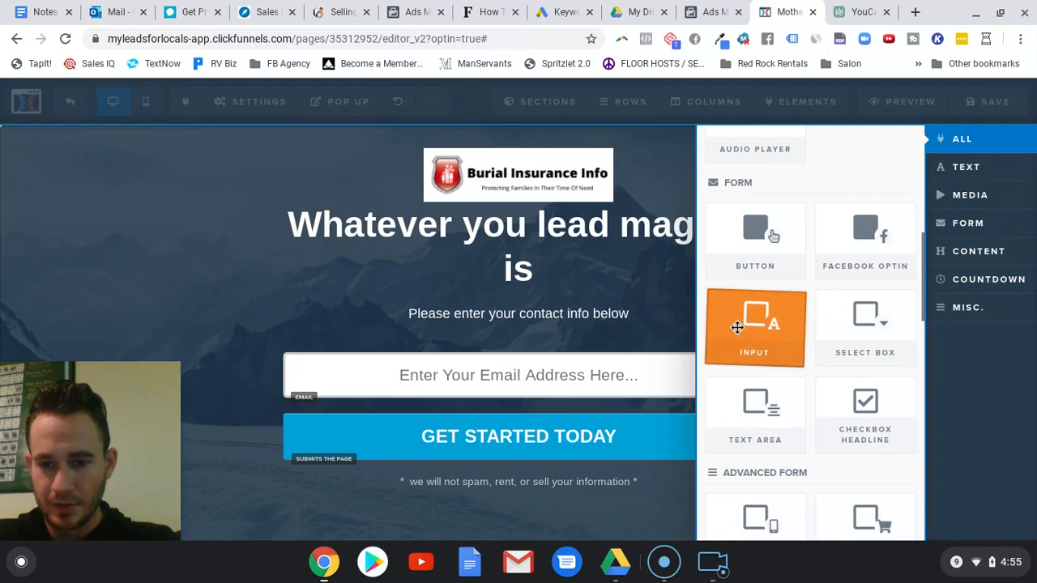
{"action": "left_click", "coordinate": [615, 362]}
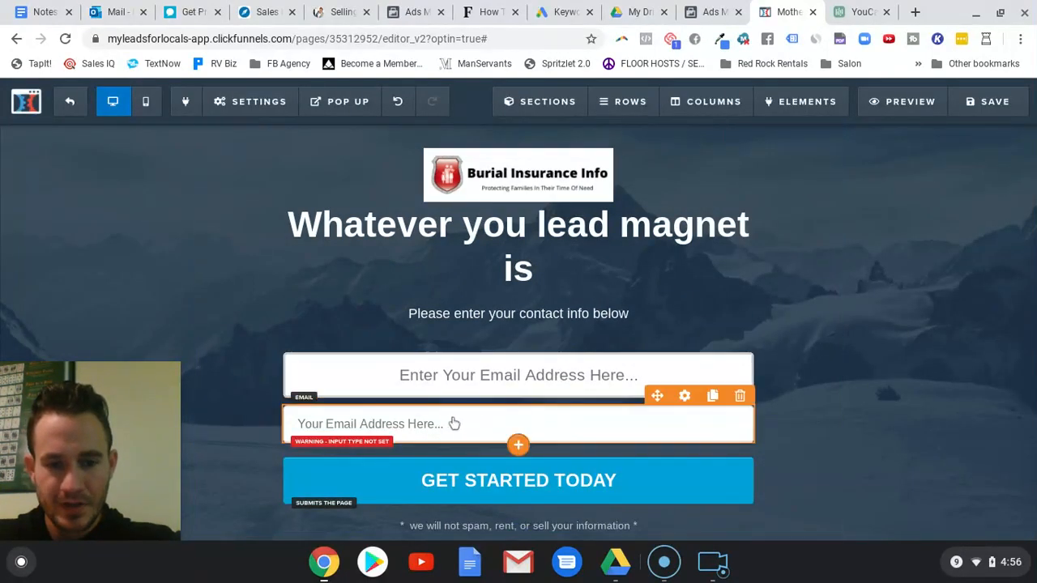
{"action": "left_click", "coordinate": [485, 422]}
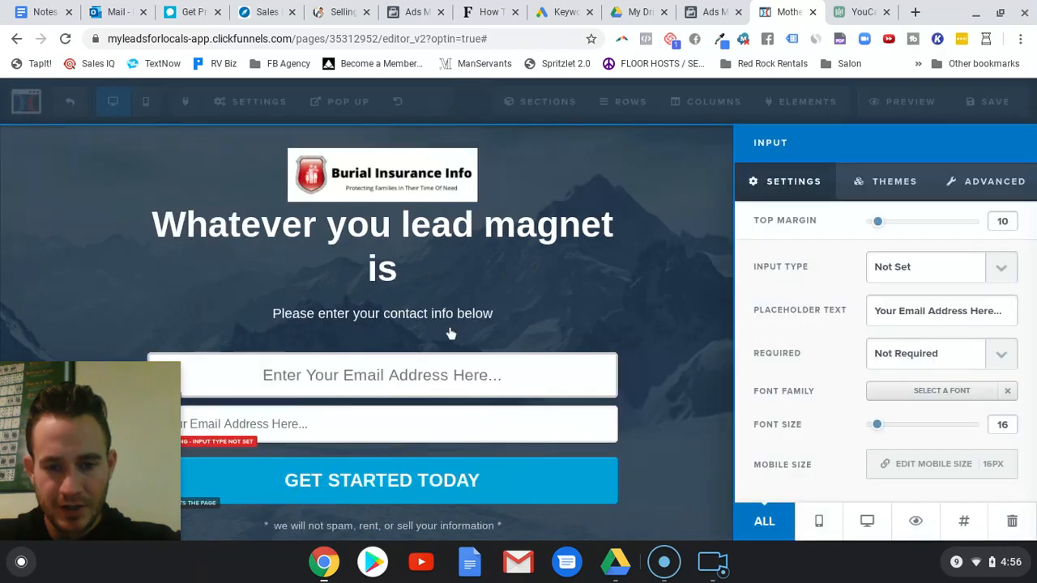
{"action": "left_click", "coordinate": [757, 412]}
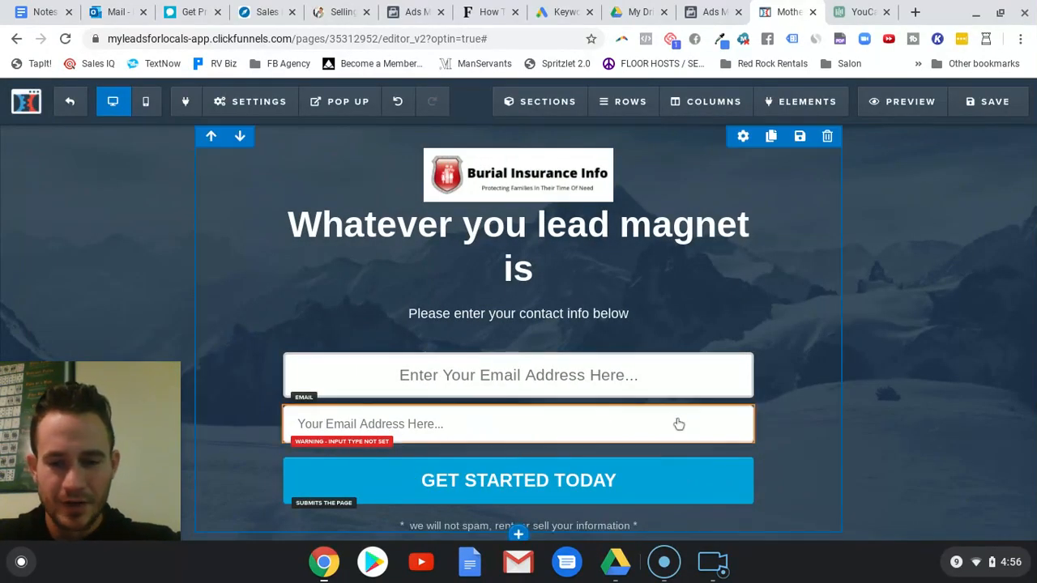
{"action": "left_click", "coordinate": [740, 396]}
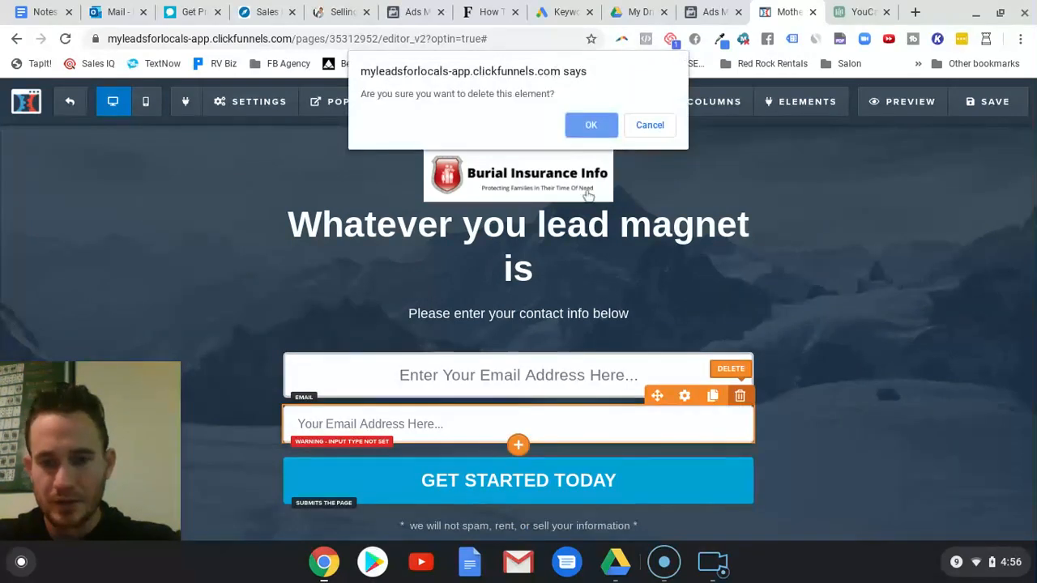
{"action": "left_click", "coordinate": [588, 126]}
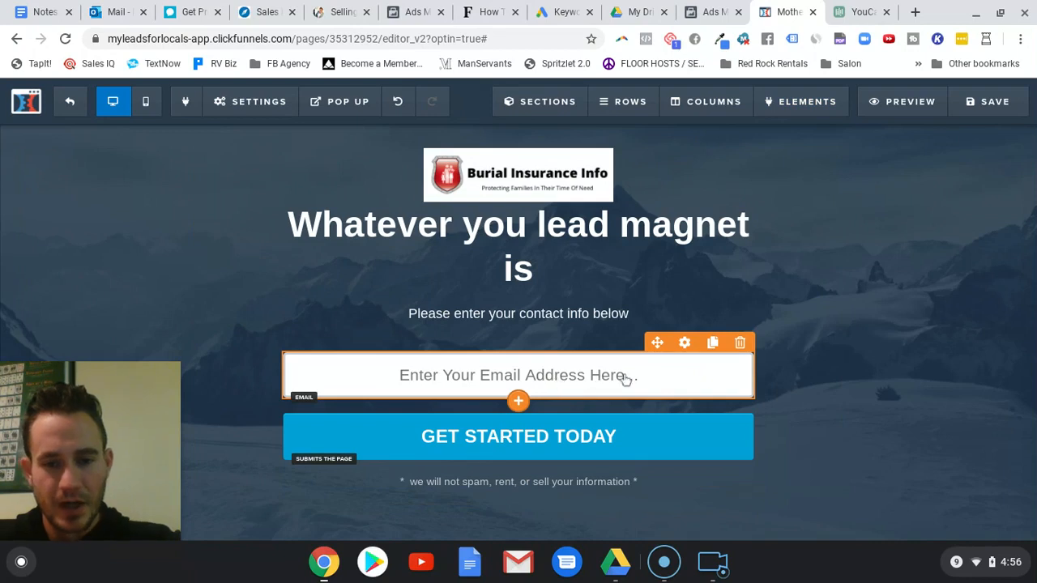
Clone the email field and set the upper one to input type First Name with the placeholder "Enter Your First Name Here...".
{"action": "left_click", "coordinate": [712, 342]}
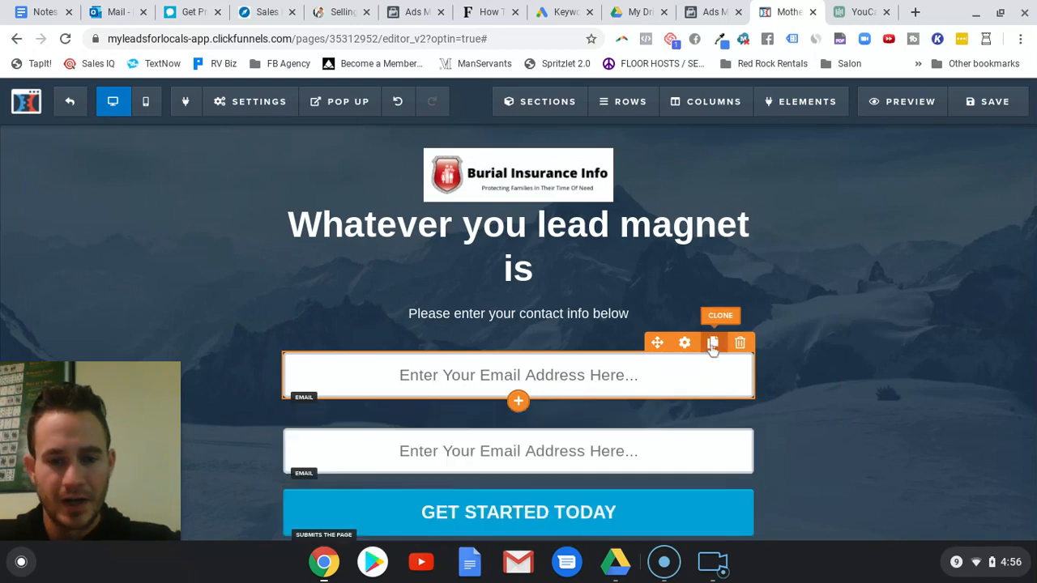
{"action": "left_click", "coordinate": [560, 377]}
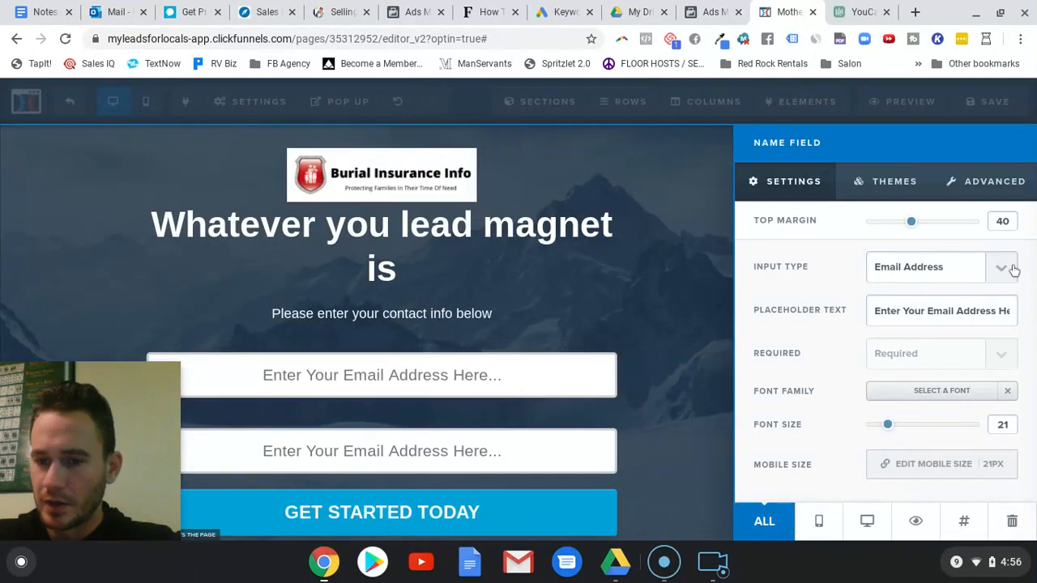
{"action": "left_click", "coordinate": [1013, 270]}
{"action": "left_click", "coordinate": [957, 344]}
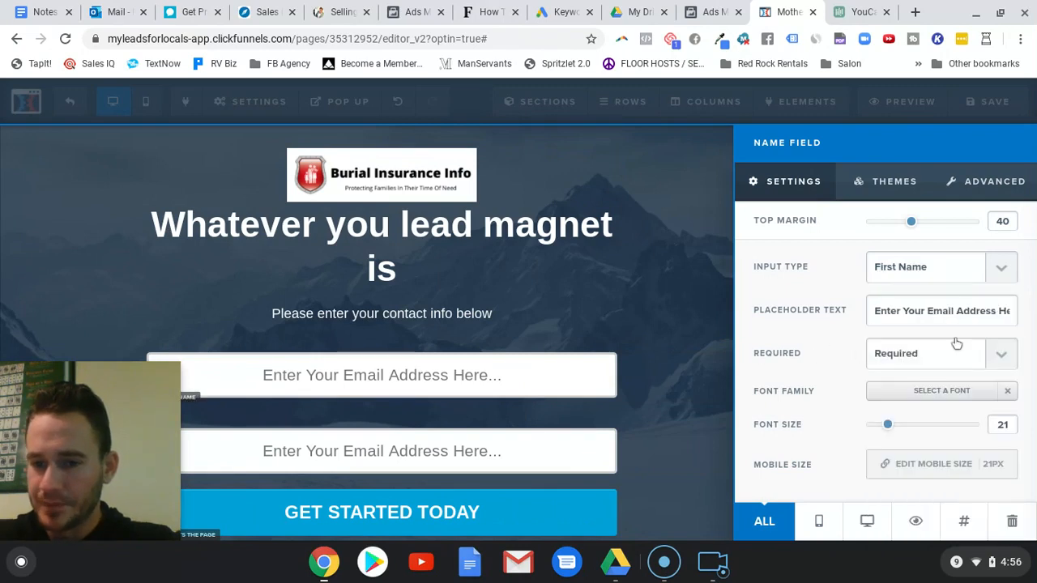
{"action": "left_click_drag", "start_coordinate": [927, 310], "coordinate": [988, 311]}
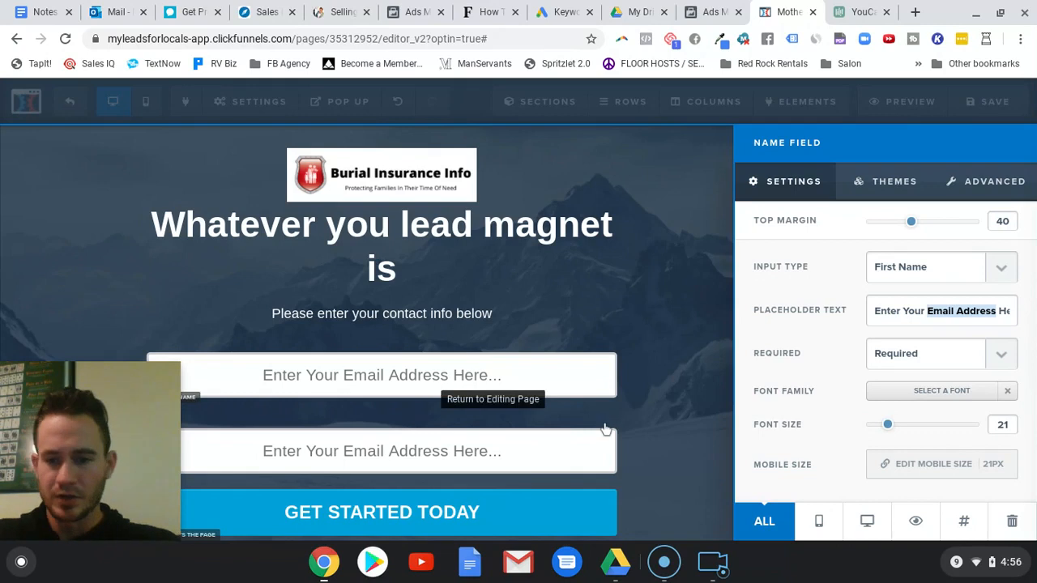
{"action": "type", "text": "First Name"}
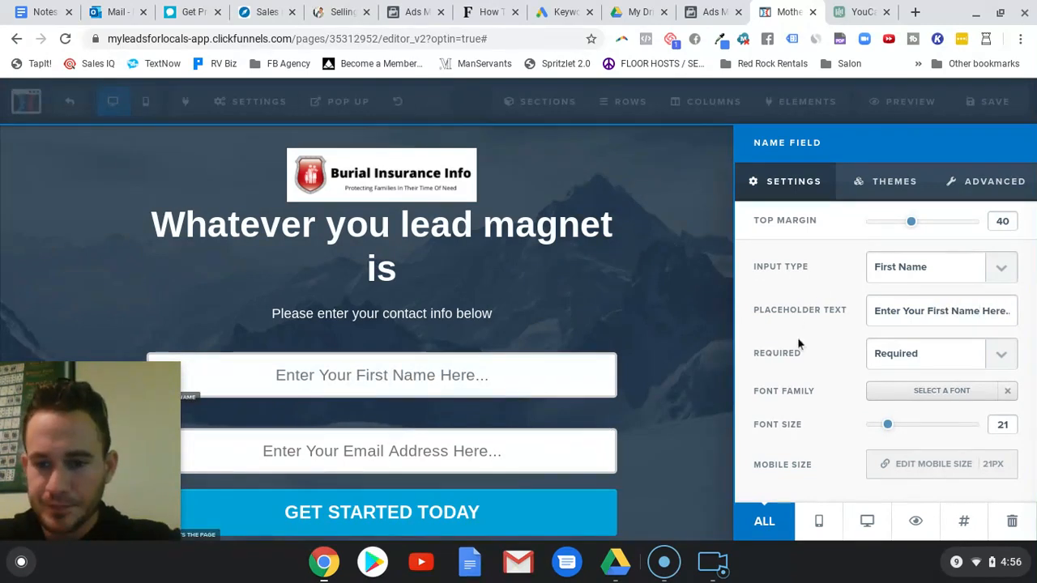
Set the first name field's icon to Name Icon and close its settings.
{"action": "left_click", "coordinate": [1006, 190]}
{"action": "scroll", "coordinate": [828, 355], "scroll_direction": "down", "scroll_amount": 2}
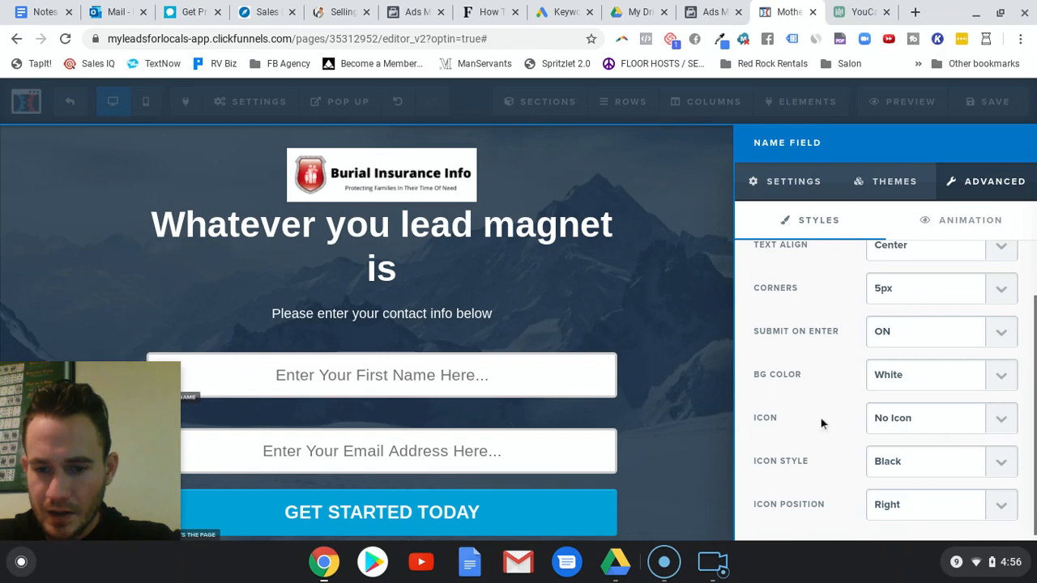
{"action": "left_click", "coordinate": [891, 418]}
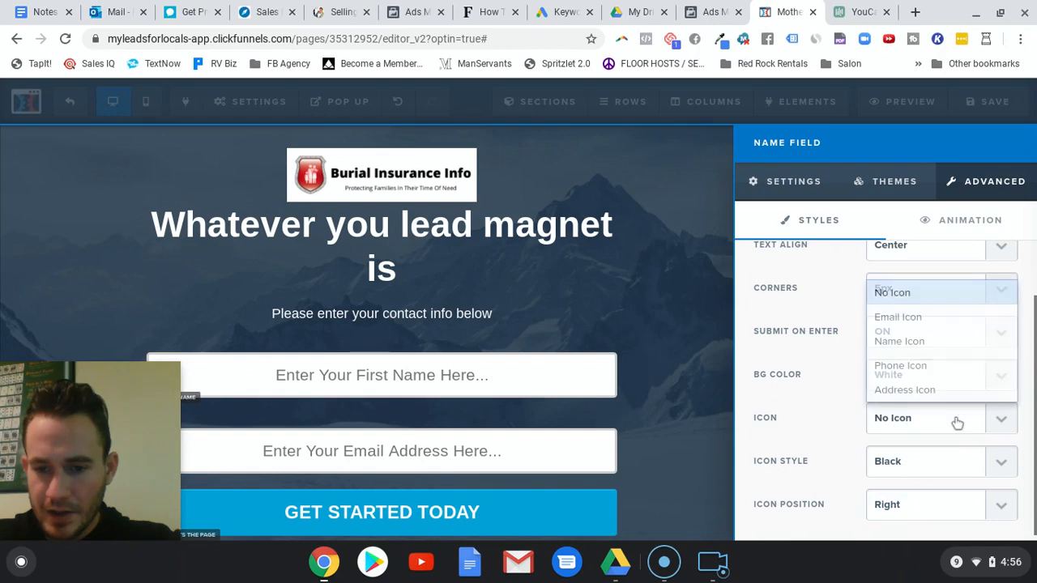
{"action": "left_click", "coordinate": [899, 341]}
{"action": "left_click", "coordinate": [640, 413]}
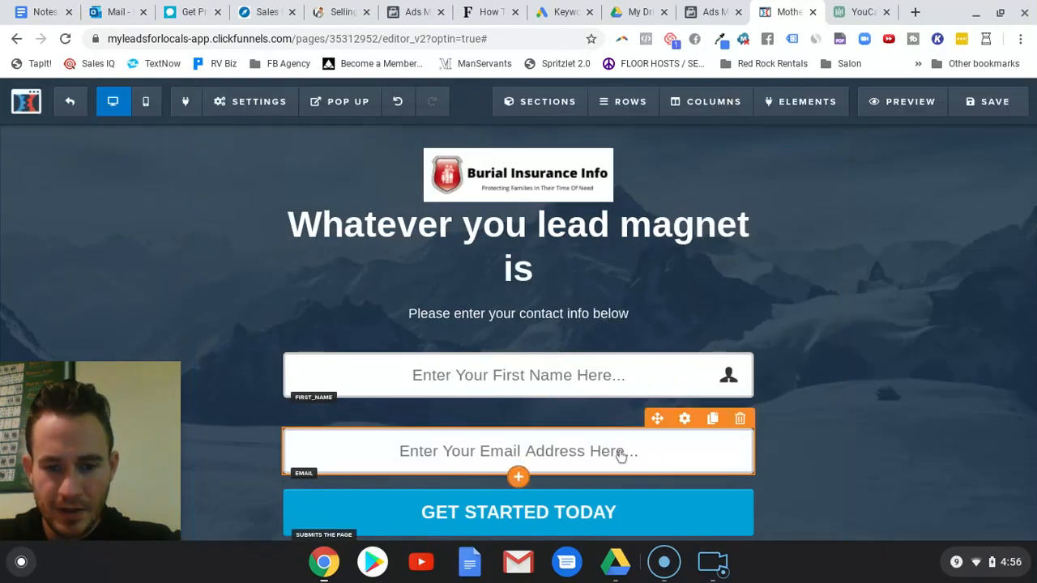
Set the email address field's icon to Email Icon and close its settings.
{"action": "left_click", "coordinate": [622, 456]}
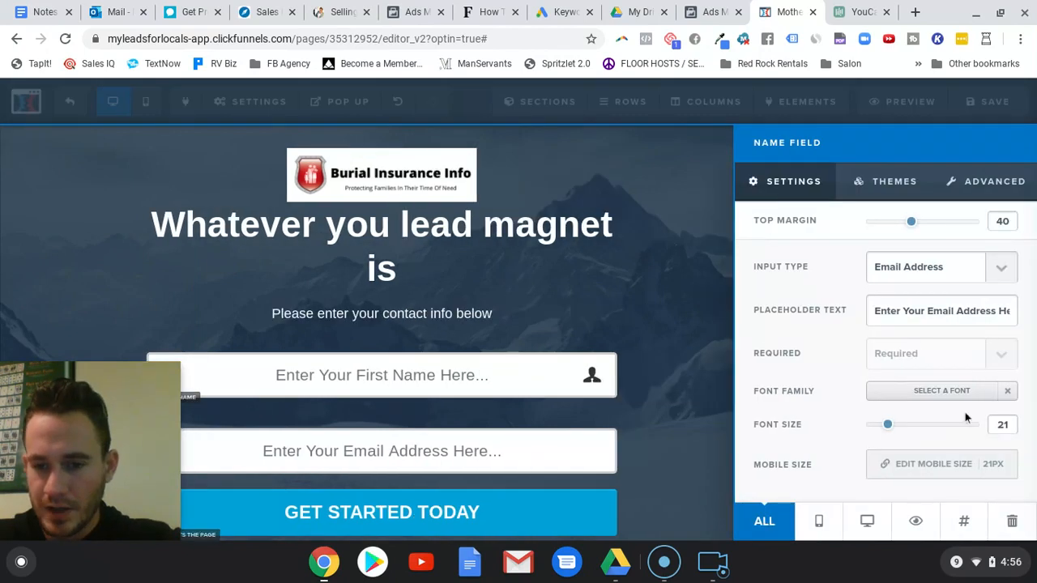
{"action": "left_click", "coordinate": [997, 181]}
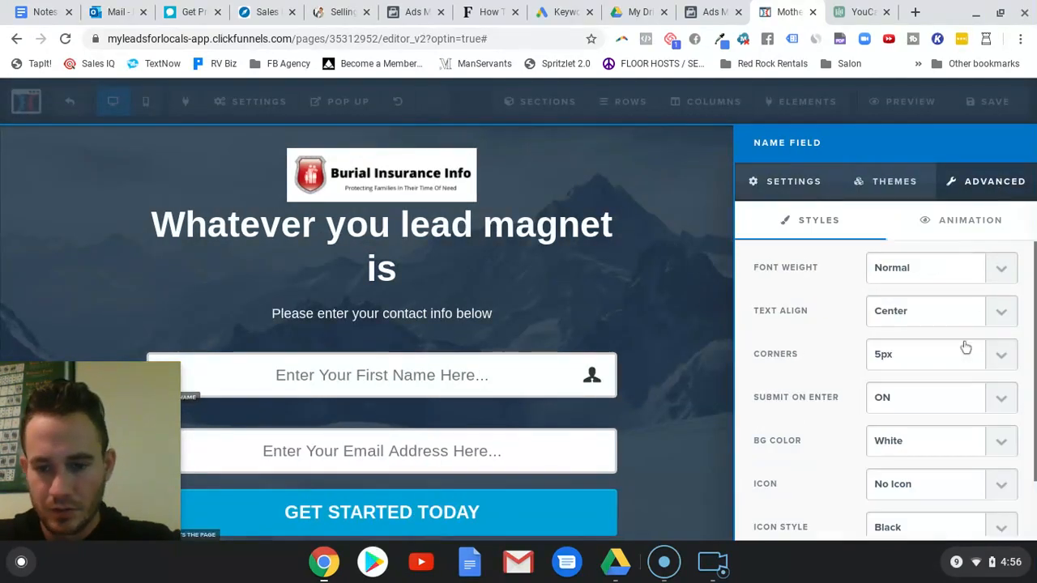
{"action": "scroll", "coordinate": [985, 381], "scroll_direction": "down", "scroll_amount": 2}
{"action": "left_click", "coordinate": [1002, 419]}
{"action": "left_click", "coordinate": [1001, 419]}
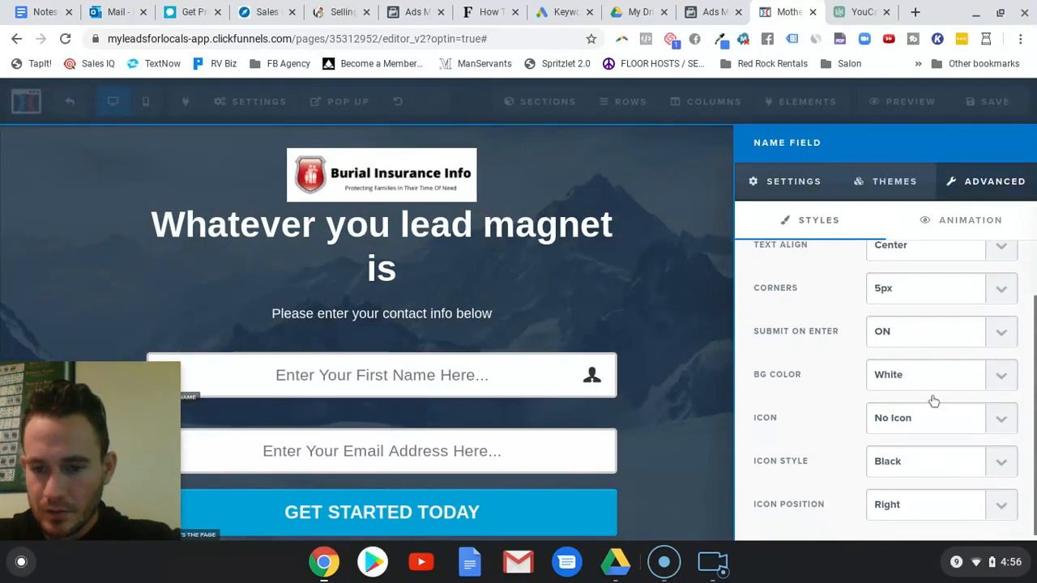
{"action": "left_click", "coordinate": [1011, 416]}
{"action": "left_click", "coordinate": [901, 317]}
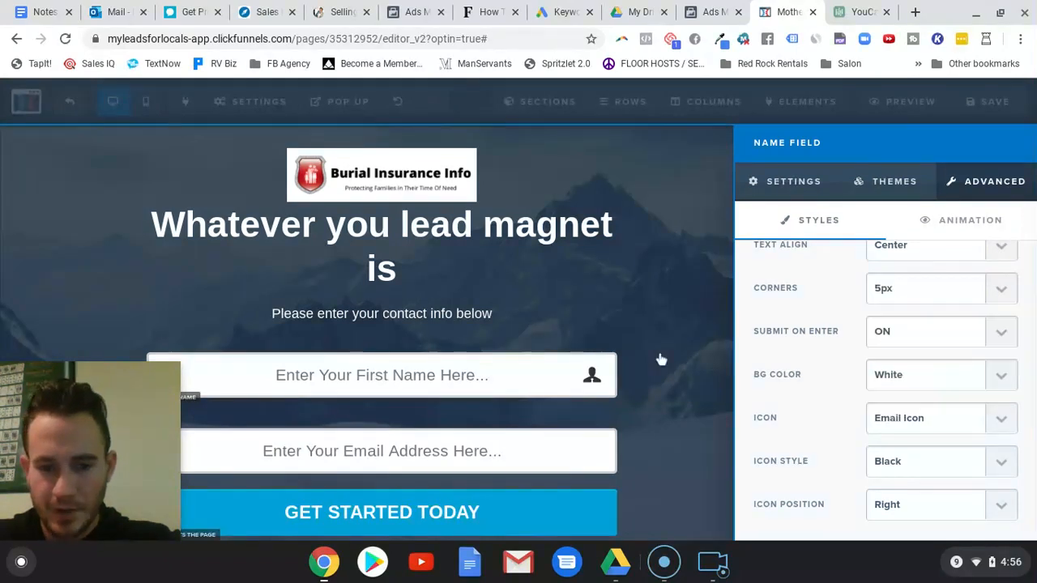
{"action": "left_click", "coordinate": [680, 360]}
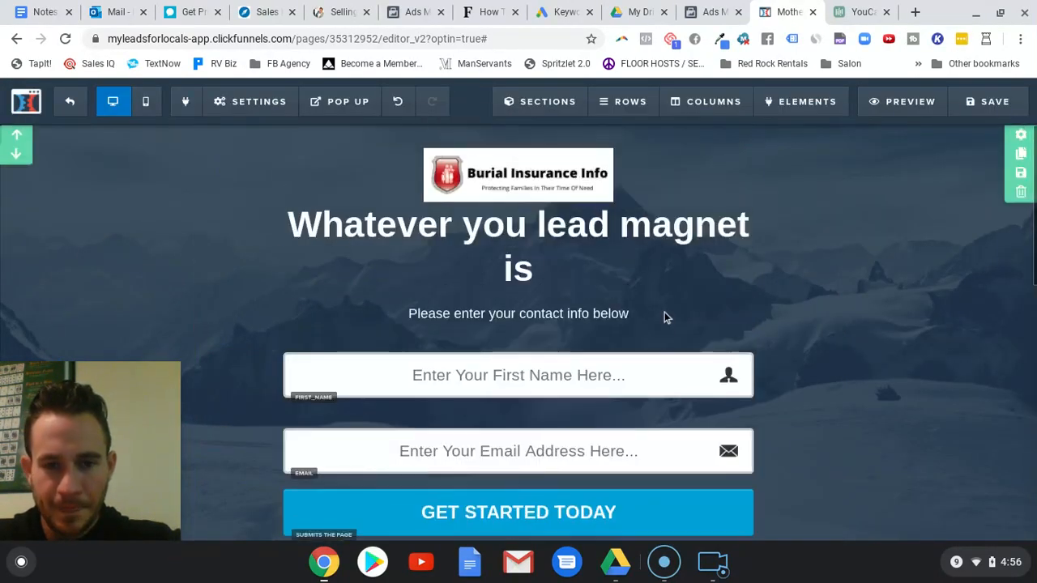
{"action": "scroll", "coordinate": [665, 316], "scroll_direction": "down", "scroll_amount": 2}
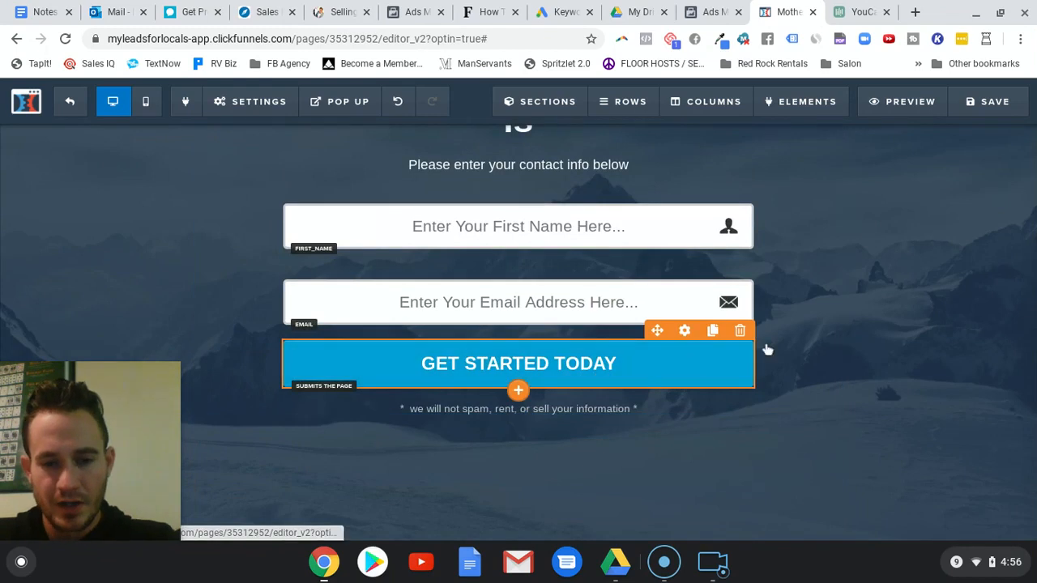
Set the GET STARTED TODAY button's background color to #201652 and close its settings.
{"action": "left_click", "coordinate": [681, 363]}
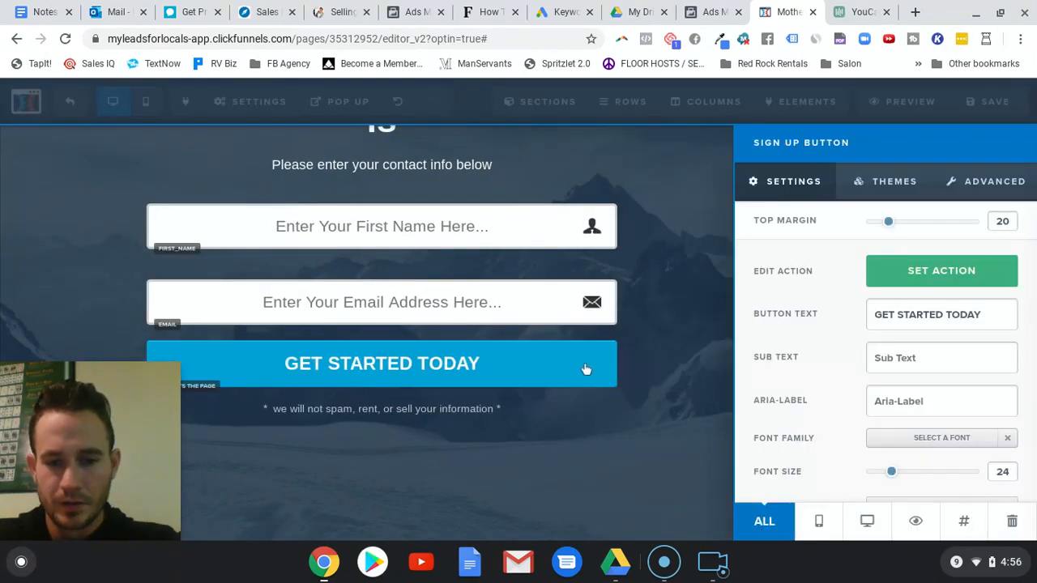
{"action": "scroll", "coordinate": [883, 358], "scroll_direction": "down", "scroll_amount": 3}
{"action": "left_click", "coordinate": [918, 484]}
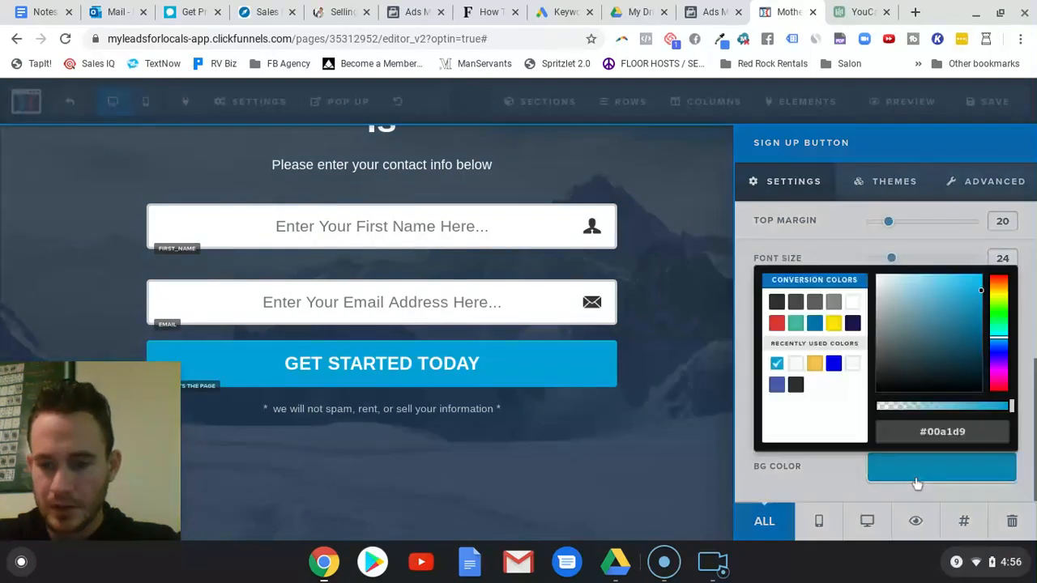
{"action": "left_click", "coordinate": [853, 324]}
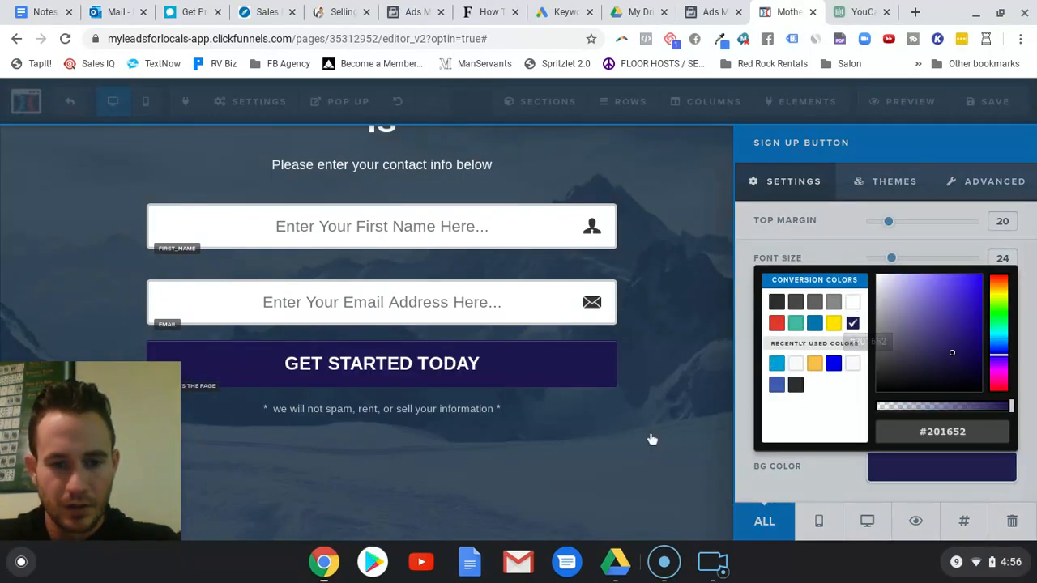
{"action": "left_click", "coordinate": [665, 389]}
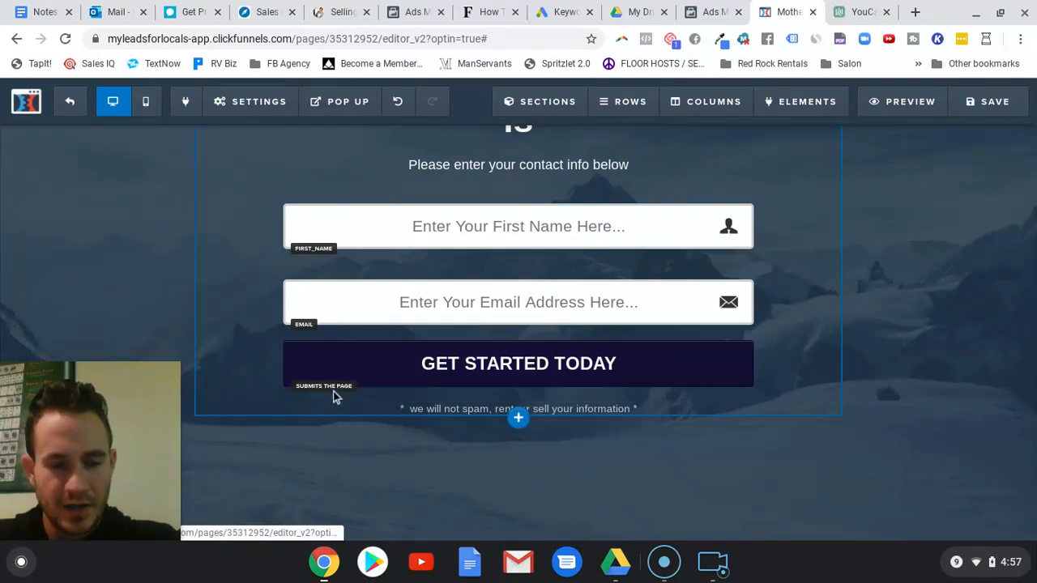
Set the affiliate badge to Hide in the page's general settings and close them.
{"action": "scroll", "coordinate": [328, 390], "scroll_direction": "up", "scroll_amount": 3}
{"action": "left_click", "coordinate": [251, 101]}
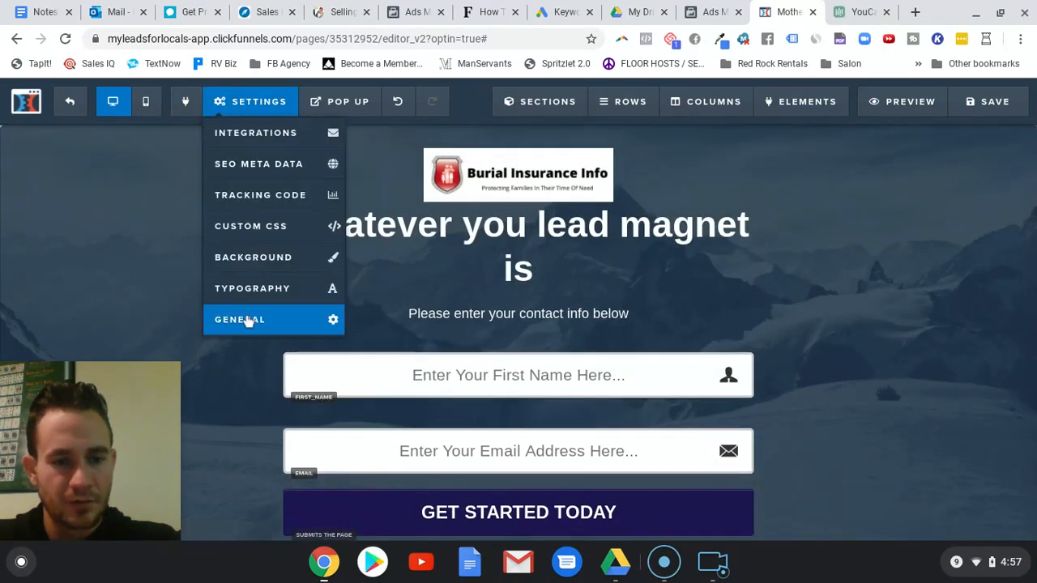
{"action": "left_click", "coordinate": [283, 316]}
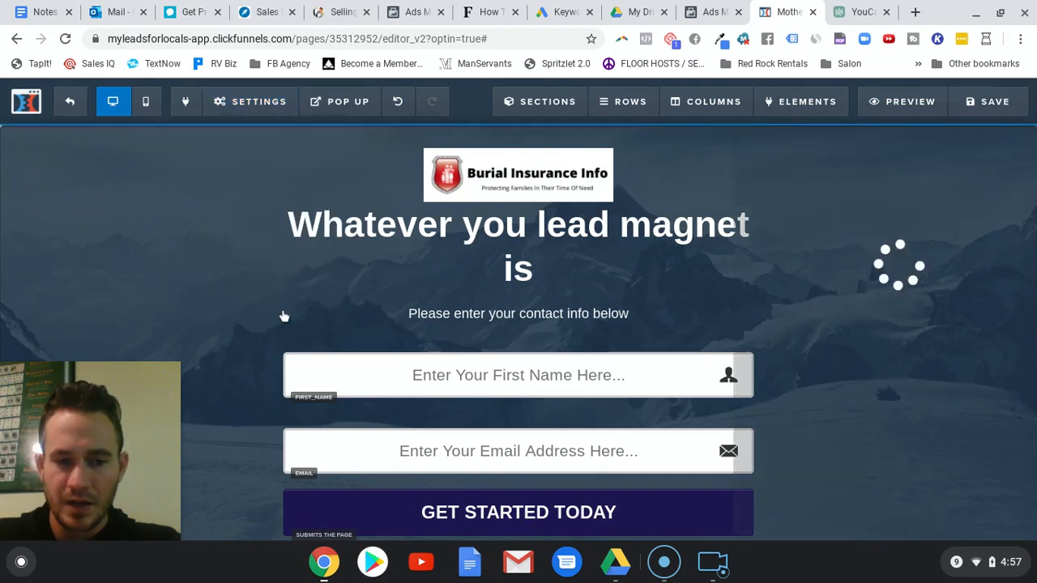
{"action": "left_click", "coordinate": [912, 277]}
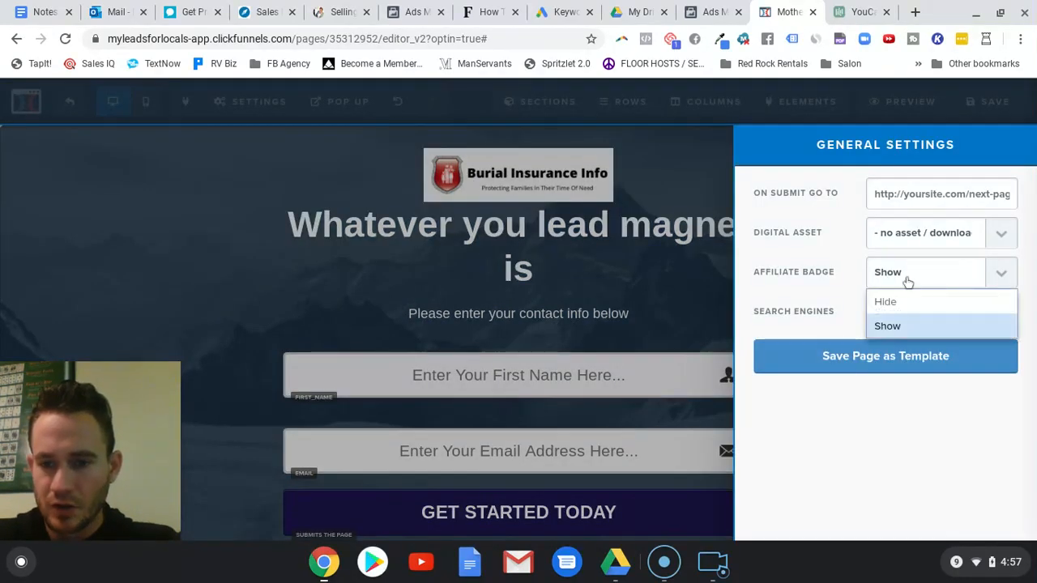
{"action": "left_click", "coordinate": [892, 303]}
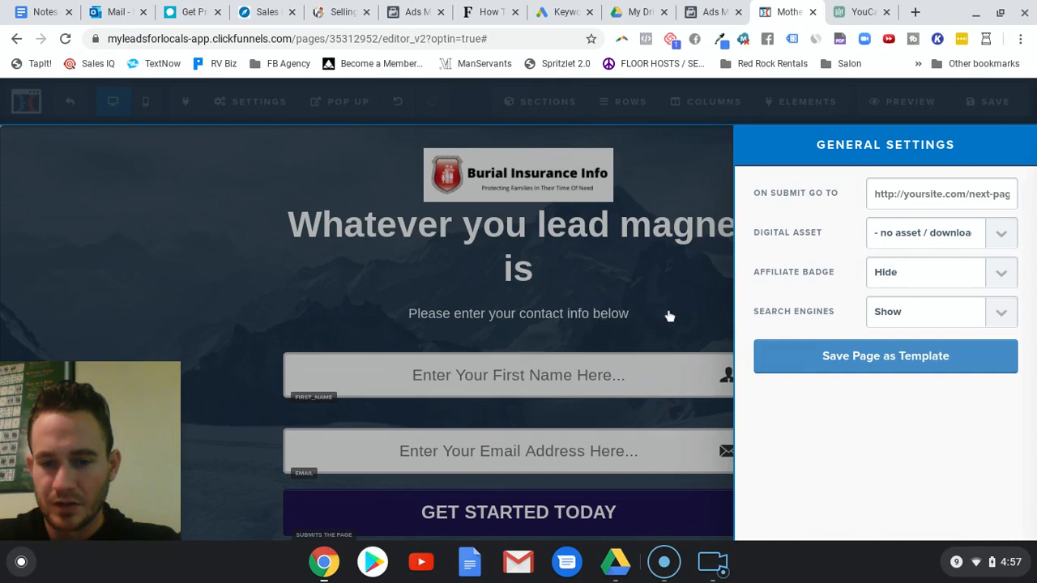
{"action": "left_click", "coordinate": [669, 316]}
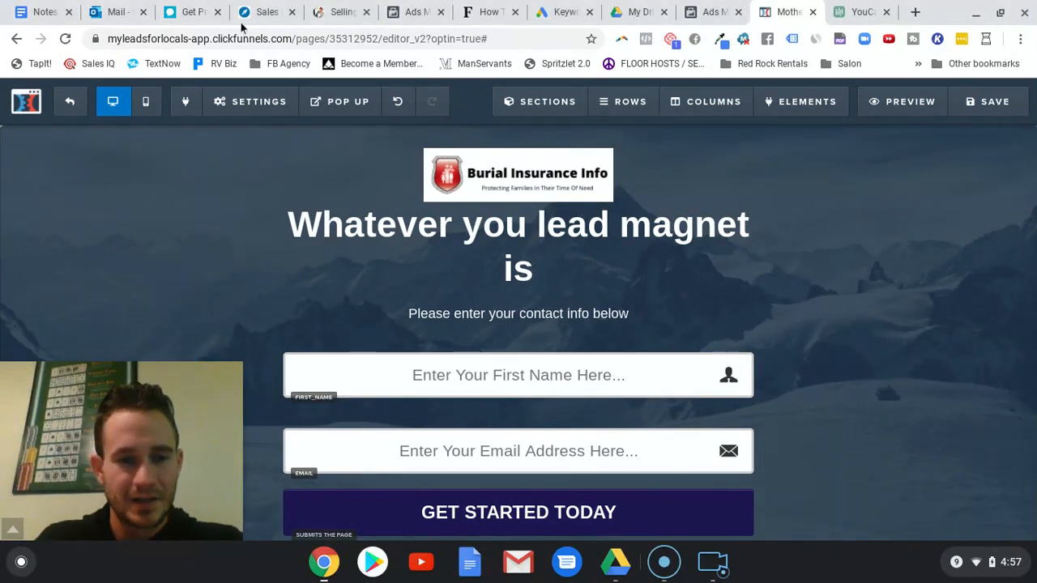
Open the page's SEO meta data briefly, close it, and save the opt-in page.
{"action": "mouse_move", "coordinate": [278, 107]}
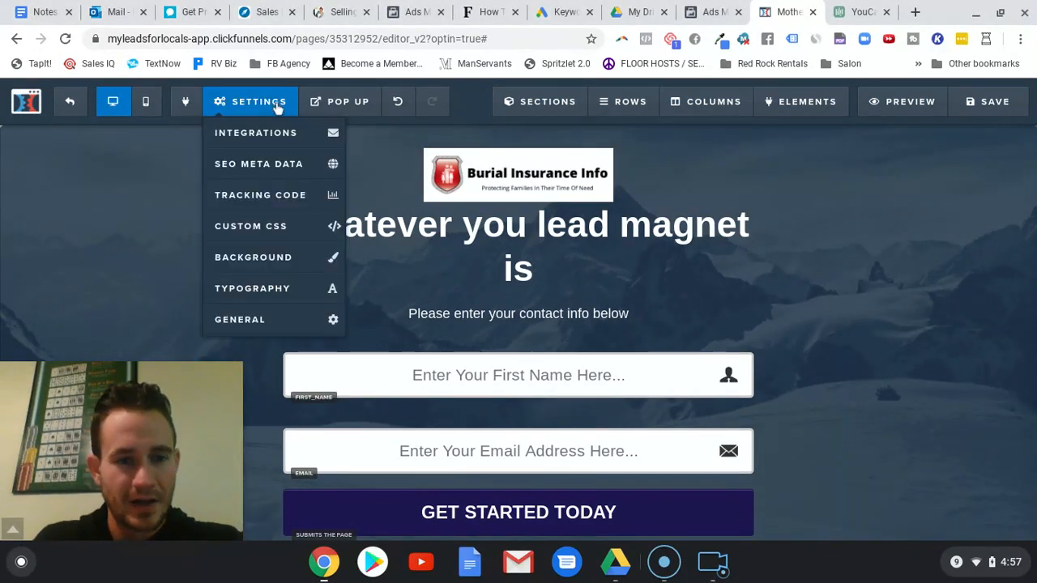
{"action": "left_click", "coordinate": [276, 167]}
{"action": "left_click", "coordinate": [697, 145]}
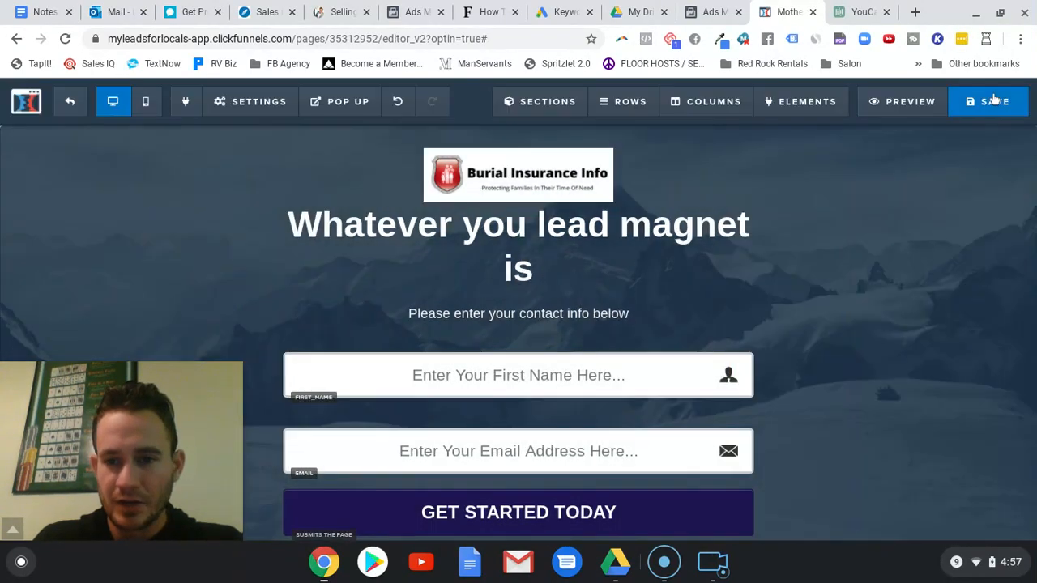
{"action": "left_click", "coordinate": [995, 98]}
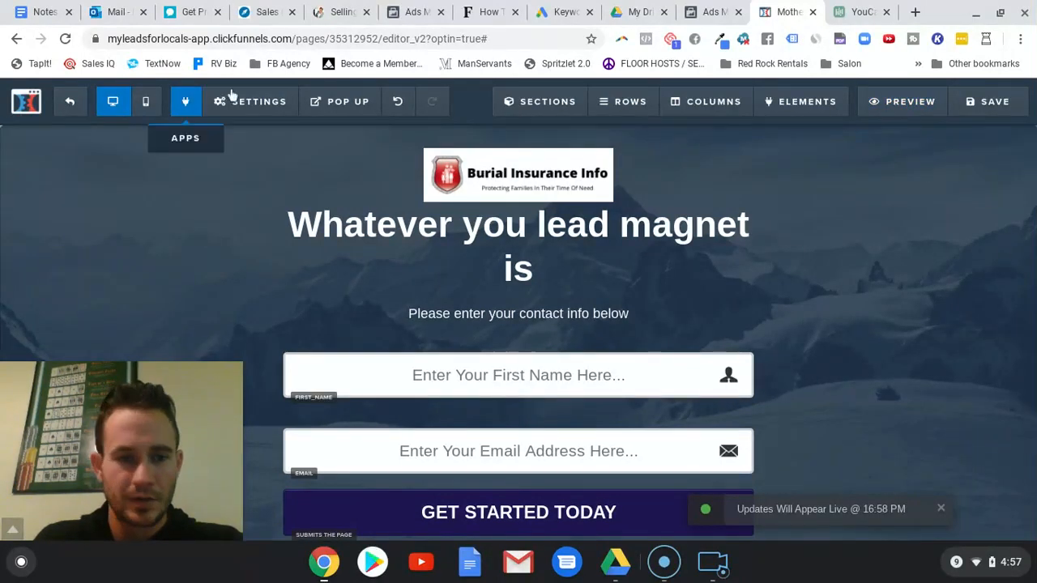
Set the page's SEO title to "What is the name of this page" and close the SEO meta data.
{"action": "mouse_move", "coordinate": [251, 101]}
{"action": "left_click", "coordinate": [272, 167]}
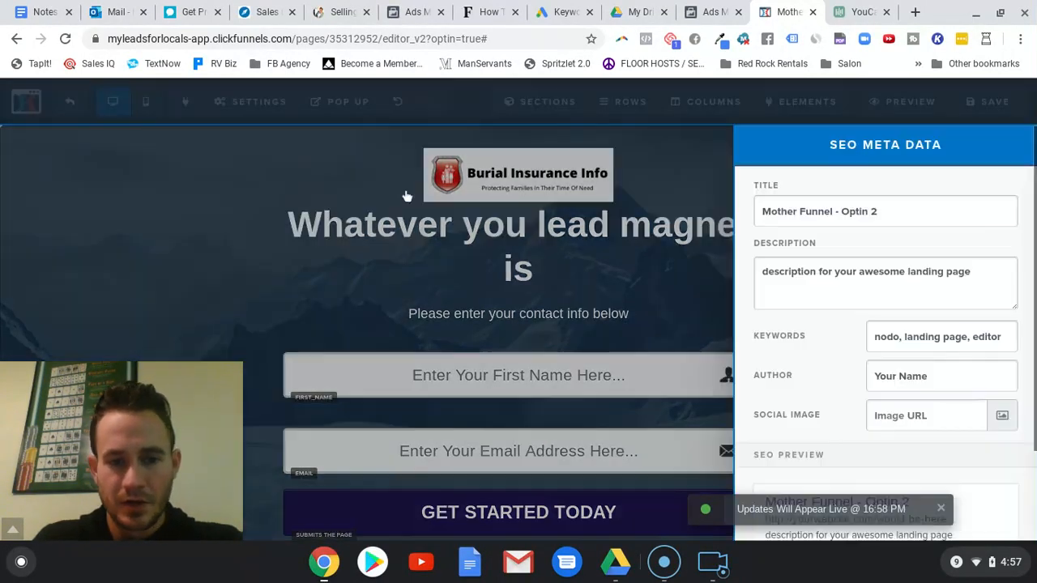
{"action": "triple_click", "coordinate": [896, 211]}
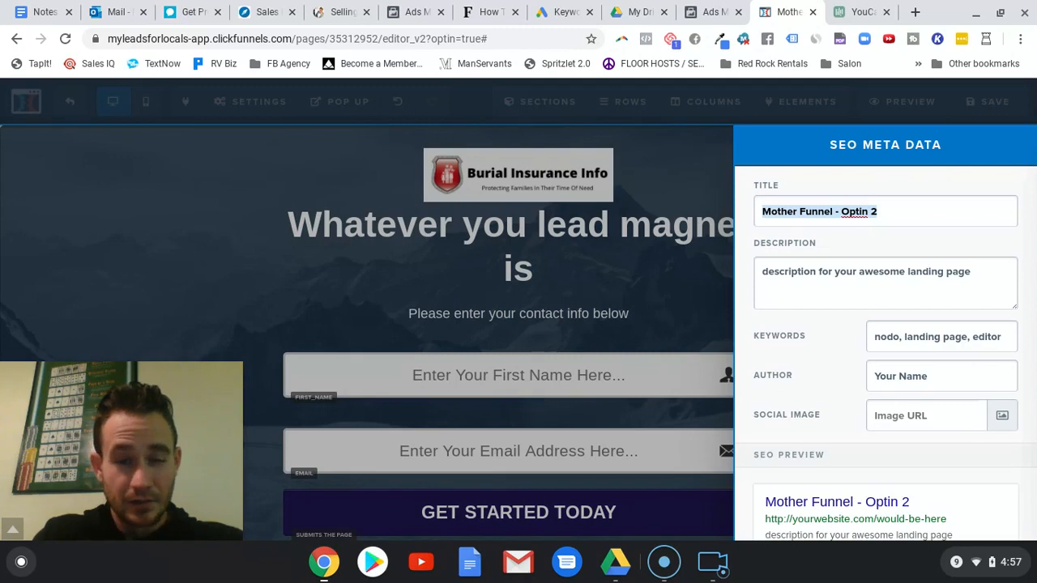
{"action": "type", "text": "Whatever your"}
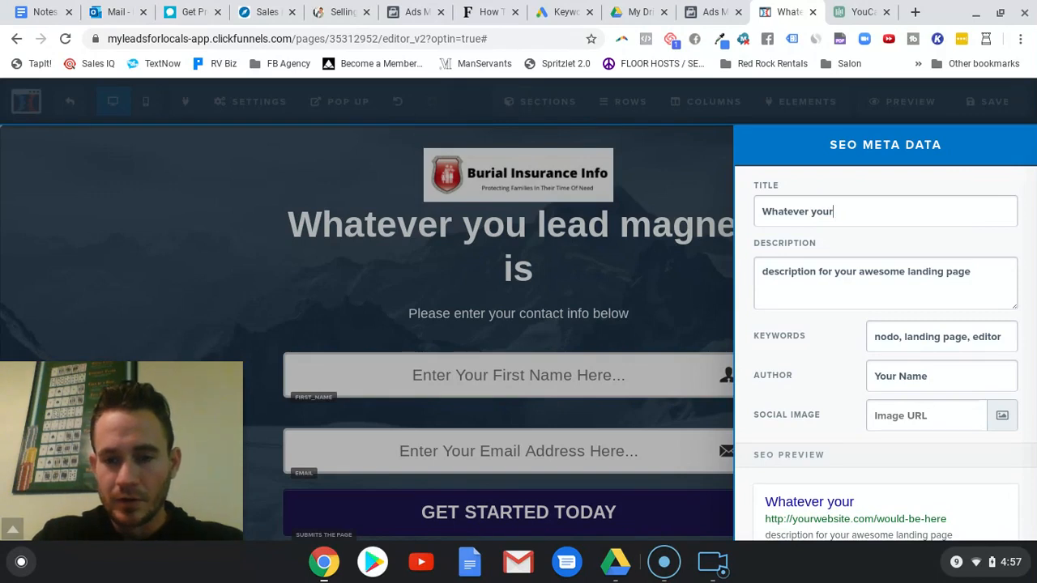
{"action": "key", "text": "BackSpace"}
{"action": "key", "text": "BackSpace"}
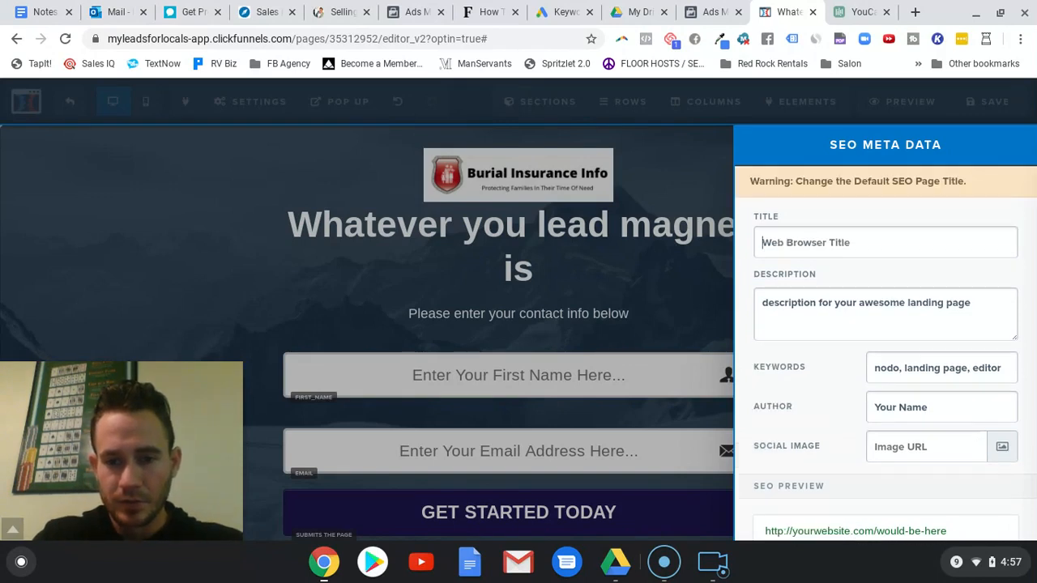
{"action": "type", "text": "What is the name of this page"}
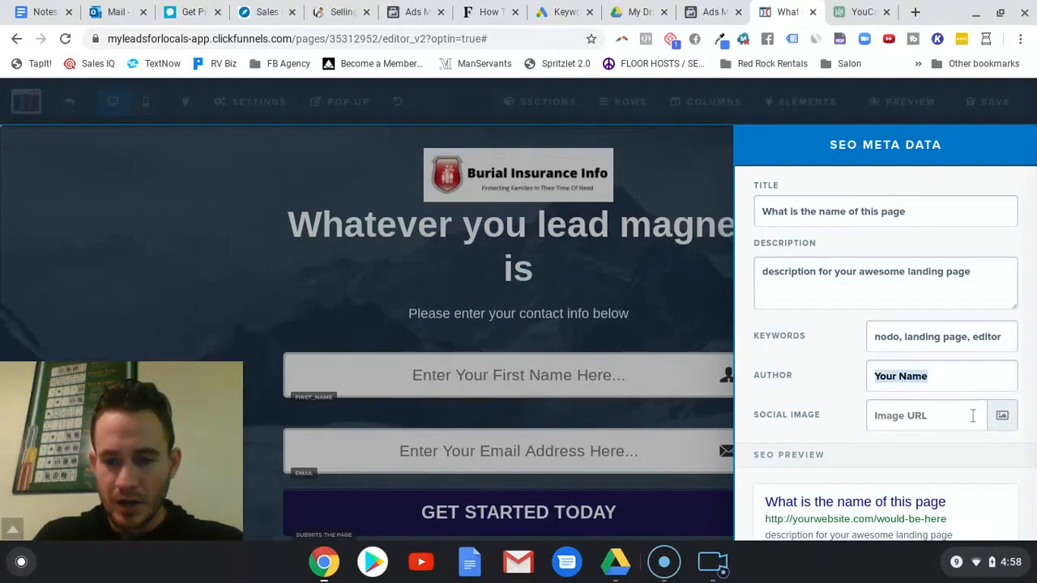
{"action": "left_click", "coordinate": [576, 280]}
View the page's header tracking code editor and close it without adding code.
{"action": "left_click", "coordinate": [243, 101]}
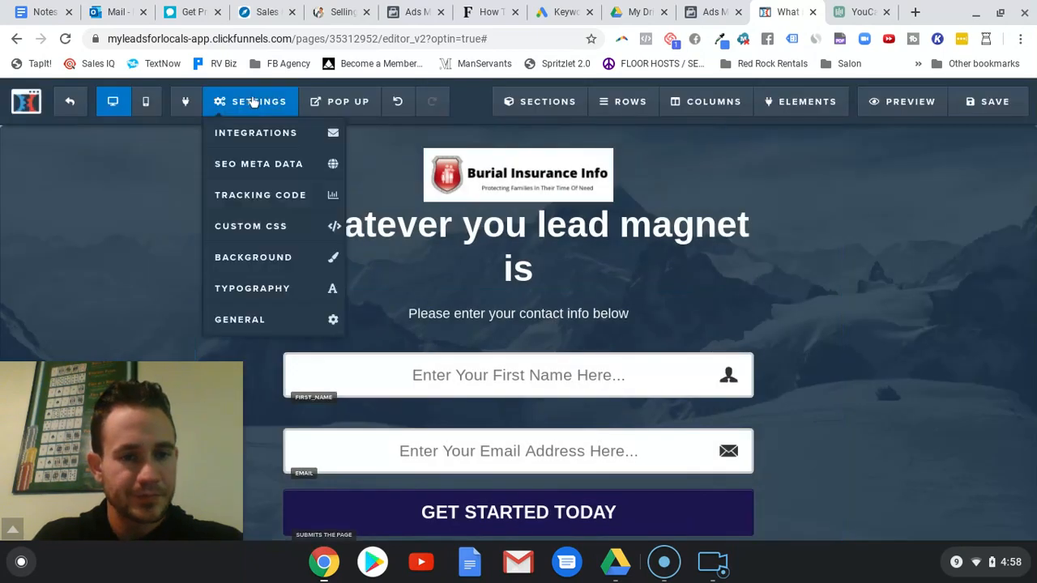
{"action": "left_click", "coordinate": [256, 199]}
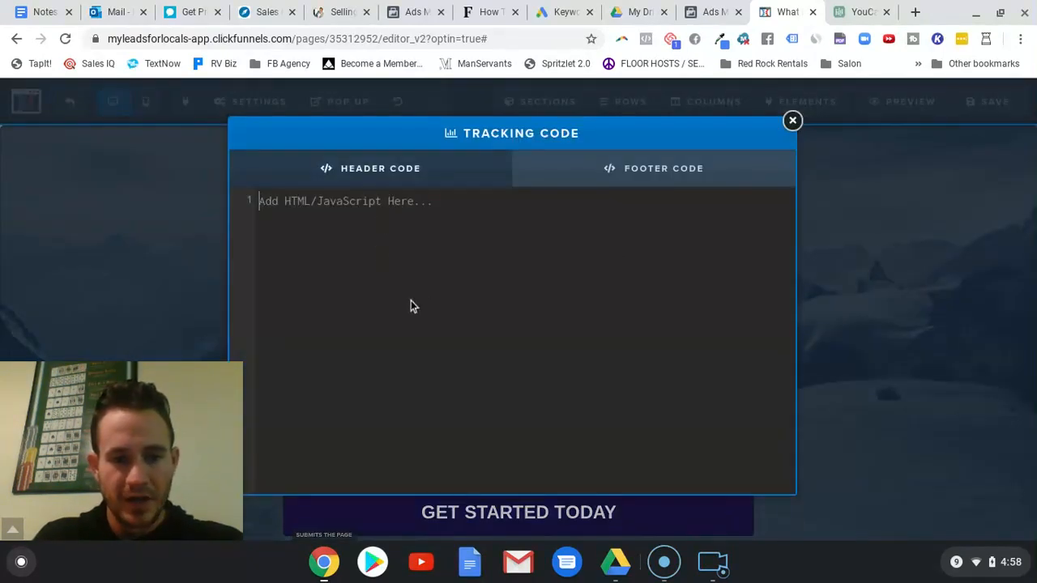
{"action": "left_click", "coordinate": [793, 120]}
{"action": "left_click", "coordinate": [252, 102]}
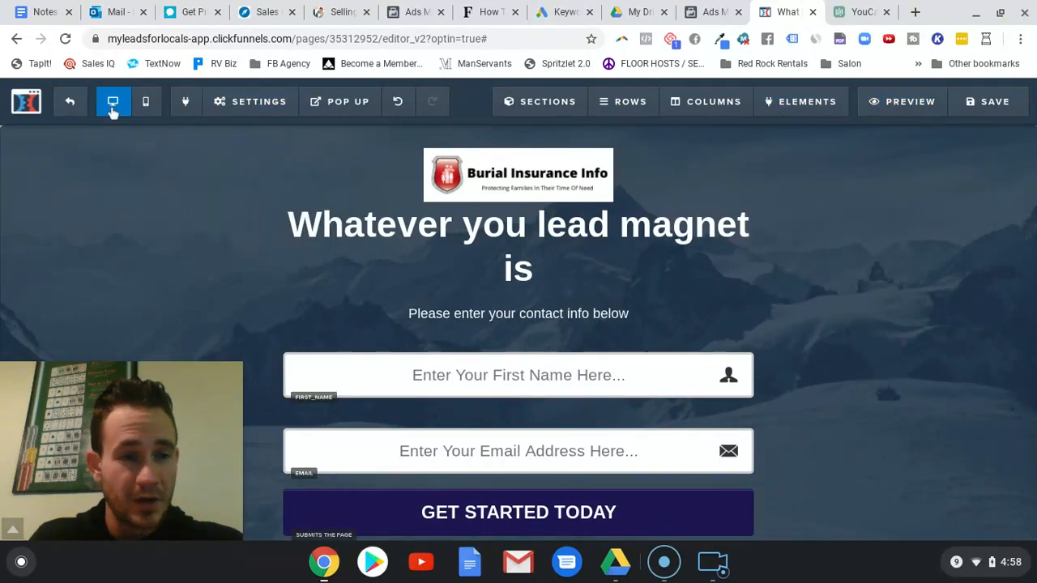
Leave the page editor and create a funnel step with both name and path set to "test guide page".
{"action": "left_click", "coordinate": [70, 101]}
{"action": "left_click", "coordinate": [594, 126]}
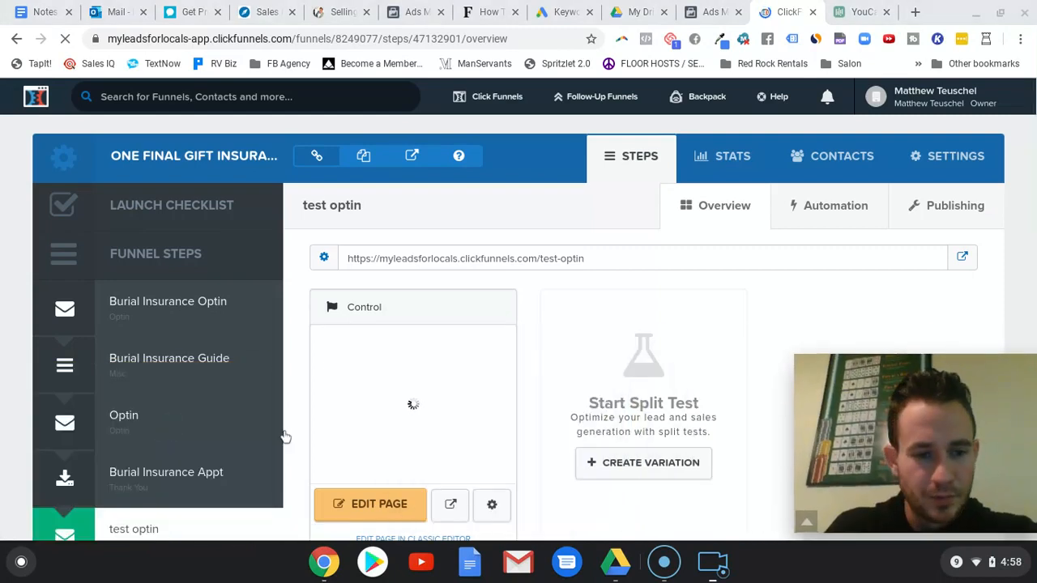
{"action": "scroll", "coordinate": [185, 354], "scroll_direction": "down", "scroll_amount": 1}
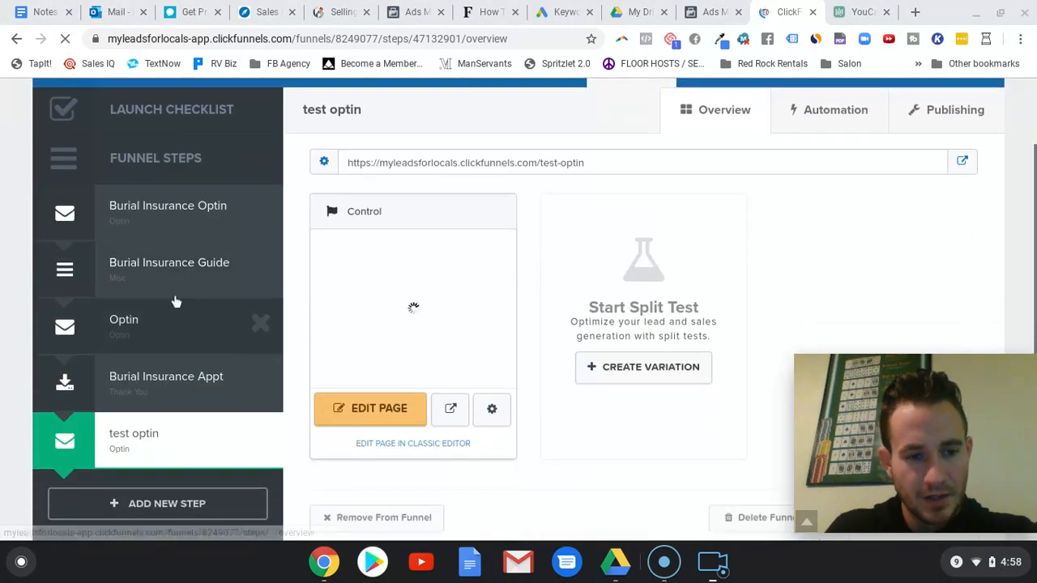
{"action": "left_click", "coordinate": [158, 505]}
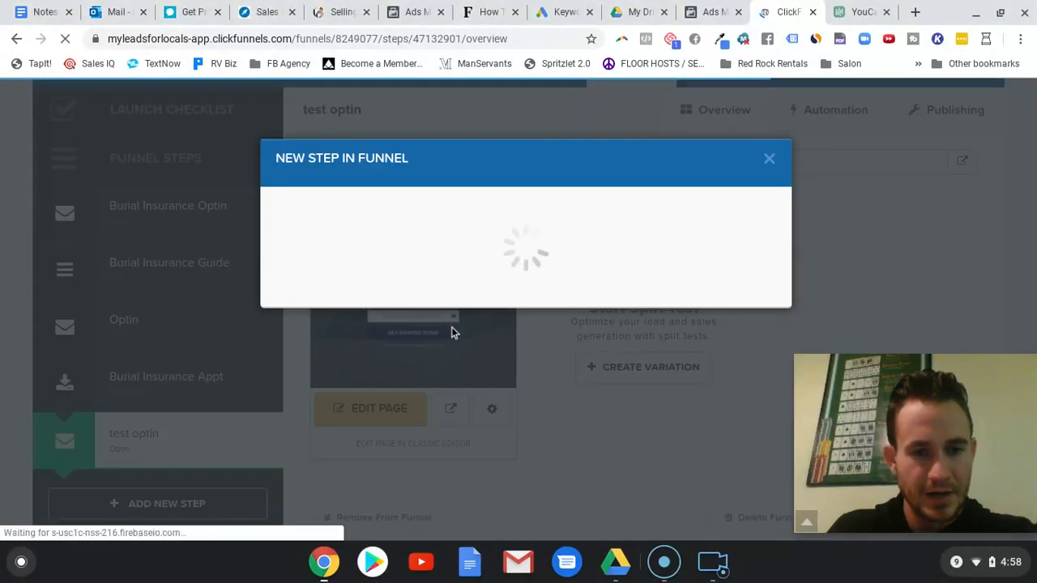
{"action": "left_click", "coordinate": [360, 260]}
{"action": "type", "text": "test"}
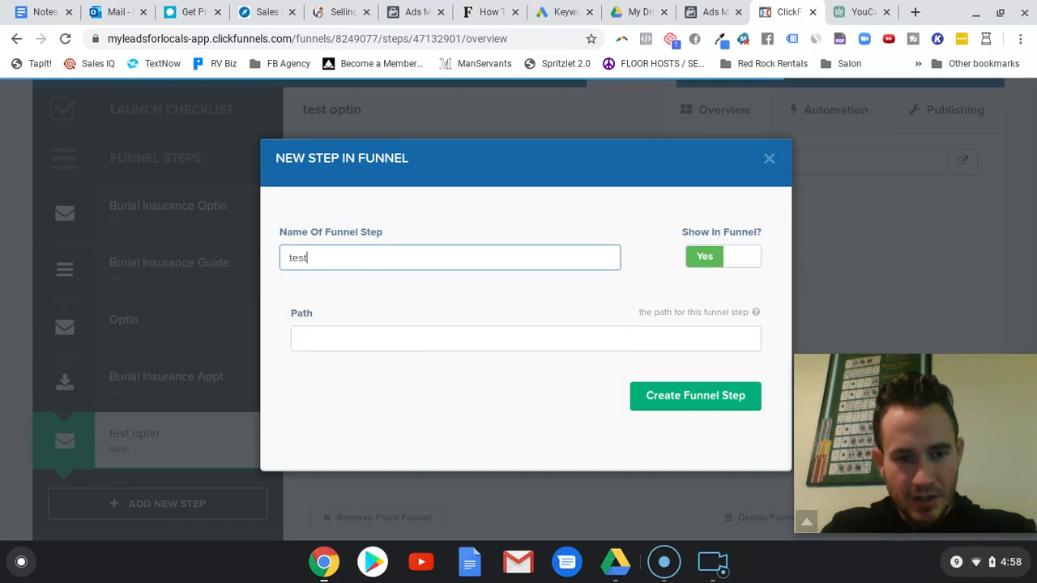
{"action": "type", "text": " guide page"}
{"action": "key", "text": "Tab"}
{"action": "type", "text": "test guide "}
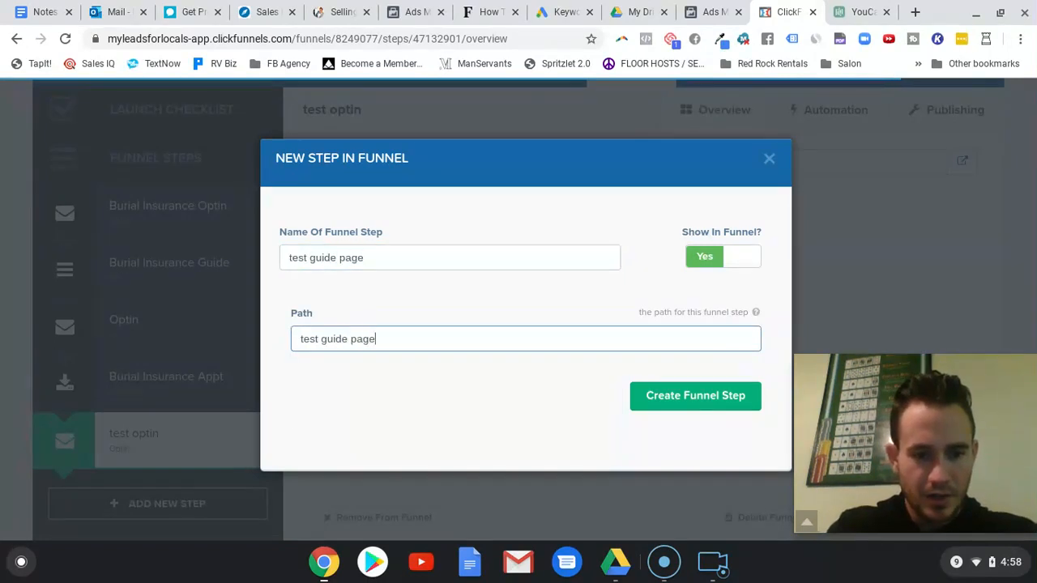
{"action": "type", "text": "page"}
{"action": "left_click", "coordinate": [695, 395]}
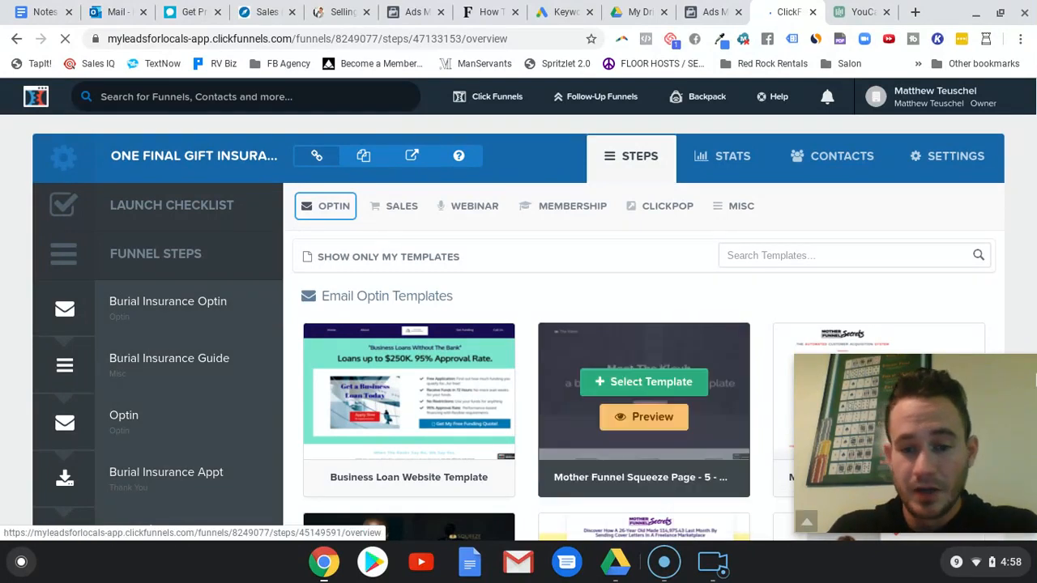
Filter the Misc templates for the new funnel step by the tag "blog".
{"action": "left_click", "coordinate": [938, 403]}
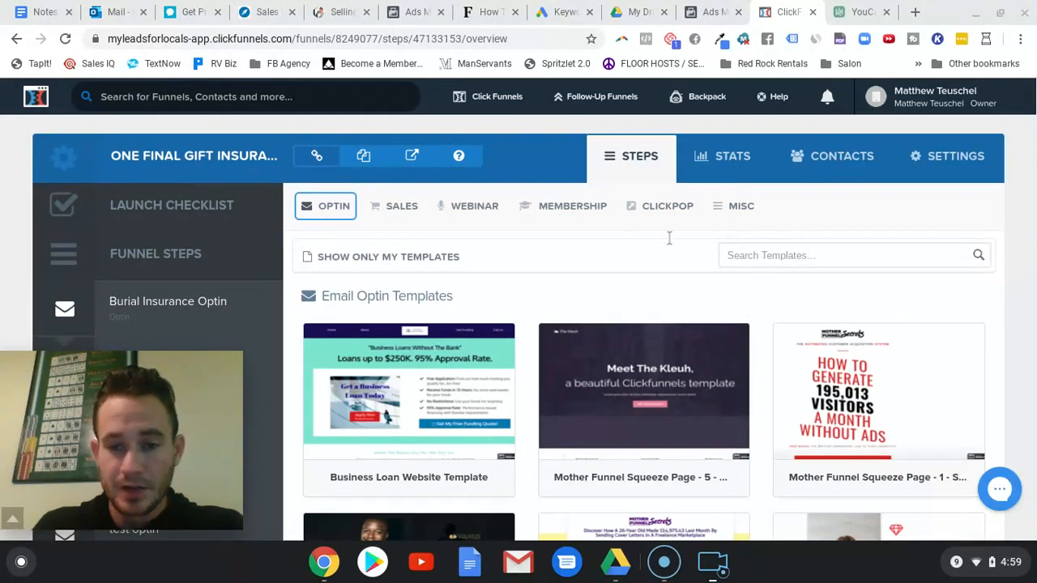
{"action": "left_click", "coordinate": [741, 211]}
{"action": "left_click", "coordinate": [741, 213]}
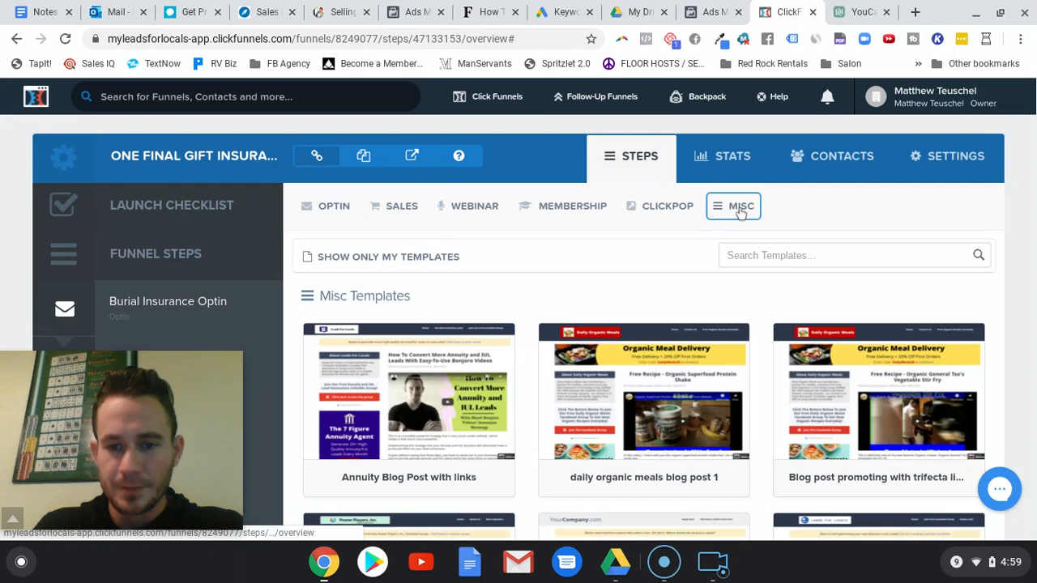
{"action": "left_click", "coordinate": [777, 255]}
{"action": "type", "text": "blog"}
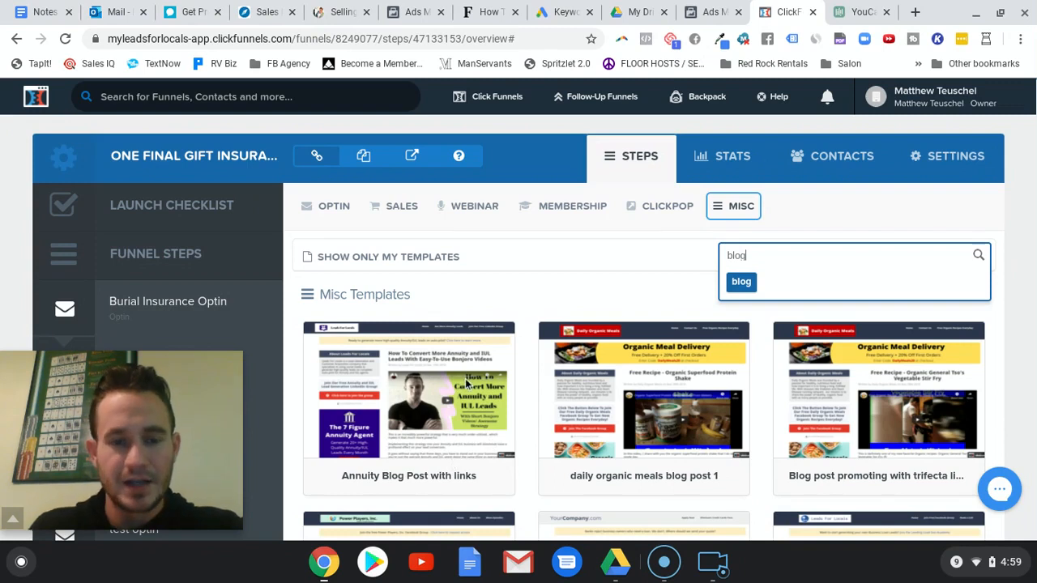
{"action": "key", "text": "Return"}
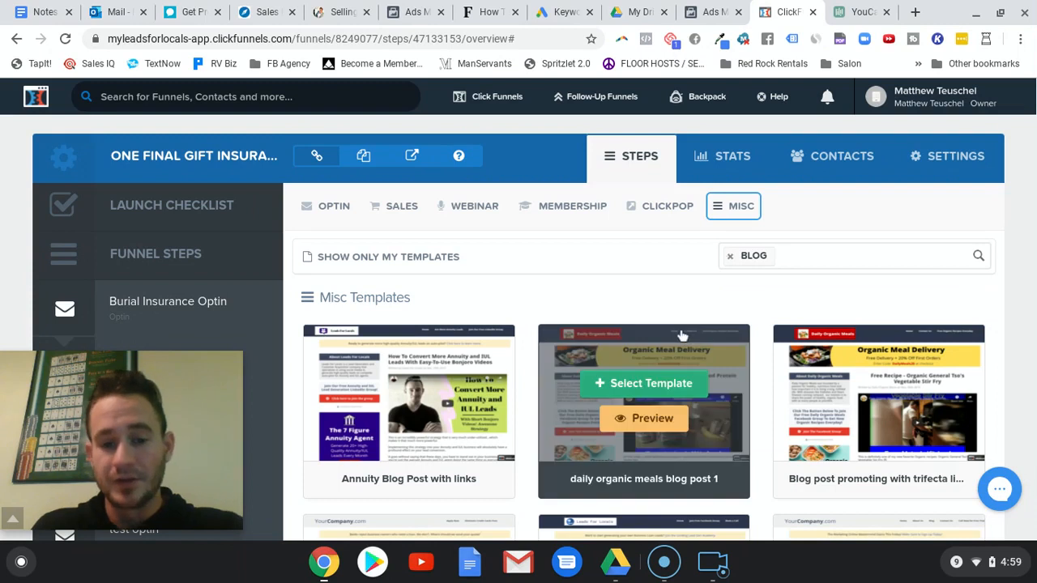
Browse the blog templates and apply the Traditional Blog Post template to the test guide page step.
{"action": "scroll", "coordinate": [679, 331], "scroll_direction": "down", "scroll_amount": 2}
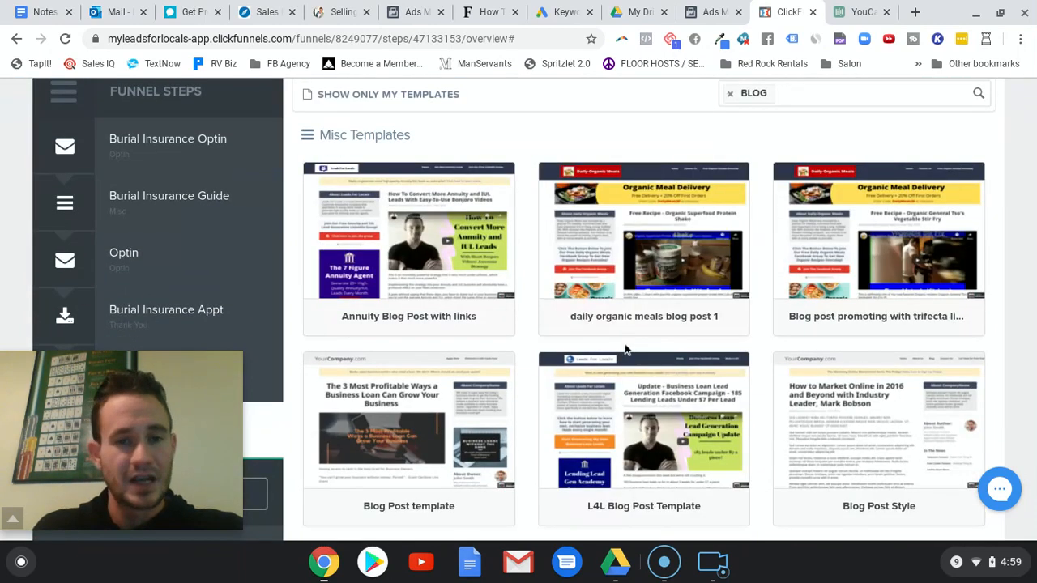
{"action": "scroll", "coordinate": [681, 401], "scroll_direction": "down", "scroll_amount": 1}
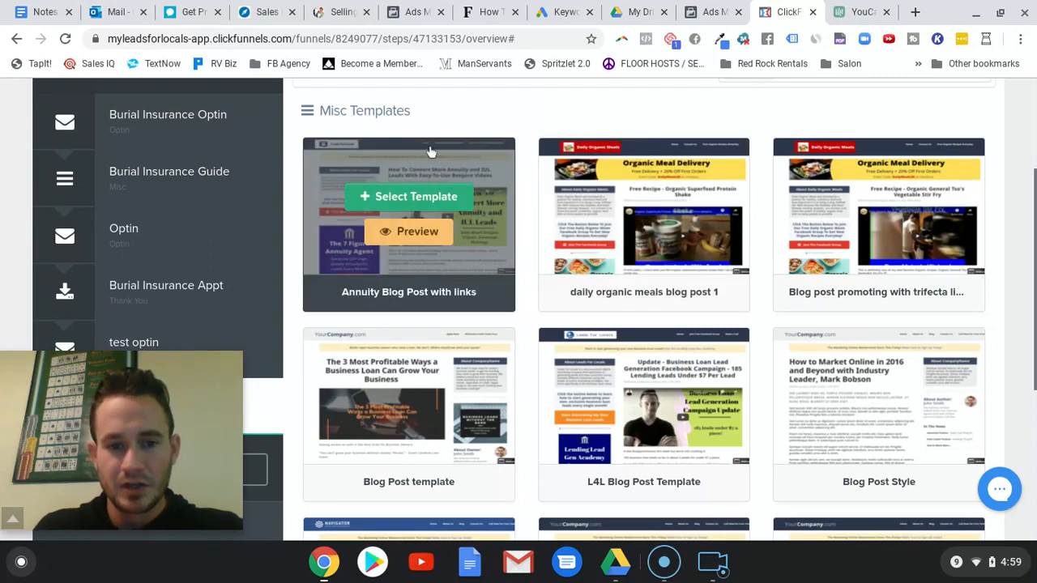
{"action": "scroll", "coordinate": [583, 340], "scroll_direction": "down", "scroll_amount": 4}
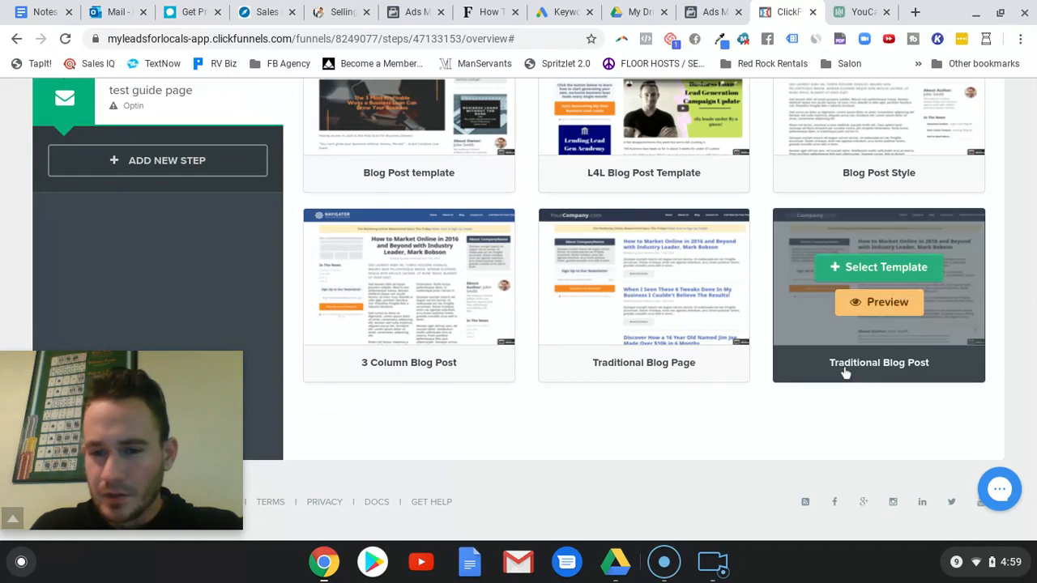
{"action": "mouse_move", "coordinate": [888, 302]}
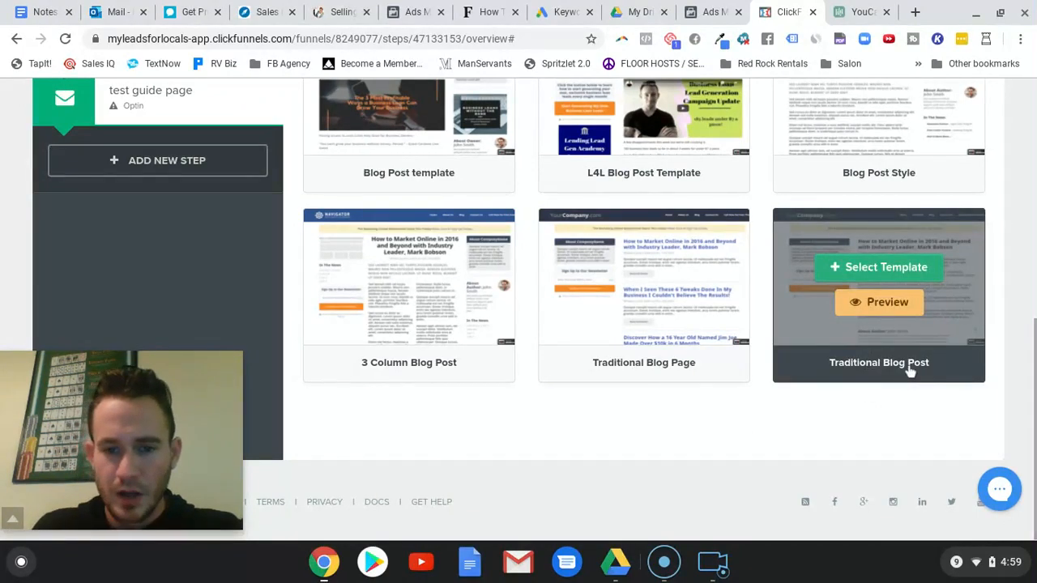
{"action": "left_click", "coordinate": [882, 270]}
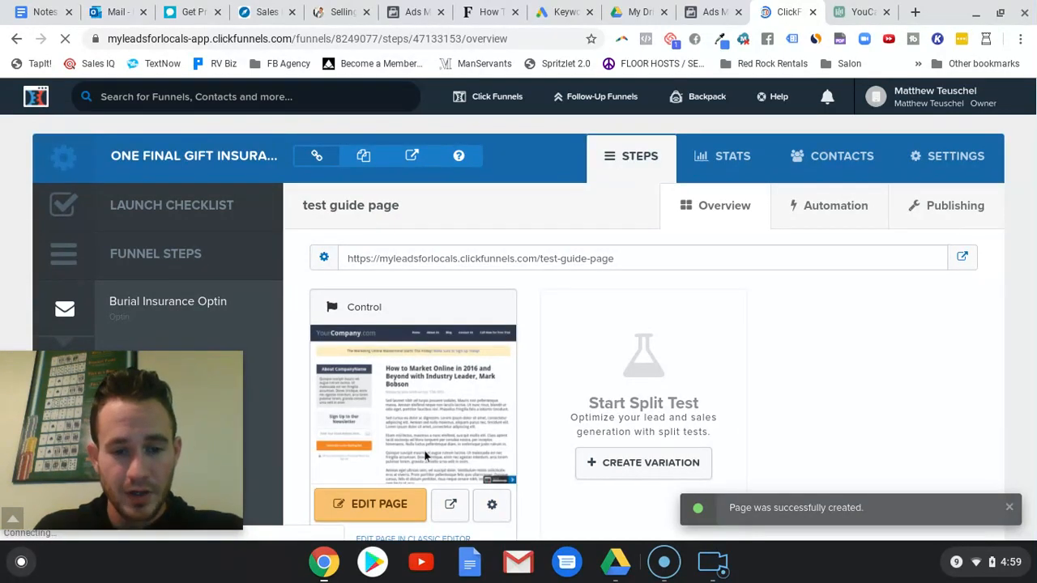
Preview the live test guide page, look over its full blog layout, and close the preview.
{"action": "scroll", "coordinate": [453, 413], "scroll_direction": "down", "scroll_amount": 3}
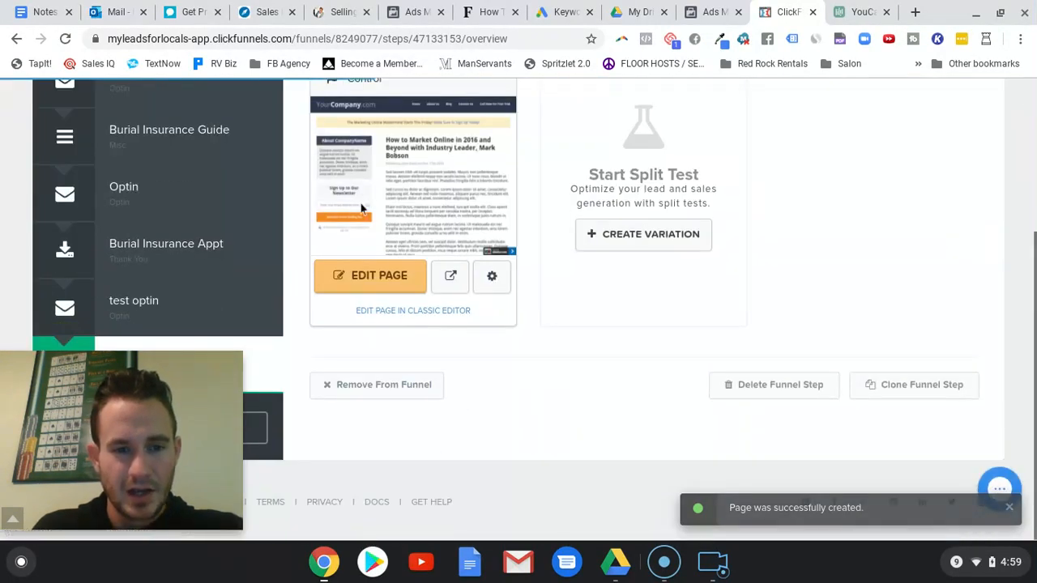
{"action": "scroll", "coordinate": [382, 230], "scroll_direction": "up", "scroll_amount": 1}
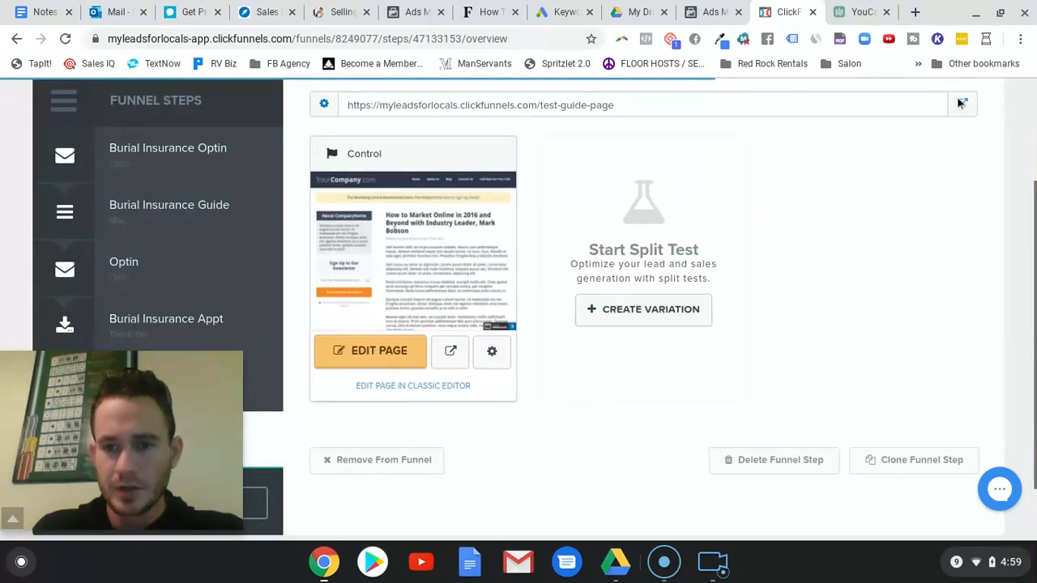
{"action": "left_click", "coordinate": [963, 105]}
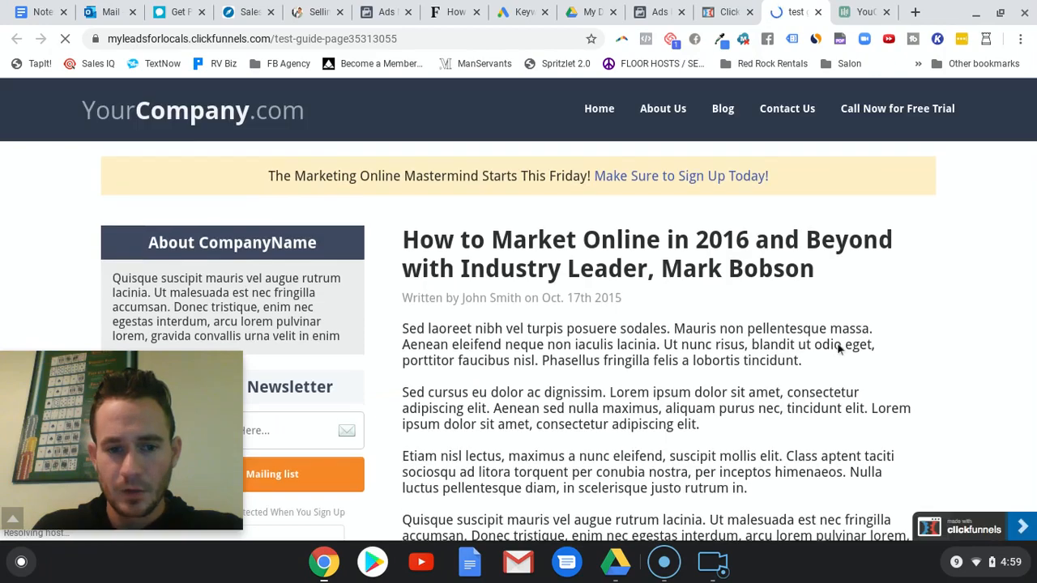
{"action": "scroll", "coordinate": [848, 346], "scroll_direction": "down", "scroll_amount": 10}
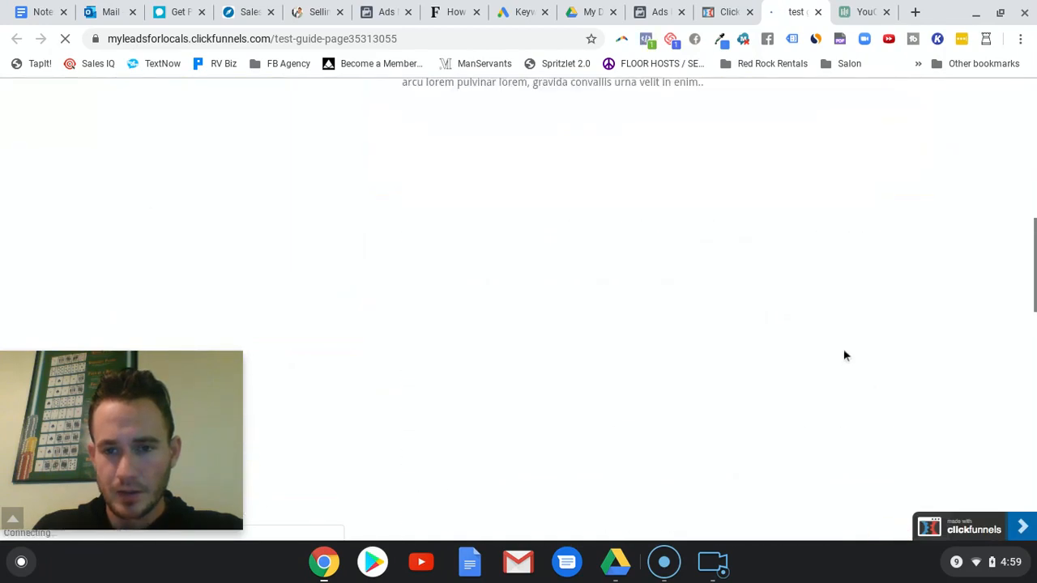
{"action": "scroll", "coordinate": [844, 355], "scroll_direction": "up", "scroll_amount": 10}
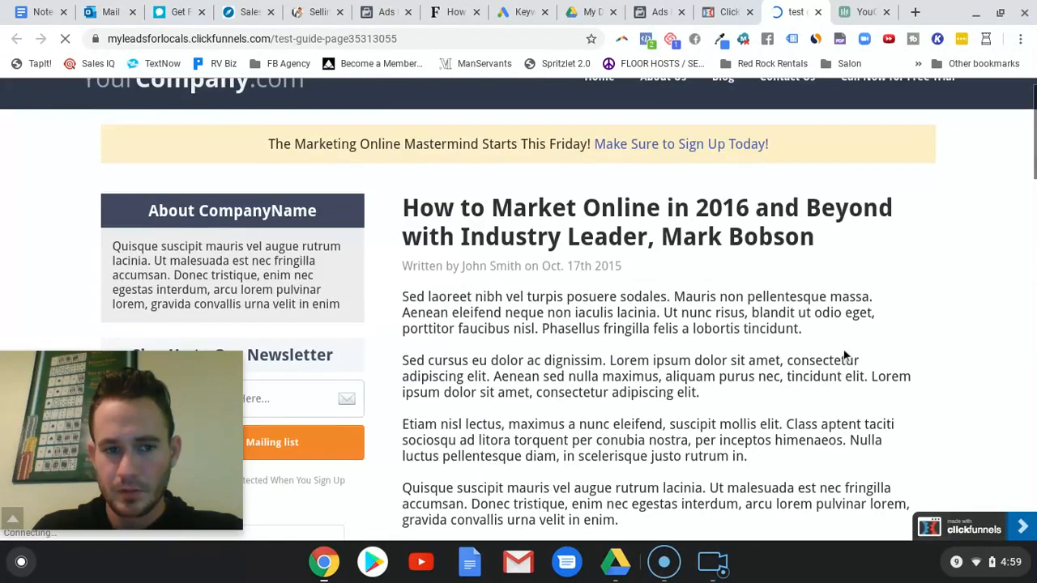
{"action": "scroll", "coordinate": [845, 357], "scroll_direction": "down", "scroll_amount": 15}
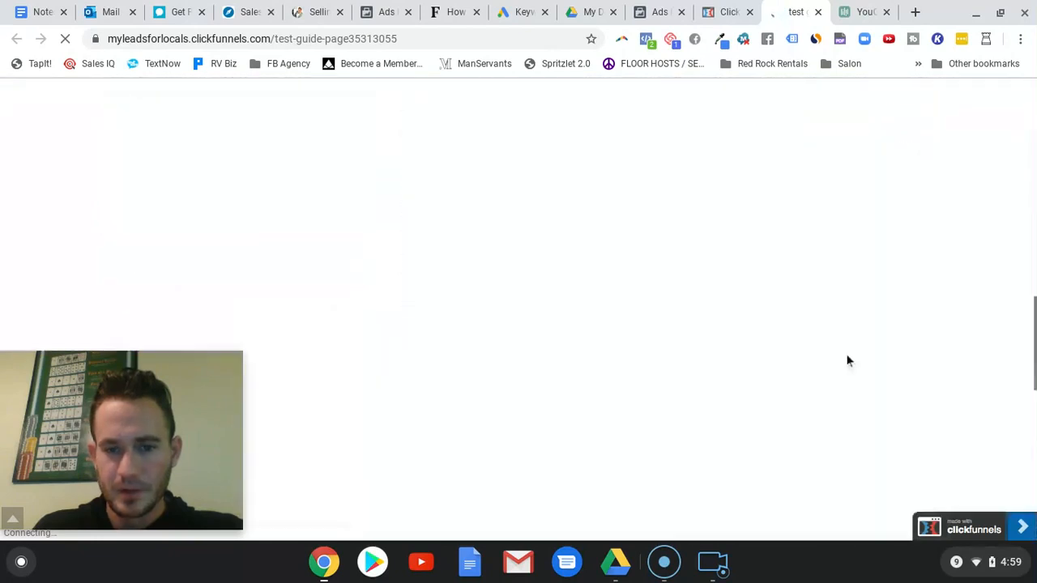
{"action": "scroll", "coordinate": [781, 343], "scroll_direction": "up", "scroll_amount": 15}
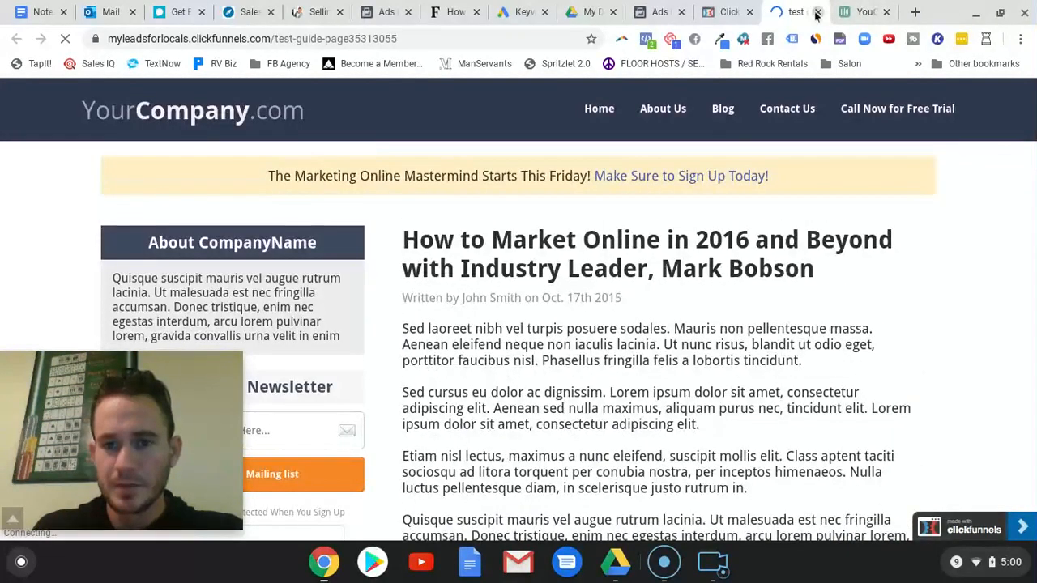
{"action": "left_click", "coordinate": [817, 11]}
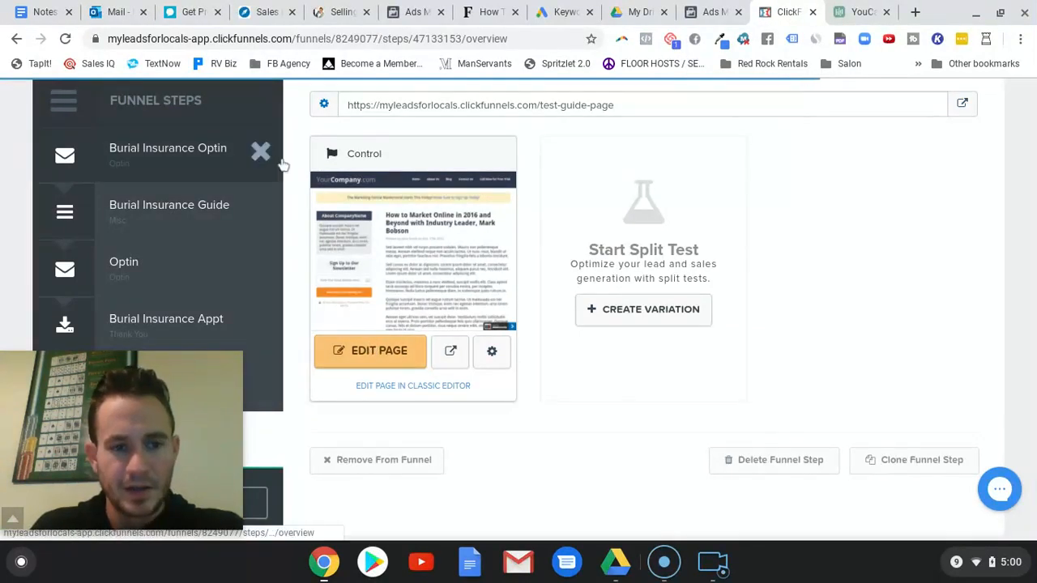
Copy the full URL of the test guide page funnel step.
{"action": "left_click_drag", "start_coordinate": [600, 109], "coordinate": [348, 107]}
{"action": "right_click", "coordinate": [375, 108]}
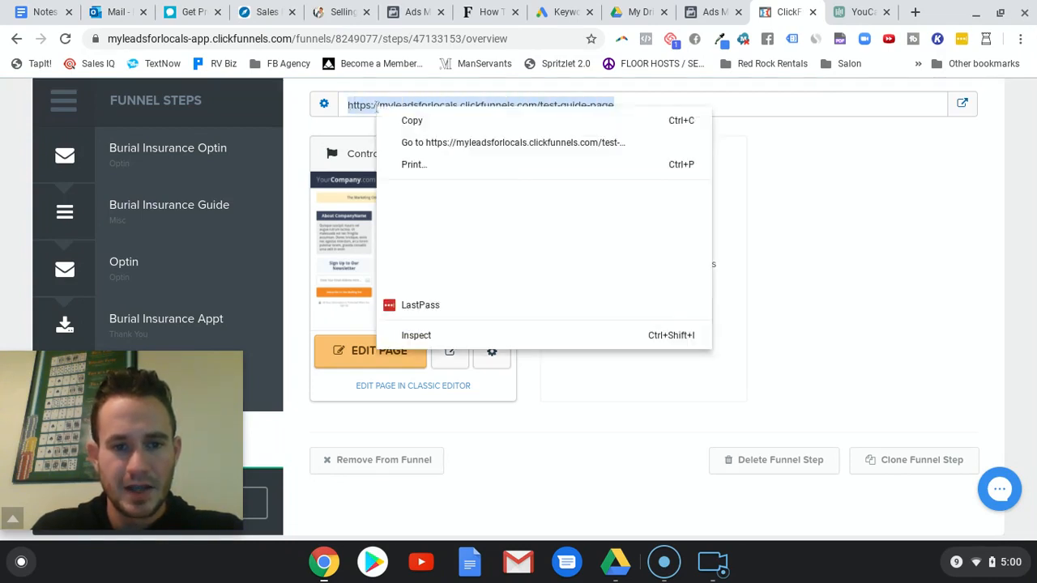
{"action": "left_click", "coordinate": [412, 120]}
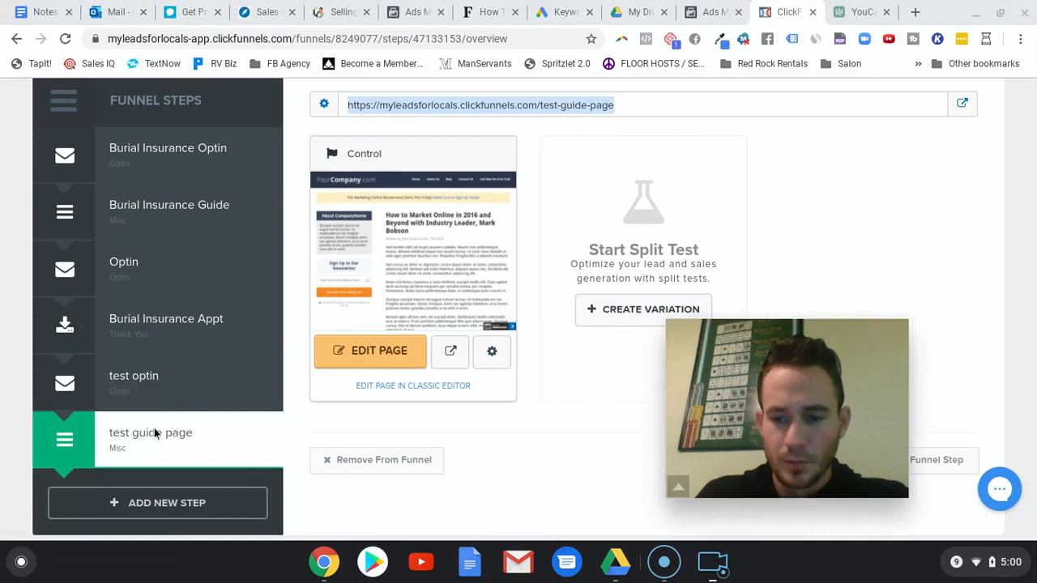
Open the test optin page for editing and set its on-submit destination to the copied test guide page URL.
{"action": "left_click", "coordinate": [186, 336]}
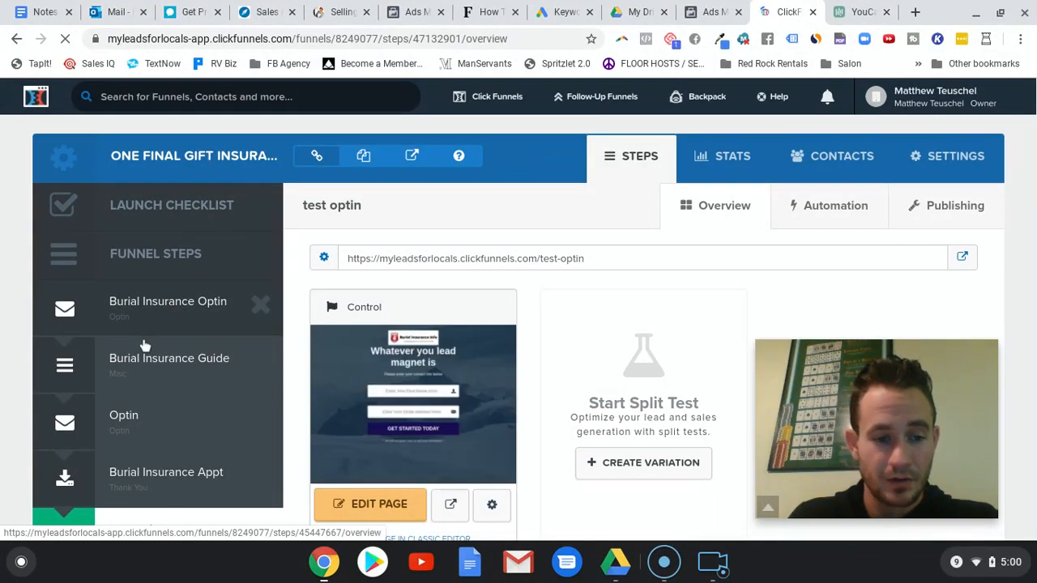
{"action": "scroll", "coordinate": [186, 348], "scroll_direction": "down", "scroll_amount": 1}
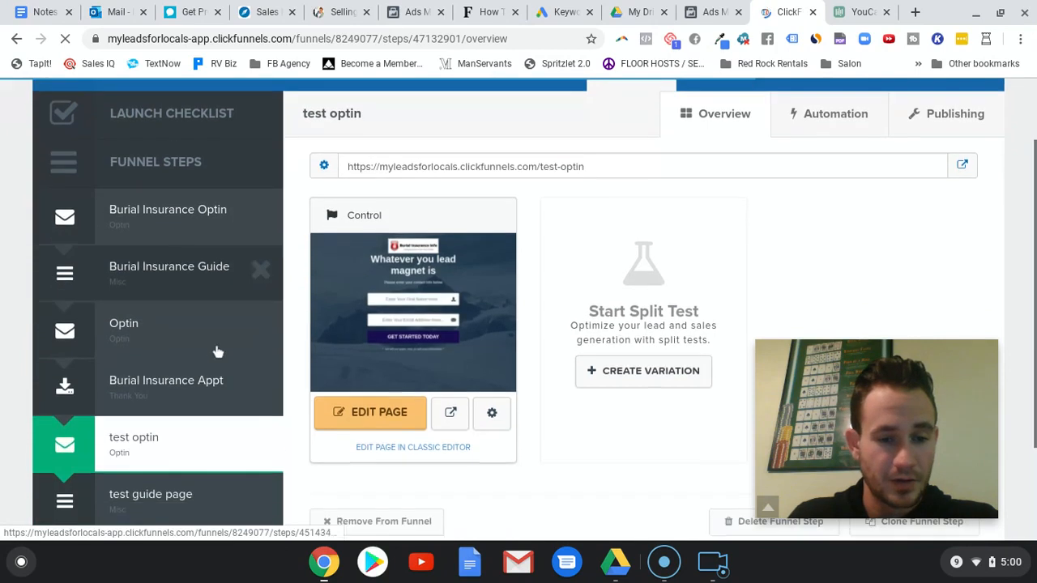
{"action": "left_click", "coordinate": [380, 417]}
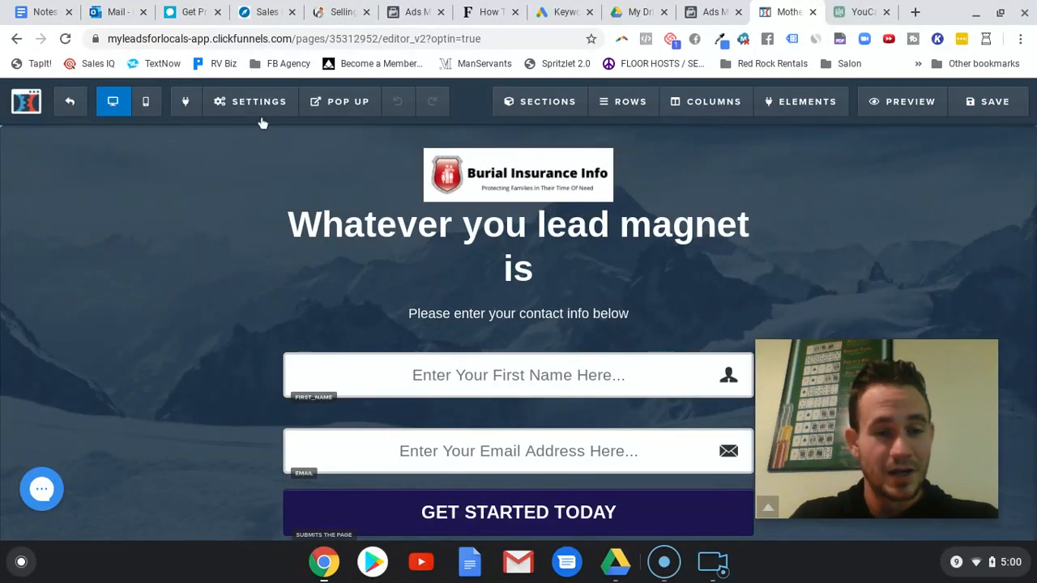
{"action": "mouse_move", "coordinate": [261, 107]}
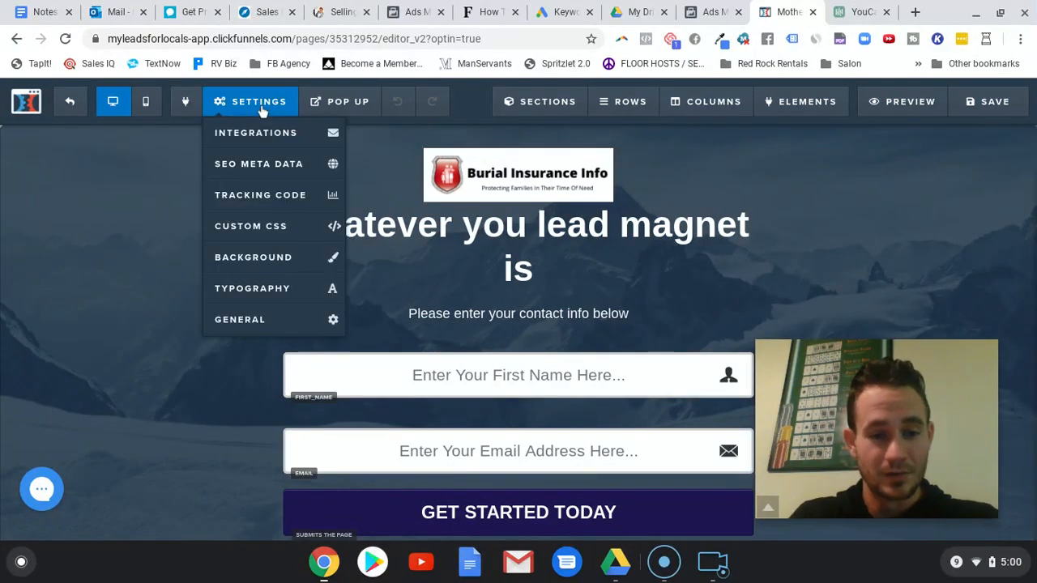
{"action": "left_click", "coordinate": [248, 324]}
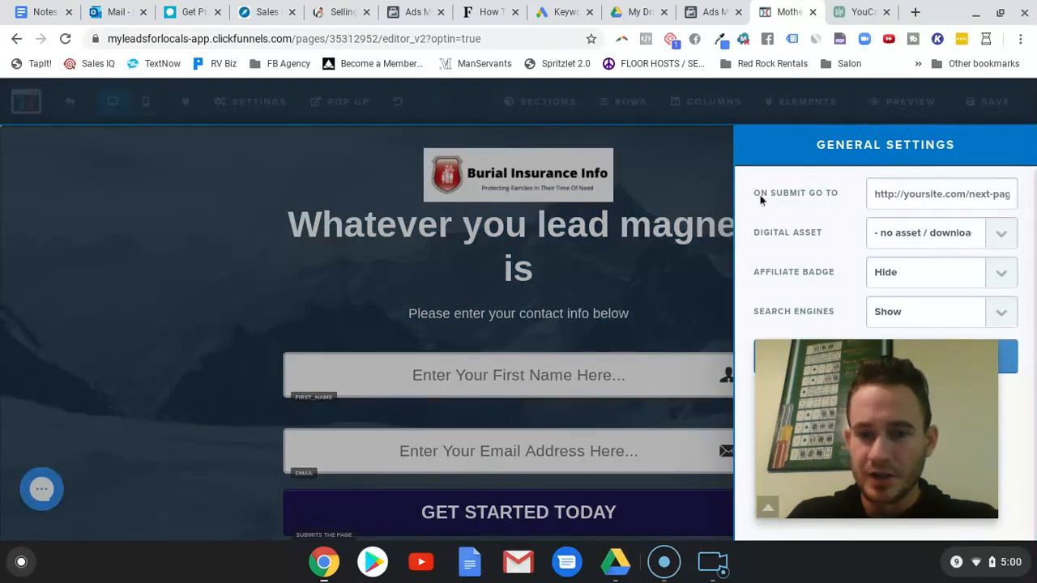
{"action": "left_click", "coordinate": [895, 195]}
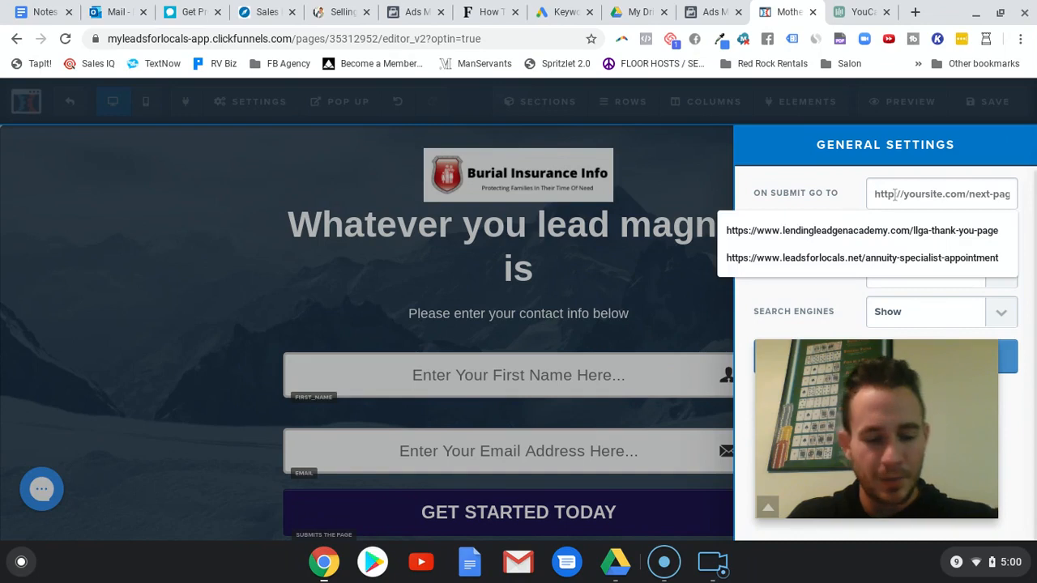
{"action": "key", "text": "ctrl+v"}
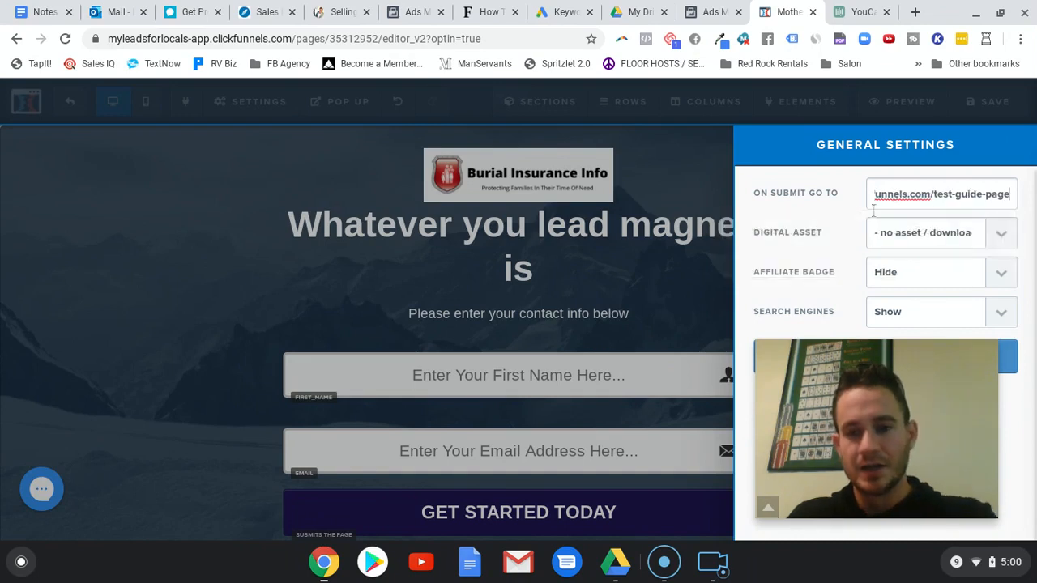
Clear the on-submit destination in the general settings and leave the test optin page editor without saving.
{"action": "triple_click", "coordinate": [957, 195]}
{"action": "triple_click", "coordinate": [957, 195]}
{"action": "key", "text": "BackSpace"}
{"action": "left_click", "coordinate": [477, 400]}
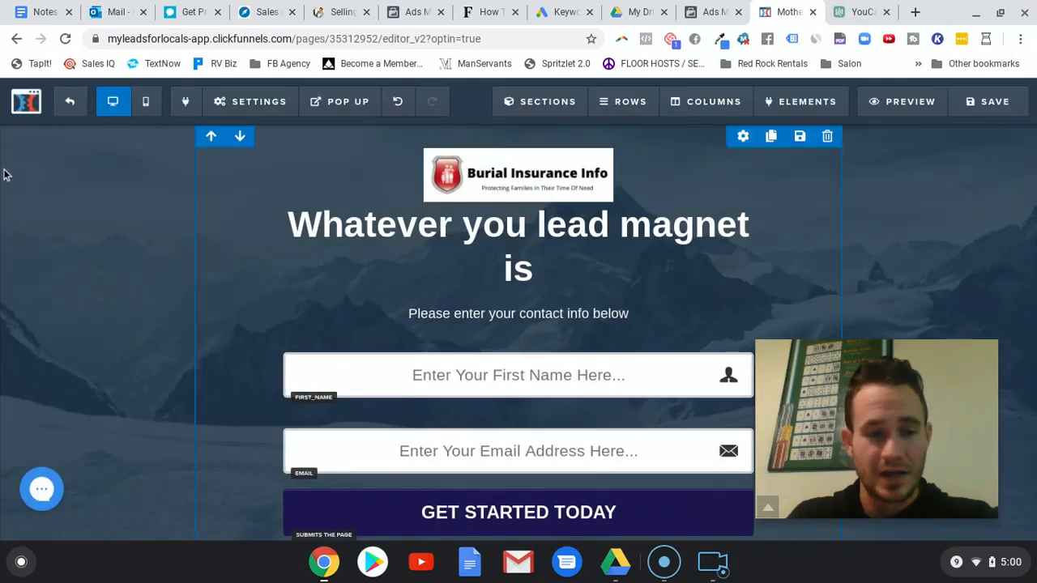
{"action": "left_click", "coordinate": [80, 102]}
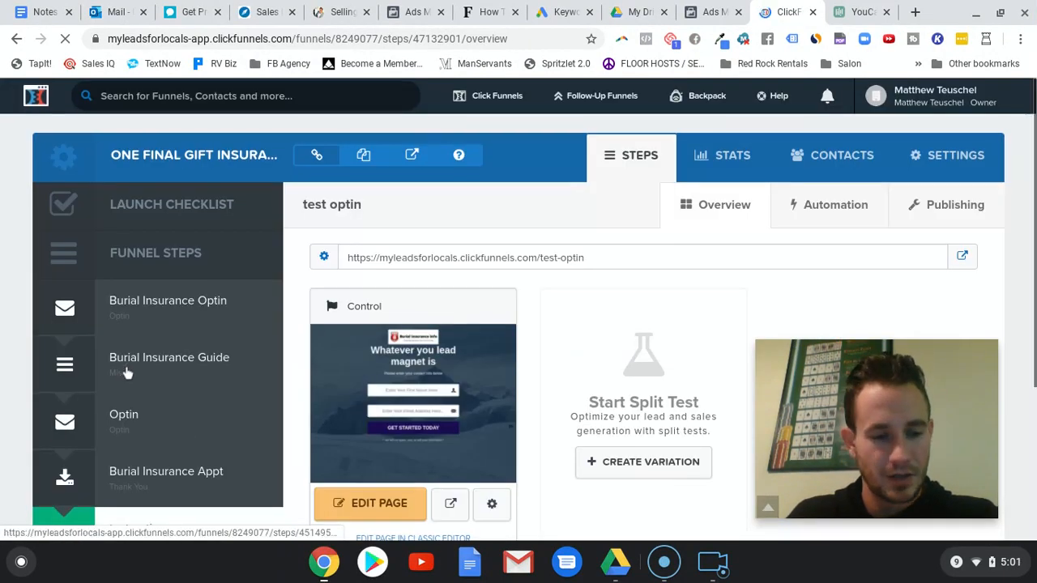
Open the test guide page funnel step in the page editor.
{"action": "scroll", "coordinate": [127, 370], "scroll_direction": "down", "scroll_amount": 2}
{"action": "left_click", "coordinate": [162, 464]}
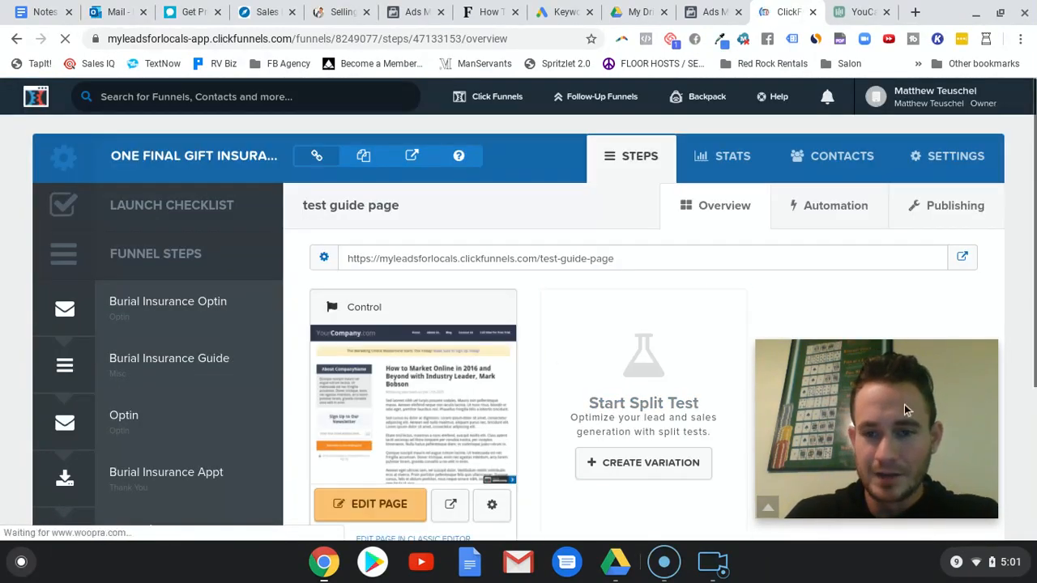
{"action": "left_click", "coordinate": [381, 504]}
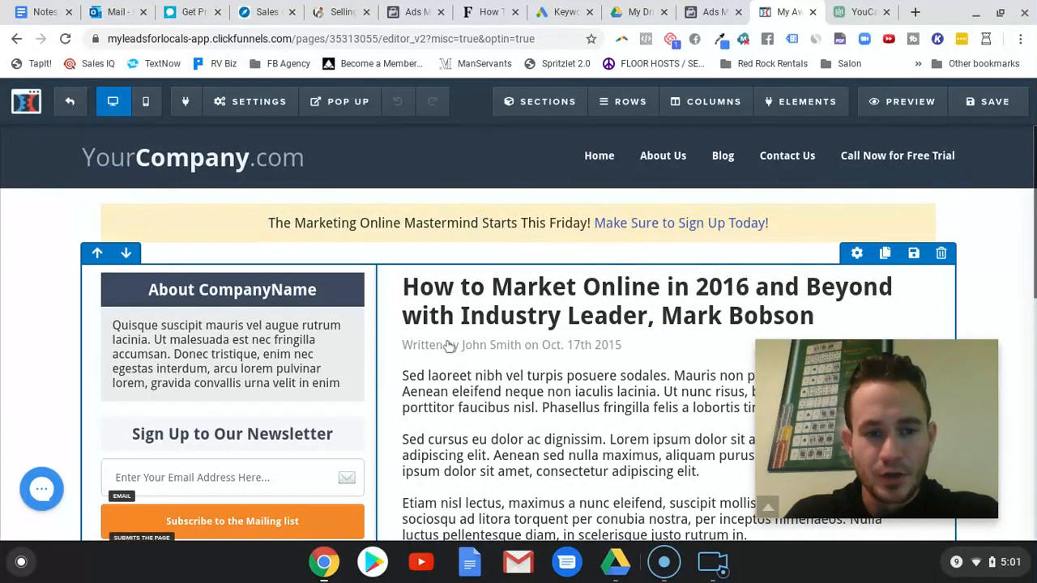
{"action": "left_click", "coordinate": [251, 103]}
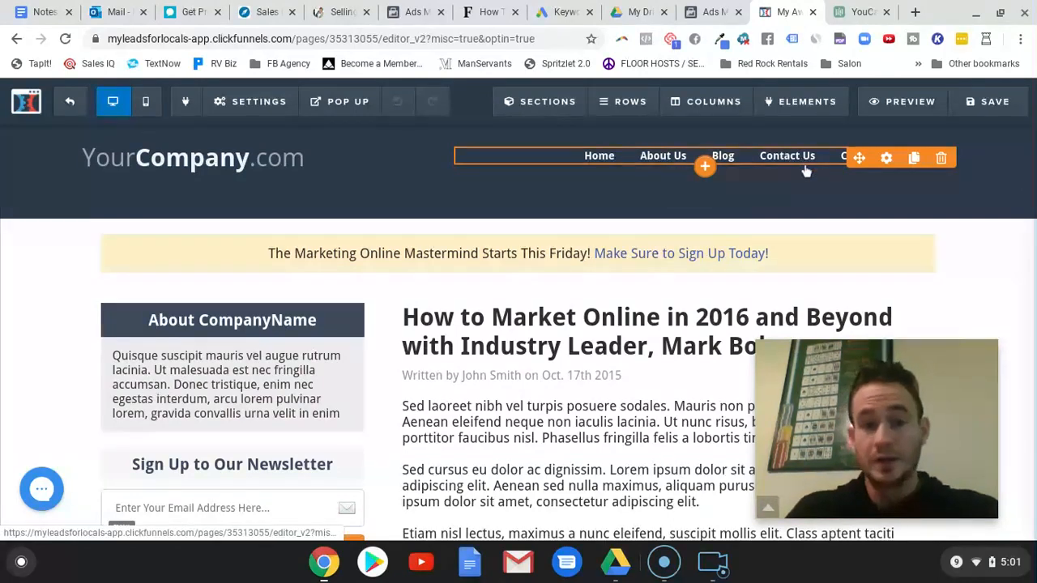
Set the header navigation's Home link URL to the copied test guide page address and close the navigation settings.
{"action": "scroll", "coordinate": [491, 284], "scroll_direction": "down", "scroll_amount": 1}
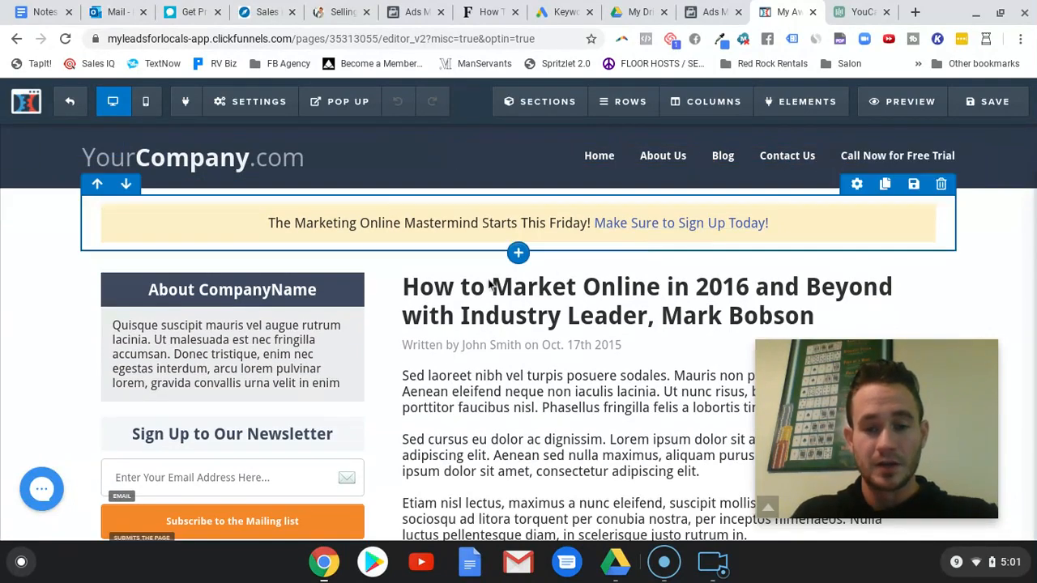
{"action": "scroll", "coordinate": [490, 284], "scroll_direction": "up", "scroll_amount": 1}
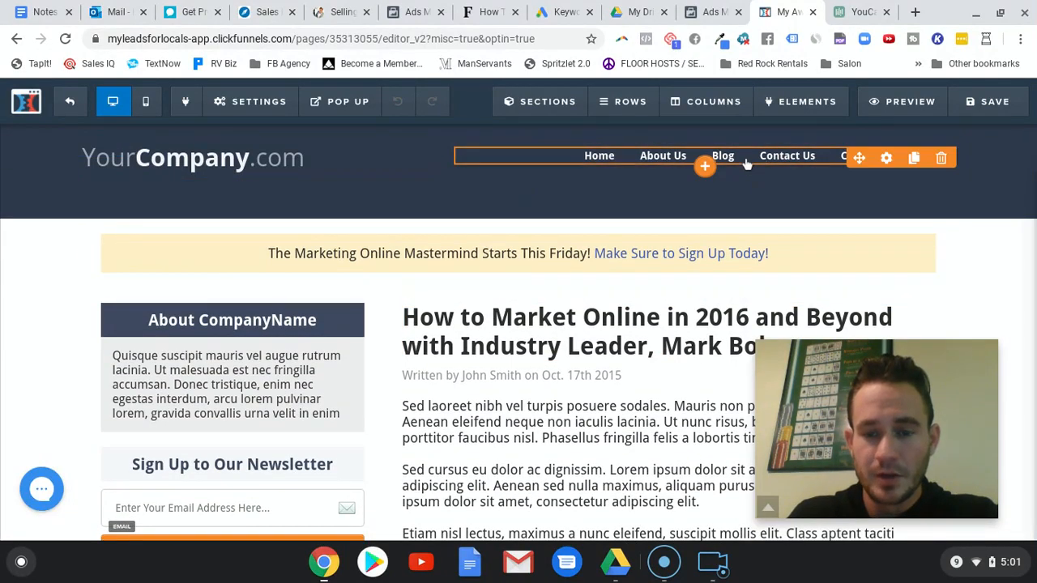
{"action": "left_click", "coordinate": [886, 158]}
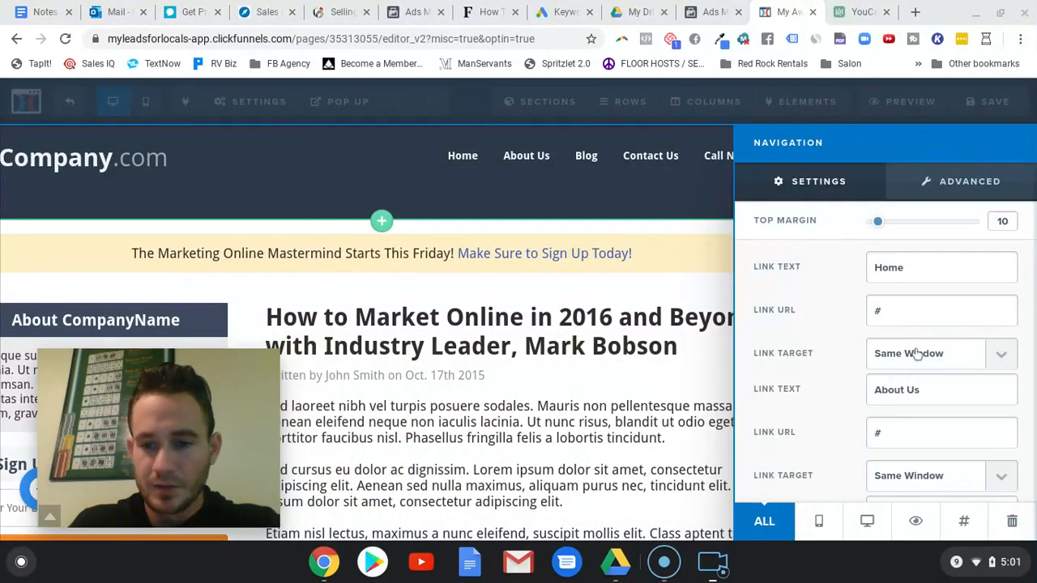
{"action": "left_click", "coordinate": [907, 318]}
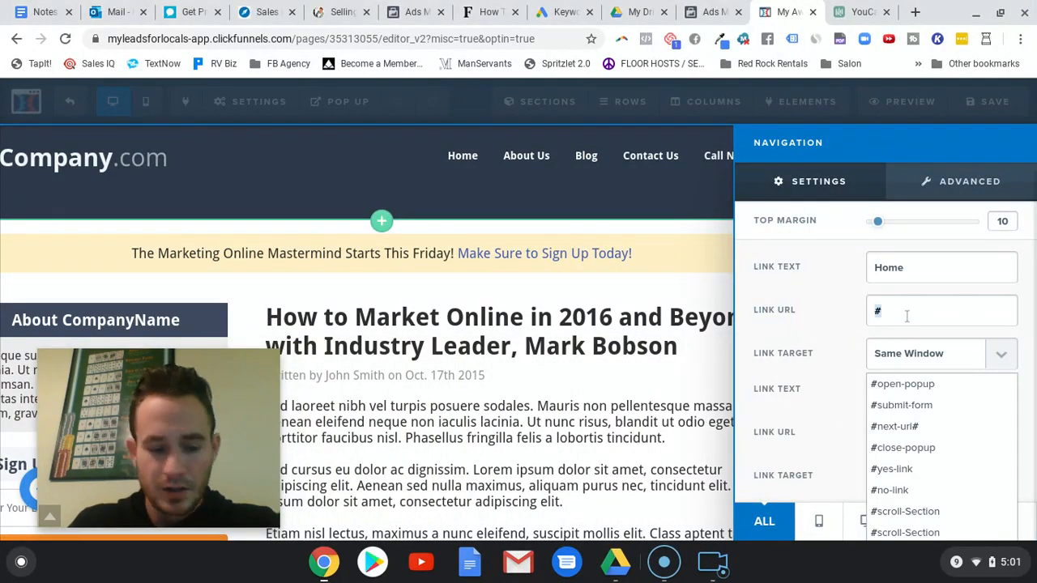
{"action": "key", "text": "ctrl+v"}
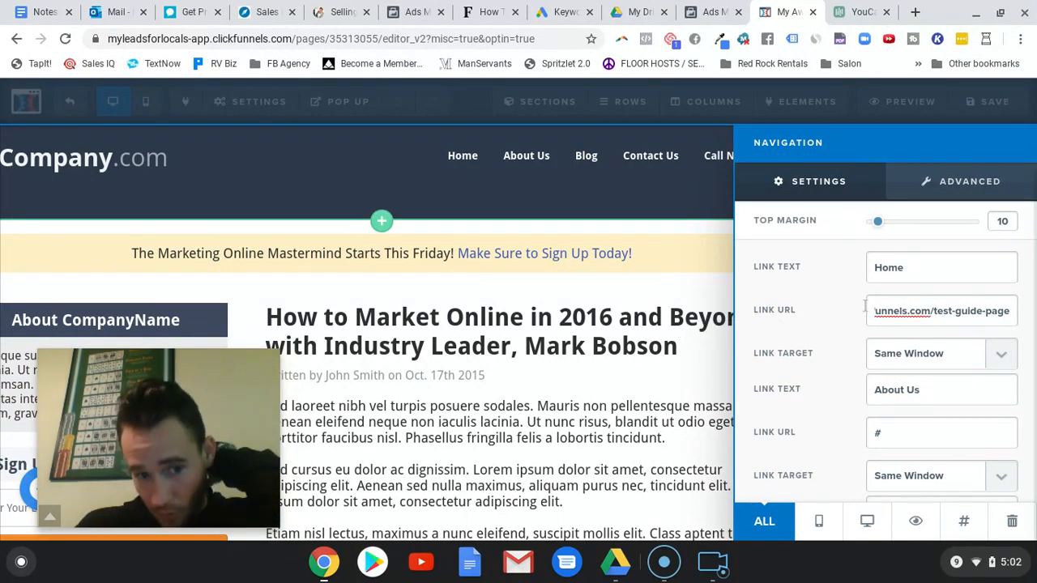
{"action": "left_click", "coordinate": [702, 312]}
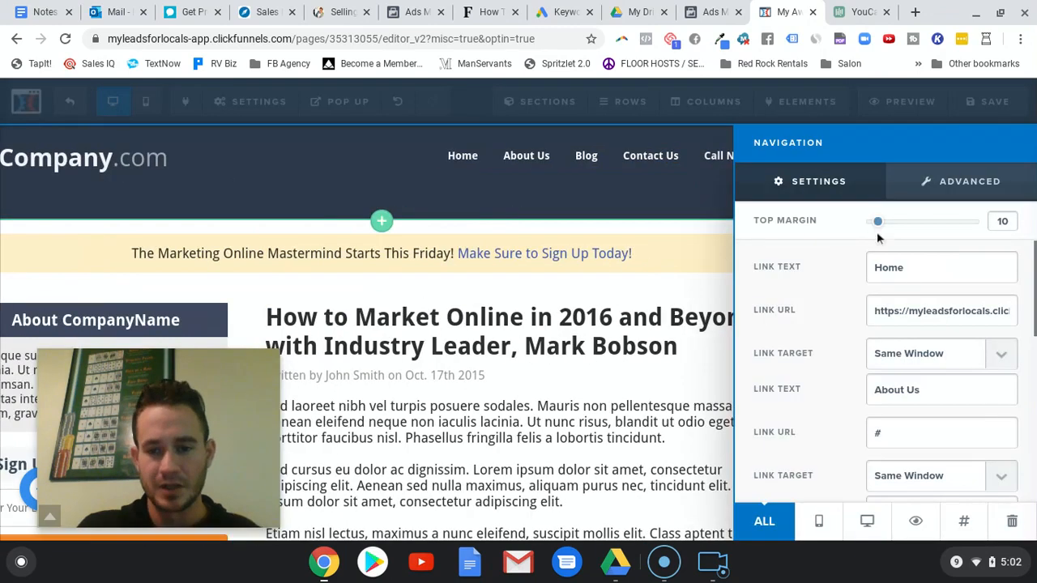
{"action": "left_click", "coordinate": [608, 359]}
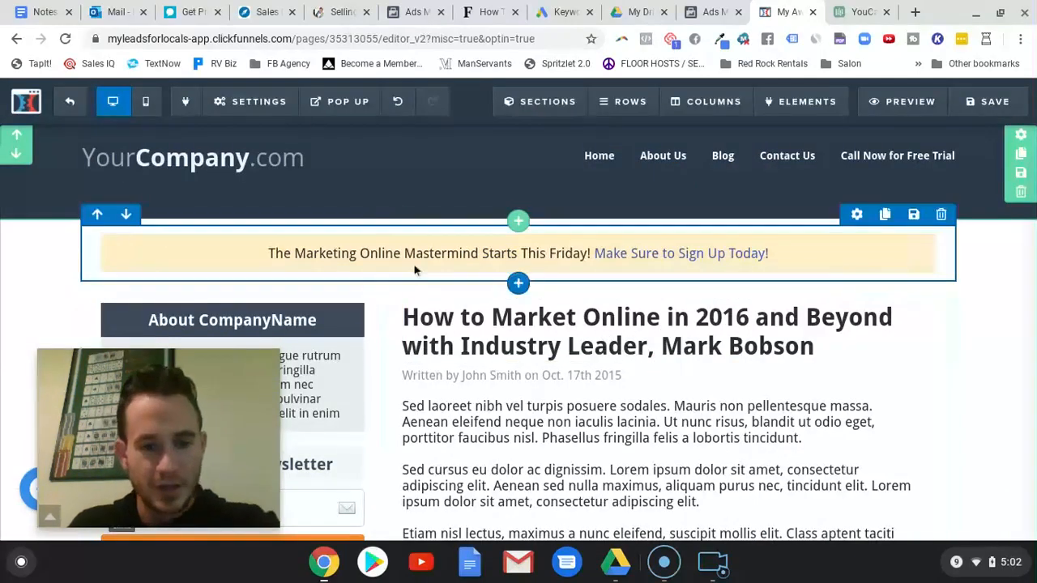
Add an image element to the header directly below the YourCompany.com text.
{"action": "left_click", "coordinate": [232, 160]}
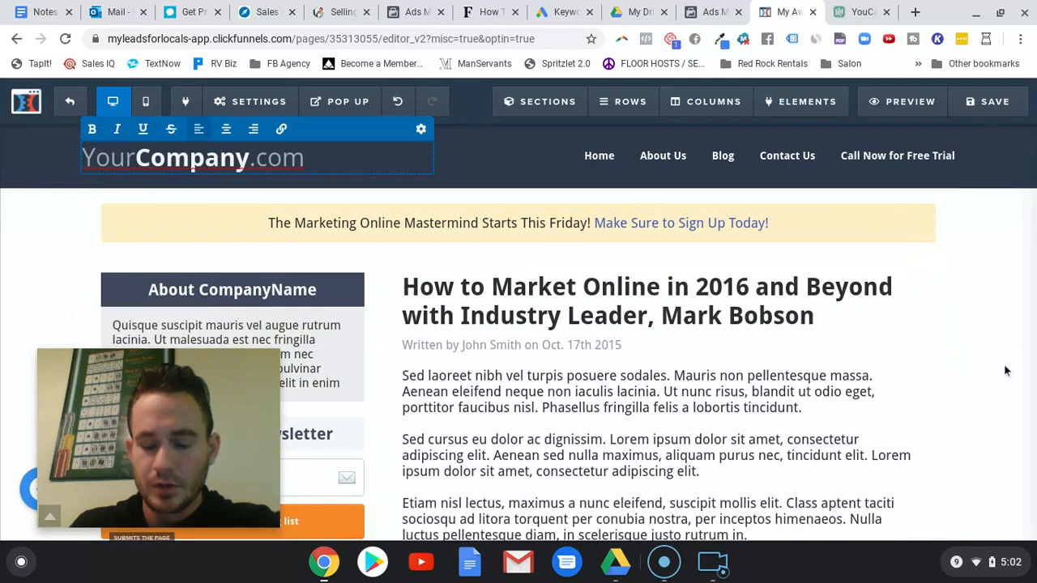
{"action": "left_click", "coordinate": [1006, 370]}
{"action": "mouse_move", "coordinate": [822, 103]}
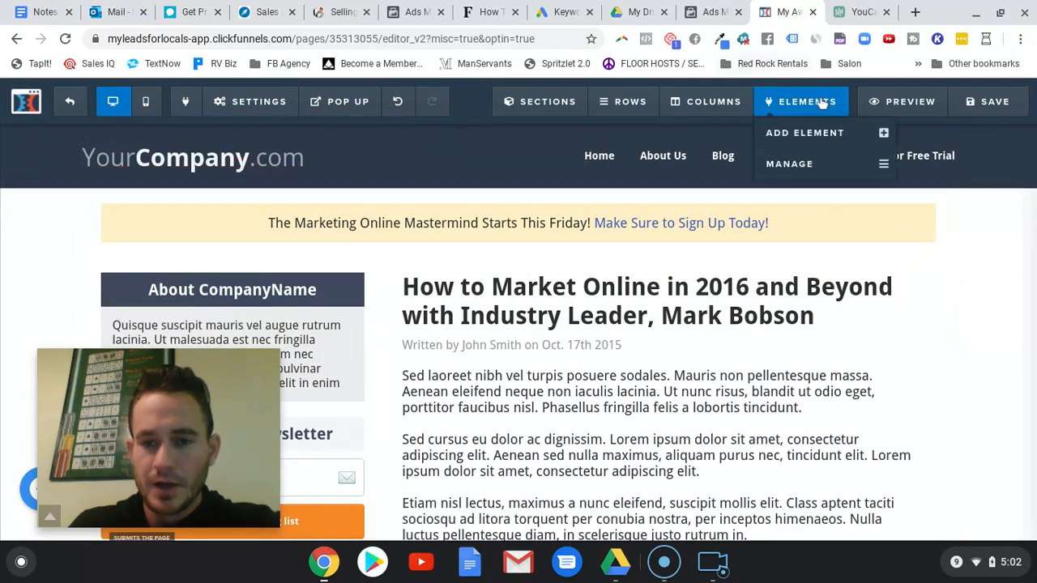
{"action": "left_click", "coordinate": [816, 142]}
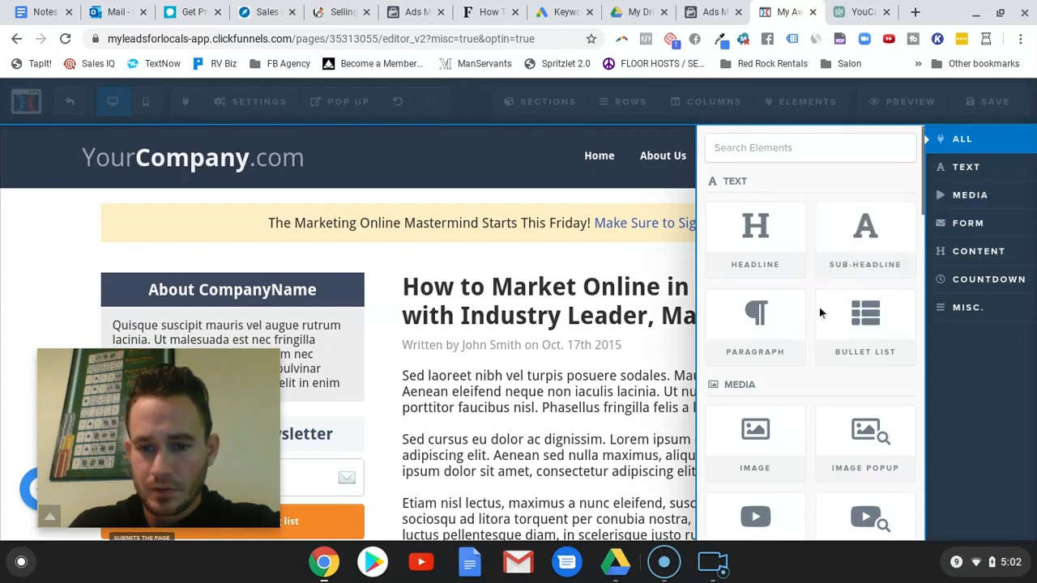
{"action": "mouse_move", "coordinate": [760, 447]}
{"action": "left_mouse_down"}
{"action": "mouse_move", "coordinate": [309, 247]}
{"action": "mouse_move", "coordinate": [203, 157]}
{"action": "mouse_move", "coordinate": [227, 143]}
{"action": "mouse_move", "coordinate": [272, 167]}
{"action": "left_mouse_up"}
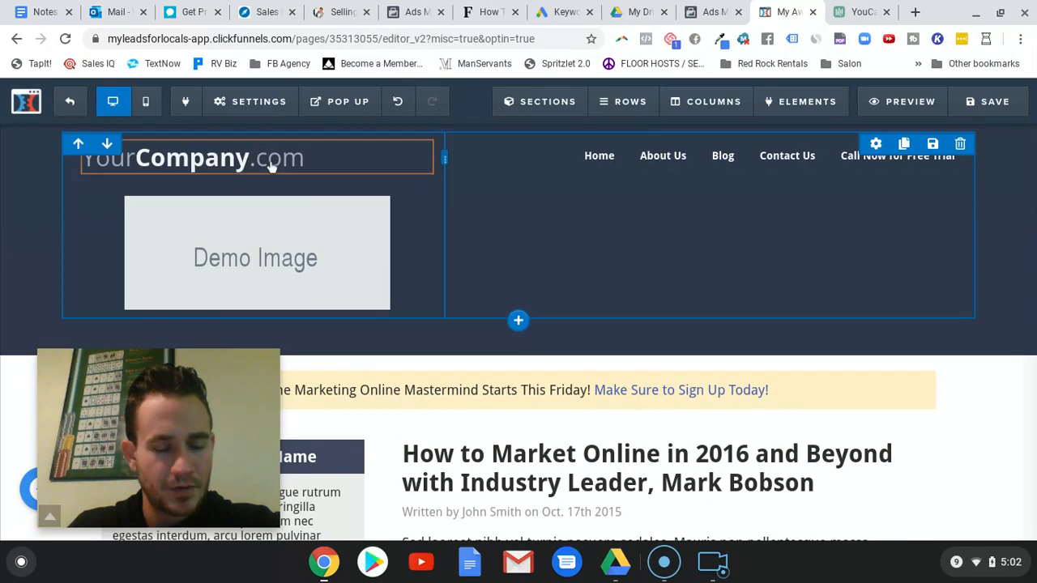
Replace the header's demo image with the Burial Insurance Info logo from the uploaded images library and close the image settings.
{"action": "left_click", "coordinate": [292, 255]}
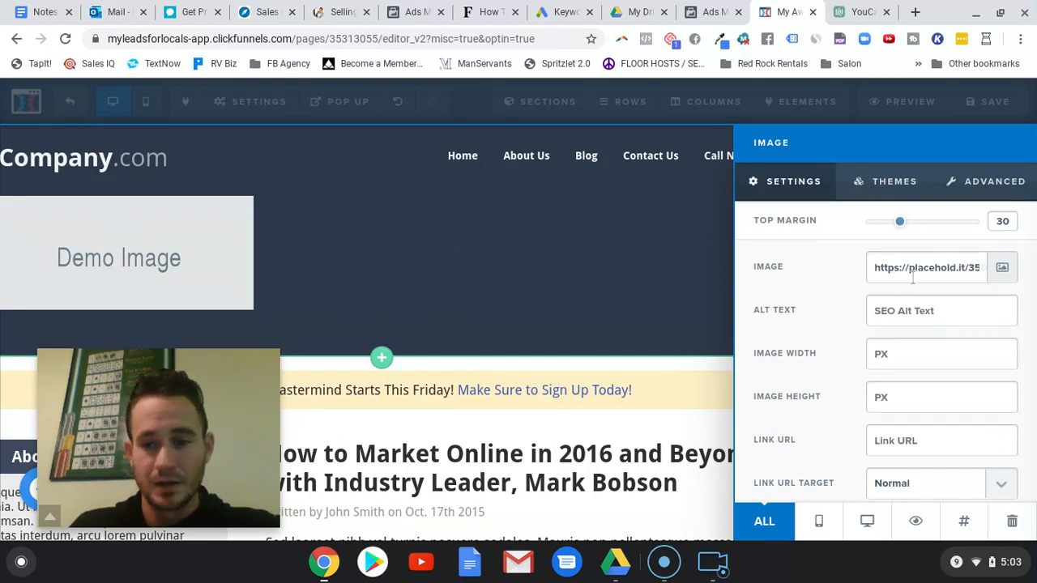
{"action": "left_click", "coordinate": [1003, 268]}
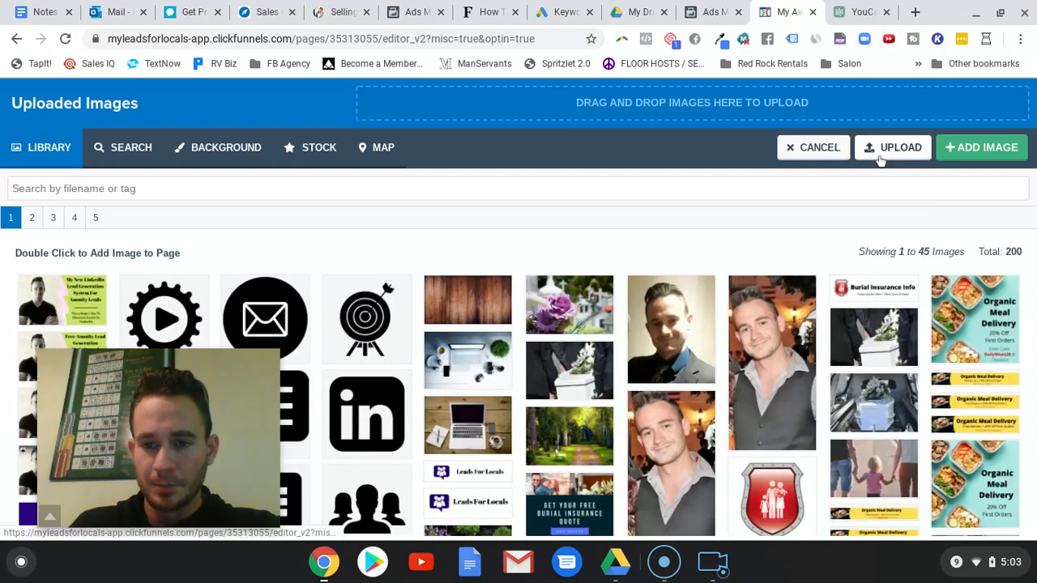
{"action": "left_click", "coordinate": [858, 289]}
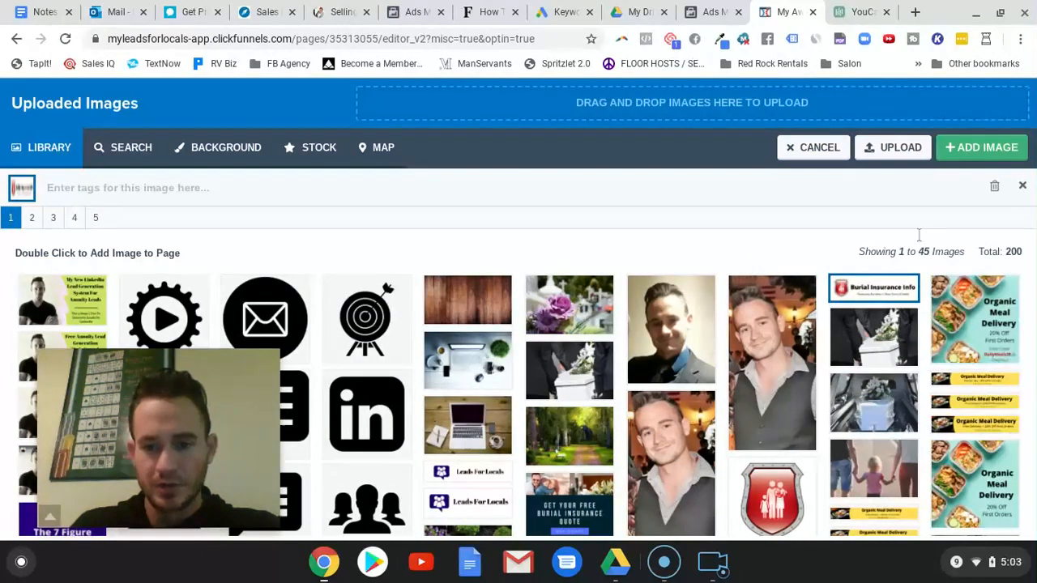
{"action": "left_click", "coordinate": [996, 147]}
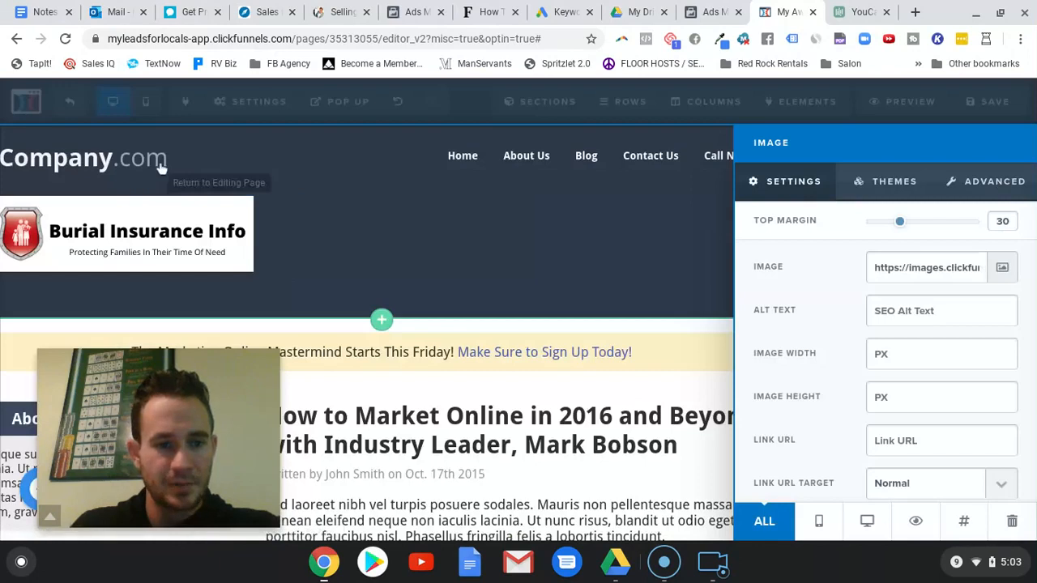
{"action": "left_click", "coordinate": [389, 233]}
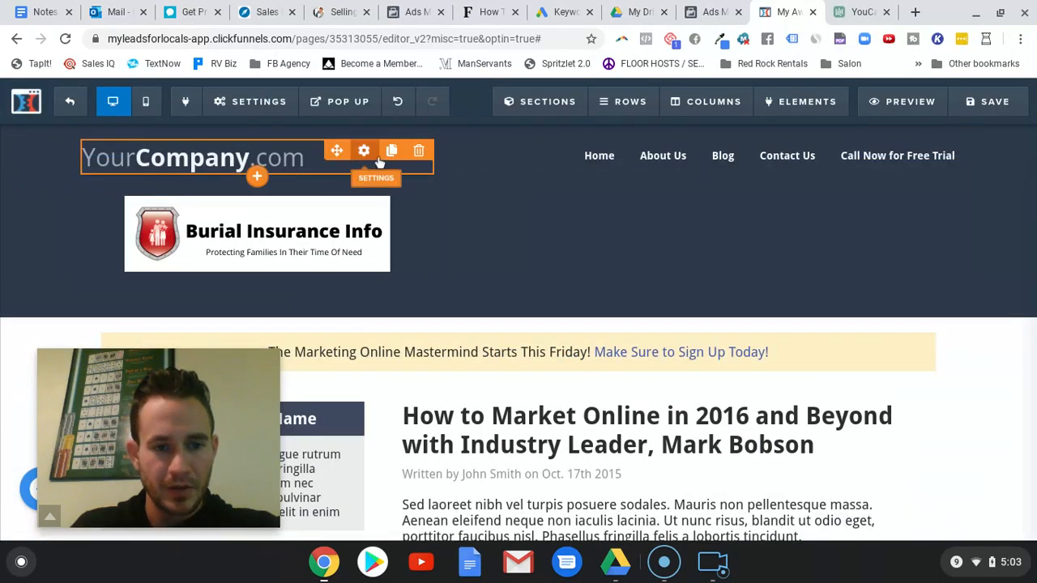
Delete the YourCompany.com text from the header and set the Burial Insurance Info logo's top margin to 0.
{"action": "left_click", "coordinate": [419, 152]}
{"action": "left_click", "coordinate": [590, 125]}
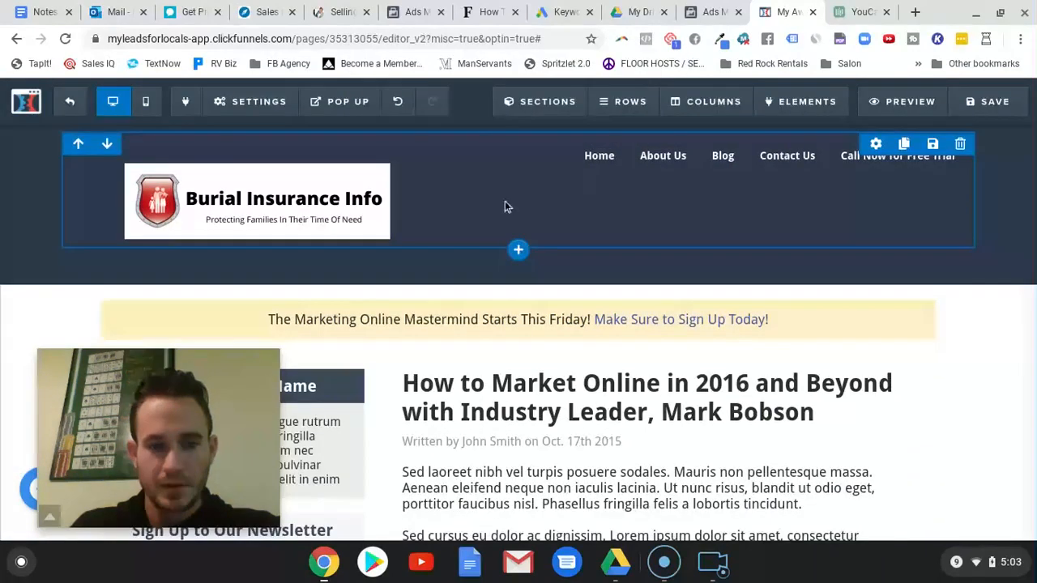
{"action": "left_click", "coordinate": [364, 154]}
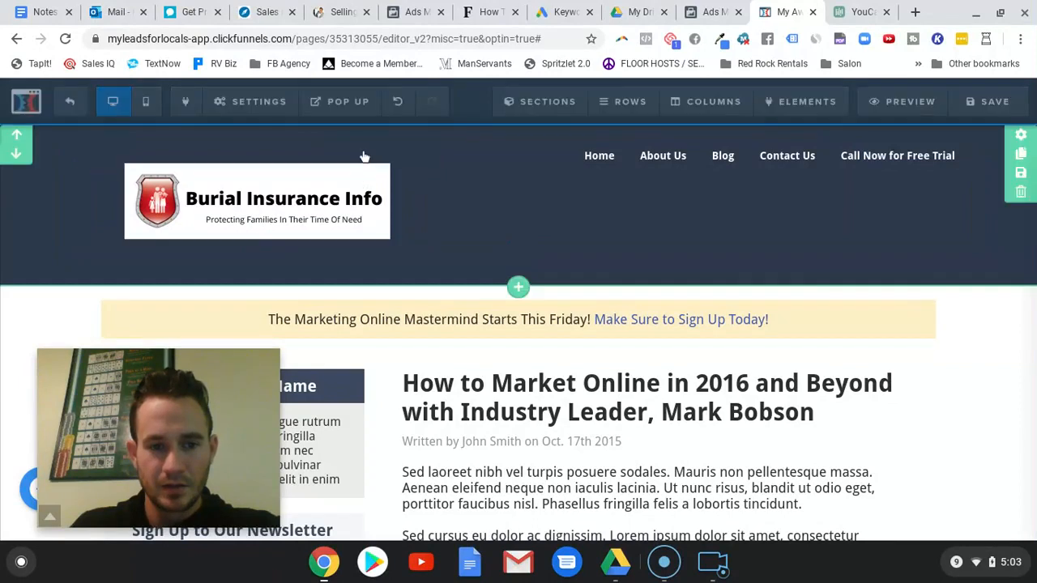
{"action": "left_click_drag", "start_coordinate": [899, 225], "coordinate": [794, 232]}
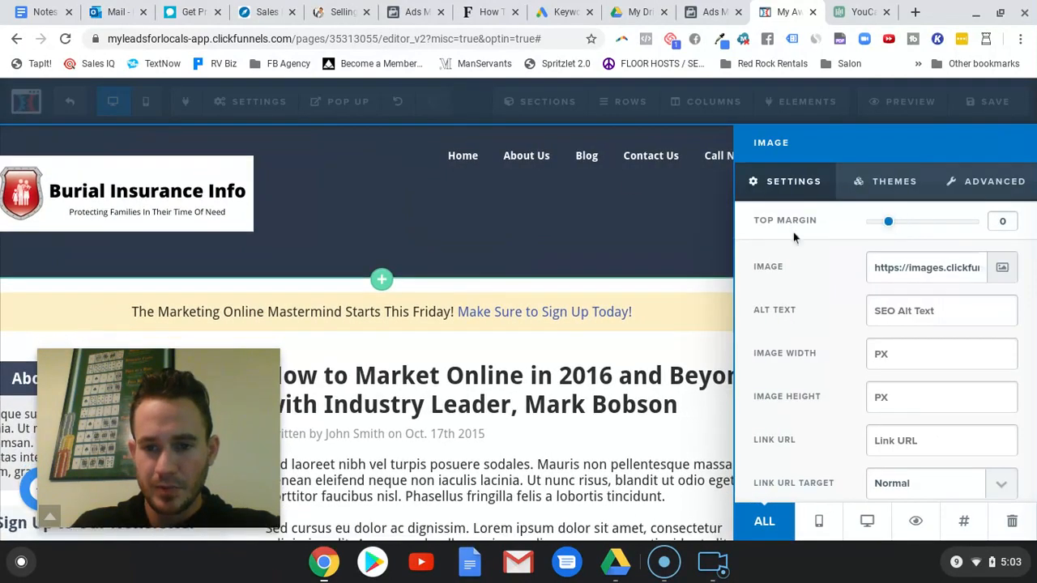
{"action": "left_click", "coordinate": [455, 214]}
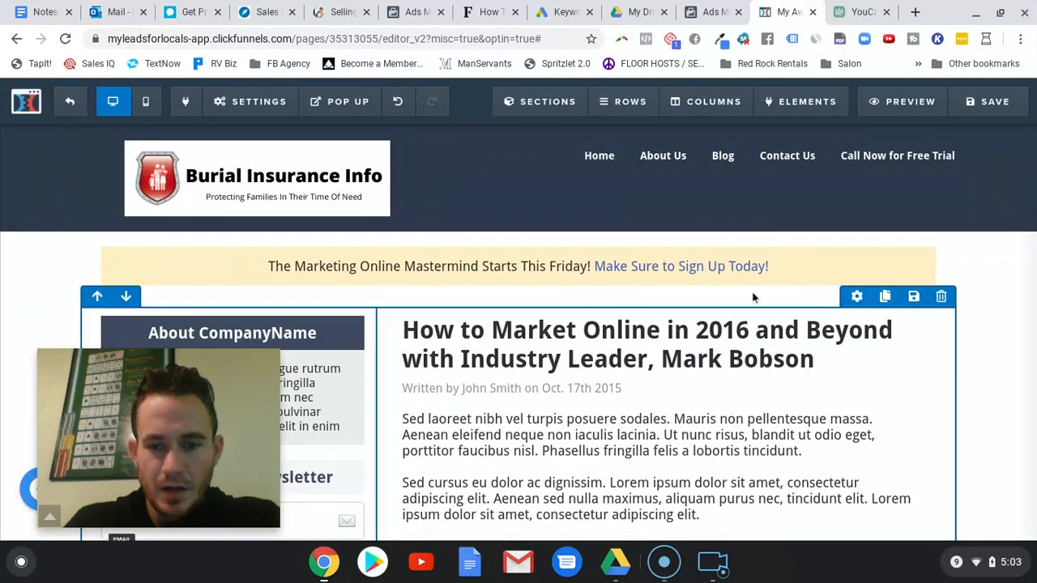
Set the "Make Sure to Sign Up Today!" link in the announcement bar to the copied test guide page address.
{"action": "left_click", "coordinate": [729, 272]}
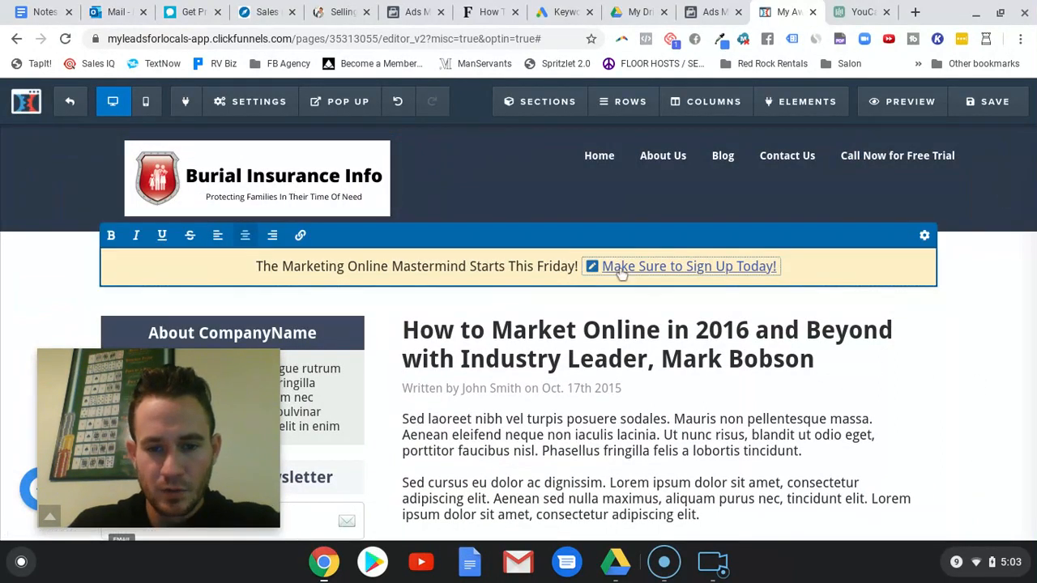
{"action": "left_click", "coordinate": [592, 267]}
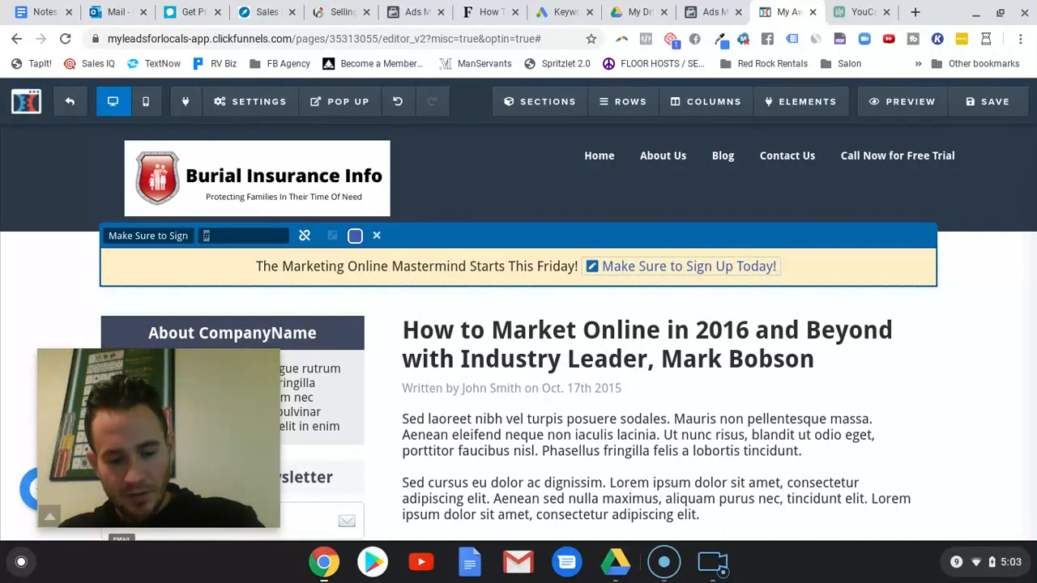
{"action": "key", "text": "ctrl+v"}
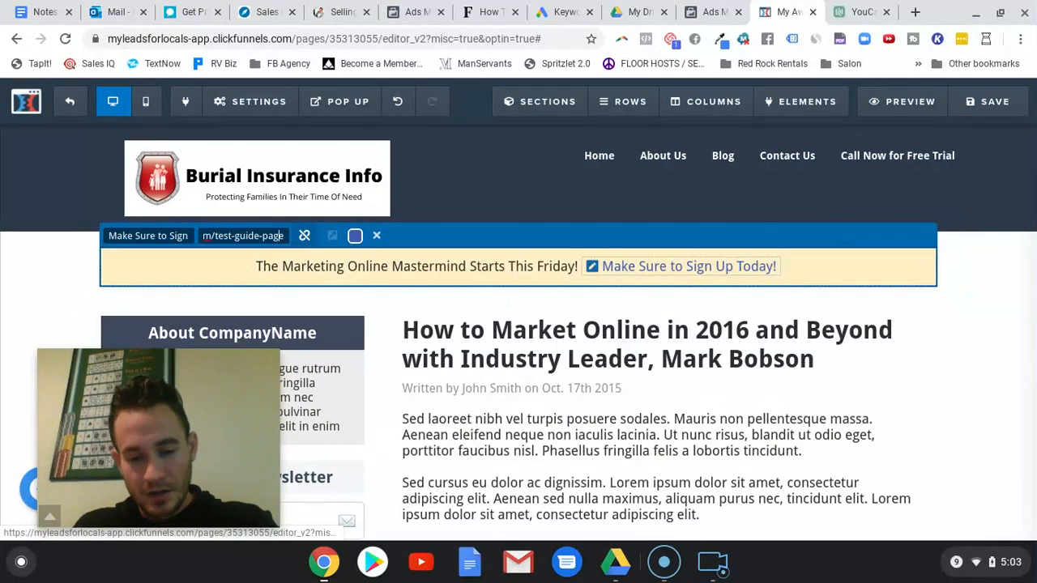
{"action": "left_click", "coordinate": [24, 284]}
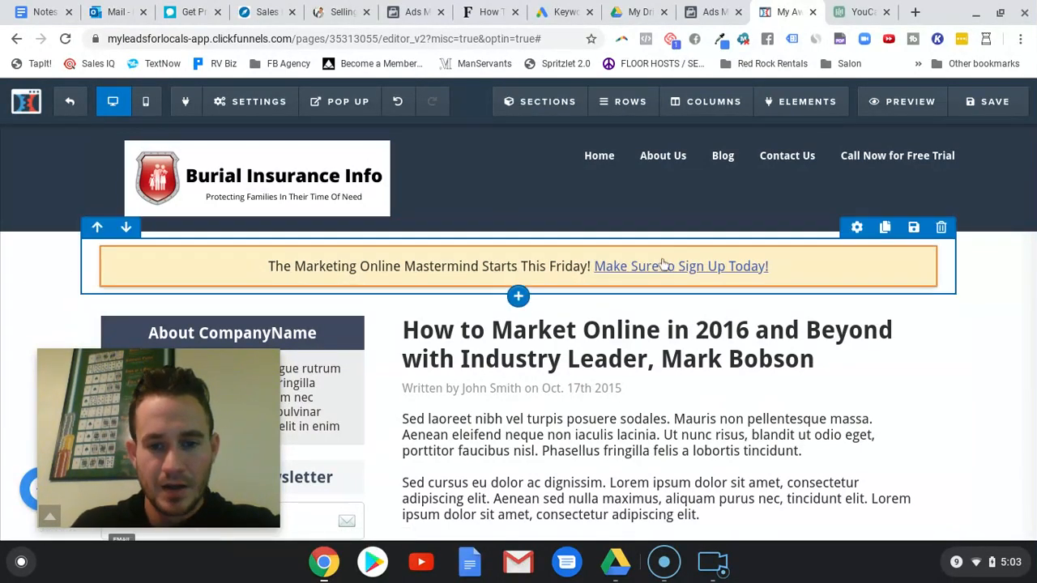
Change the "About CompanyName" sidebar heading to "About Leads For Locals".
{"action": "scroll", "coordinate": [956, 359], "scroll_direction": "down", "scroll_amount": 3}
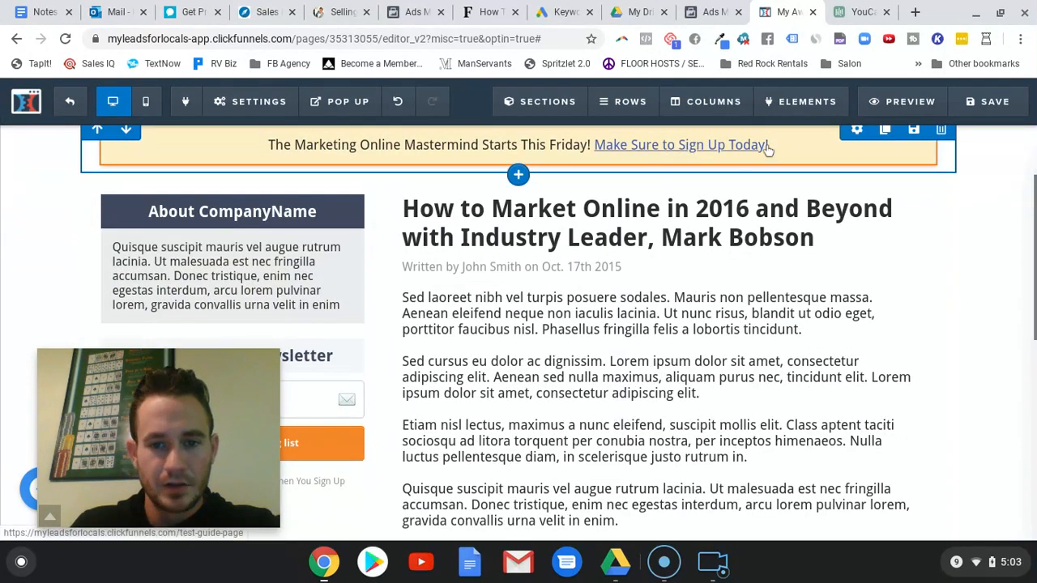
{"action": "scroll", "coordinate": [753, 150], "scroll_direction": "up", "scroll_amount": 4}
{"action": "scroll", "coordinate": [697, 235], "scroll_direction": "down", "scroll_amount": 1}
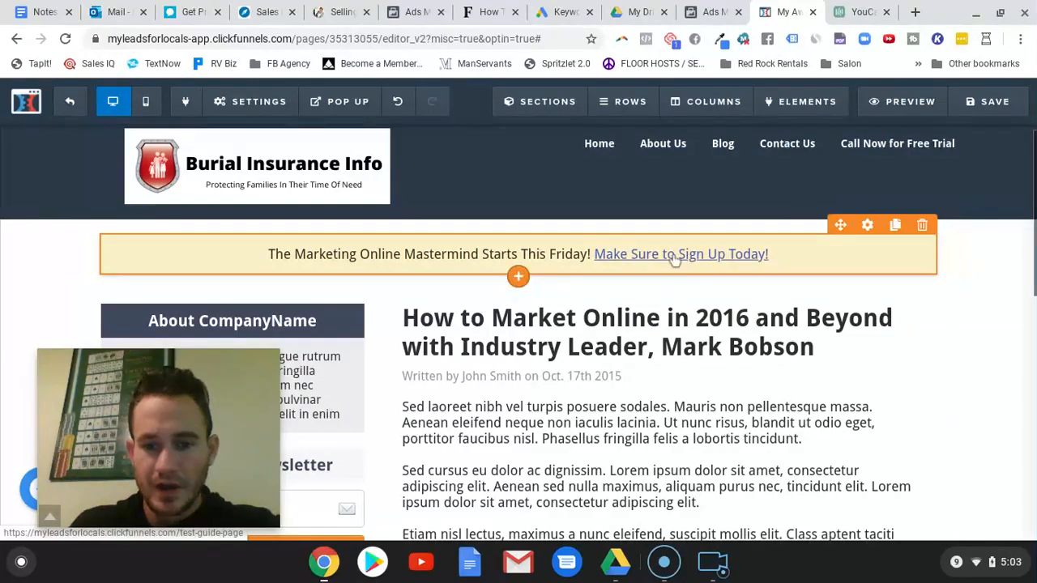
{"action": "scroll", "coordinate": [682, 280], "scroll_direction": "down", "scroll_amount": 2}
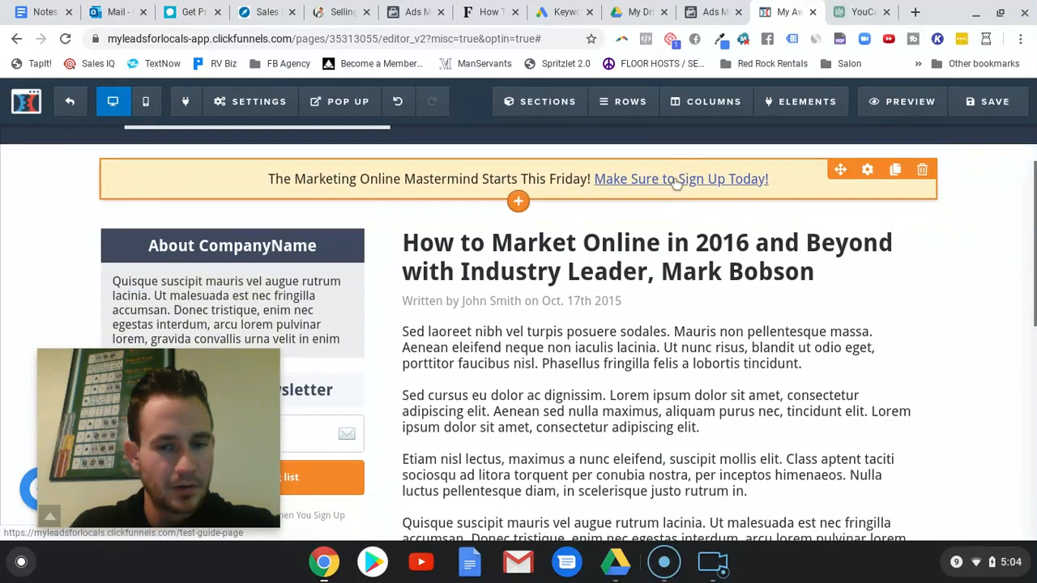
{"action": "scroll", "coordinate": [560, 277], "scroll_direction": "down", "scroll_amount": 1}
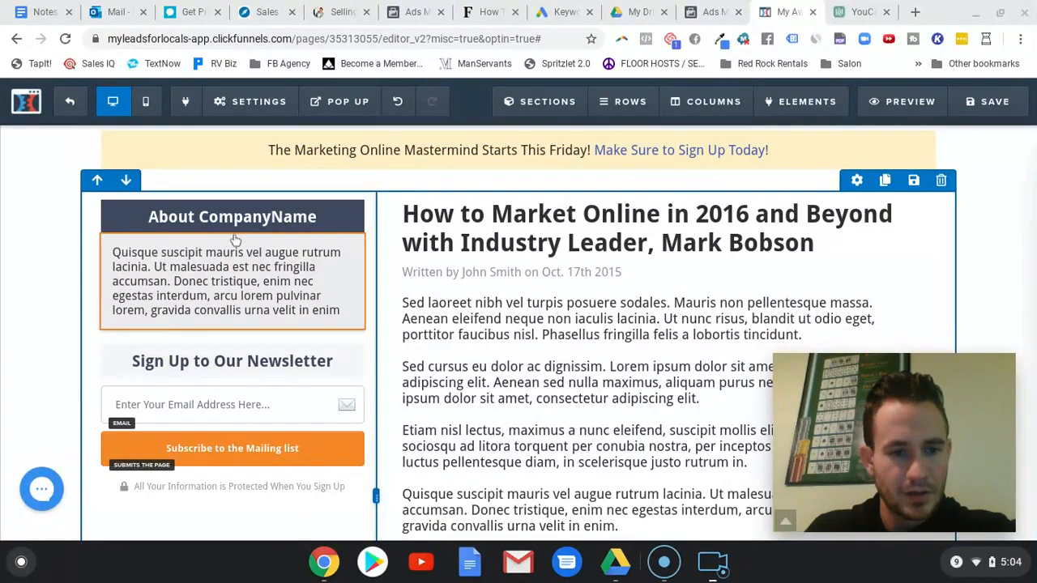
{"action": "left_click", "coordinate": [265, 222]}
{"action": "left_click", "coordinate": [266, 221]}
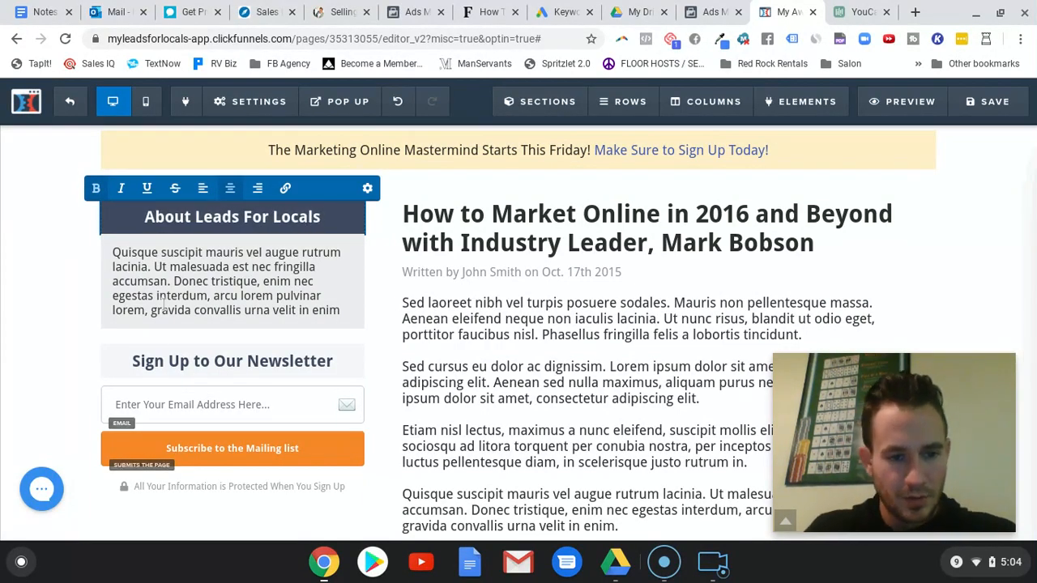
{"action": "left_click", "coordinate": [209, 359]}
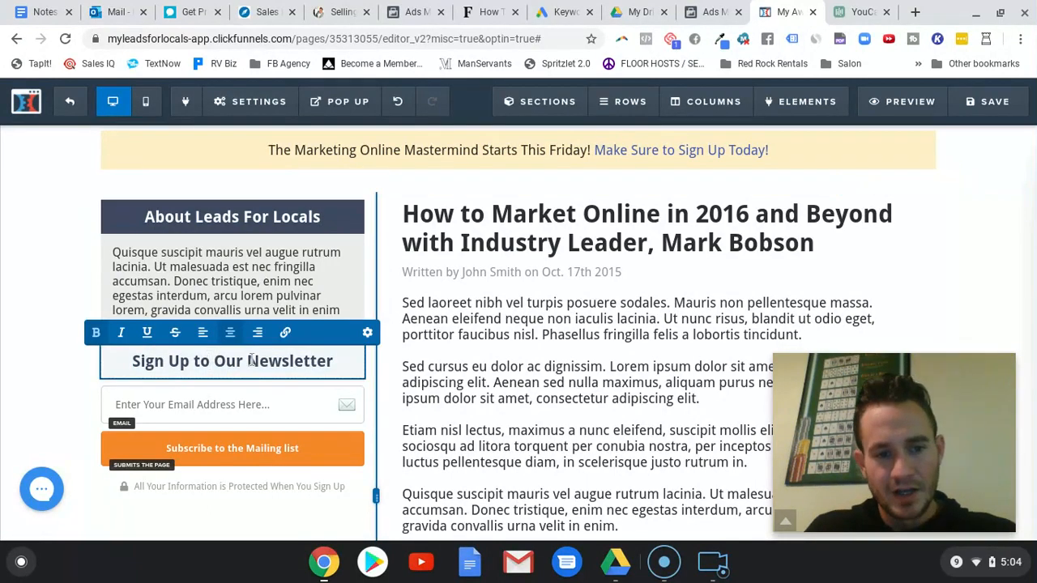
{"action": "triple_click", "coordinate": [251, 360]}
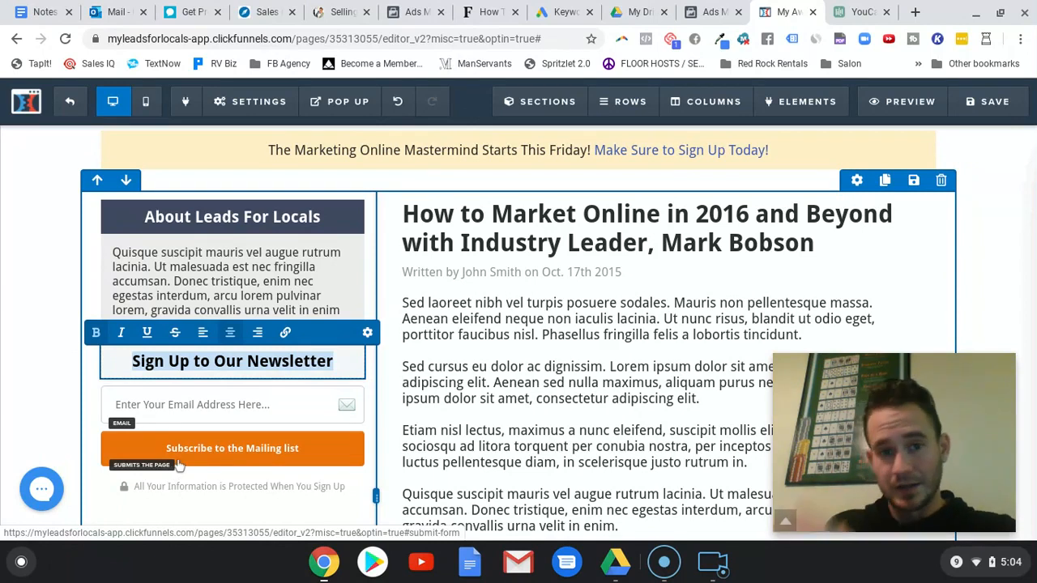
{"action": "left_click", "coordinate": [4, 316]}
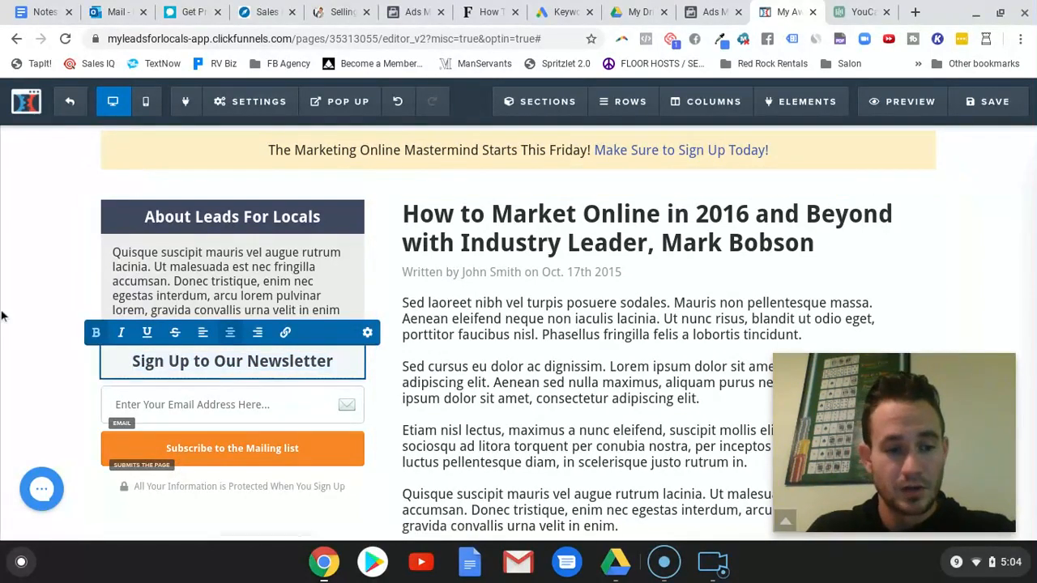
Set the "Subscribe to the Mailing list" button's action to Go to Website URL, leave the address empty, and close its settings.
{"action": "scroll", "coordinate": [429, 367], "scroll_direction": "down", "scroll_amount": 1}
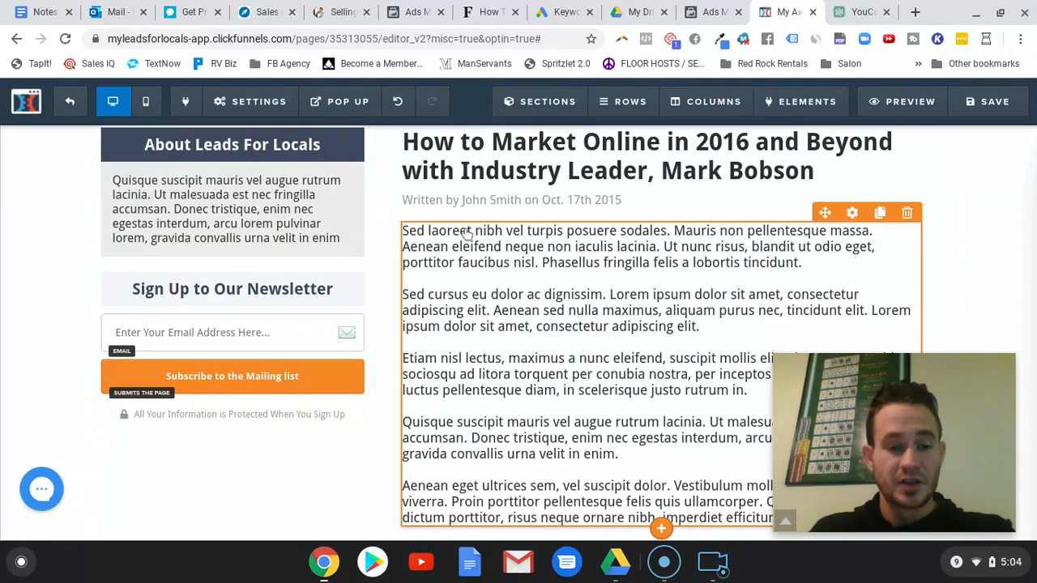
{"action": "left_click", "coordinate": [233, 380]}
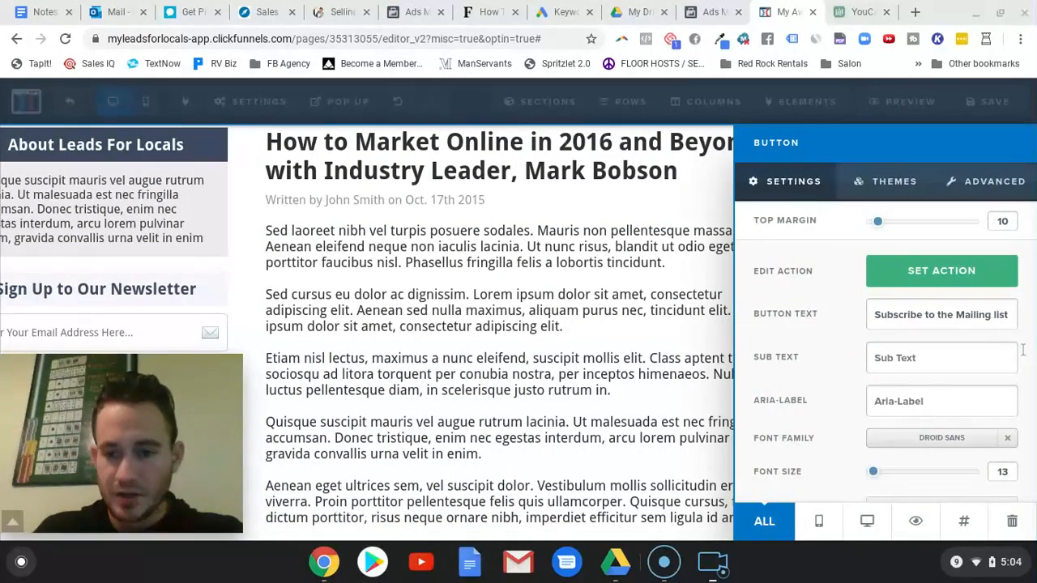
{"action": "left_click", "coordinate": [964, 275]}
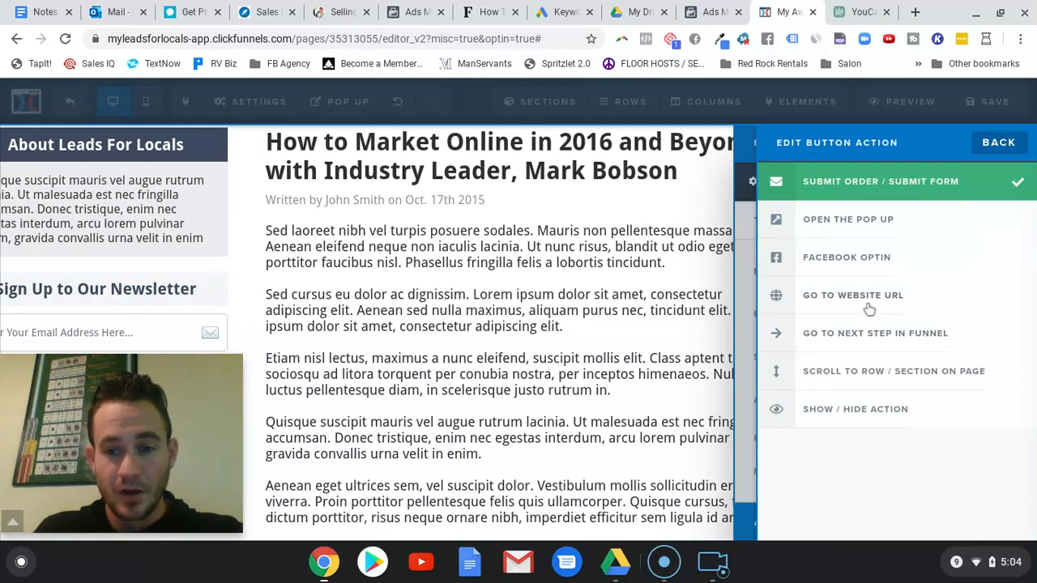
{"action": "left_click", "coordinate": [871, 298]}
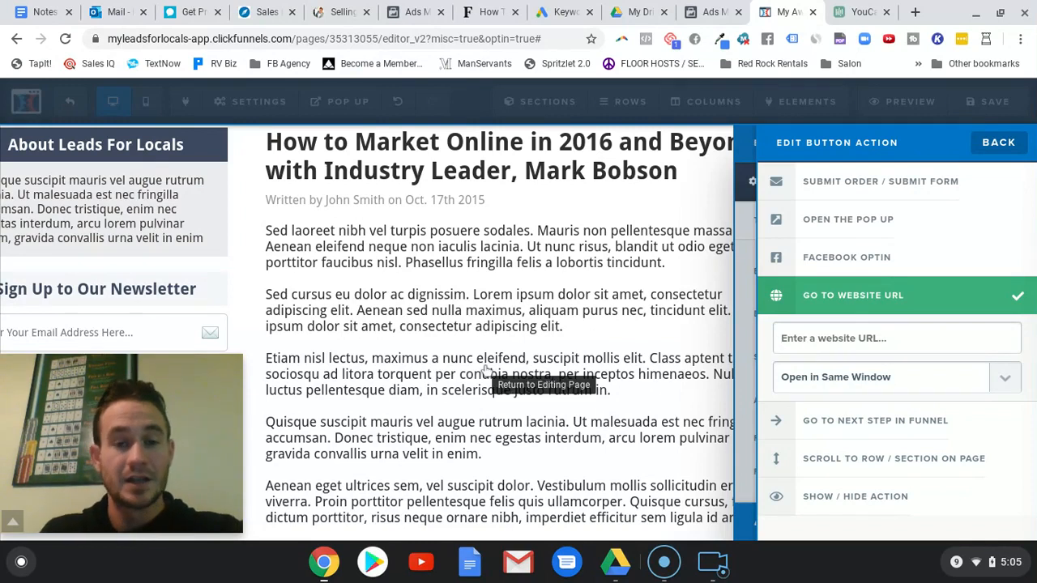
{"action": "left_click", "coordinate": [535, 315]}
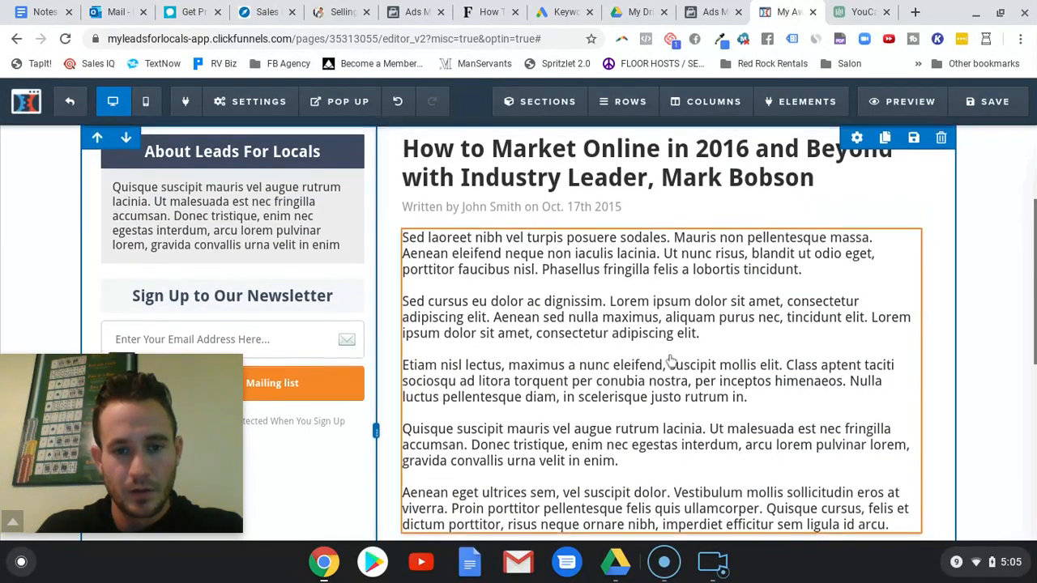
Select the full text of the article headline "How to Market Online in 2016 and Beyond".
{"action": "scroll", "coordinate": [616, 259], "scroll_direction": "up", "scroll_amount": 2}
{"action": "left_click", "coordinate": [703, 270]}
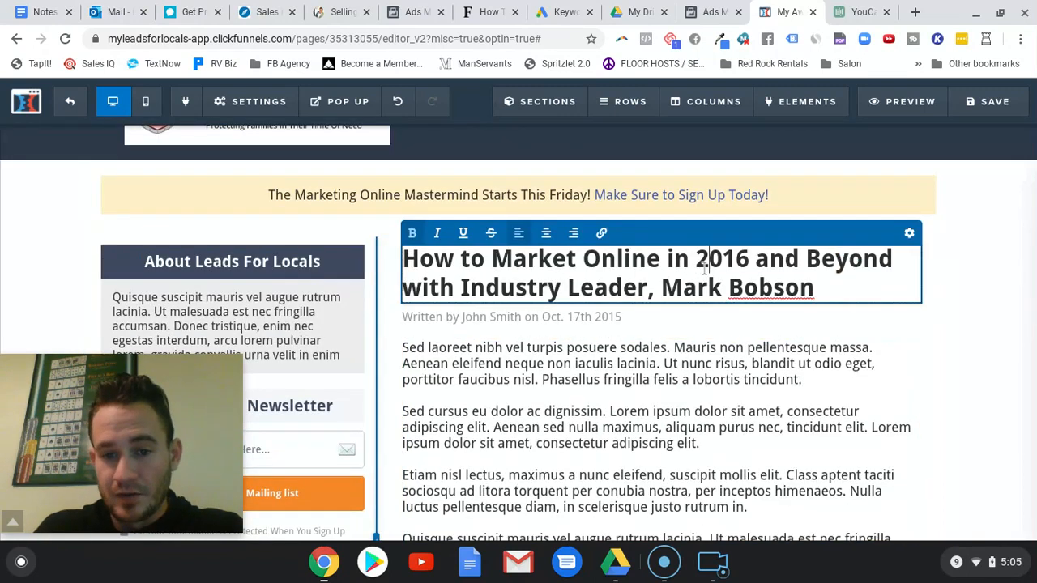
{"action": "triple_click", "coordinate": [705, 268]}
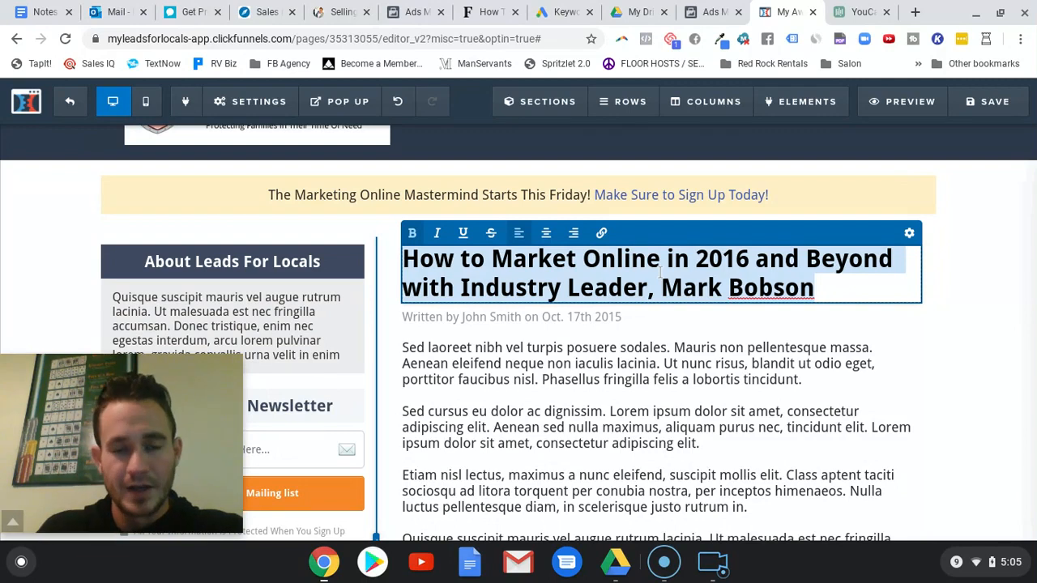
{"action": "scroll", "coordinate": [641, 332], "scroll_direction": "down", "scroll_amount": 1}
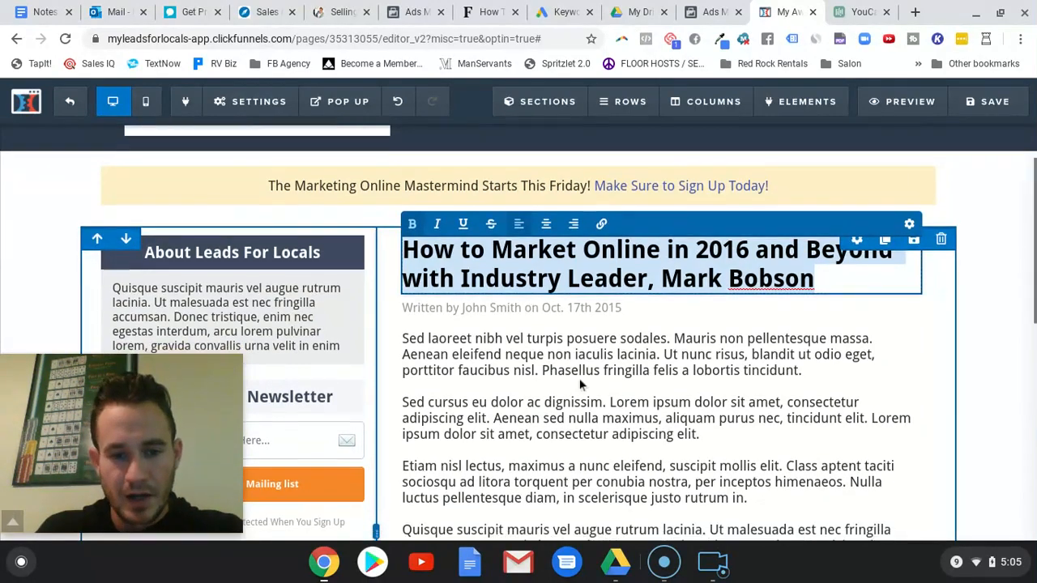
Add a video element to the article between the byline and the first body paragraph.
{"action": "left_click", "coordinate": [581, 382]}
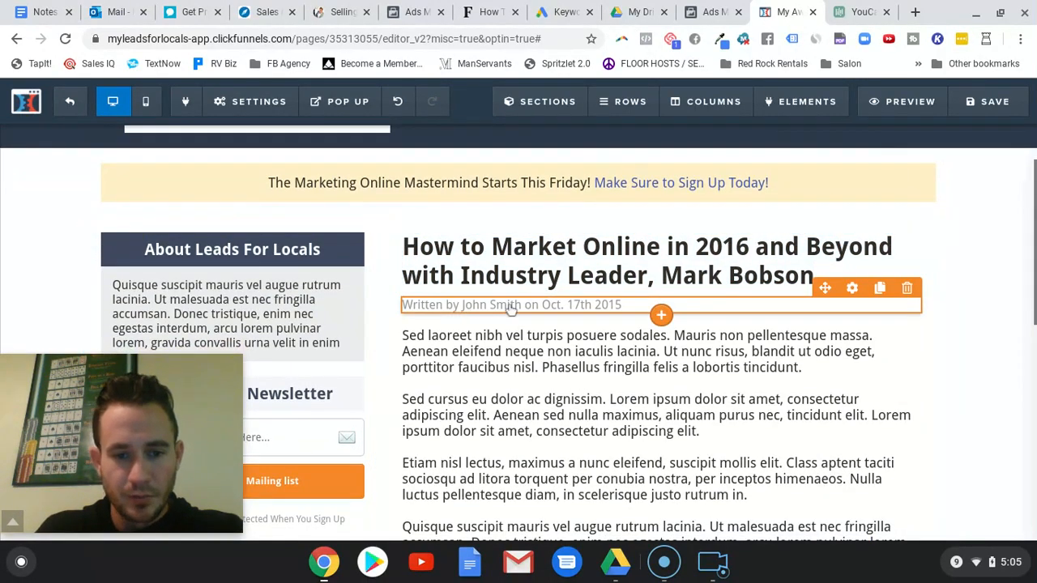
{"action": "left_click", "coordinate": [565, 369]}
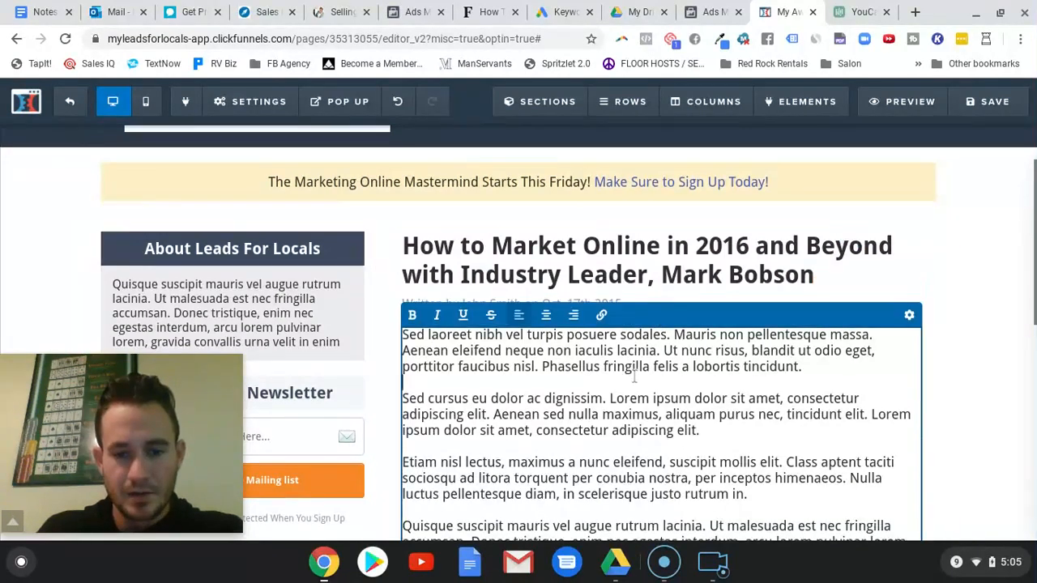
{"action": "scroll", "coordinate": [565, 369], "scroll_direction": "down", "scroll_amount": 1}
{"action": "mouse_move", "coordinate": [801, 102]}
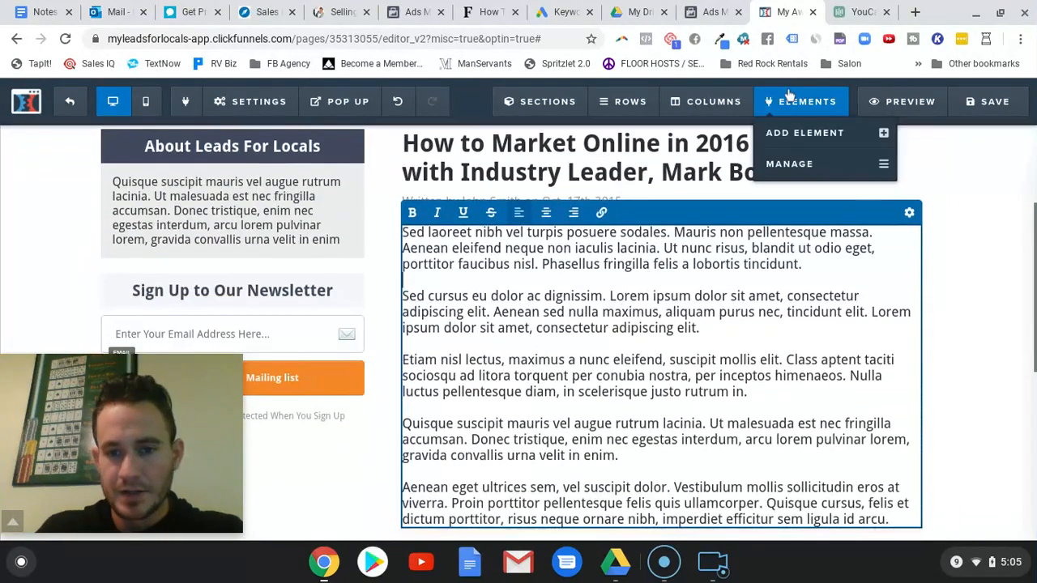
{"action": "left_click", "coordinate": [794, 138]}
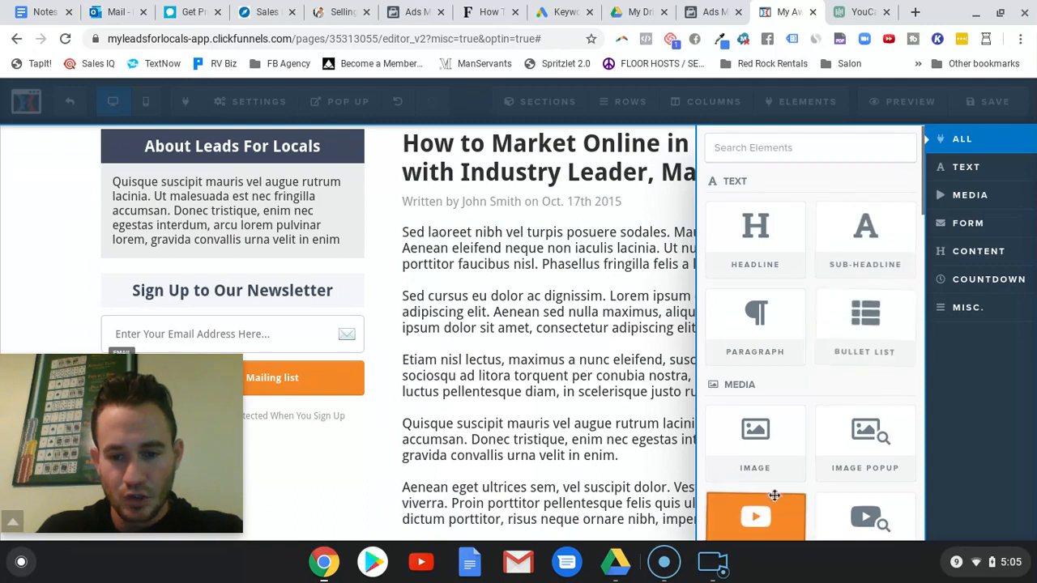
{"action": "scroll", "coordinate": [806, 389], "scroll_direction": "down", "scroll_amount": 1}
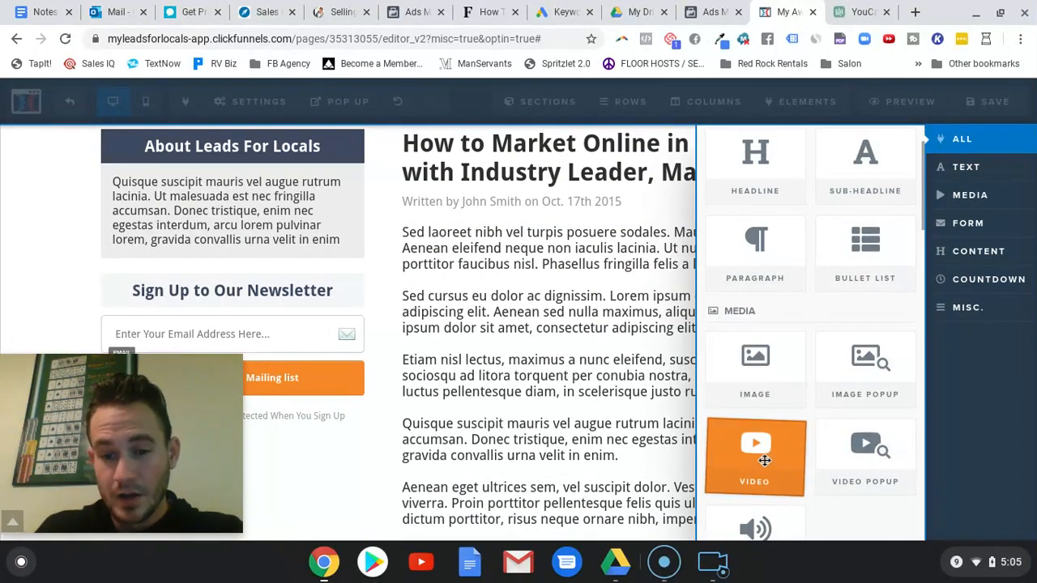
{"action": "left_click_drag", "start_coordinate": [603, 295], "coordinate": [660, 240]}
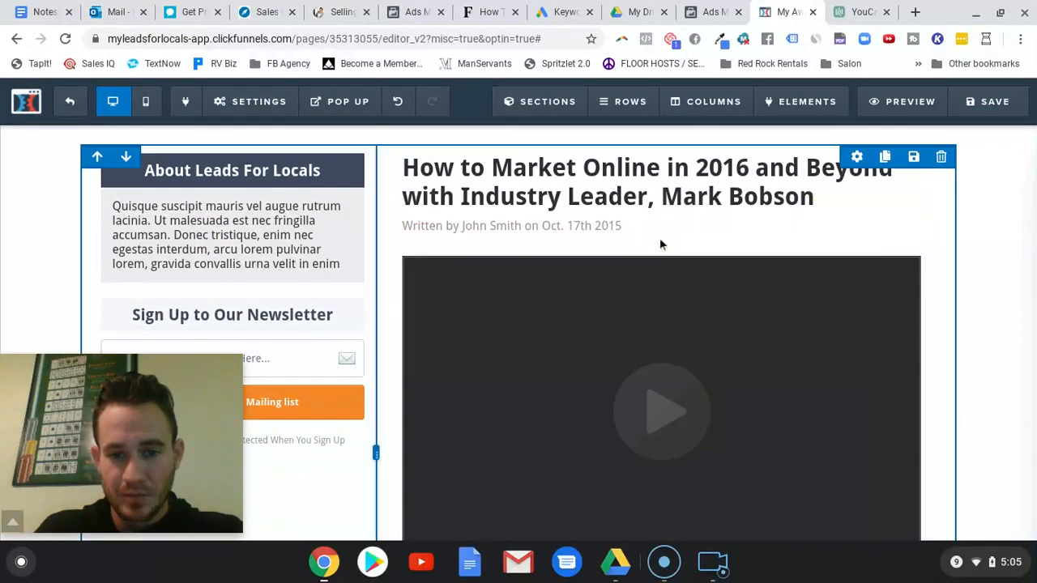
Set the new video element's type to YouTube and close its settings.
{"action": "left_click", "coordinate": [756, 352]}
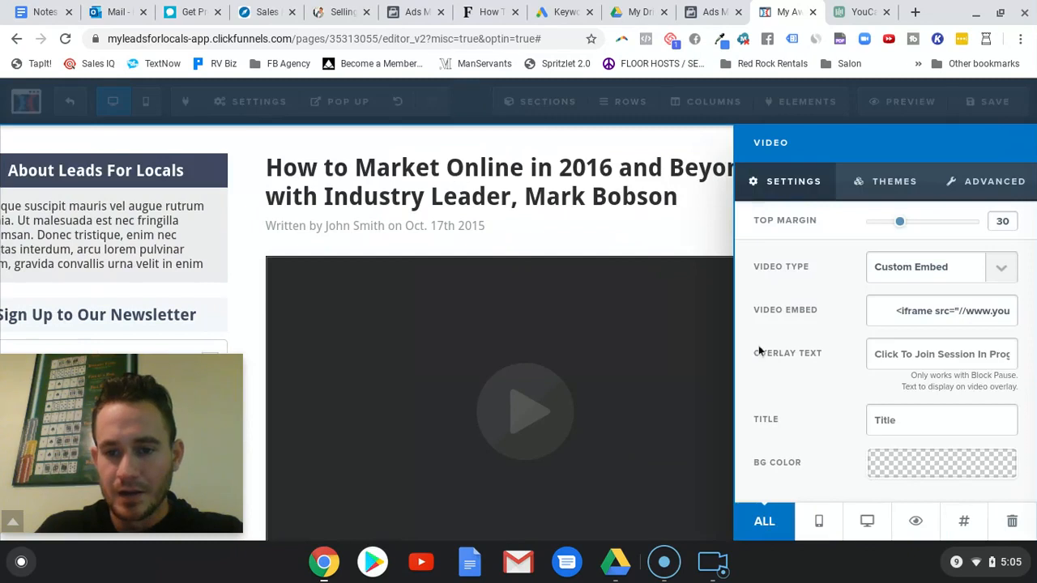
{"action": "left_click", "coordinate": [999, 268]}
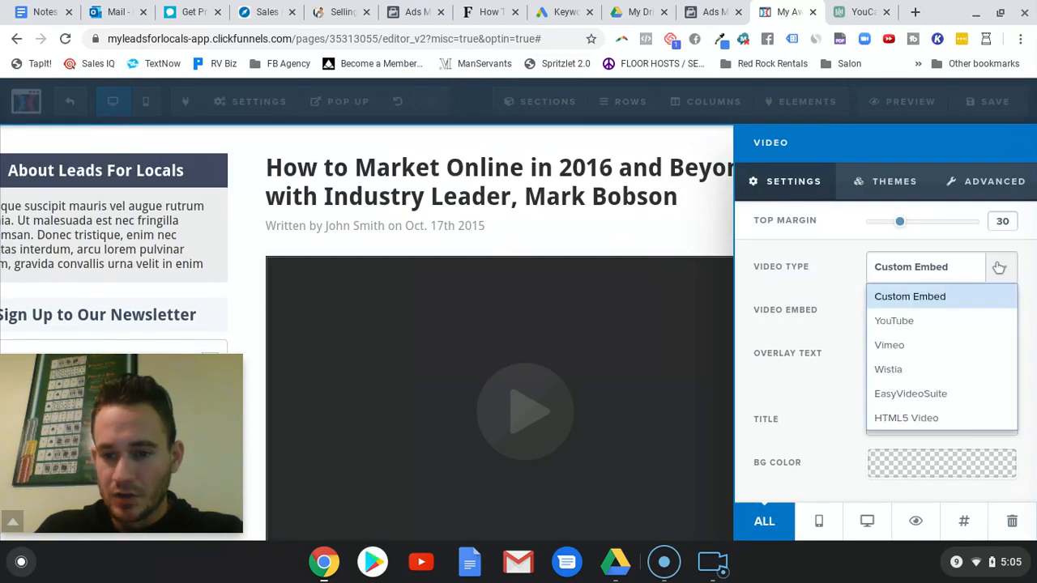
{"action": "left_click", "coordinate": [886, 318]}
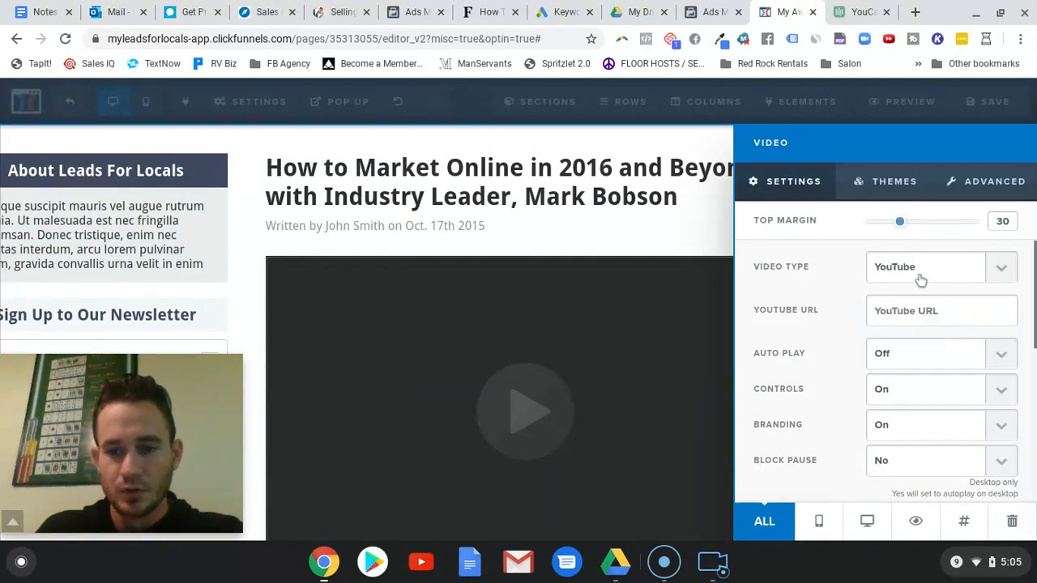
{"action": "left_click", "coordinate": [643, 313]}
Replace the About Author picture with the suit-jacket portrait from the uploaded images library.
{"action": "scroll", "coordinate": [693, 229], "scroll_direction": "down", "scroll_amount": 1}
{"action": "scroll", "coordinate": [700, 259], "scroll_direction": "down", "scroll_amount": 1}
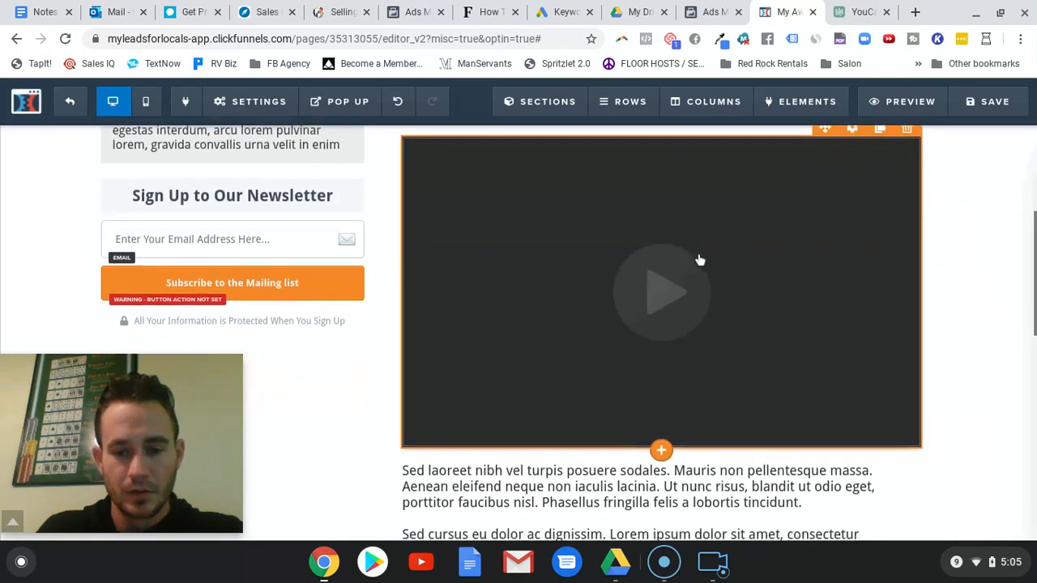
{"action": "scroll", "coordinate": [741, 261], "scroll_direction": "down", "scroll_amount": 5}
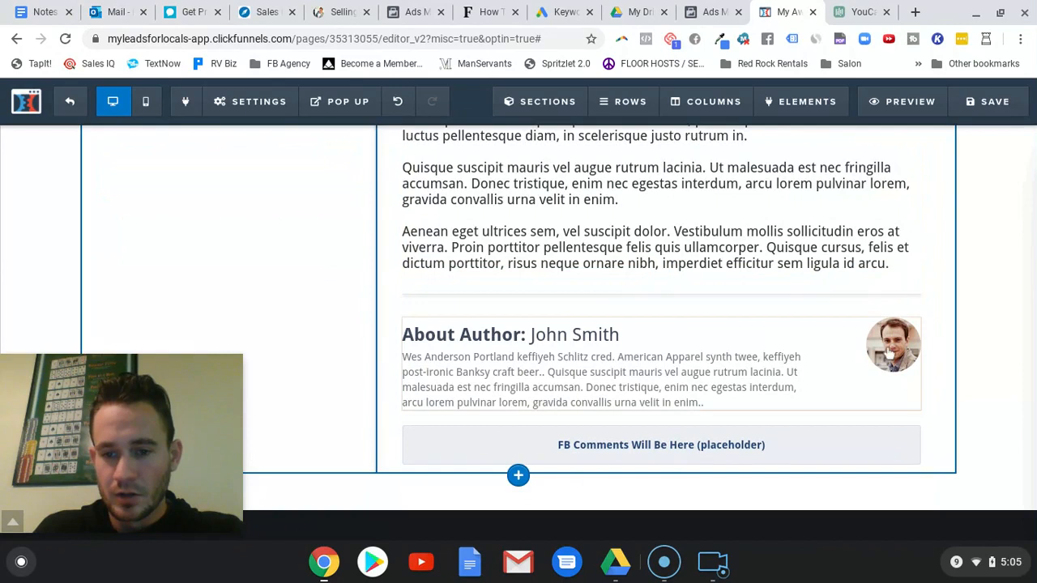
{"action": "left_click", "coordinate": [835, 353]}
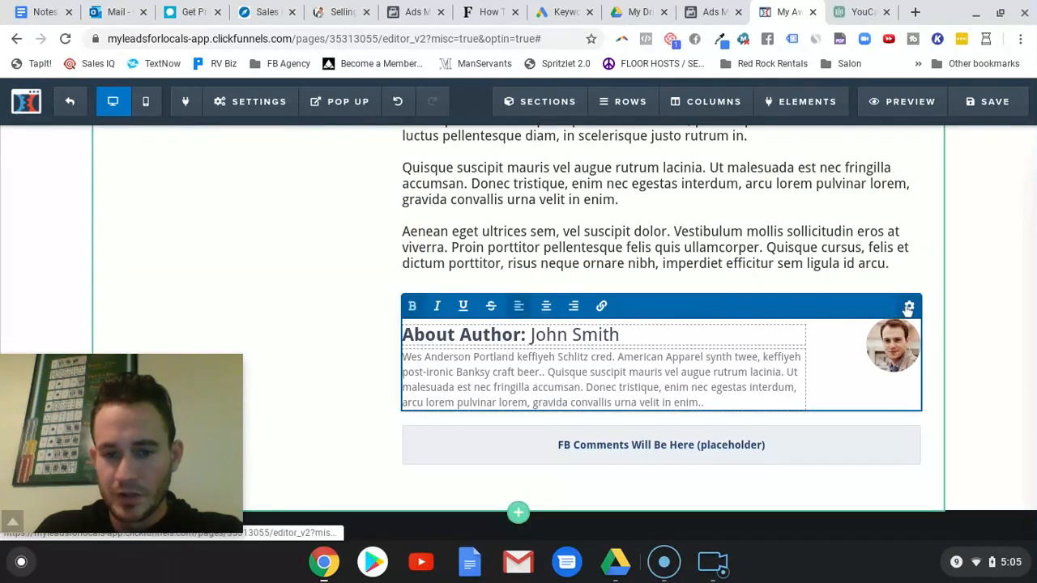
{"action": "left_click", "coordinate": [898, 355]}
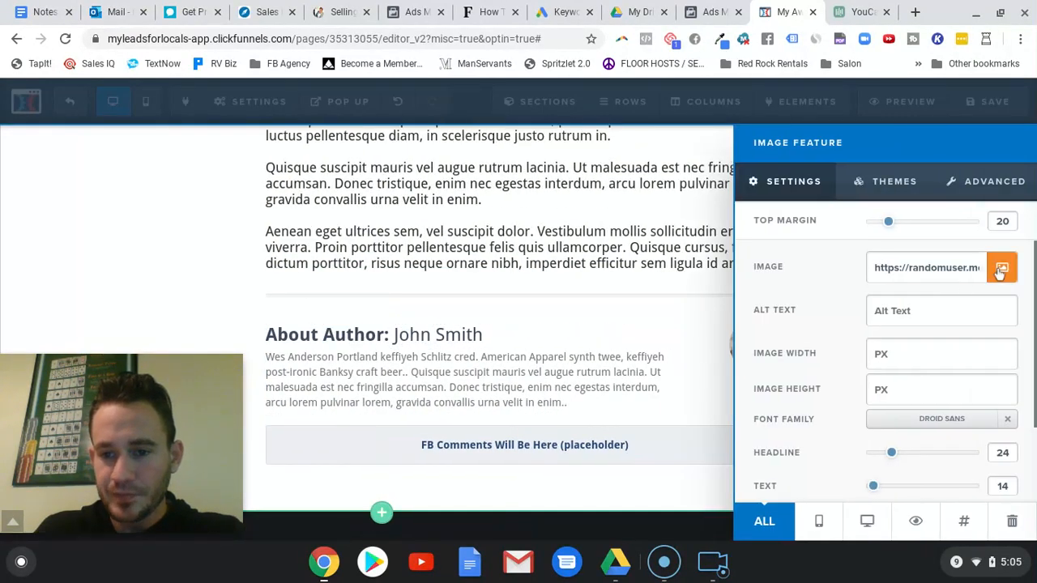
{"action": "left_click", "coordinate": [970, 272]}
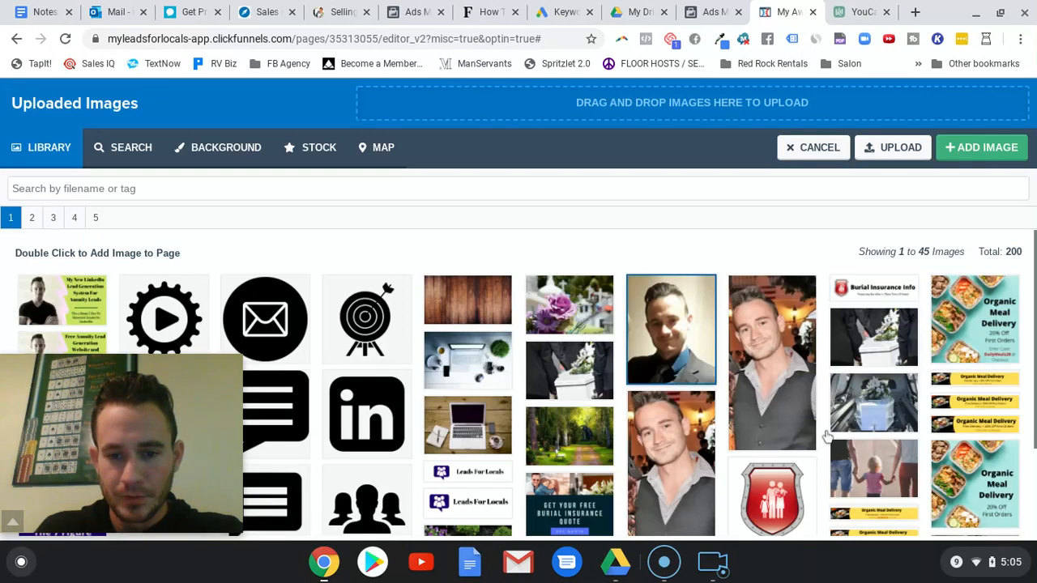
{"action": "left_click", "coordinate": [988, 147]}
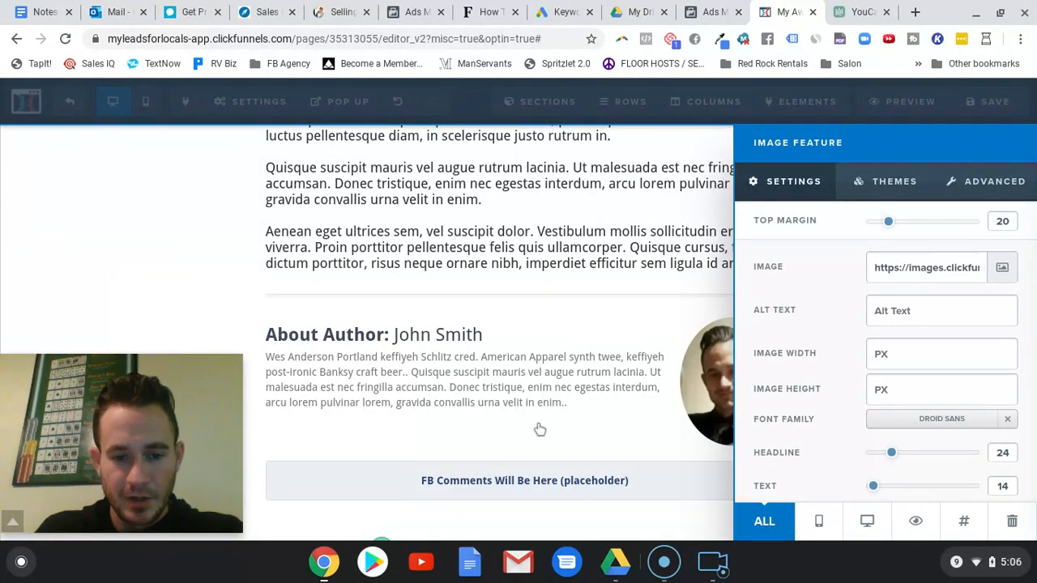
{"action": "left_click", "coordinate": [630, 430]}
Delete the FB Comments placeholder below the author box.
{"action": "scroll", "coordinate": [723, 426], "scroll_direction": "down", "scroll_amount": 1}
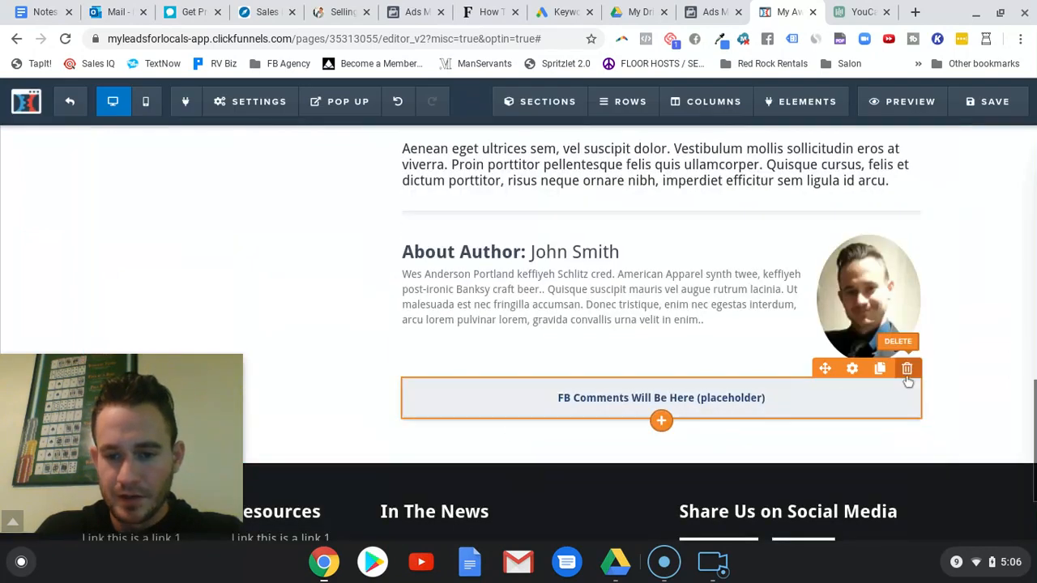
{"action": "left_click", "coordinate": [907, 370]}
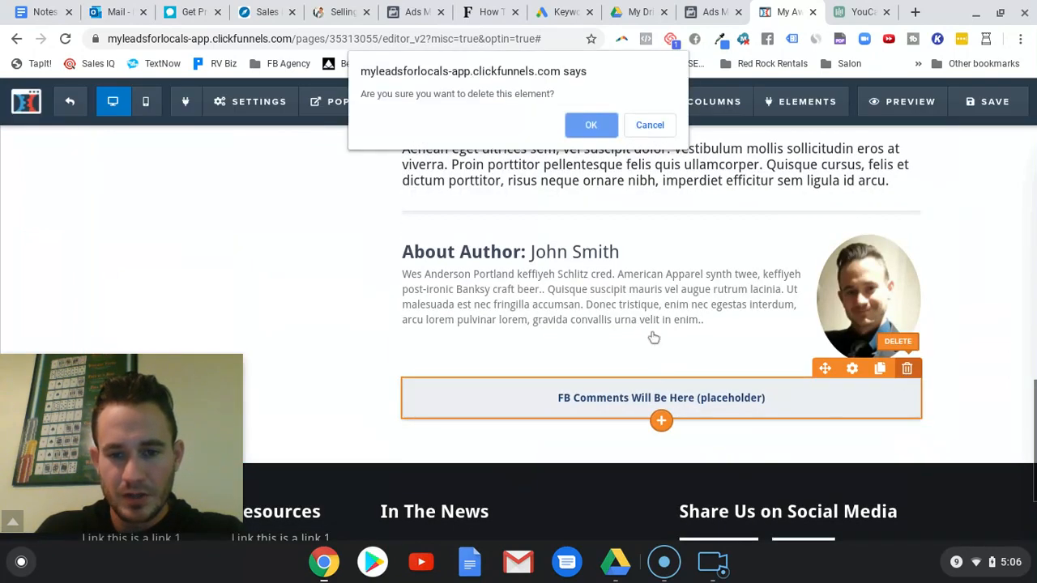
{"action": "left_click", "coordinate": [591, 127]}
Add a one-column row above the footer's link columns and move the Share Us on Social Media heading and share buttons into it.
{"action": "scroll", "coordinate": [976, 327], "scroll_direction": "down", "scroll_amount": 1}
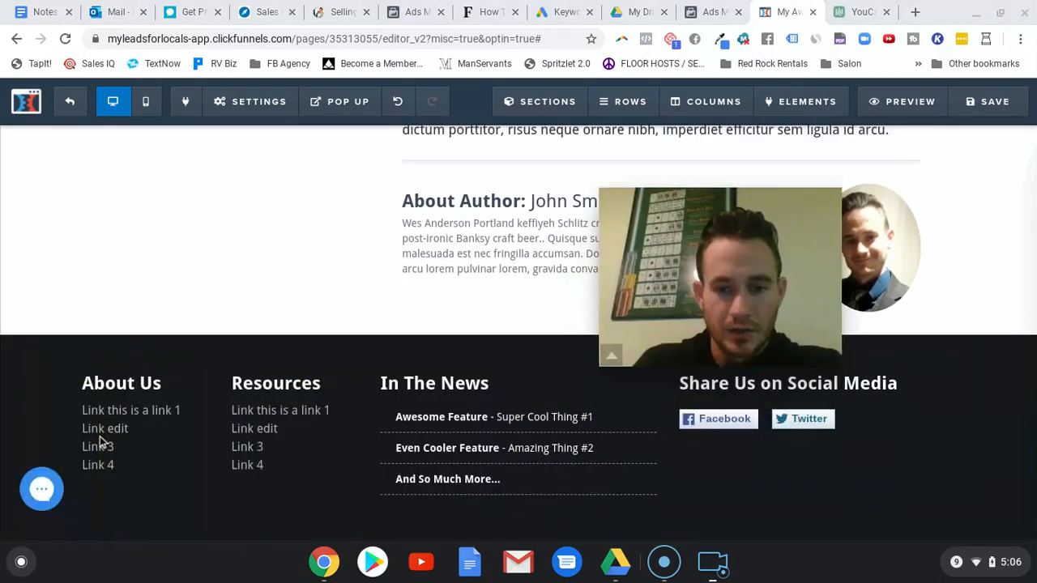
{"action": "scroll", "coordinate": [253, 449], "scroll_direction": "down", "scroll_amount": 1}
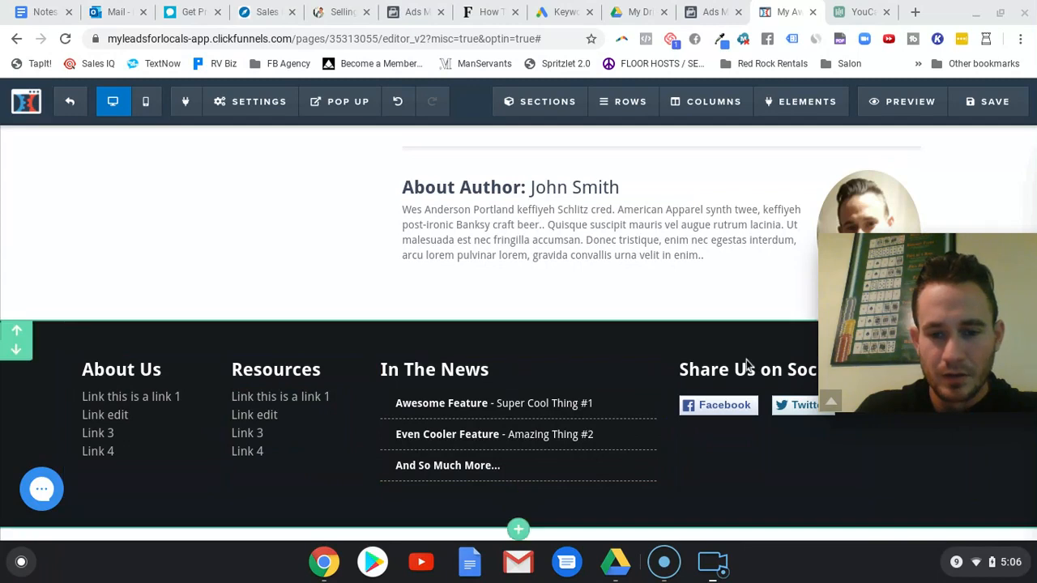
{"action": "left_click_drag", "start_coordinate": [756, 374], "coordinate": [720, 388]}
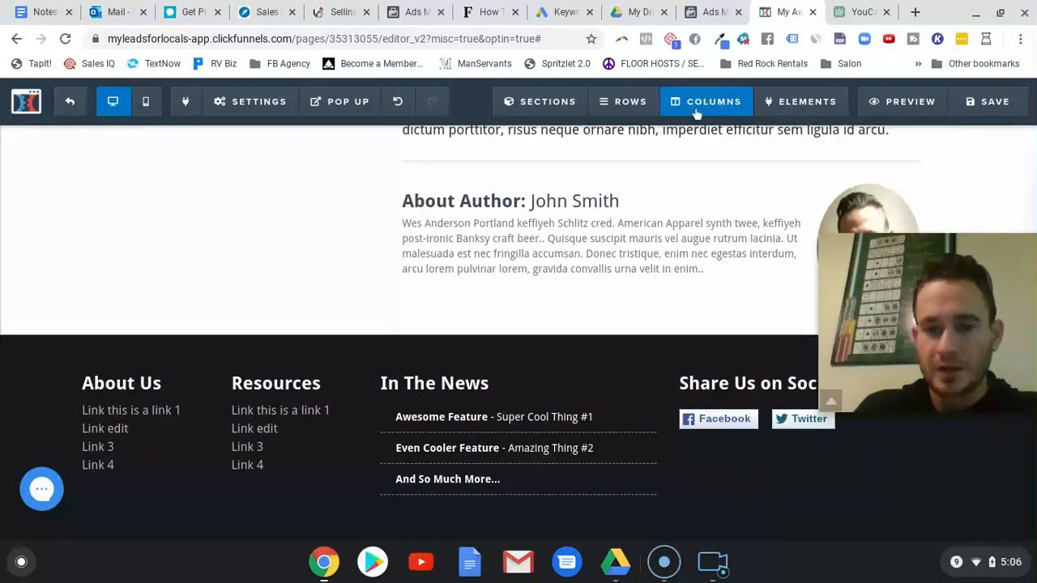
{"action": "left_click", "coordinate": [640, 131]}
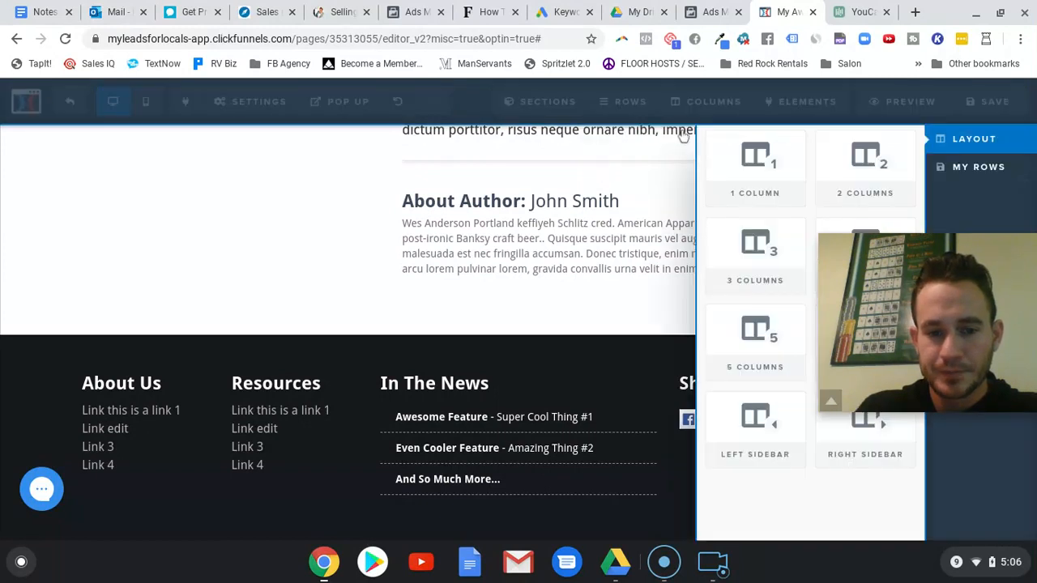
{"action": "left_click_drag", "start_coordinate": [575, 331], "coordinate": [531, 384]}
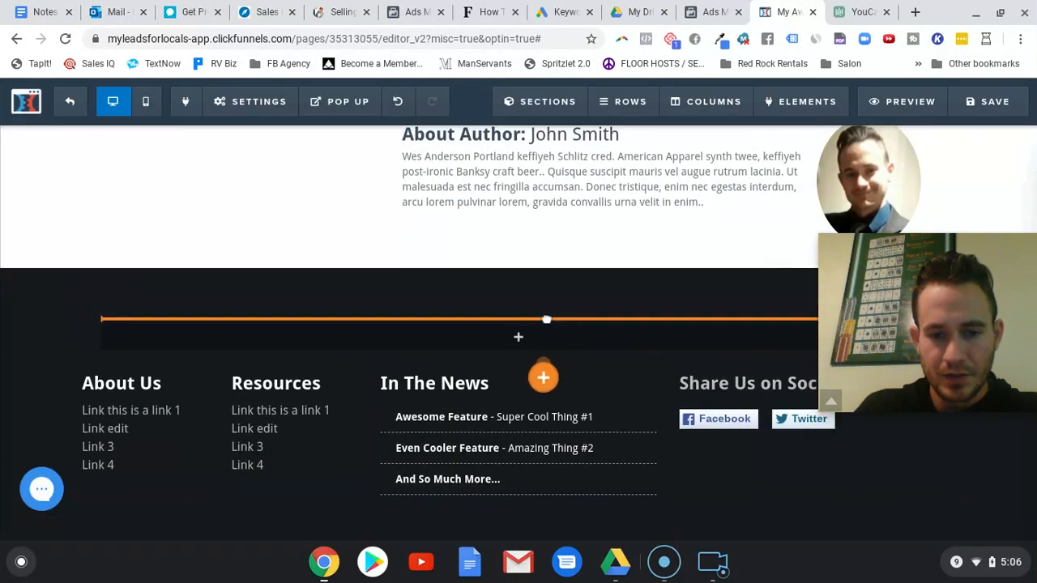
{"action": "left_click_drag", "start_coordinate": [651, 337], "coordinate": [653, 338]}
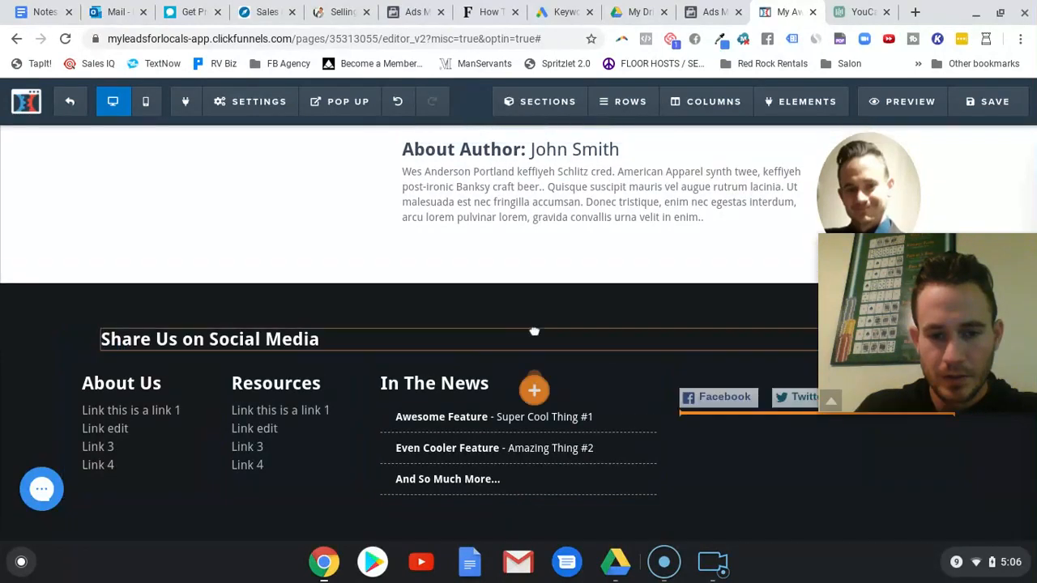
{"action": "left_click_drag", "start_coordinate": [332, 343], "coordinate": [312, 350]}
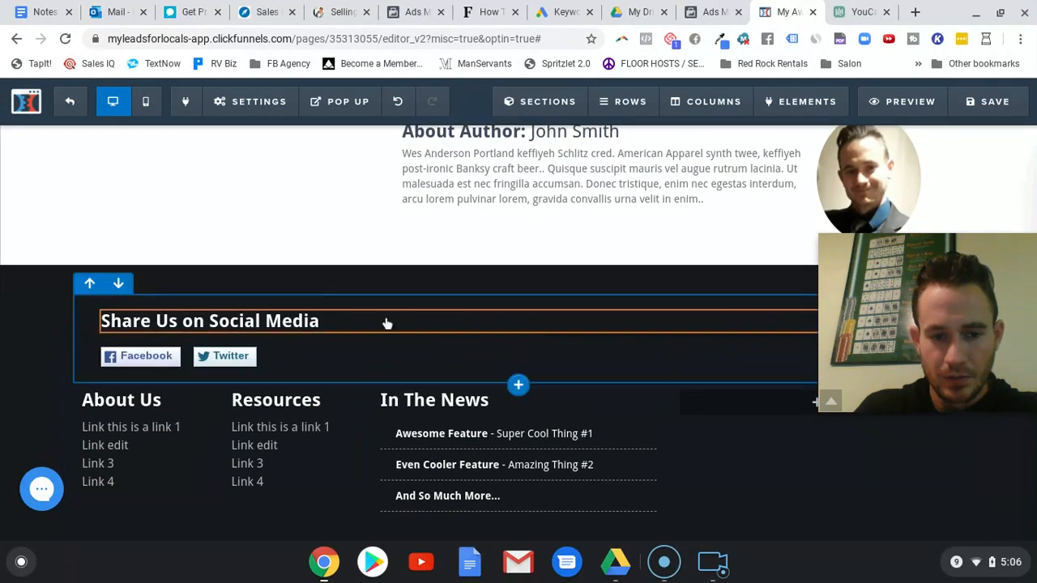
Center the Share Us on Social Media heading and set the social share buttons' alignment to Center.
{"action": "left_click", "coordinate": [322, 325]}
{"action": "left_click", "coordinate": [245, 299]}
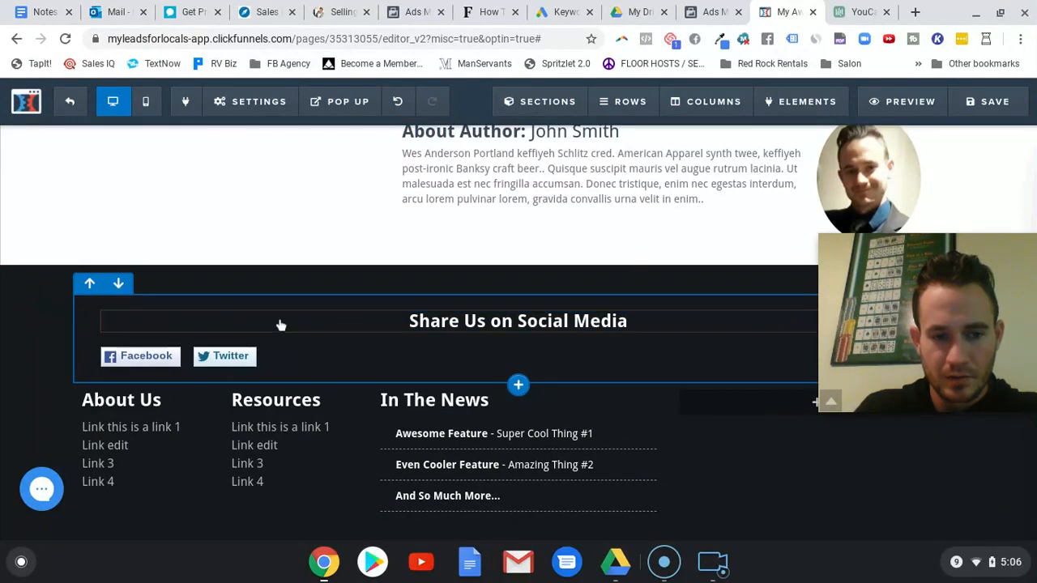
{"action": "left_click", "coordinate": [262, 354]}
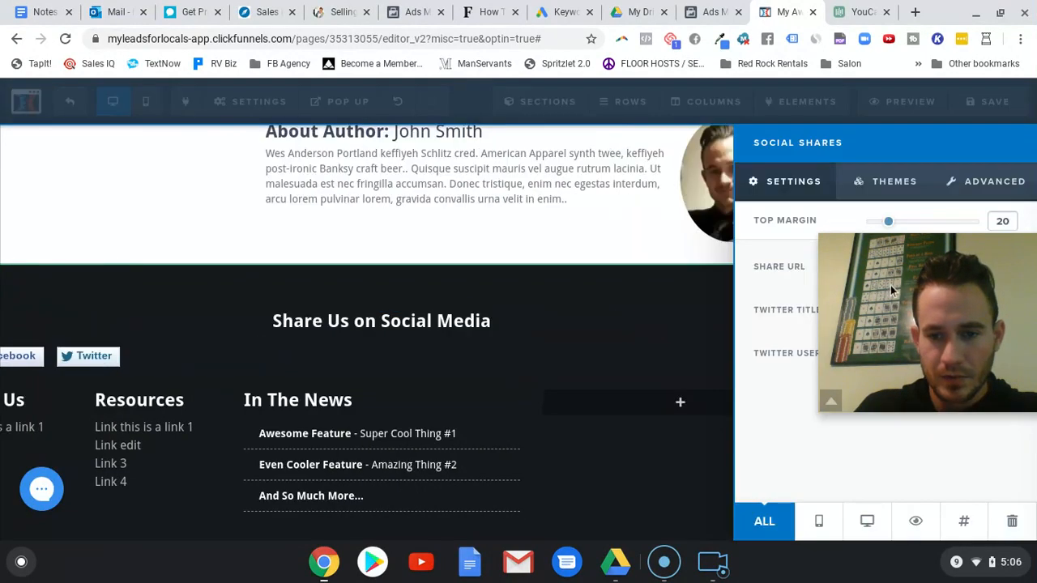
{"action": "left_click", "coordinate": [980, 184]}
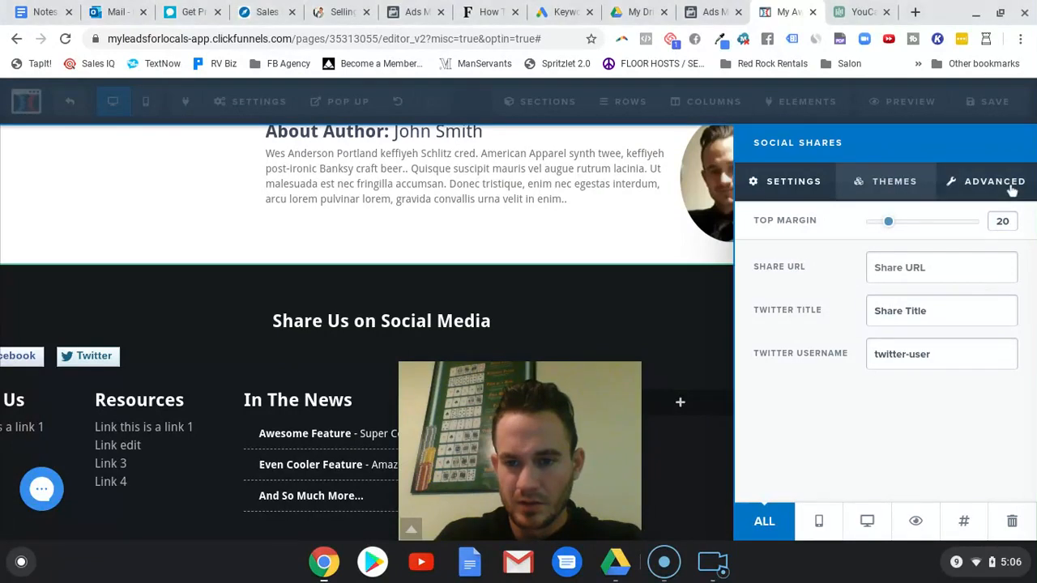
{"action": "left_click", "coordinate": [983, 269]}
{"action": "left_click", "coordinate": [891, 322]}
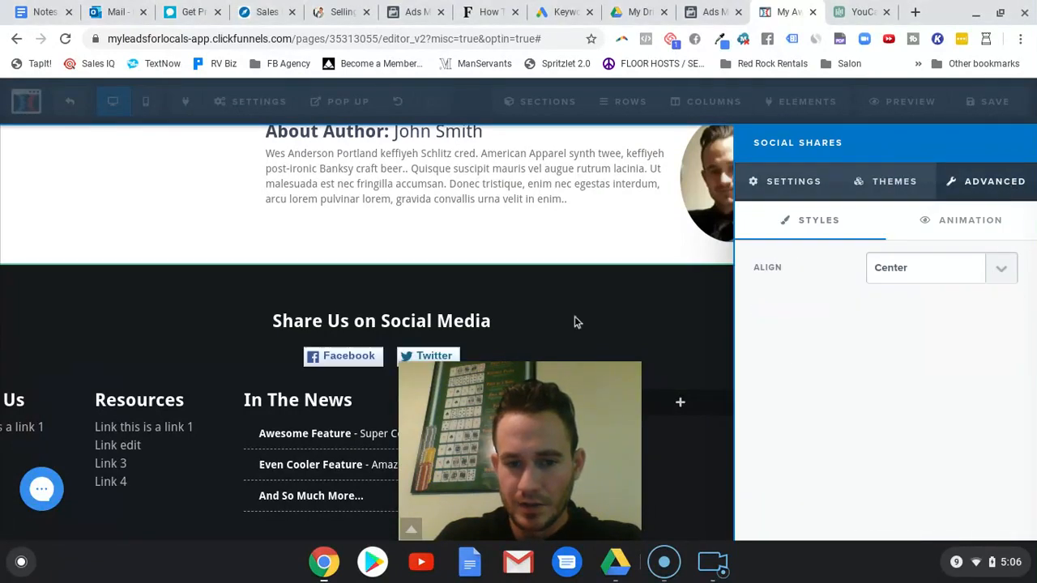
{"action": "left_click", "coordinate": [563, 366]}
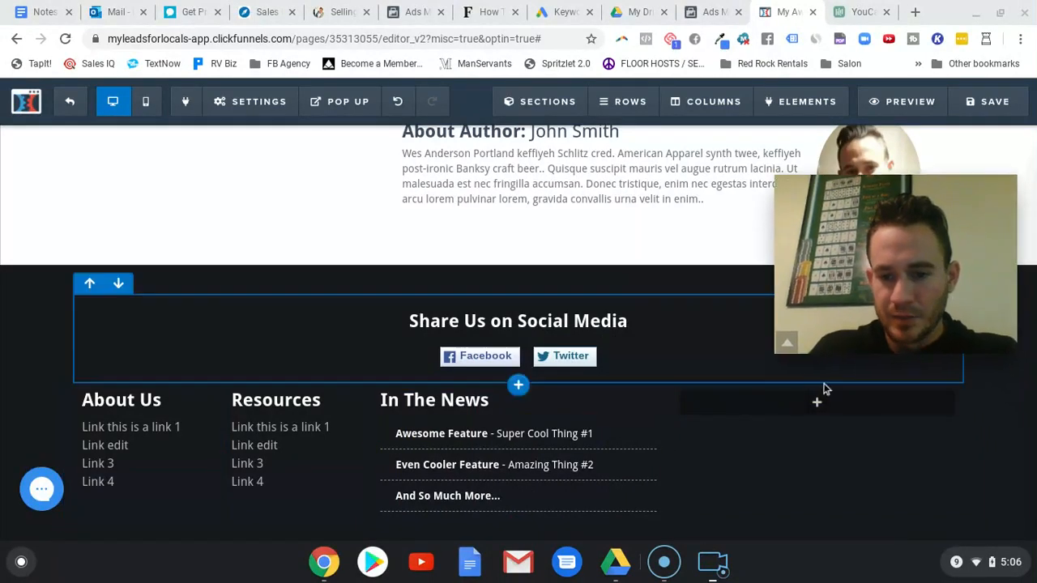
Delete the footer row holding the About Us, Resources and In The News columns.
{"action": "left_click", "coordinate": [960, 369]}
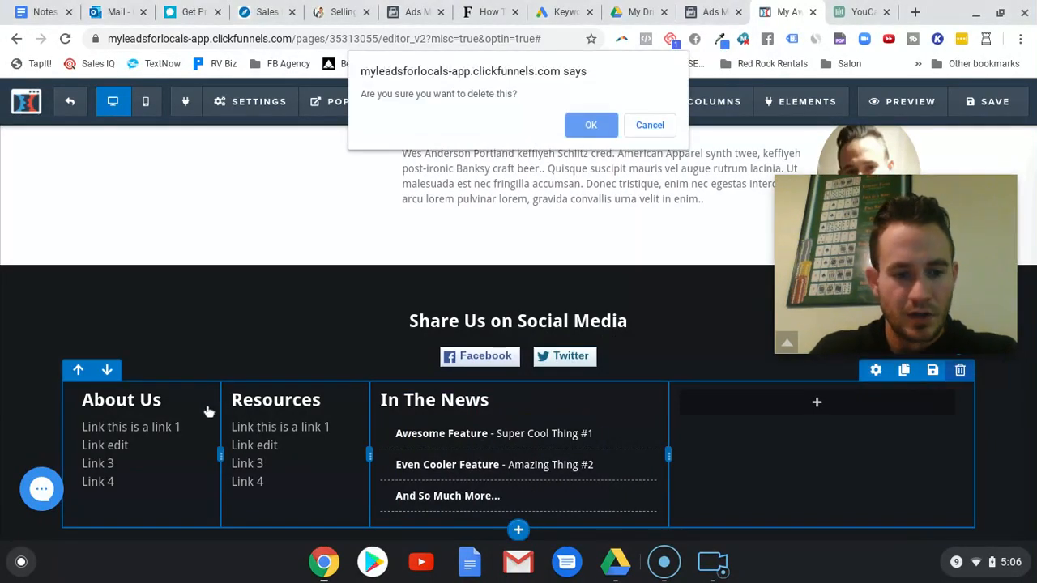
{"action": "left_click", "coordinate": [590, 125]}
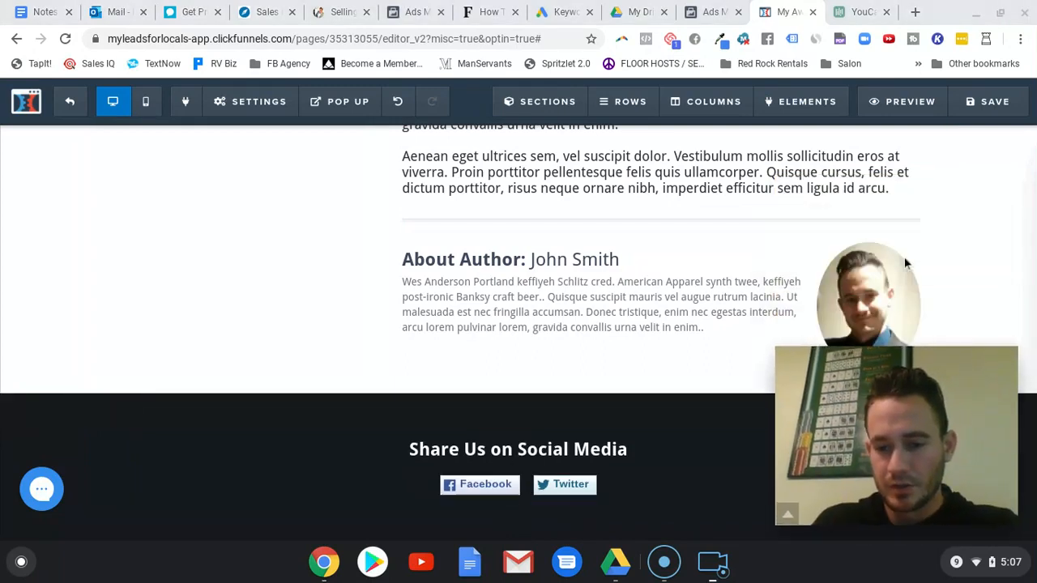
Add an image element to the sidebar column below the newsletter sign-up form.
{"action": "scroll", "coordinate": [650, 252], "scroll_direction": "up", "scroll_amount": 1}
{"action": "scroll", "coordinate": [650, 252], "scroll_direction": "up", "scroll_amount": 10}
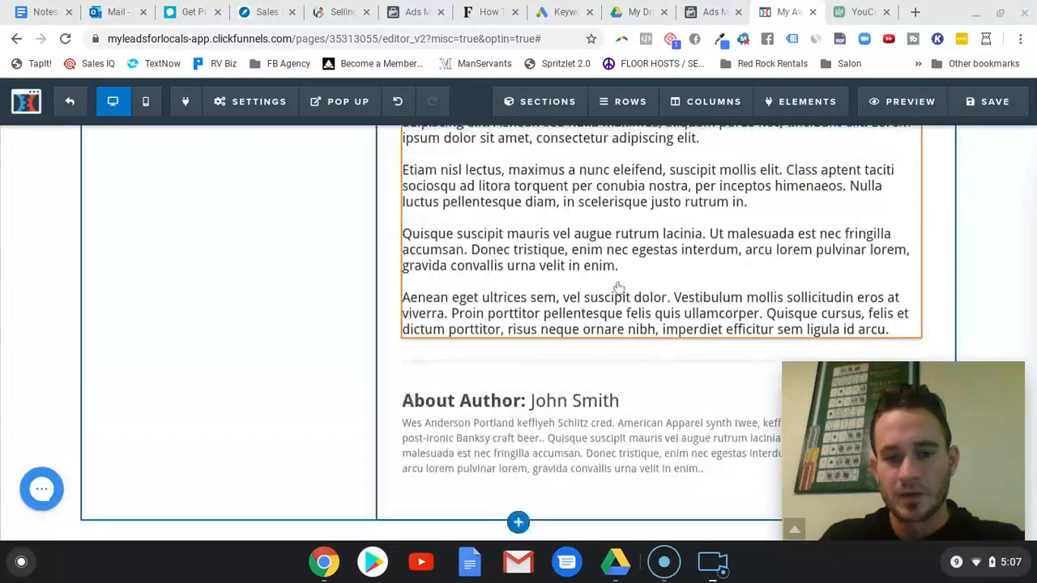
{"action": "scroll", "coordinate": [173, 167], "scroll_direction": "up", "scroll_amount": 4}
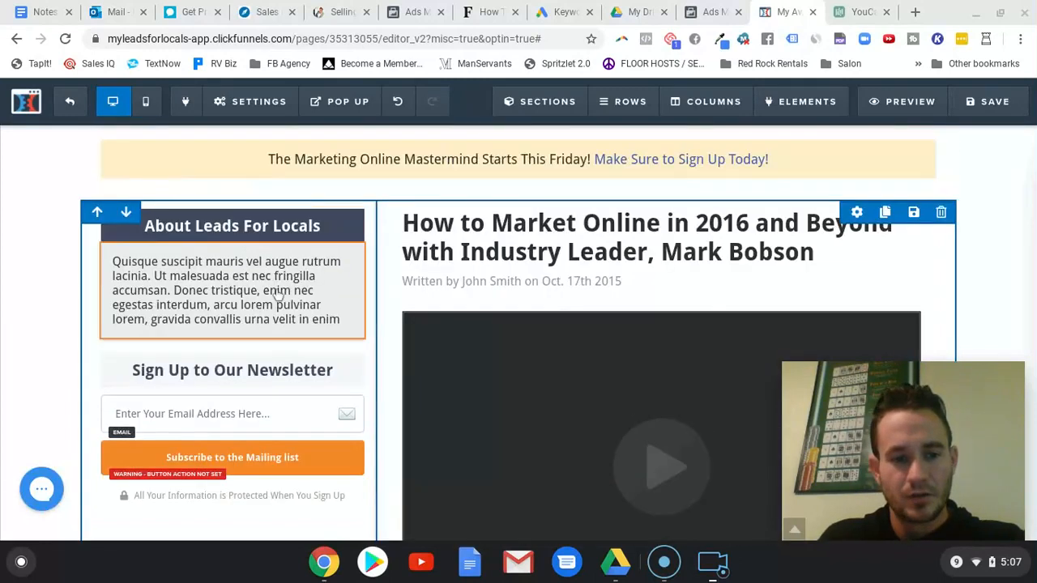
{"action": "scroll", "coordinate": [718, 296], "scroll_direction": "down", "scroll_amount": 2}
{"action": "mouse_move", "coordinate": [798, 105]}
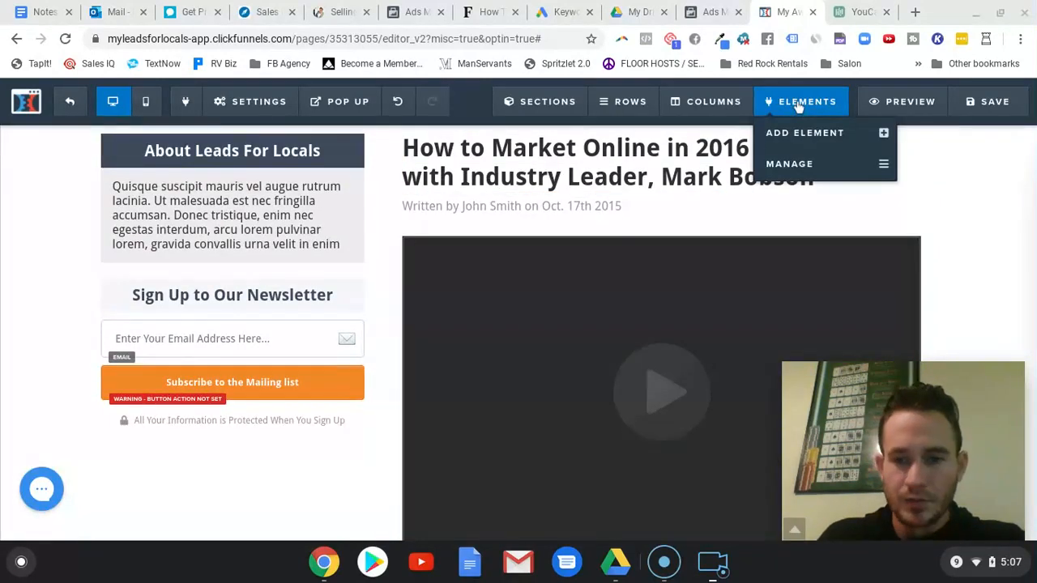
{"action": "left_click", "coordinate": [762, 132]}
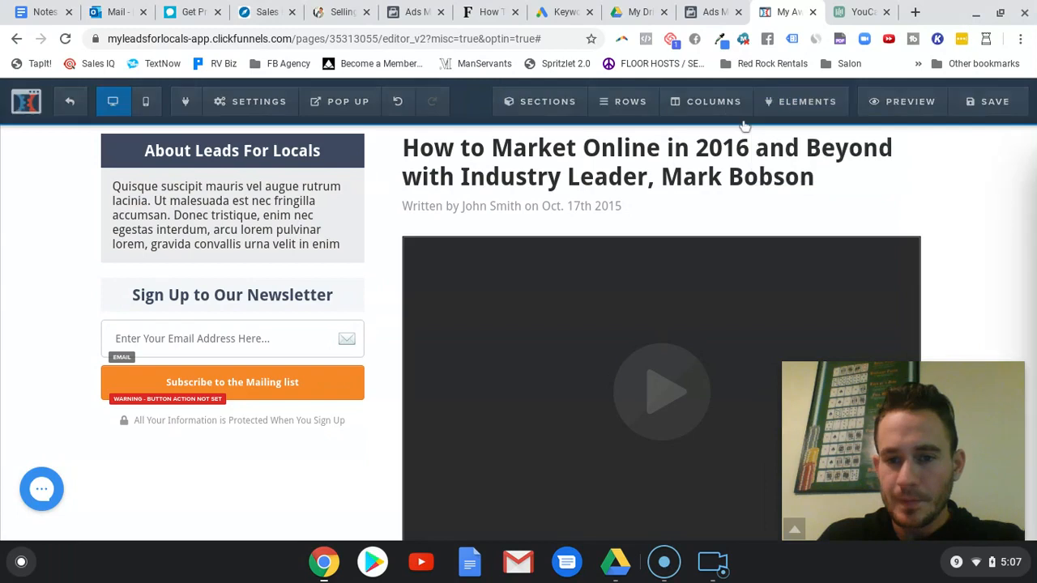
{"action": "mouse_move", "coordinate": [754, 437]}
{"action": "left_mouse_down"}
{"action": "mouse_move", "coordinate": [255, 438]}
{"action": "mouse_move", "coordinate": [240, 429]}
{"action": "mouse_move", "coordinate": [296, 430]}
{"action": "left_mouse_up"}
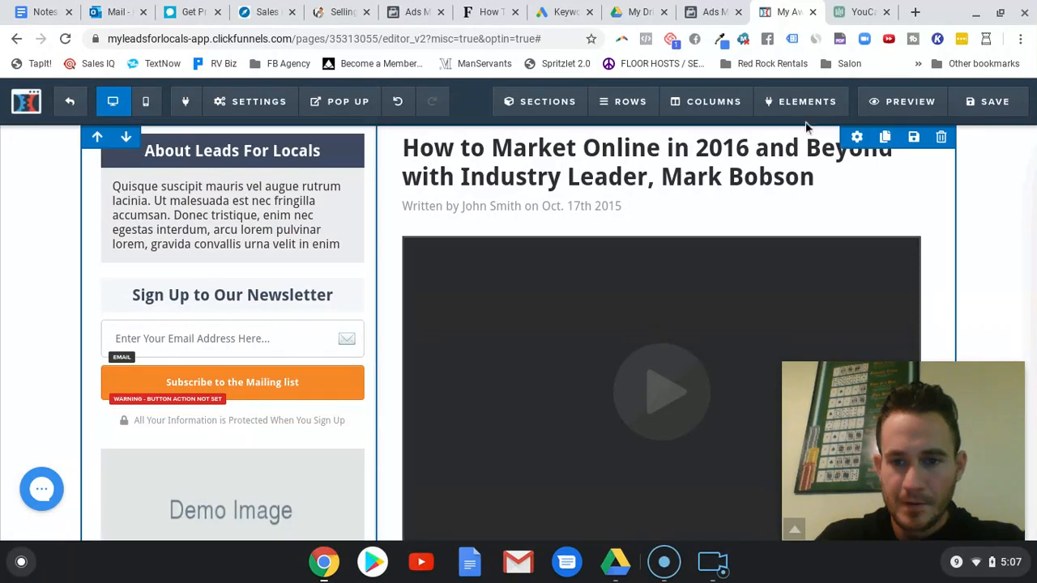
Replace the sidebar's demo image with the "Get Your Free Burial Insurance Quote" banner from the uploaded images library.
{"action": "scroll", "coordinate": [273, 395], "scroll_direction": "down", "scroll_amount": 2}
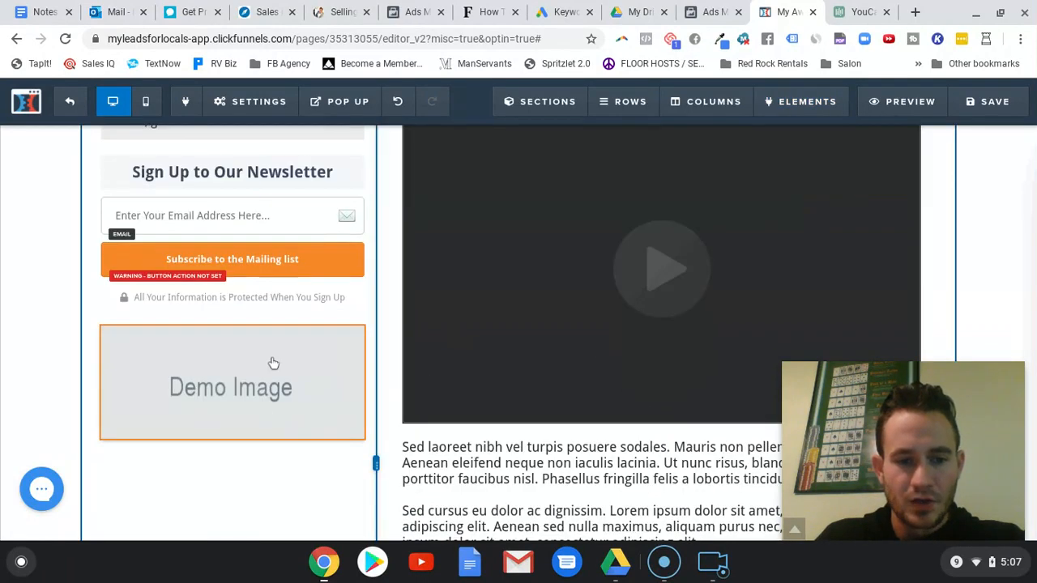
{"action": "left_click", "coordinate": [273, 363]}
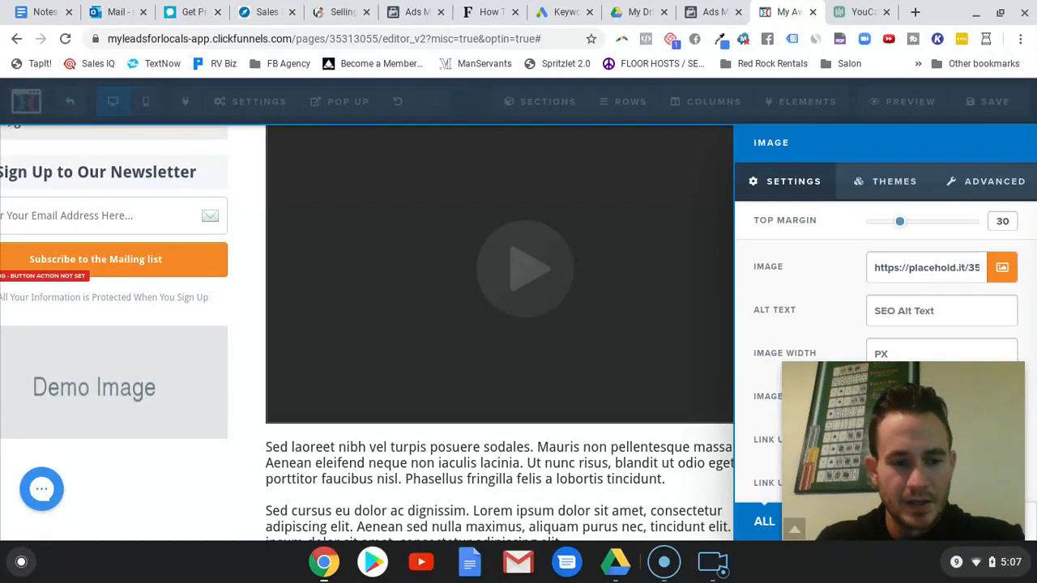
{"action": "left_click", "coordinate": [1004, 269]}
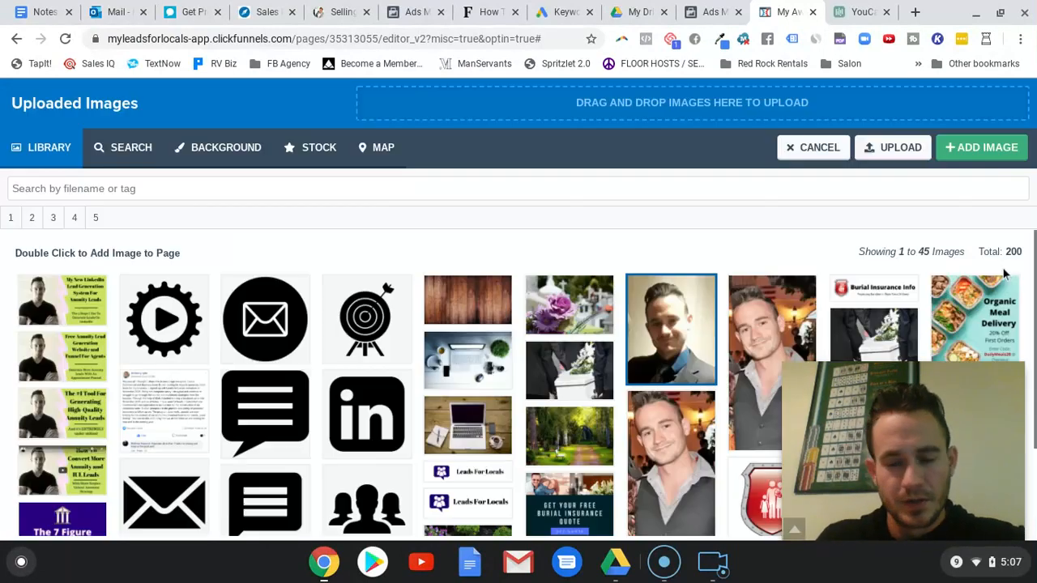
{"action": "scroll", "coordinate": [555, 334], "scroll_direction": "down", "scroll_amount": 1}
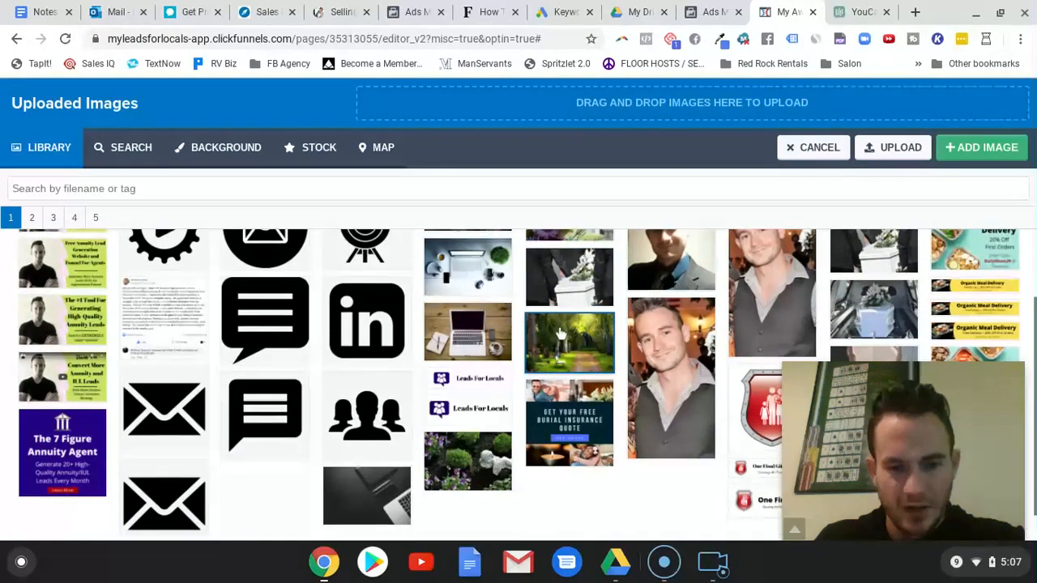
{"action": "left_click", "coordinate": [577, 428]}
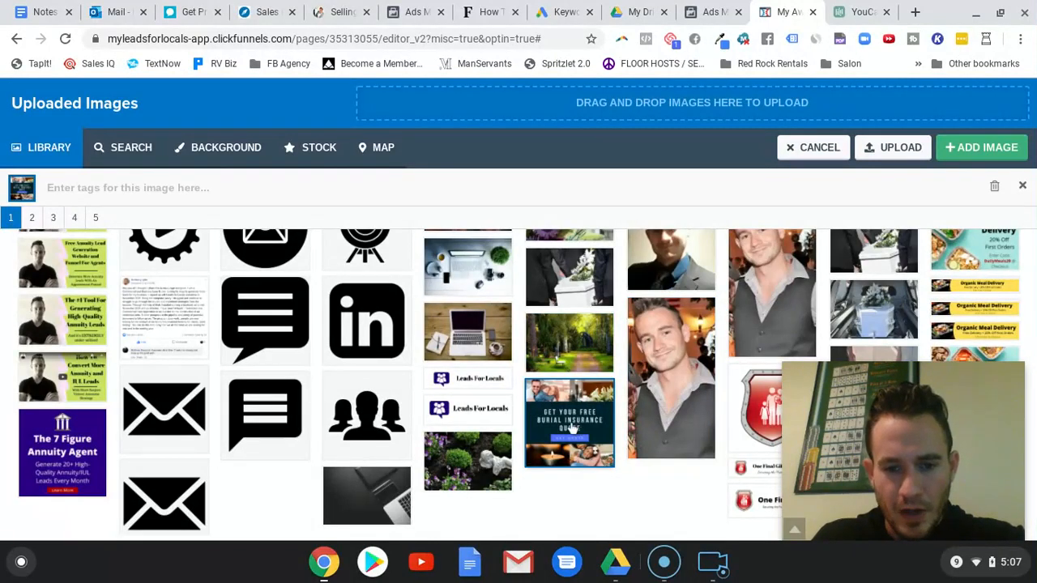
{"action": "left_click", "coordinate": [976, 154]}
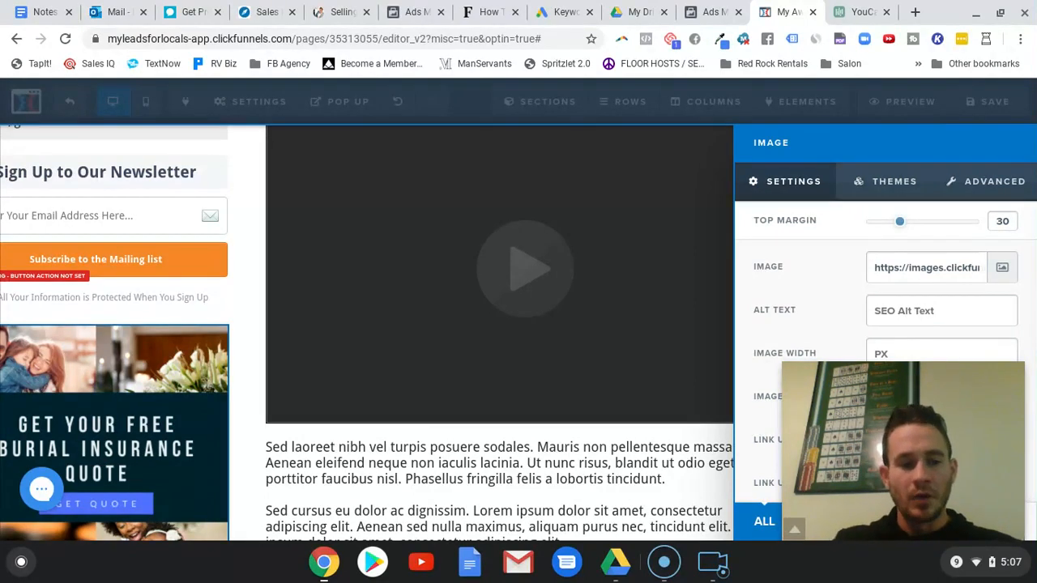
{"action": "left_click", "coordinate": [392, 264]}
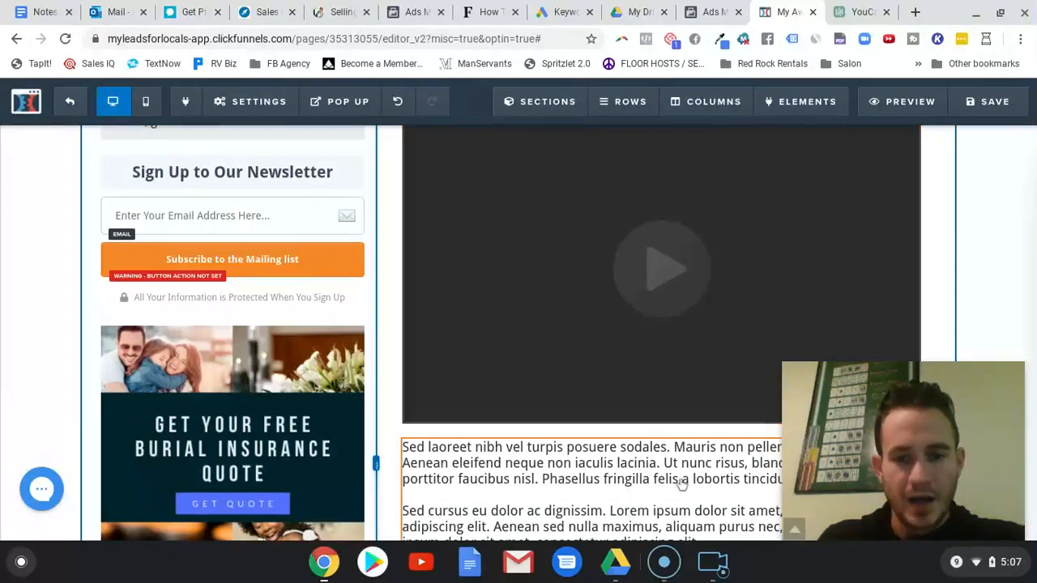
Set the link URL of the sidebar's burial insurance banner to #.
{"action": "scroll", "coordinate": [680, 483], "scroll_direction": "down", "scroll_amount": 1}
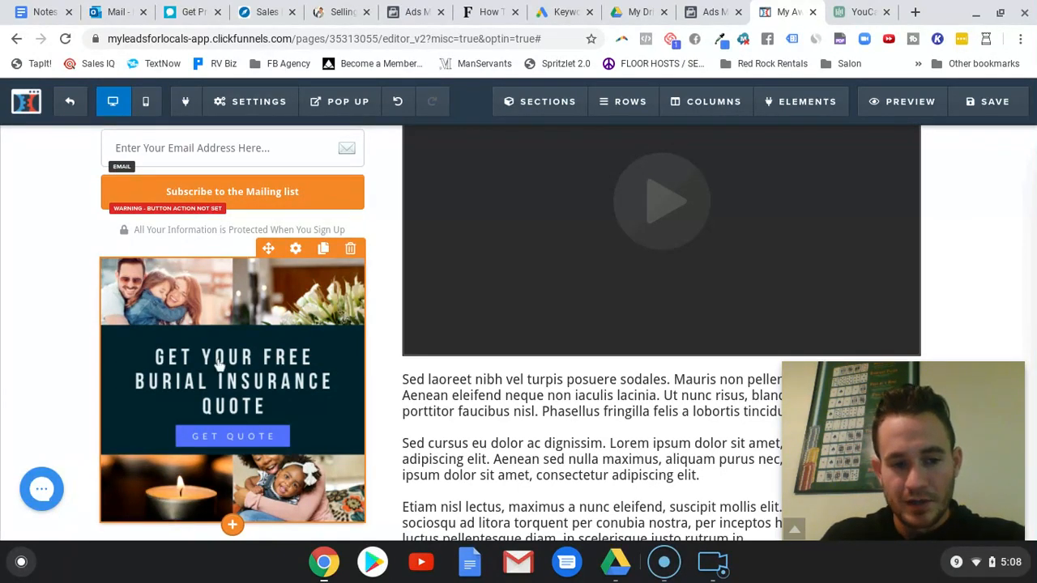
{"action": "scroll", "coordinate": [317, 389], "scroll_direction": "down", "scroll_amount": 1}
{"action": "left_click", "coordinate": [266, 327]}
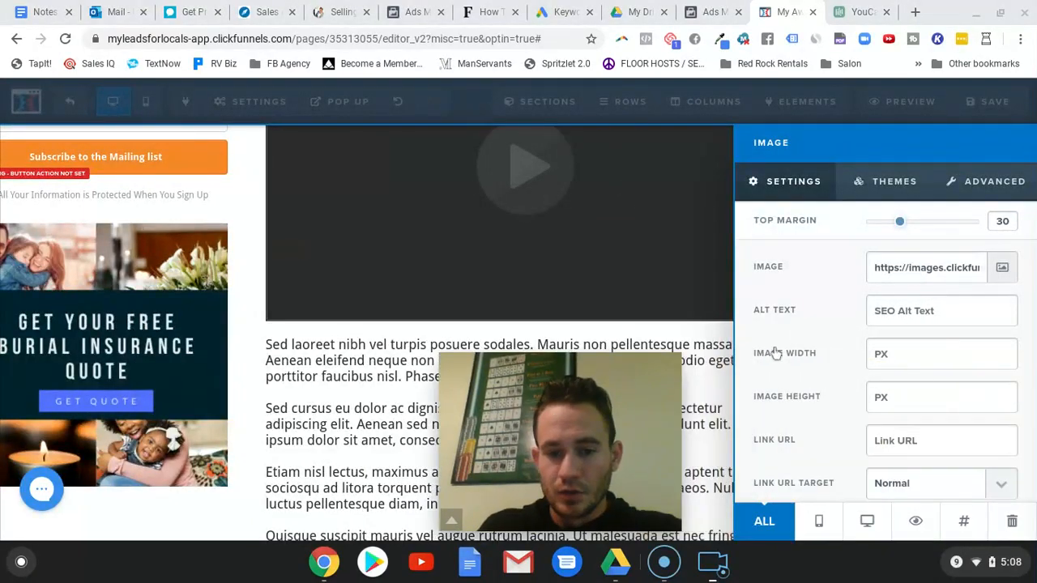
{"action": "left_click", "coordinate": [900, 440]}
{"action": "type", "text": "#"}
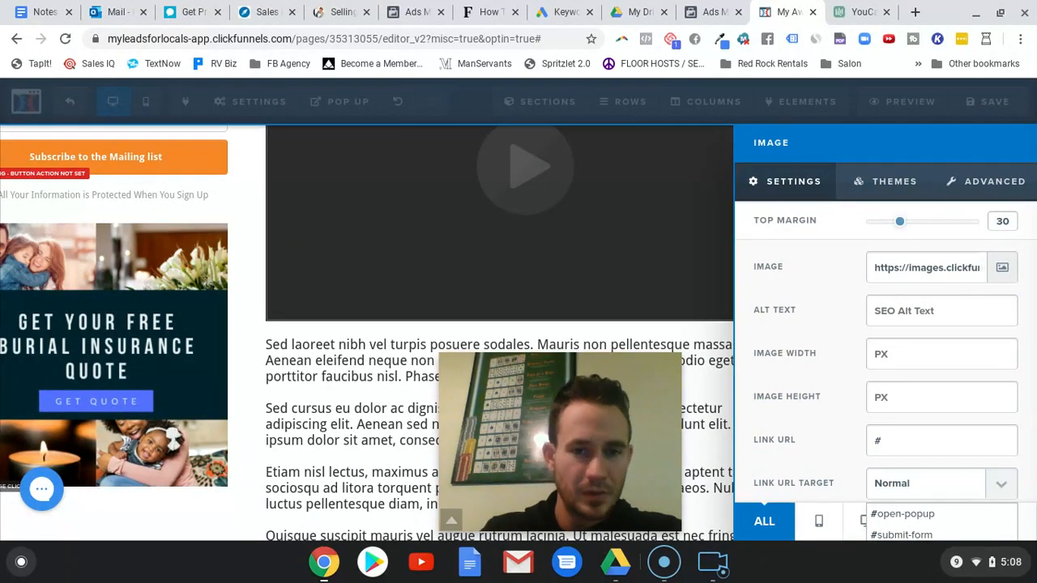
{"action": "left_click", "coordinate": [510, 289]}
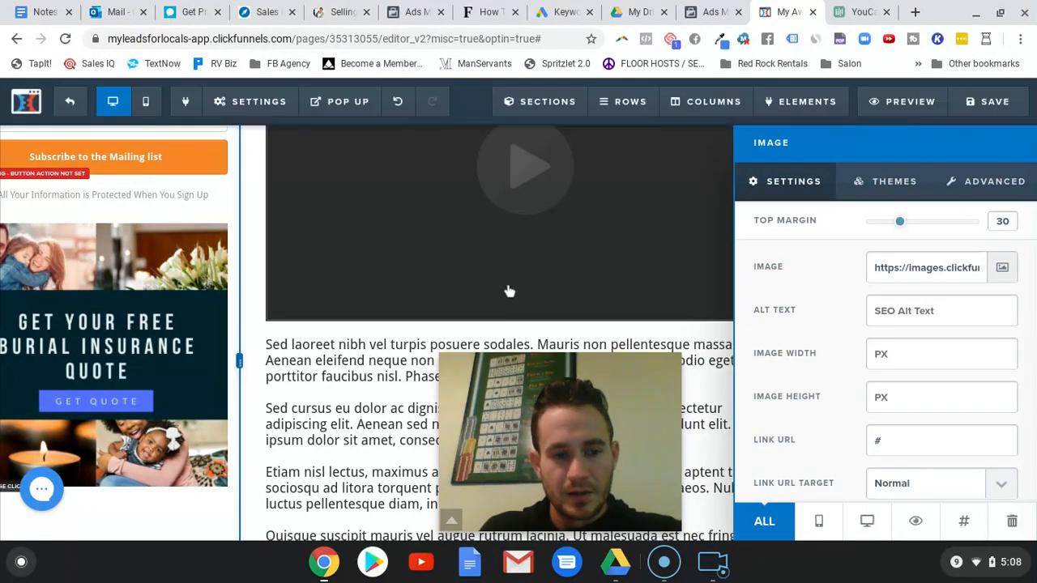
Add a button element between the divider under the article text and the About Author box.
{"action": "scroll", "coordinate": [859, 349], "scroll_direction": "down", "scroll_amount": 3}
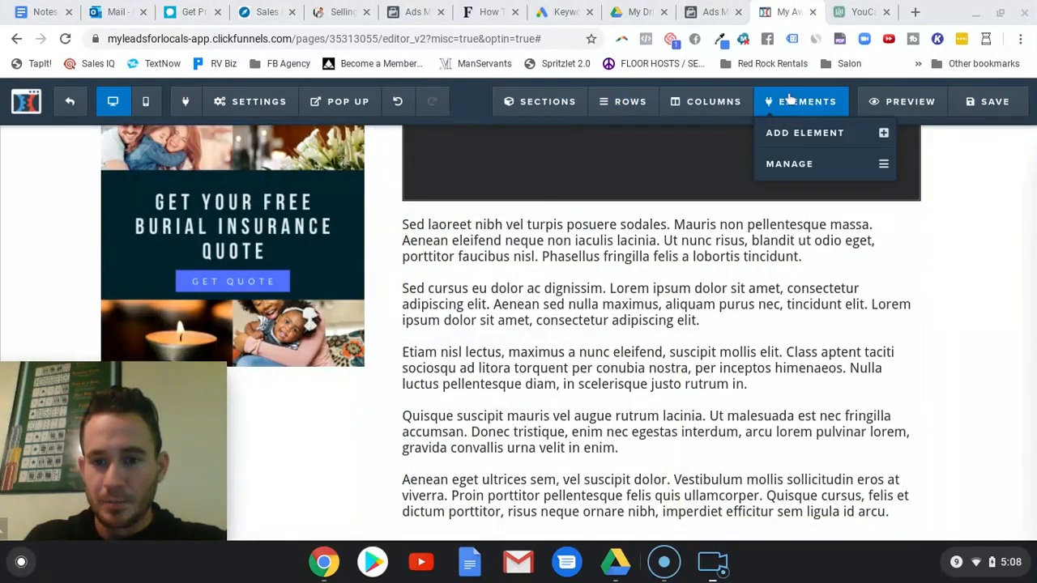
{"action": "scroll", "coordinate": [739, 359], "scroll_direction": "down", "scroll_amount": 1}
{"action": "scroll", "coordinate": [754, 324], "scroll_direction": "down", "scroll_amount": 8}
{"action": "scroll", "coordinate": [766, 254], "scroll_direction": "up", "scroll_amount": 5}
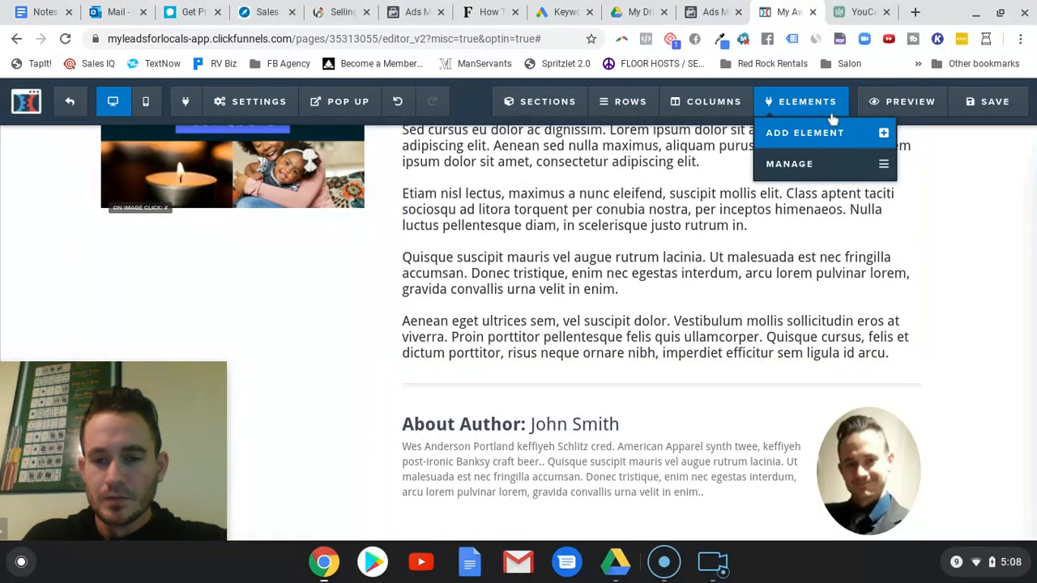
{"action": "left_click", "coordinate": [803, 133]}
{"action": "scroll", "coordinate": [792, 332], "scroll_direction": "down", "scroll_amount": 3}
{"action": "scroll", "coordinate": [792, 333], "scroll_direction": "down", "scroll_amount": 2}
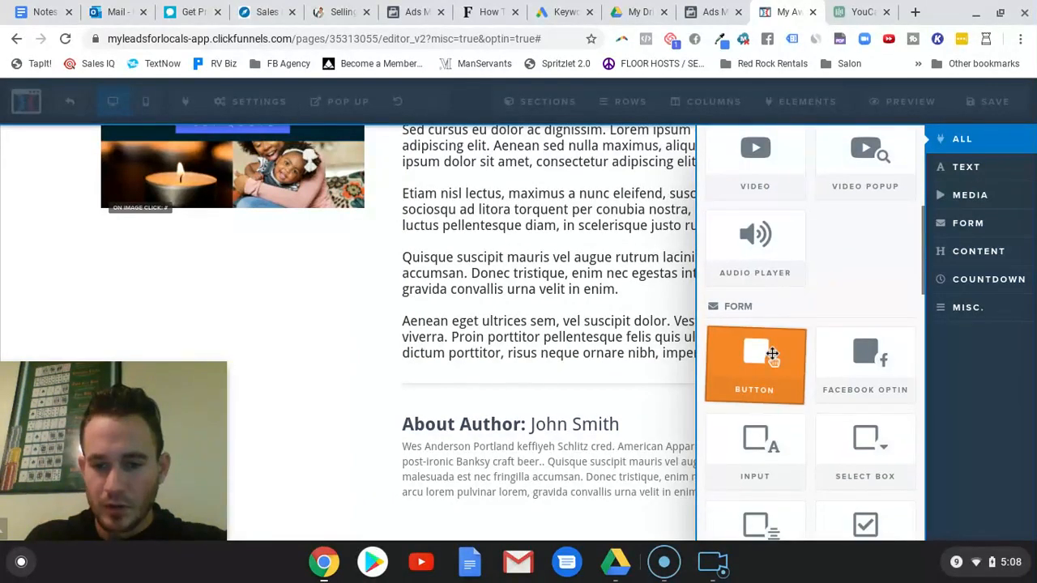
{"action": "left_click_drag", "start_coordinate": [650, 369], "coordinate": [595, 377]}
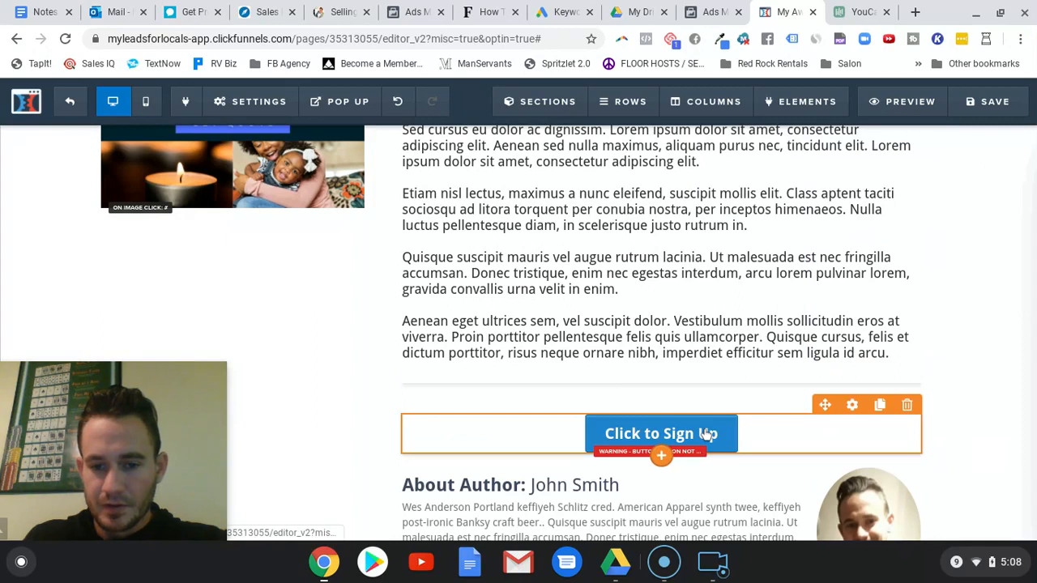
Change the new button's text to "Get your free burial insurance quote".
{"action": "left_click", "coordinate": [708, 435]}
{"action": "scroll", "coordinate": [855, 408], "scroll_direction": "down", "scroll_amount": 2}
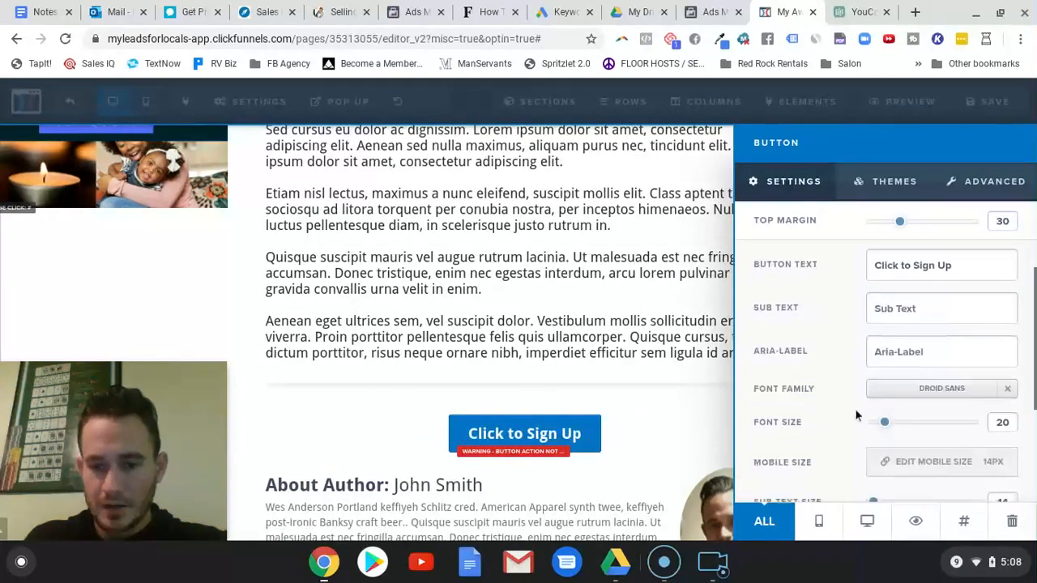
{"action": "scroll", "coordinate": [869, 343], "scroll_direction": "up", "scroll_amount": 2}
{"action": "triple_click", "coordinate": [932, 316]}
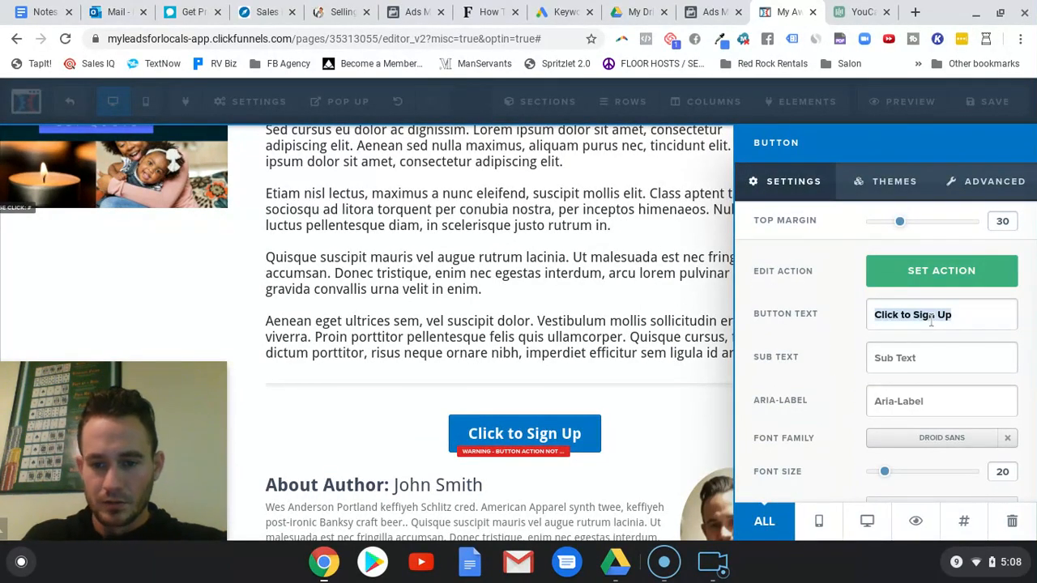
{"action": "type", "text": "AGet"}
{"action": "key", "text": "BackSpace"}
{"action": "key", "text": "BackSpace"}
{"action": "key", "text": "BackSpace"}
{"action": "key", "text": "BackSpace"}
{"action": "type", "text": "Get your free burial insurna"}
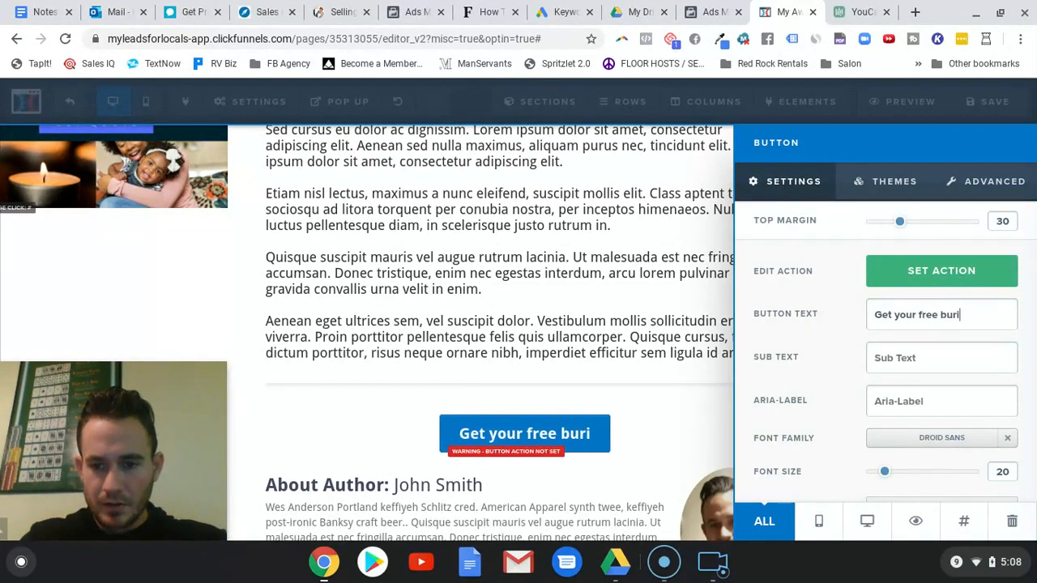
{"action": "key", "text": "BackSpace"}
{"action": "key", "text": "BackSpace"}
{"action": "type", "text": "ance quote"}
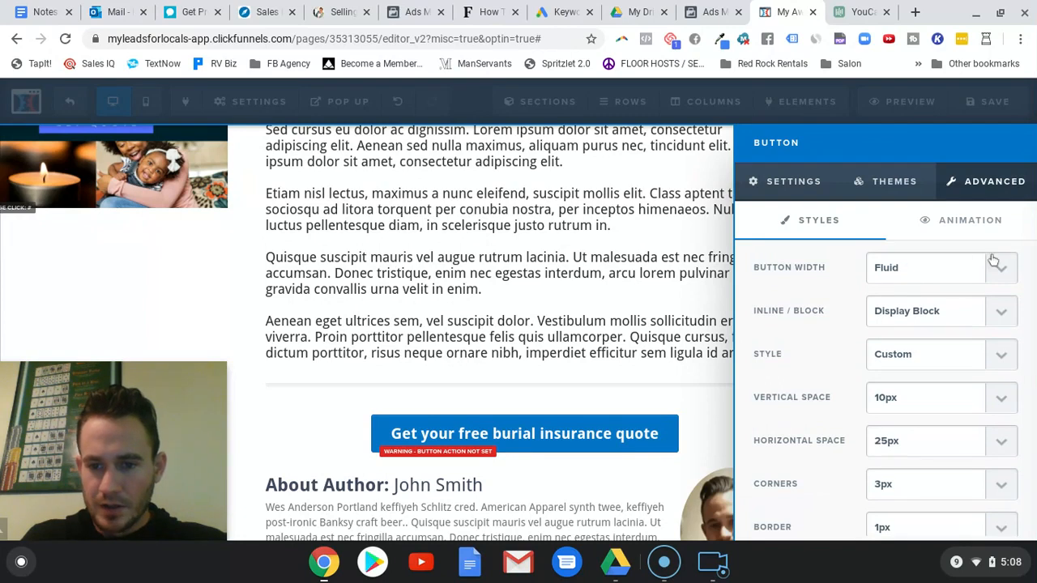
Set the quote button's width to Fill Width and its button effect to Pulse Glow (loop).
{"action": "left_click", "coordinate": [1009, 271]}
{"action": "left_click", "coordinate": [1003, 321]}
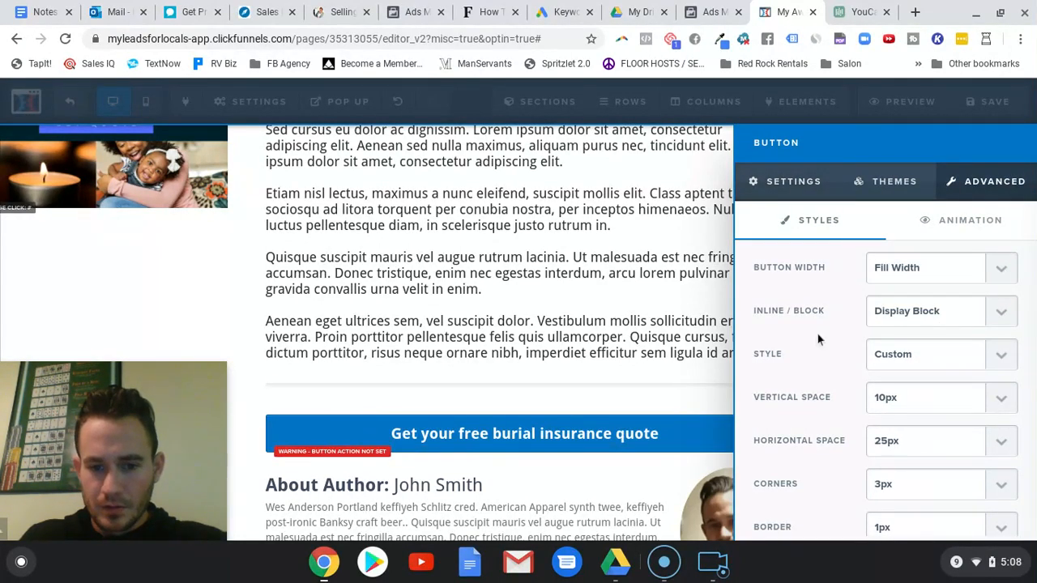
{"action": "scroll", "coordinate": [819, 337], "scroll_direction": "down", "scroll_amount": 5}
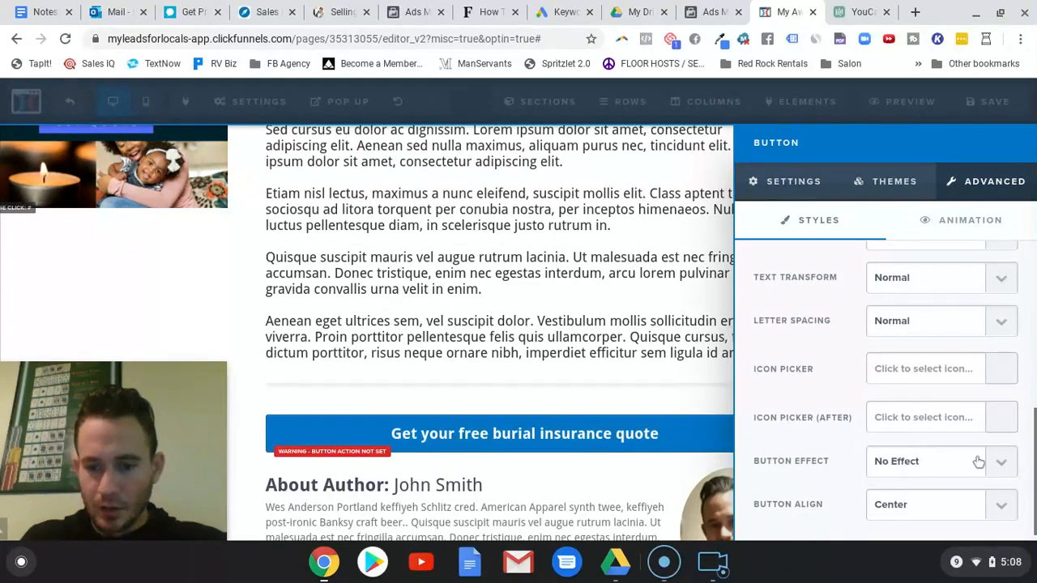
{"action": "left_click", "coordinate": [1008, 468]}
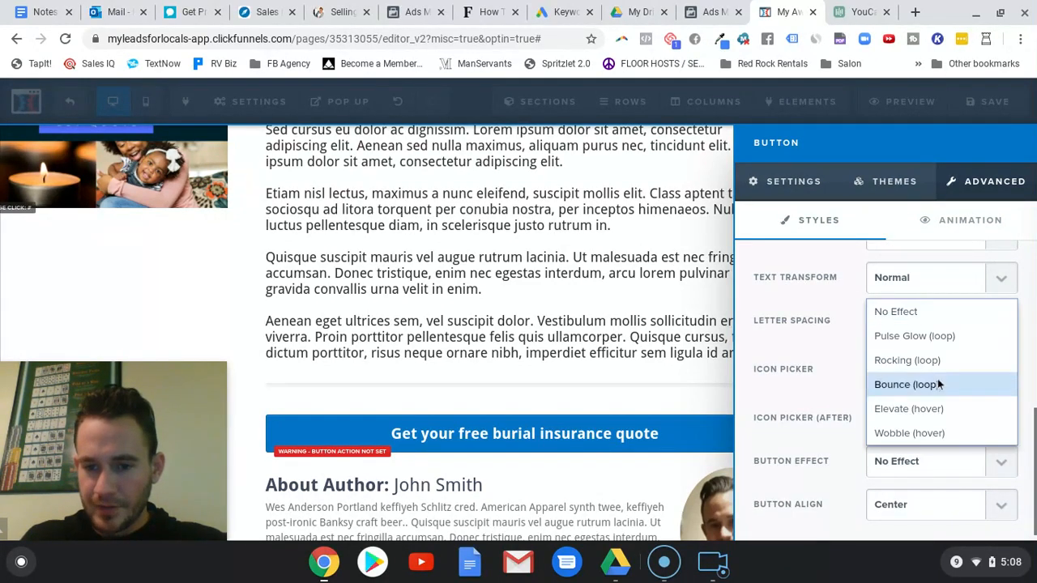
{"action": "left_click", "coordinate": [920, 334]}
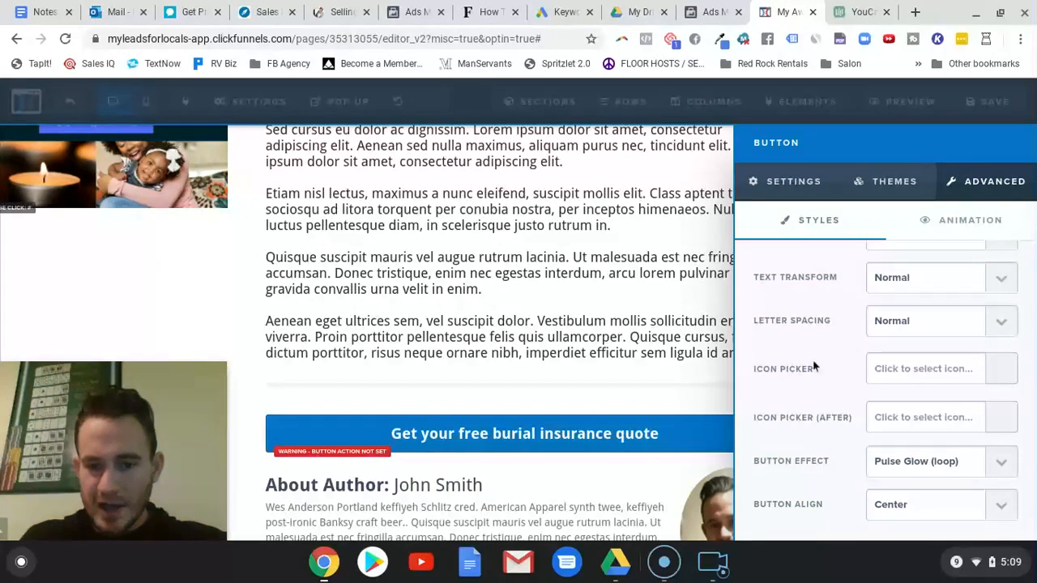
Filter the icons by "right a" and add the solid circled right arrow before the quote button's text.
{"action": "left_click", "coordinate": [1004, 372]}
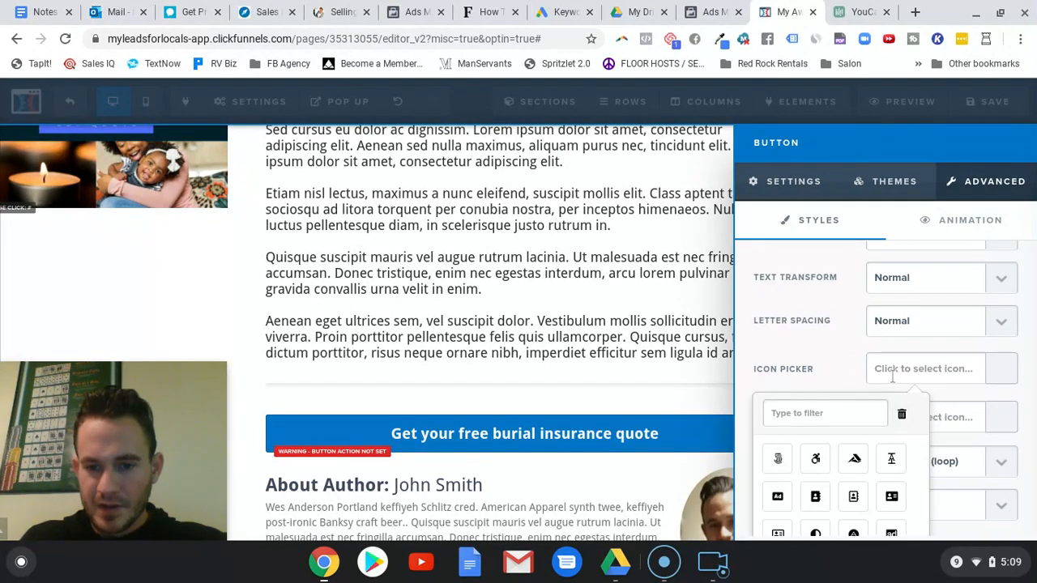
{"action": "type", "text": "right a"}
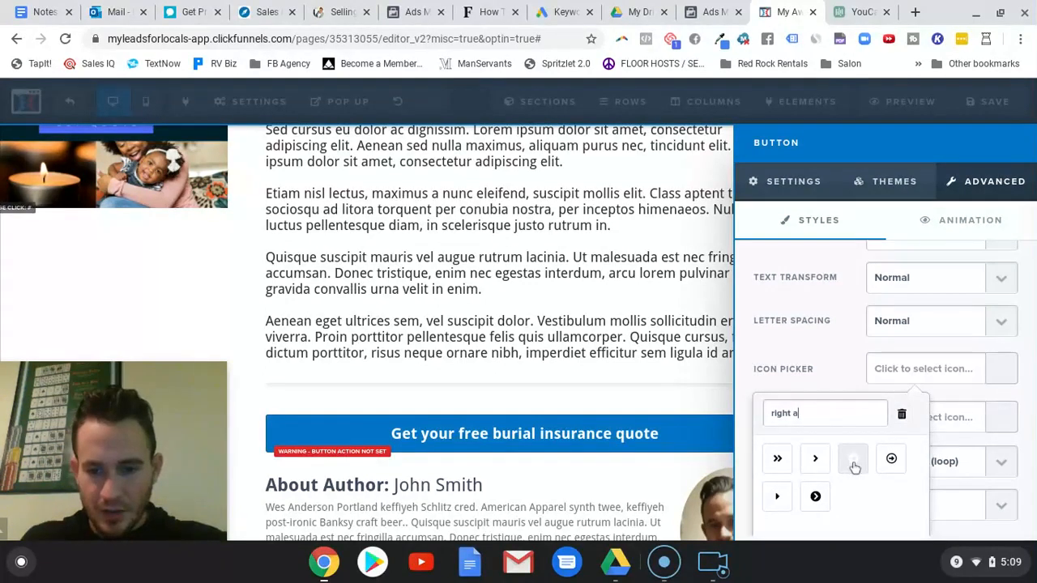
{"action": "left_click", "coordinate": [854, 459]}
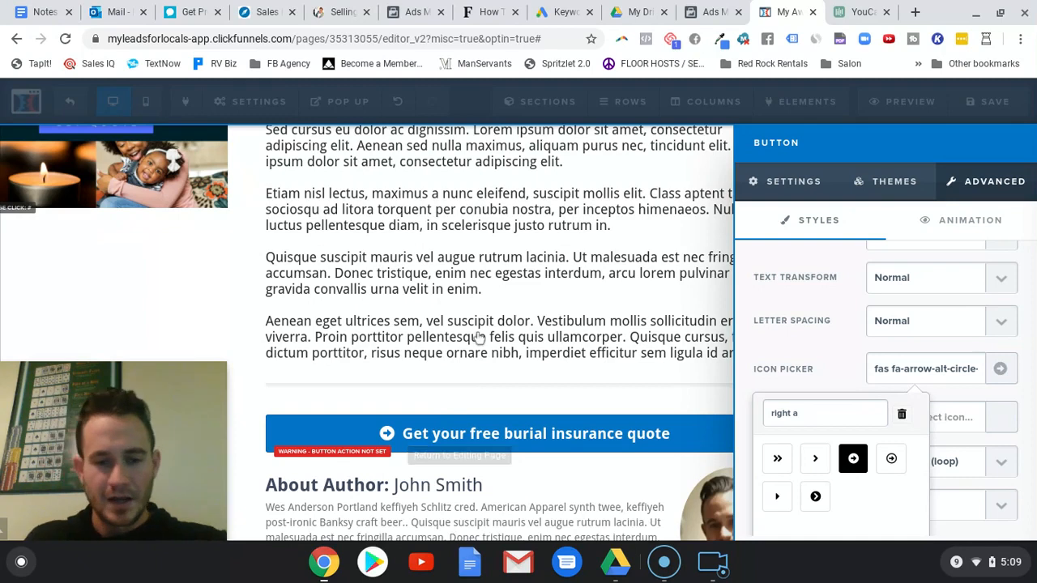
{"action": "left_click", "coordinate": [677, 322]}
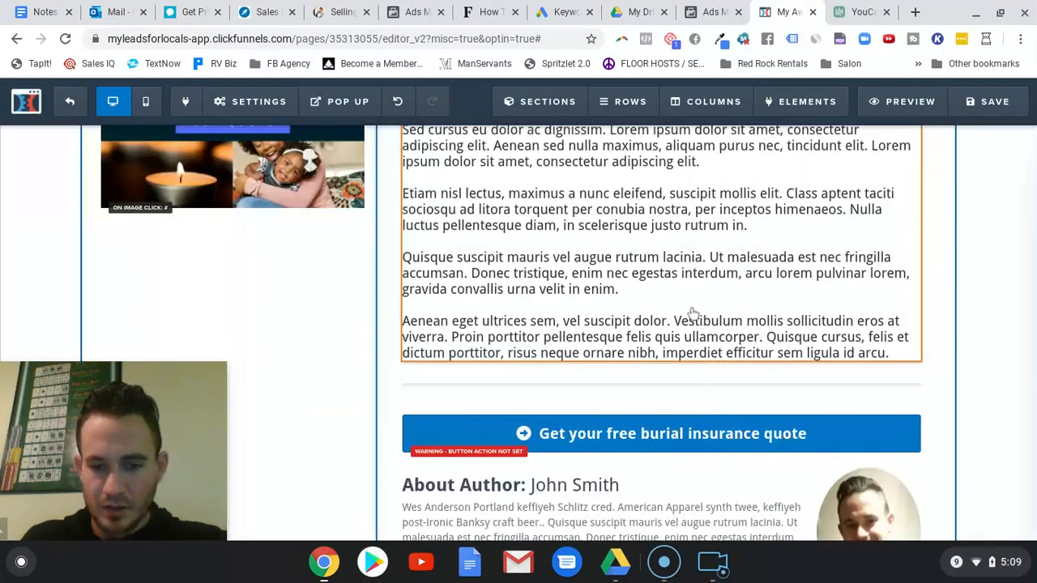
Increase the quote button's font size to 28.
{"action": "left_click", "coordinate": [685, 436]}
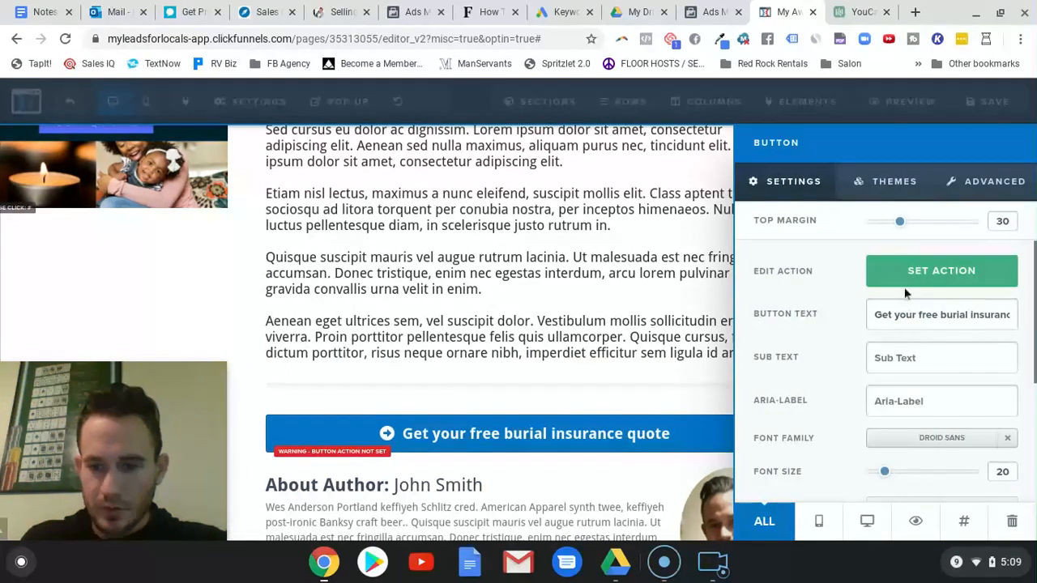
{"action": "scroll", "coordinate": [875, 357], "scroll_direction": "down", "scroll_amount": 2}
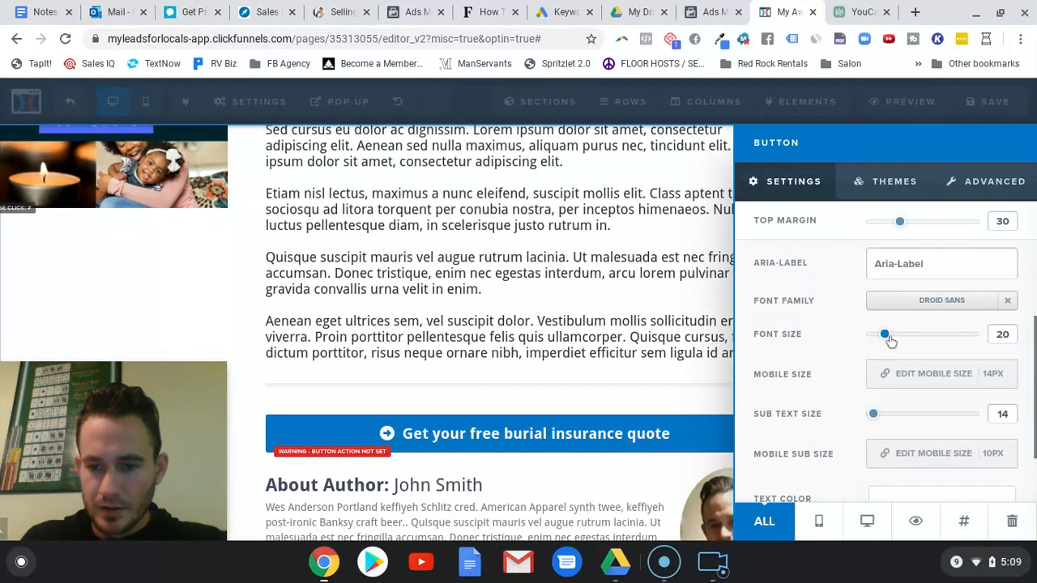
{"action": "left_click_drag", "start_coordinate": [891, 341], "coordinate": [901, 342]}
{"action": "scroll", "coordinate": [806, 396], "scroll_direction": "down", "scroll_amount": 1}
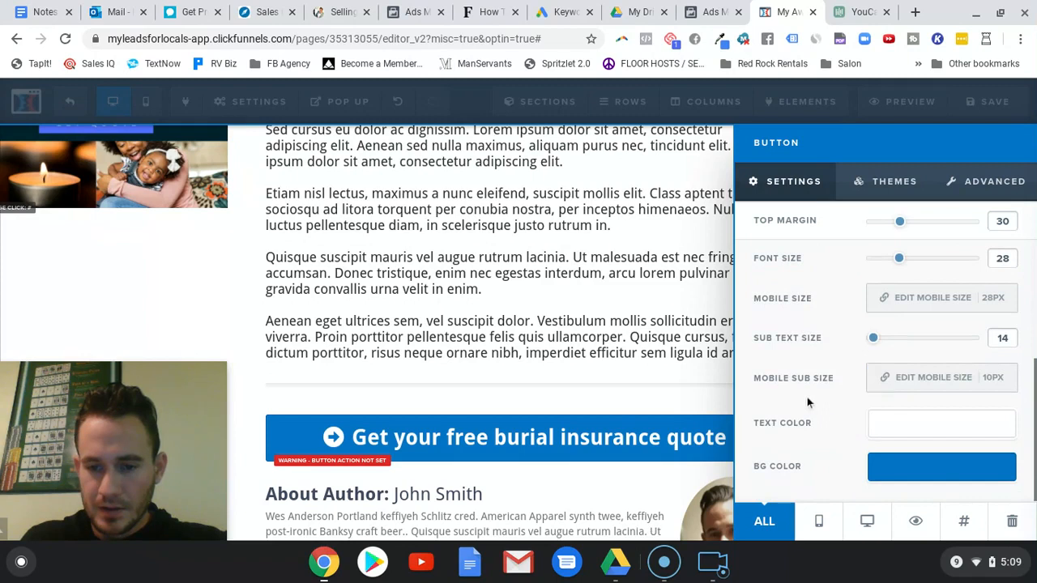
Change the quote button's background color to the dark navy swatch in the conversion colors.
{"action": "left_click", "coordinate": [948, 467]}
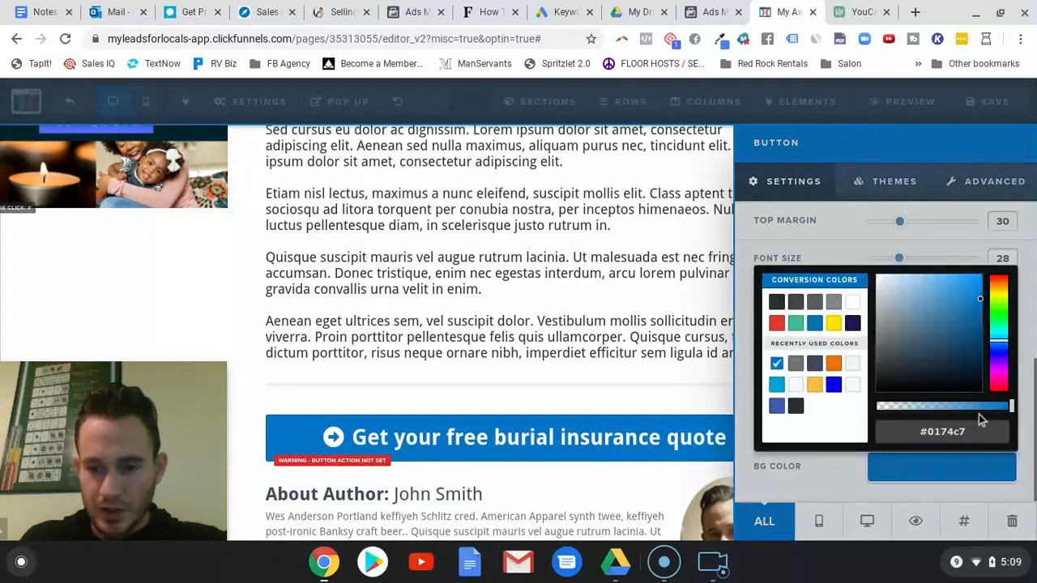
{"action": "left_click", "coordinate": [852, 323]}
{"action": "left_click", "coordinate": [780, 251]}
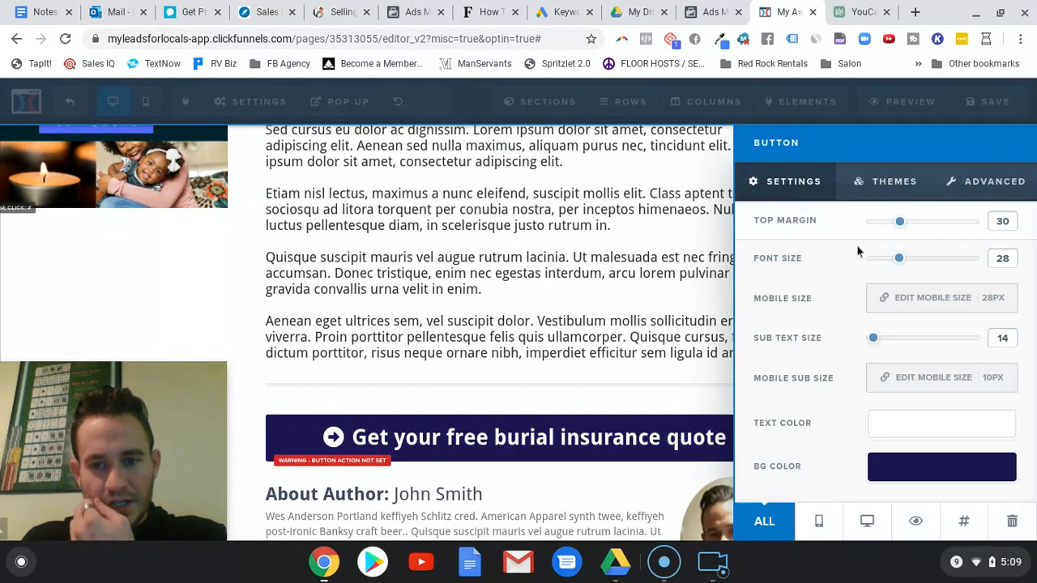
Look at the quote button's action options, including the website URL setting.
{"action": "scroll", "coordinate": [859, 253], "scroll_direction": "up", "scroll_amount": 3}
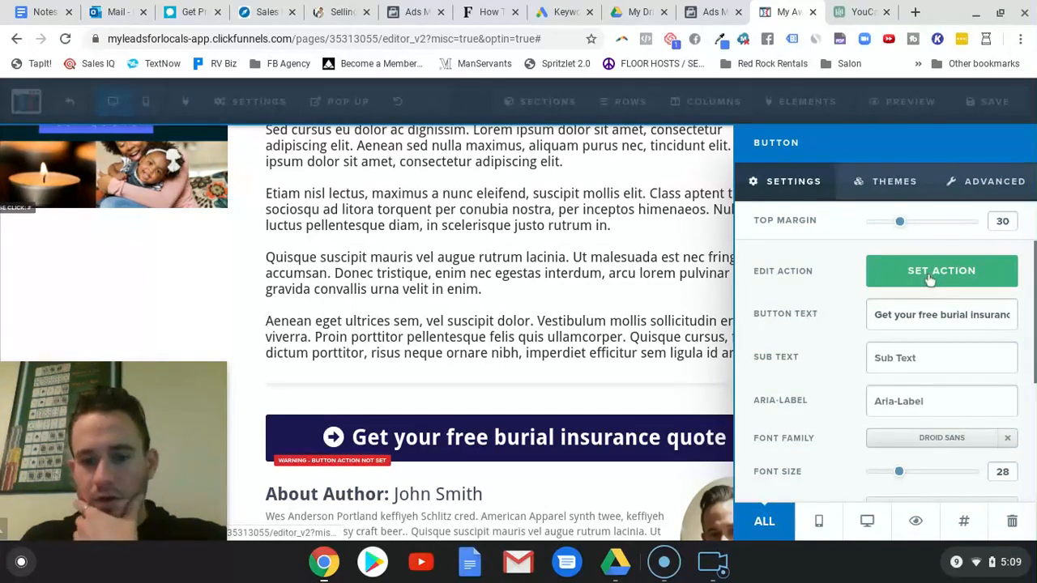
{"action": "left_click", "coordinate": [930, 275]}
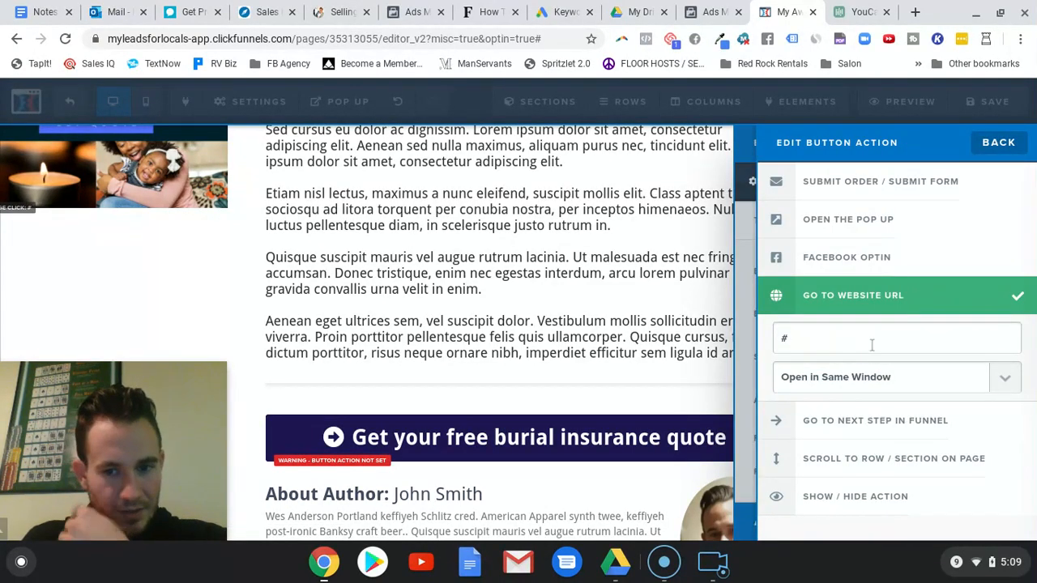
{"action": "left_click", "coordinate": [581, 317]}
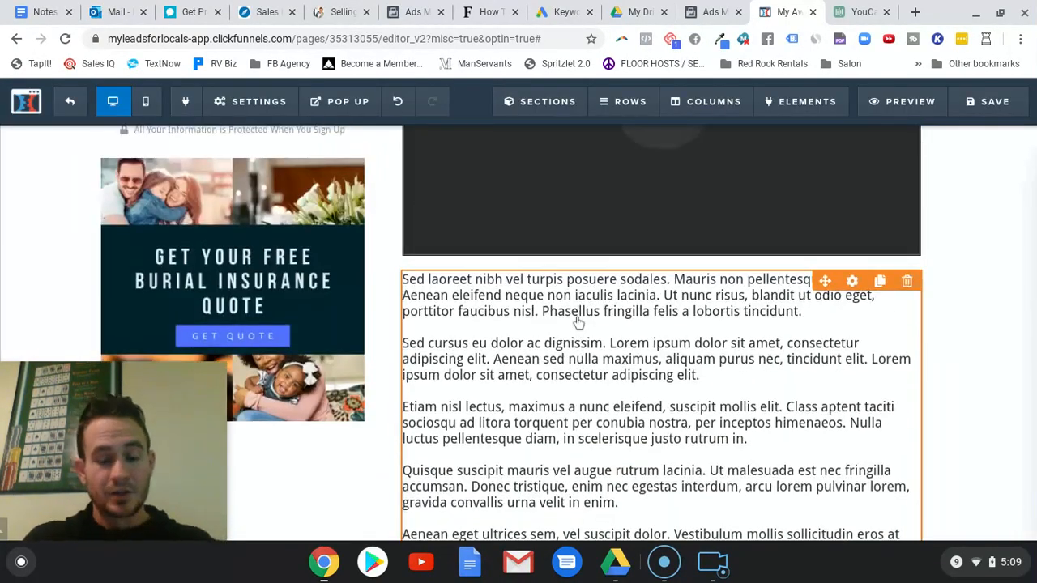
Open the page's general settings to view the option for saving the page as a template.
{"action": "scroll", "coordinate": [577, 308], "scroll_direction": "up", "scroll_amount": 10}
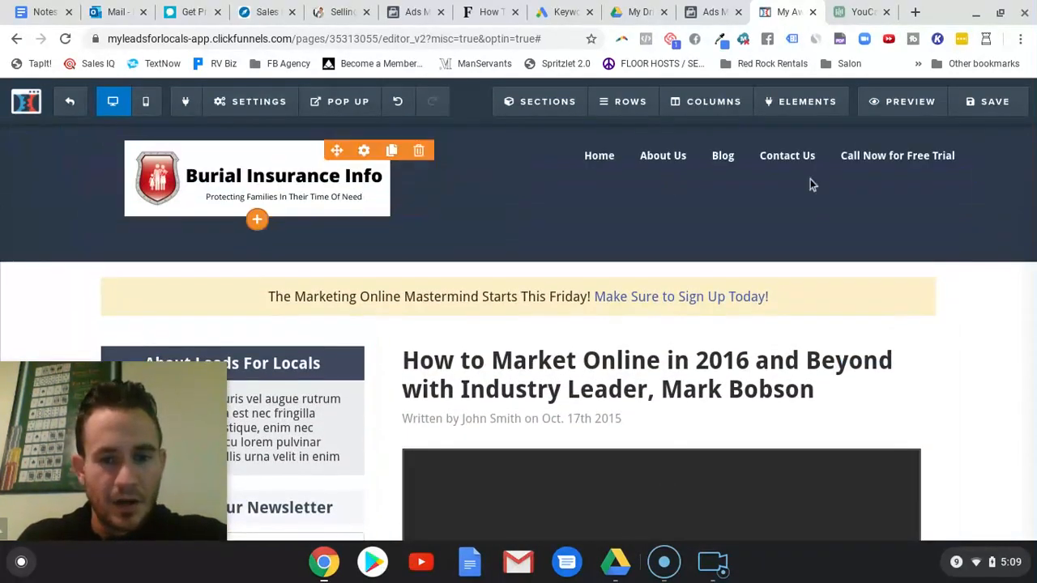
{"action": "left_click", "coordinate": [233, 112]}
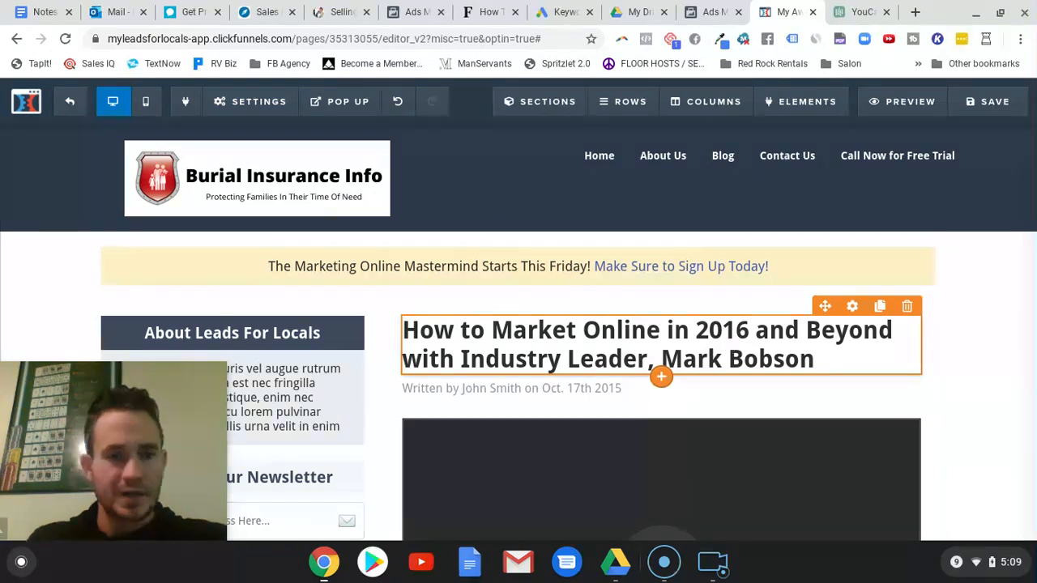
{"action": "mouse_move", "coordinate": [267, 108]}
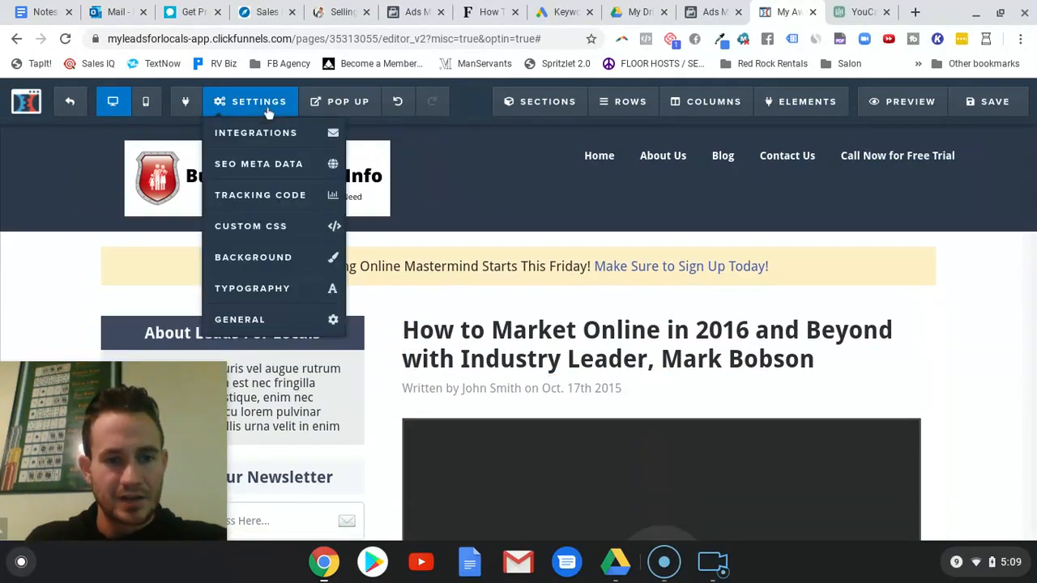
{"action": "left_click", "coordinate": [273, 321]}
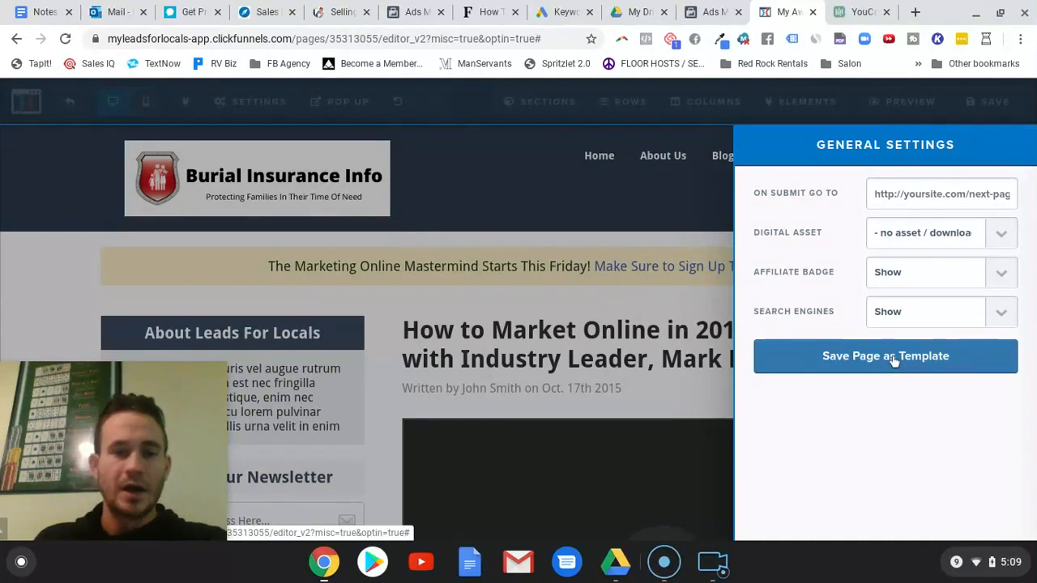
{"action": "left_click", "coordinate": [685, 348]}
Exit the page editor to the funnel's step overview, confirming leaving the site.
{"action": "scroll", "coordinate": [678, 421], "scroll_direction": "down", "scroll_amount": 5}
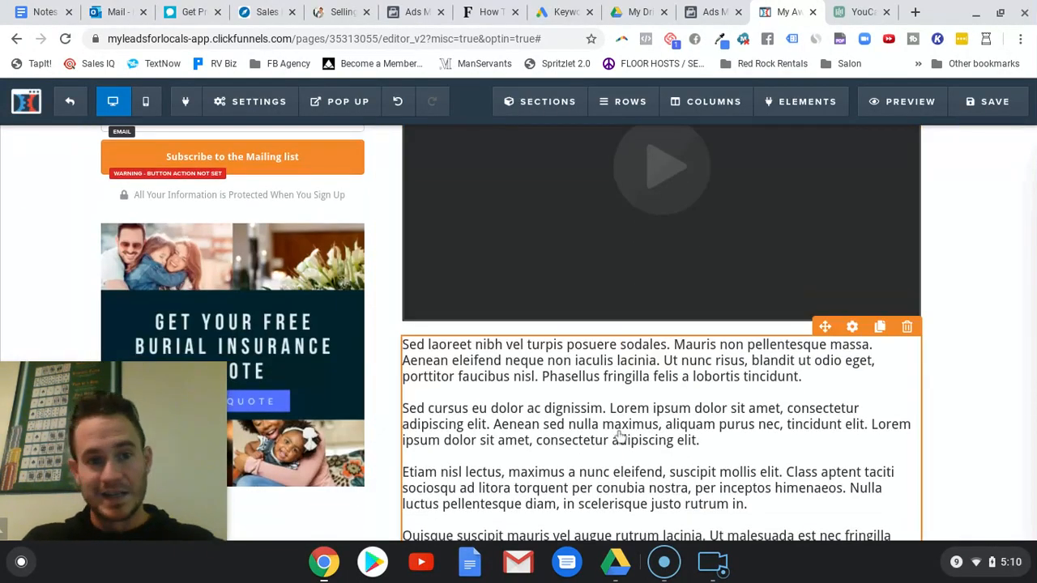
{"action": "scroll", "coordinate": [280, 166], "scroll_direction": "up", "scroll_amount": 5}
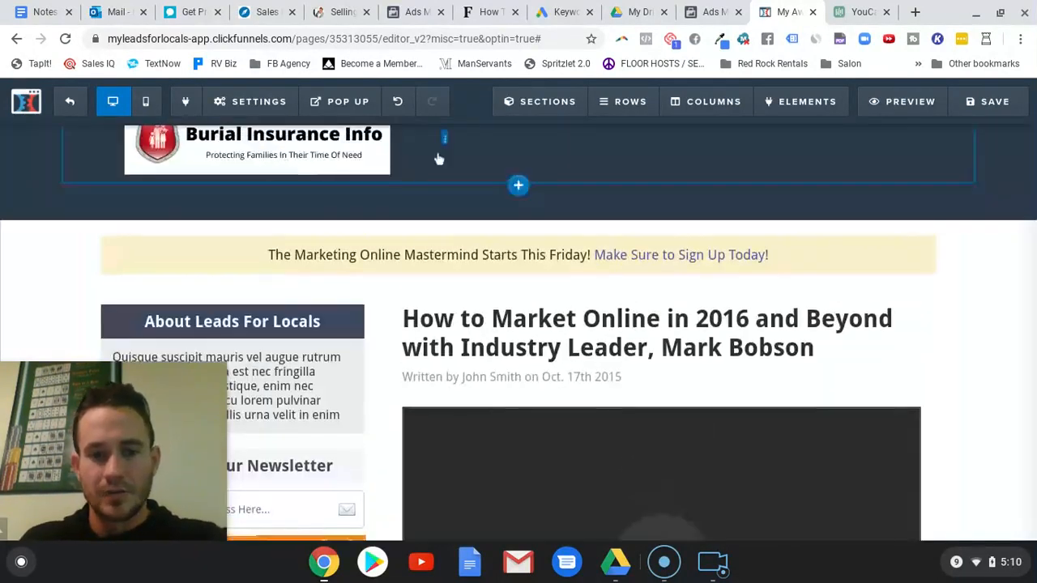
{"action": "scroll", "coordinate": [371, 290], "scroll_direction": "down", "scroll_amount": 1}
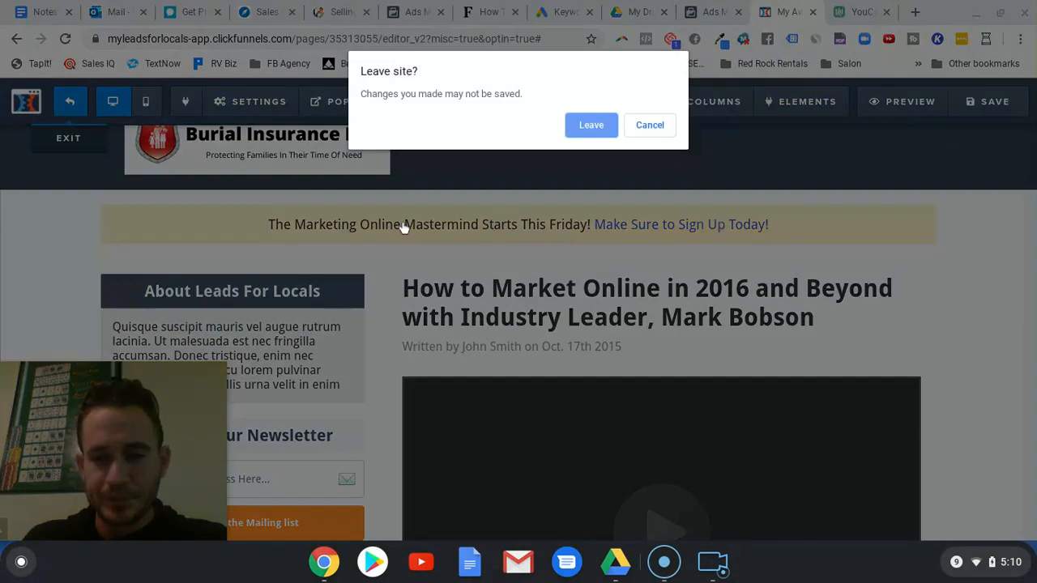
{"action": "left_click", "coordinate": [594, 125]}
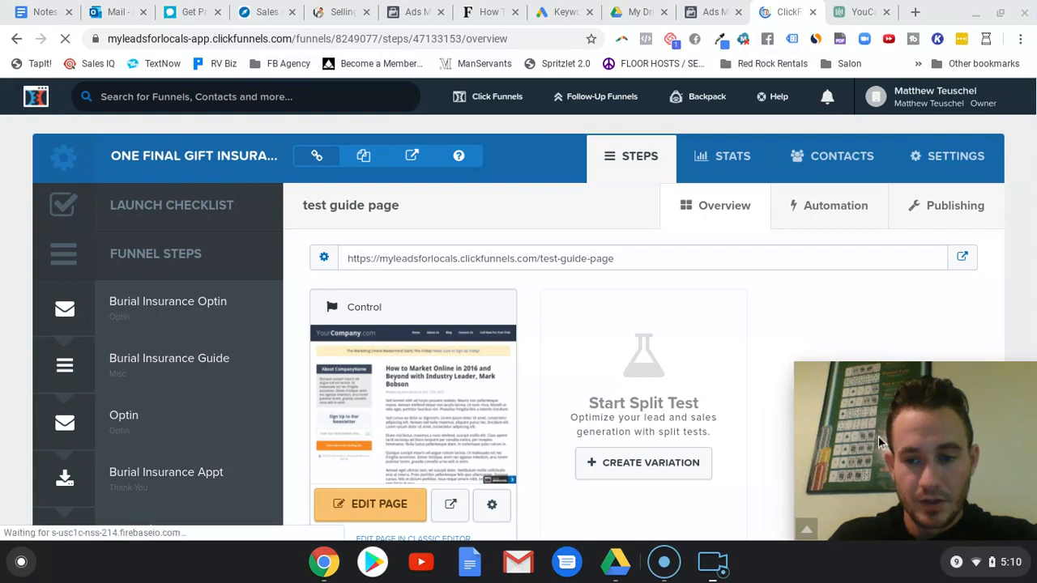
Add a new funnel step named "test survey" with the path "test survey".
{"action": "scroll", "coordinate": [188, 369], "scroll_direction": "down", "scroll_amount": 3}
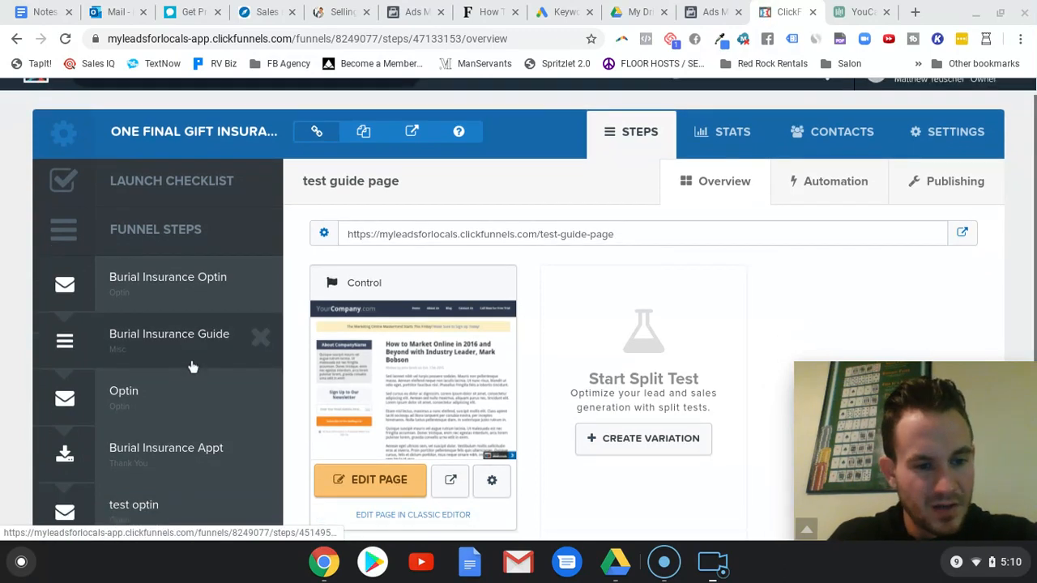
{"action": "scroll", "coordinate": [169, 296], "scroll_direction": "down", "scroll_amount": 1}
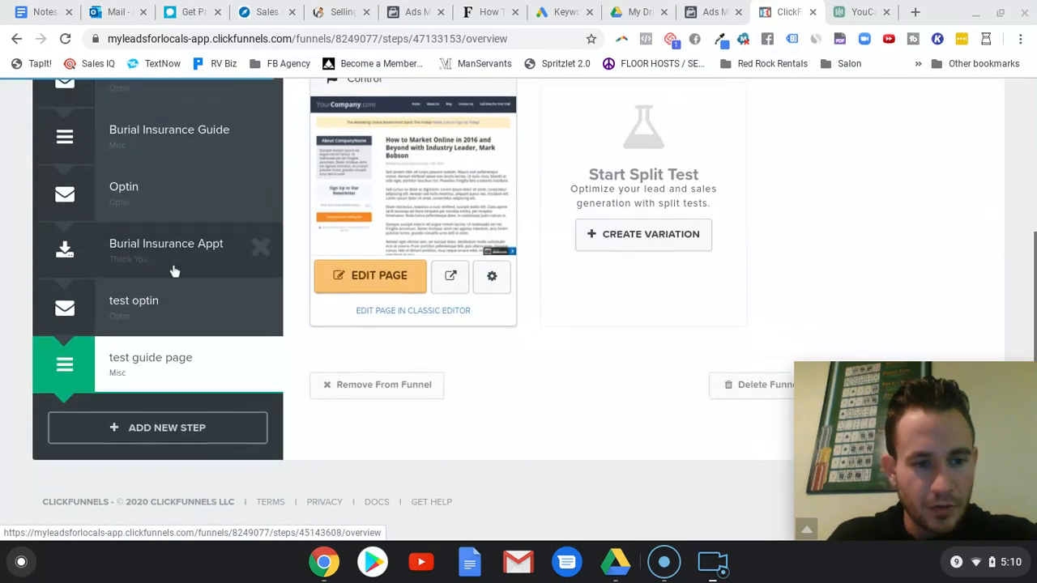
{"action": "left_click", "coordinate": [169, 429]}
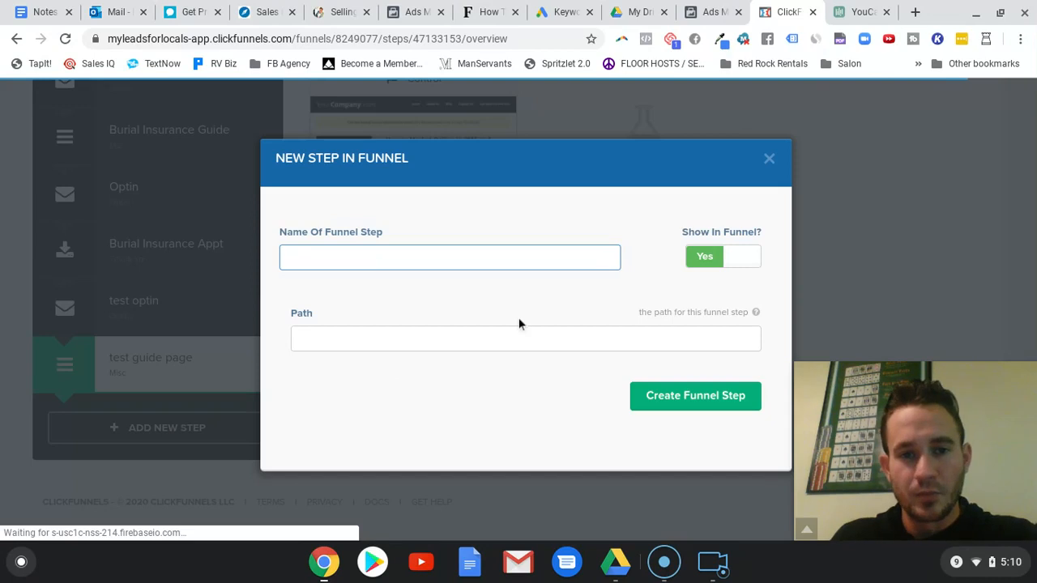
{"action": "left_click", "coordinate": [368, 260]}
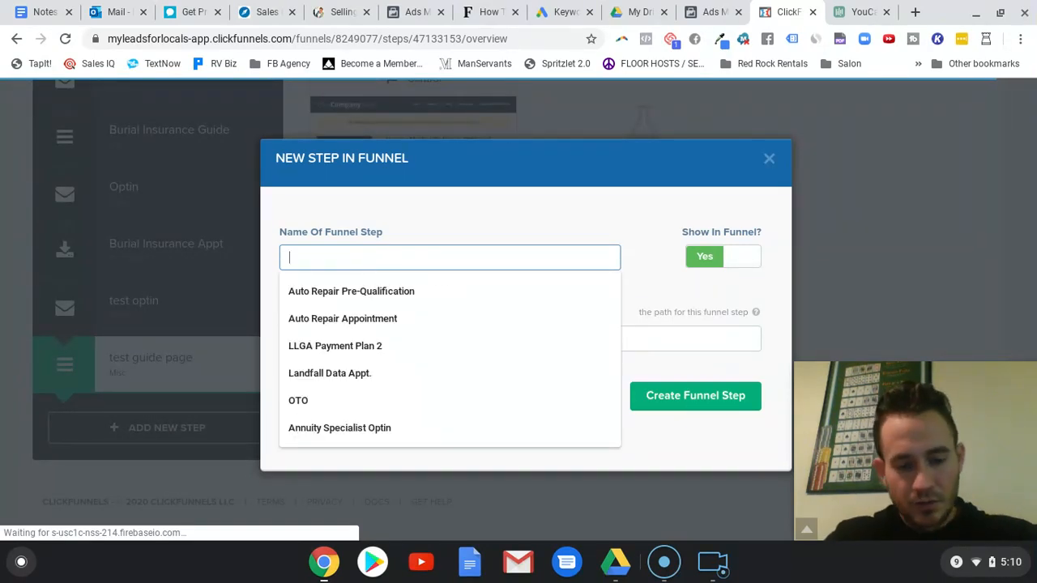
{"action": "type", "text": "test"}
{"action": "key", "text": "Tab"}
{"action": "key", "text": "Tab"}
{"action": "left_click", "coordinate": [358, 355]}
{"action": "type", "text": "test sur"}
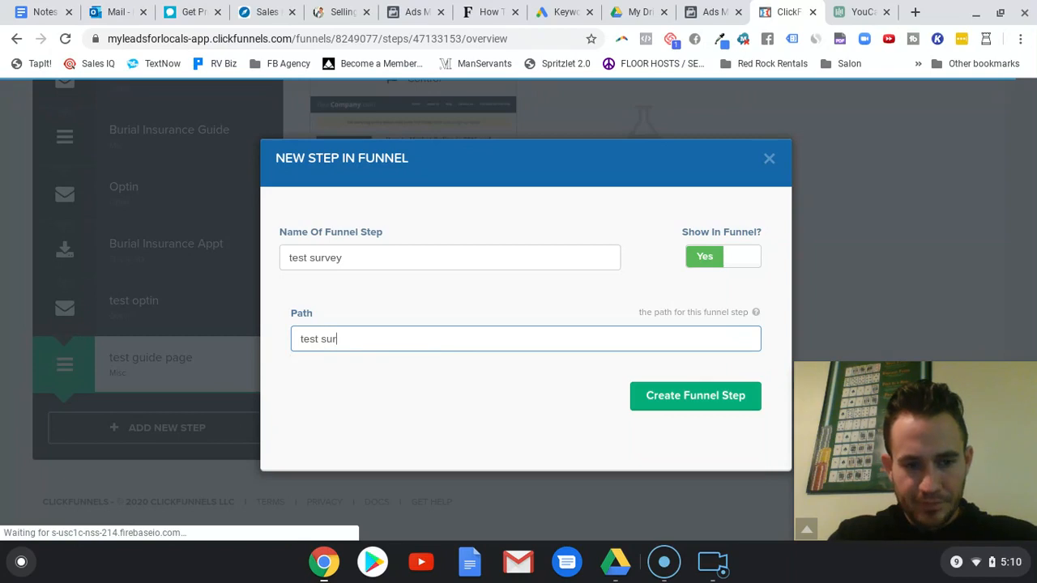
{"action": "left_click", "coordinate": [666, 397]}
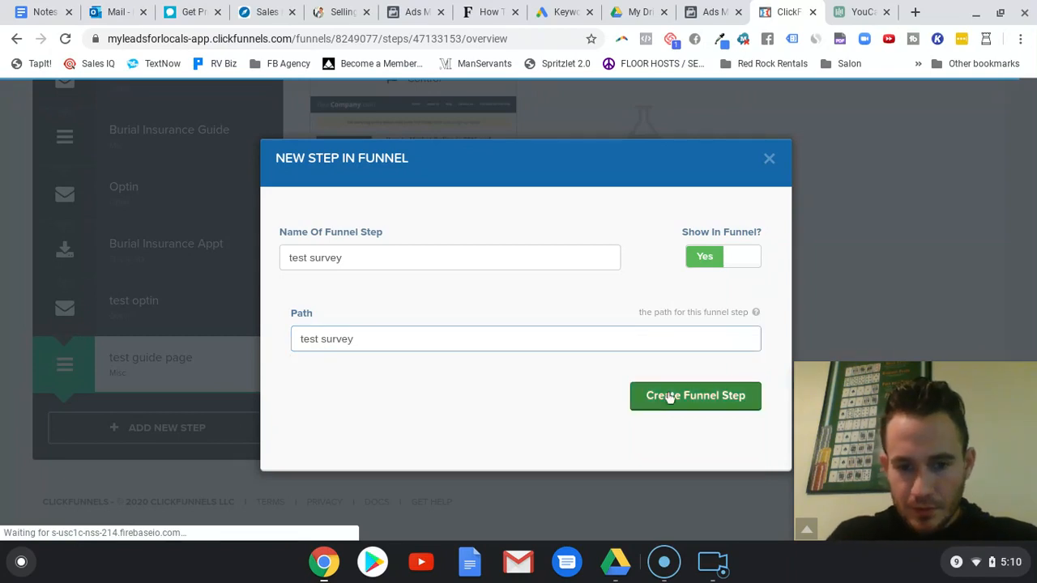
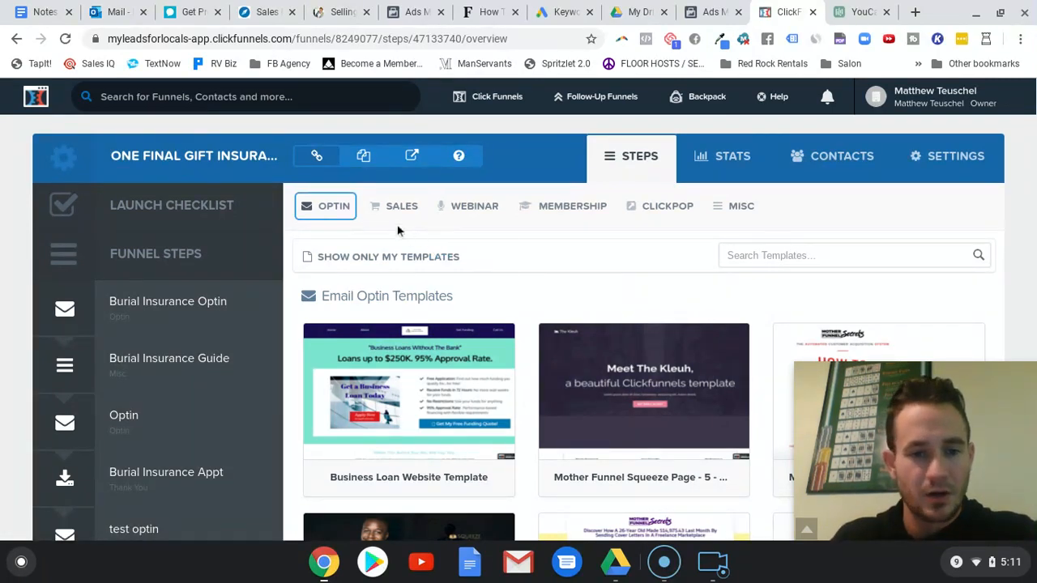
Search the Misc templates for "survey".
{"action": "mouse_move", "coordinate": [338, 212]}
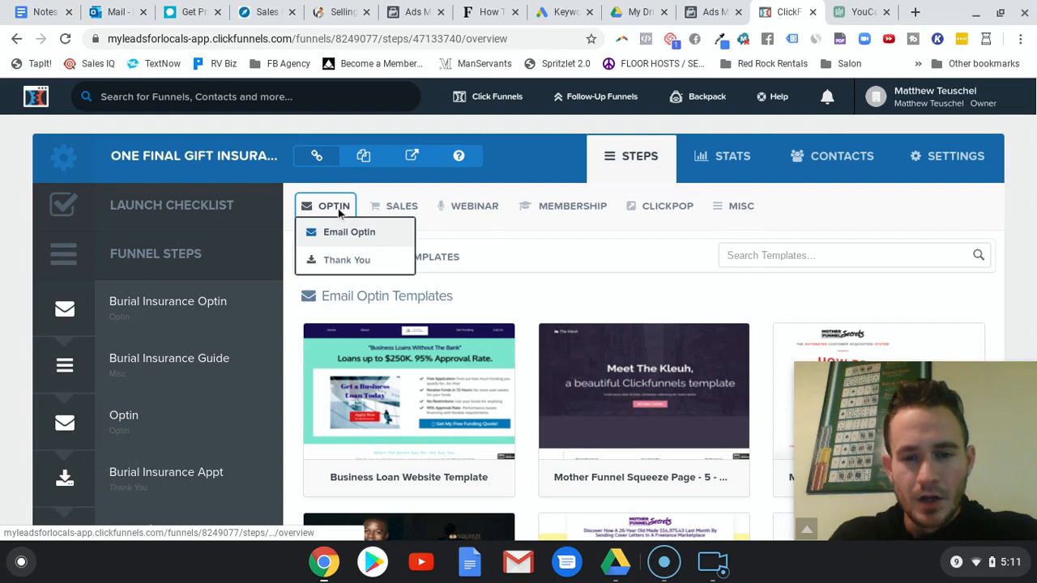
{"action": "left_click", "coordinate": [746, 208]}
{"action": "left_click", "coordinate": [755, 255]}
{"action": "type", "text": "survey"}
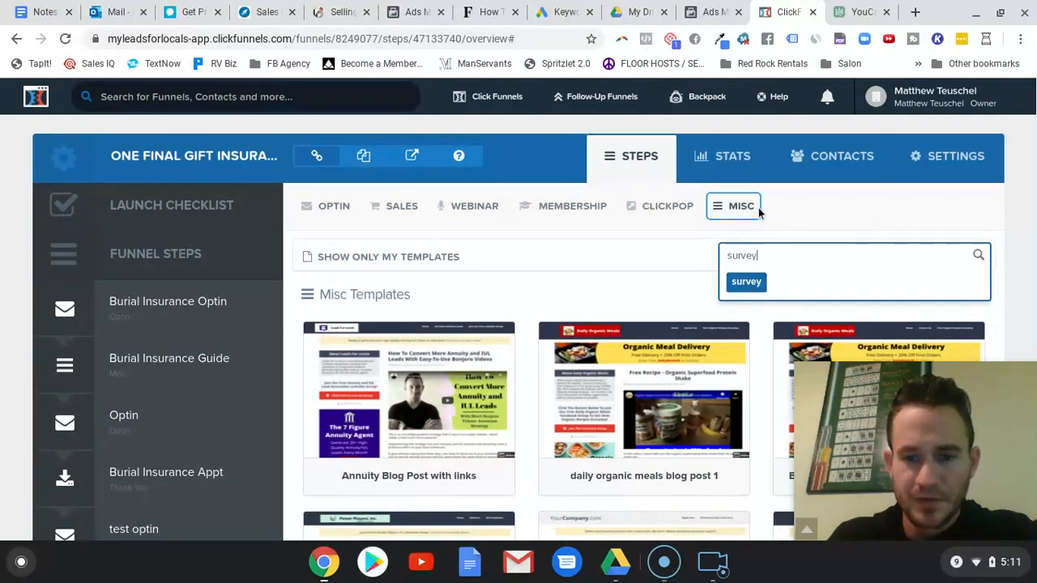
{"action": "key", "text": "Return"}
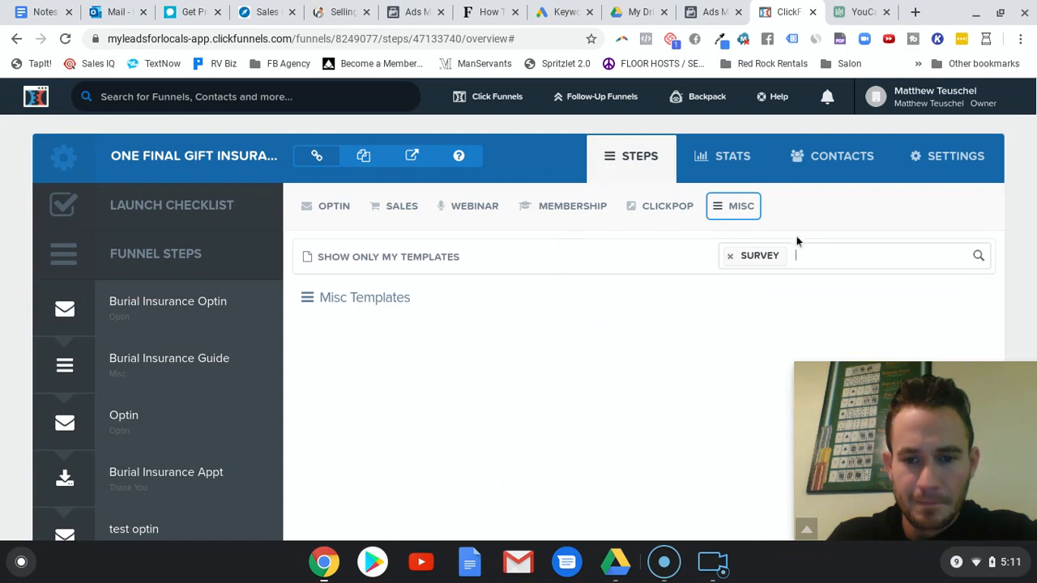
Search the Email Optin templates for "survey".
{"action": "left_click", "coordinate": [328, 207]}
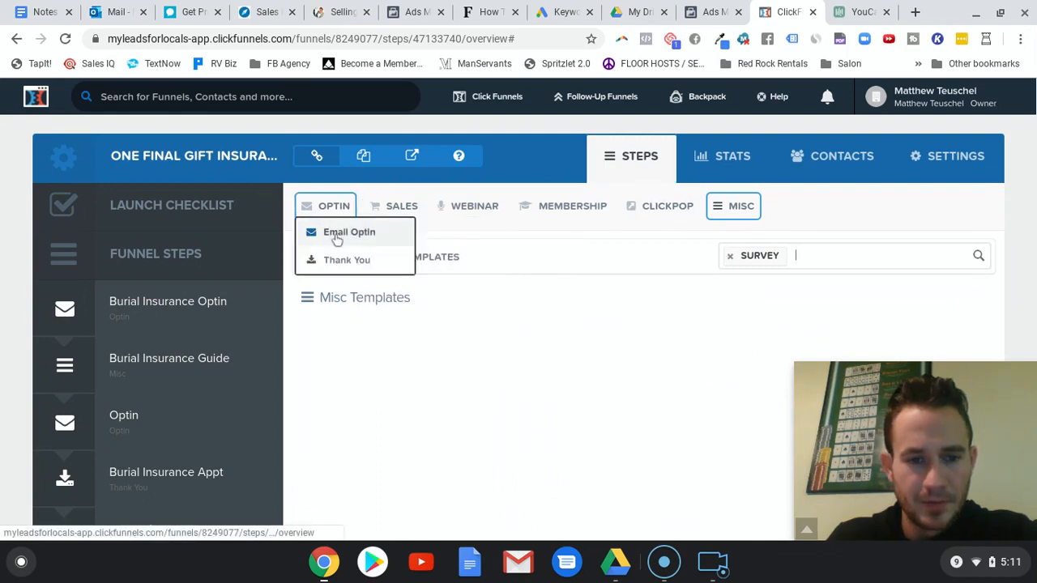
{"action": "left_click", "coordinate": [337, 236]}
{"action": "left_click", "coordinate": [772, 256]}
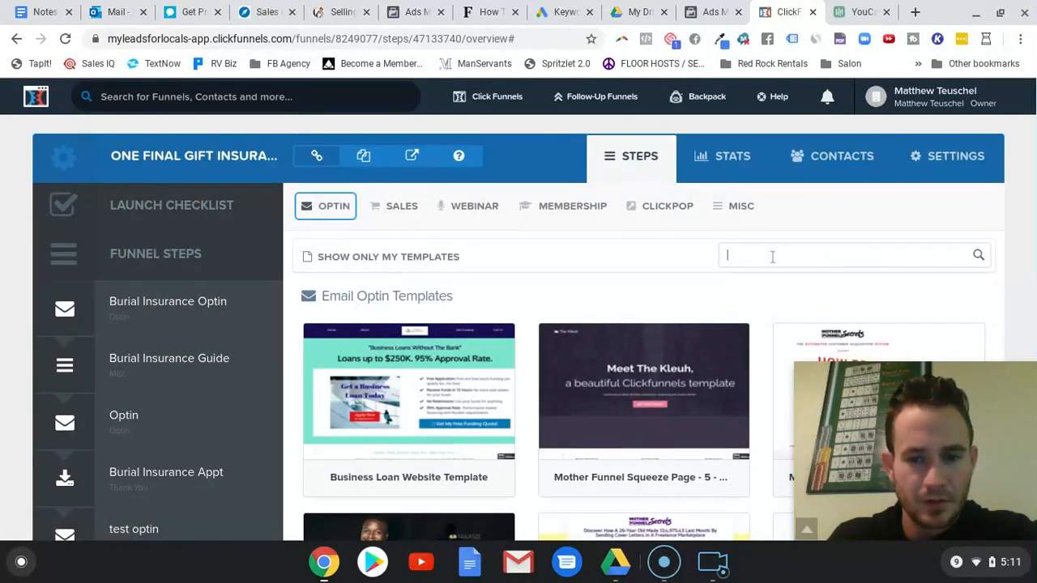
{"action": "type", "text": "survey"}
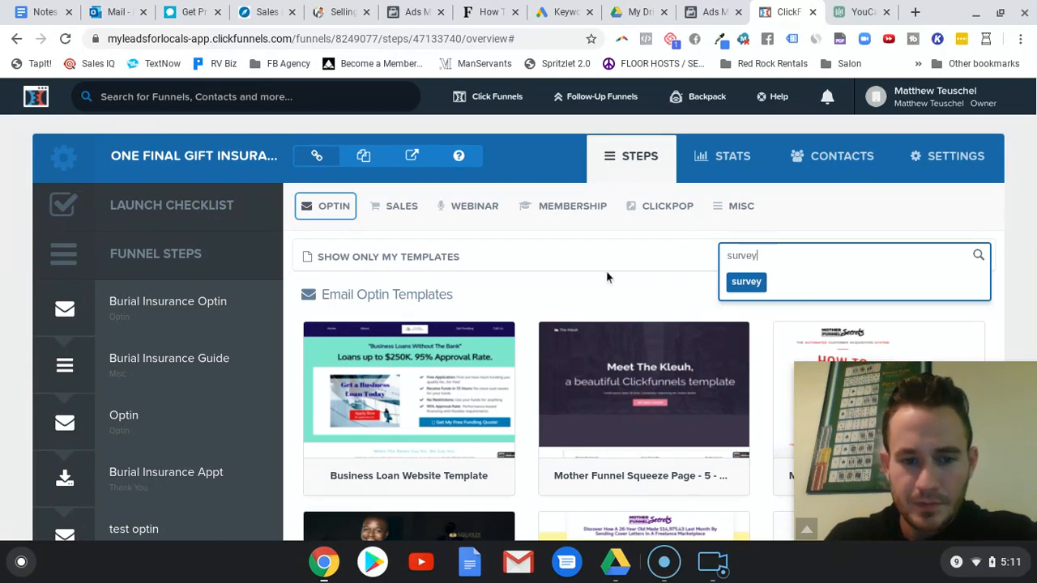
{"action": "key", "text": "Return"}
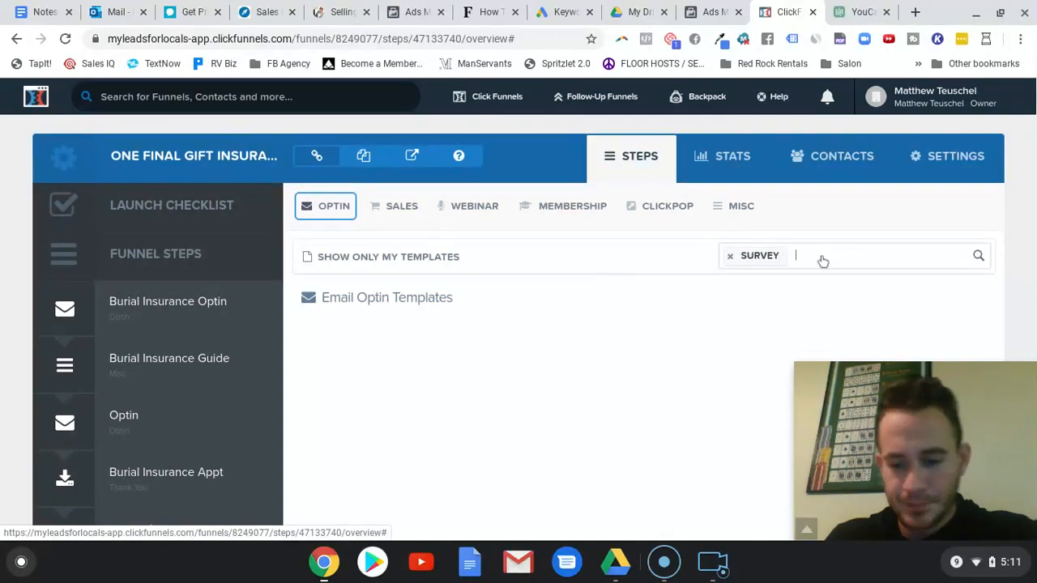
Clear the "survey" search filter and browse the full template list for a survey page design.
{"action": "key", "text": "BackSpace"}
{"action": "left_click", "coordinate": [593, 256]}
{"action": "scroll", "coordinate": [592, 256], "scroll_direction": "down", "scroll_amount": 8}
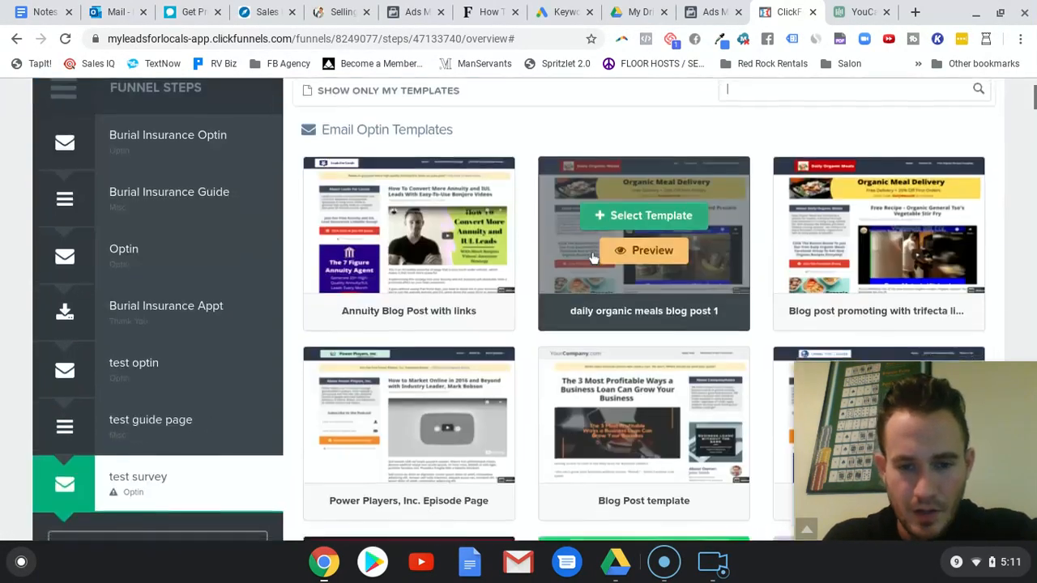
{"action": "scroll", "coordinate": [594, 258], "scroll_direction": "down", "scroll_amount": 7}
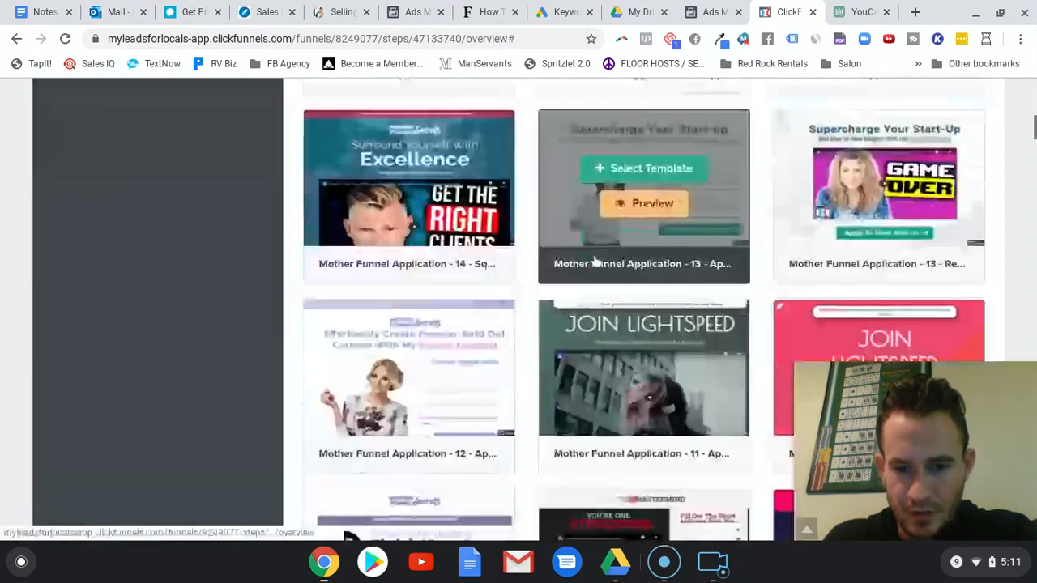
{"action": "scroll", "coordinate": [595, 260], "scroll_direction": "down", "scroll_amount": 9}
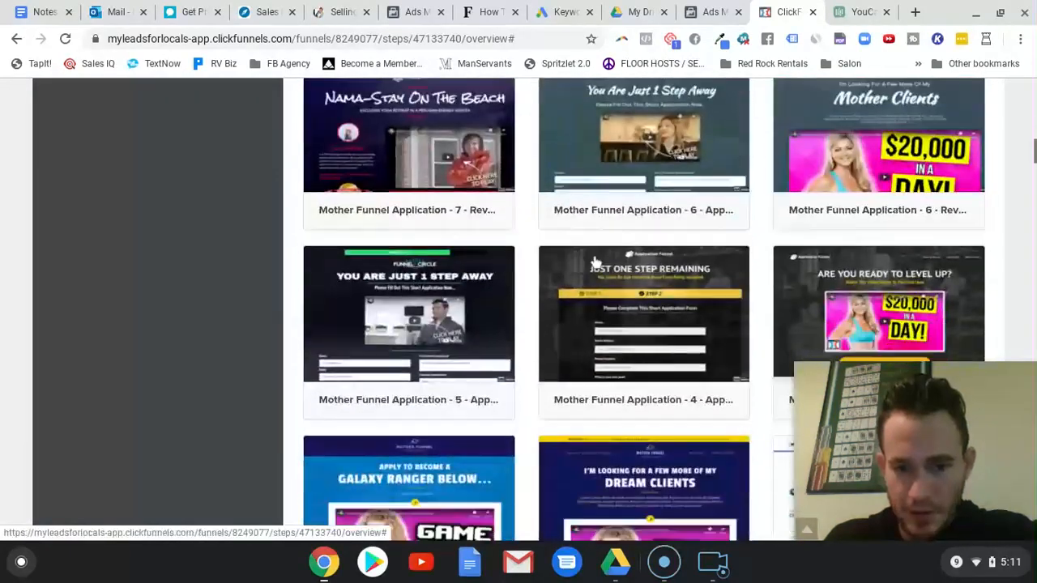
{"action": "scroll", "coordinate": [595, 261], "scroll_direction": "down", "scroll_amount": 10}
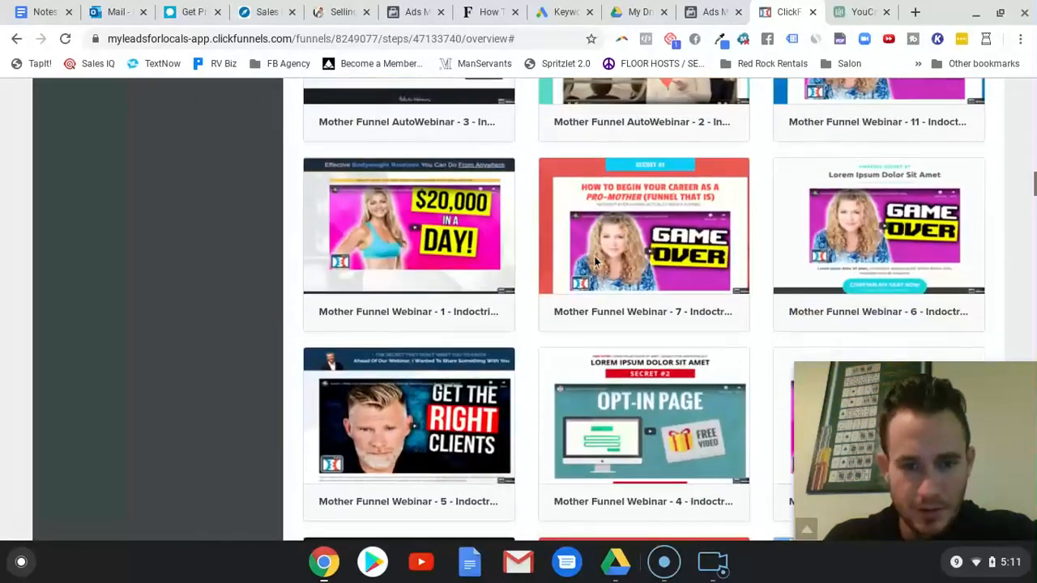
{"action": "scroll", "coordinate": [595, 261], "scroll_direction": "down", "scroll_amount": 6}
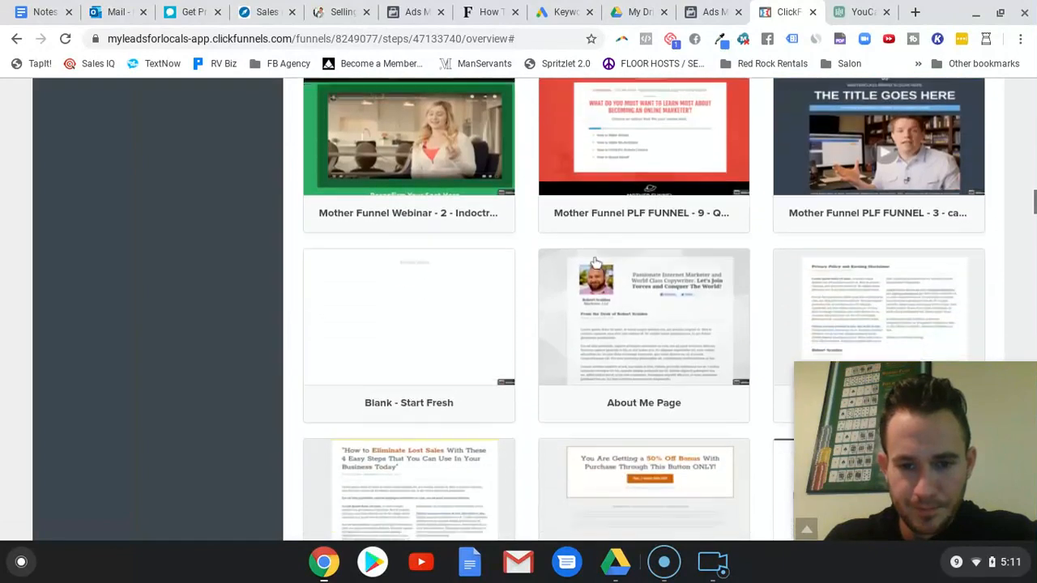
{"action": "scroll", "coordinate": [595, 261], "scroll_direction": "down", "scroll_amount": 5}
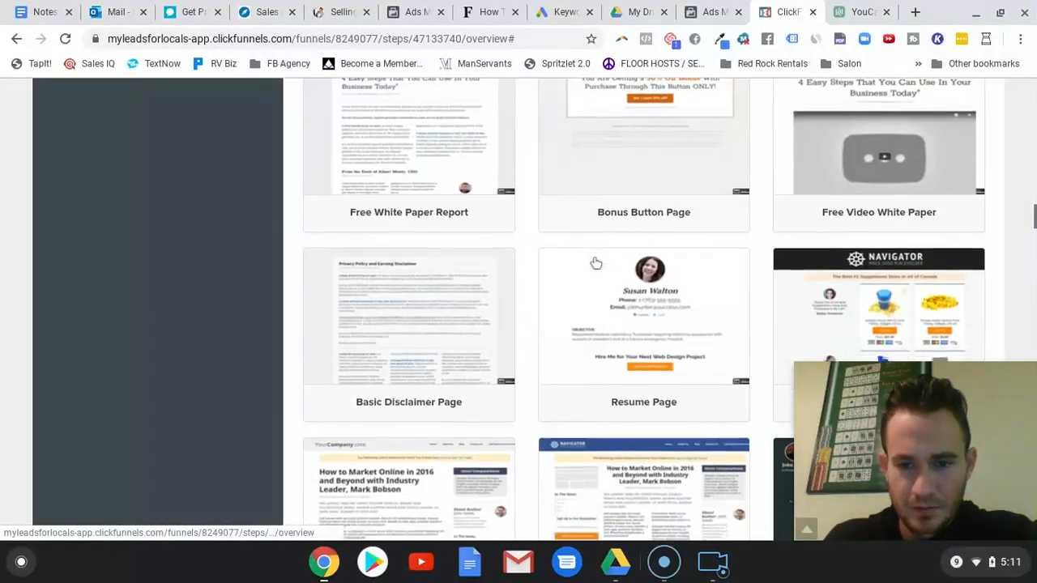
{"action": "scroll", "coordinate": [594, 261], "scroll_direction": "down", "scroll_amount": 6}
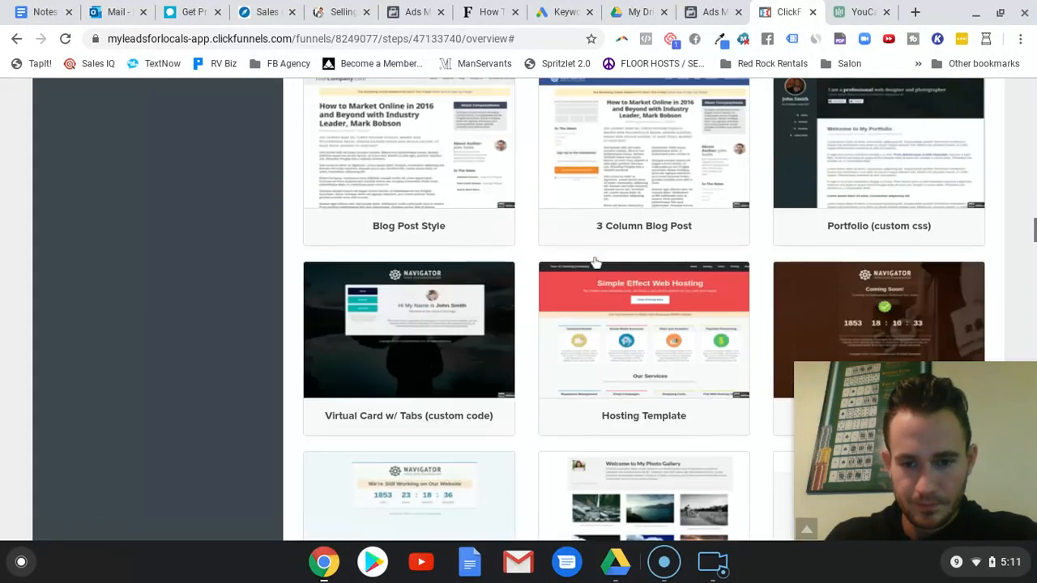
{"action": "scroll", "coordinate": [595, 261], "scroll_direction": "down", "scroll_amount": 10}
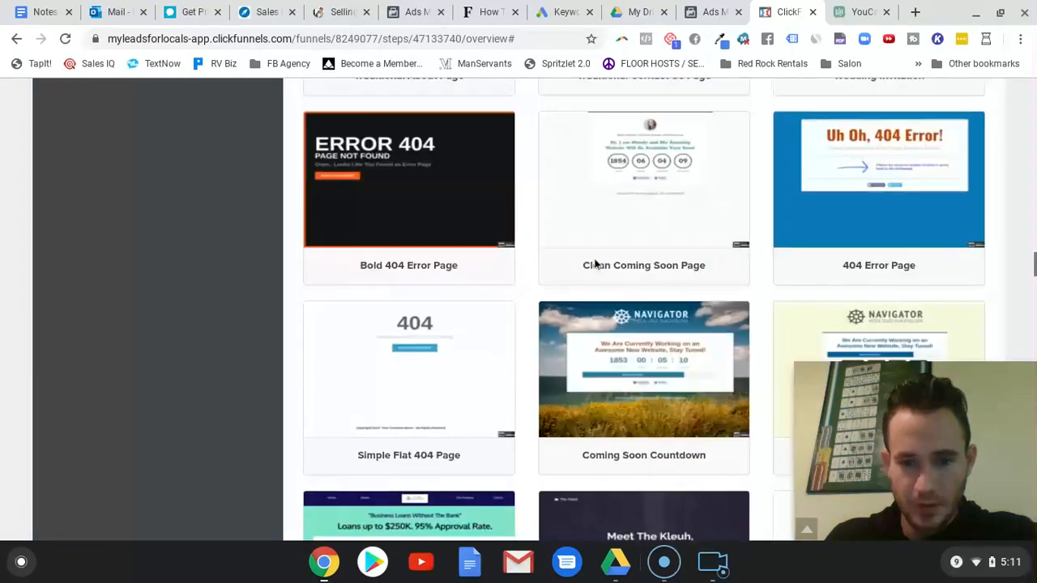
{"action": "scroll", "coordinate": [594, 264], "scroll_direction": "up", "scroll_amount": 2}
{"action": "scroll", "coordinate": [595, 264], "scroll_direction": "up", "scroll_amount": 1}
{"action": "scroll", "coordinate": [595, 265], "scroll_direction": "down", "scroll_amount": 4}
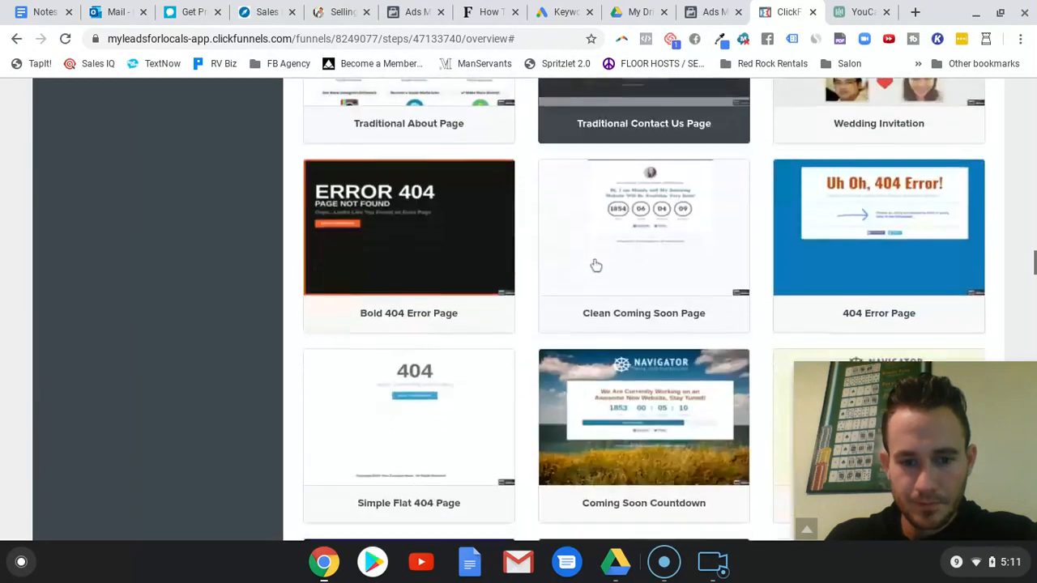
{"action": "scroll", "coordinate": [595, 266], "scroll_direction": "down", "scroll_amount": 2}
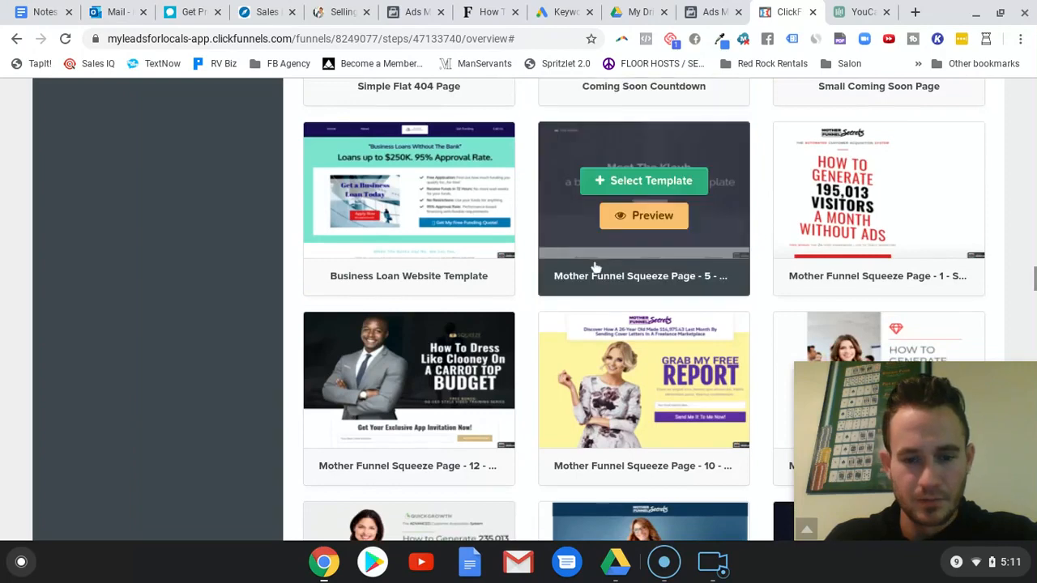
{"action": "scroll", "coordinate": [595, 266], "scroll_direction": "down", "scroll_amount": 4}
{"action": "scroll", "coordinate": [595, 267], "scroll_direction": "down", "scroll_amount": 8}
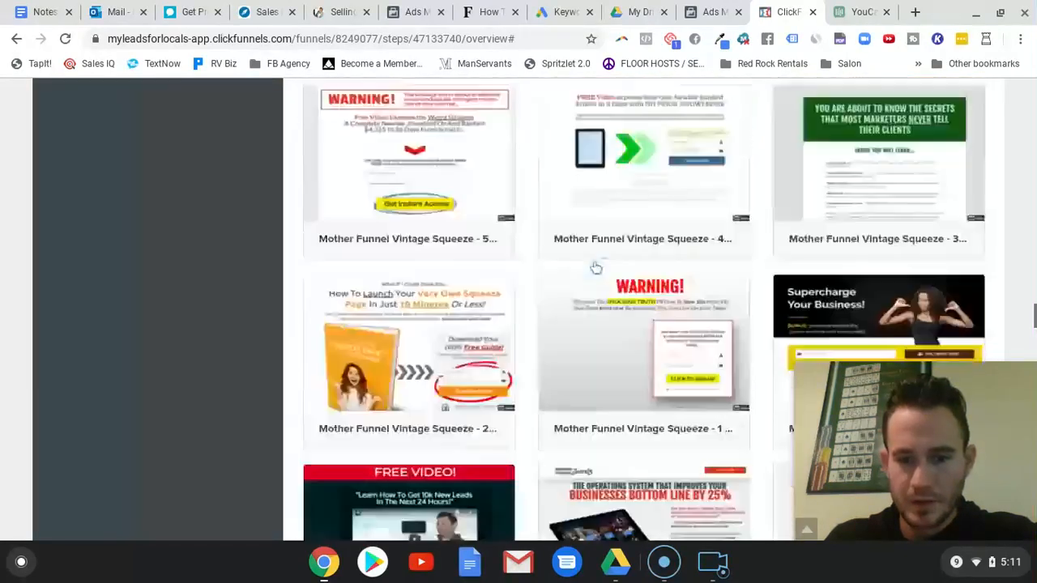
{"action": "scroll", "coordinate": [596, 267], "scroll_direction": "up", "scroll_amount": 2}
{"action": "scroll", "coordinate": [596, 267], "scroll_direction": "up", "scroll_amount": 1}
{"action": "scroll", "coordinate": [596, 267], "scroll_direction": "down", "scroll_amount": 3}
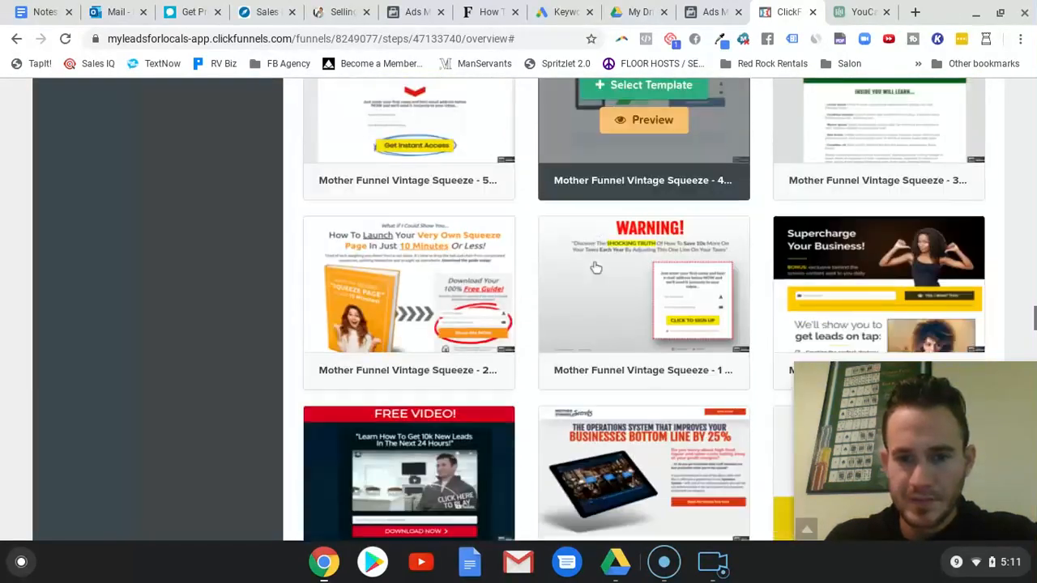
{"action": "scroll", "coordinate": [595, 267], "scroll_direction": "up", "scroll_amount": 8}
{"action": "scroll", "coordinate": [595, 267], "scroll_direction": "up", "scroll_amount": 5}
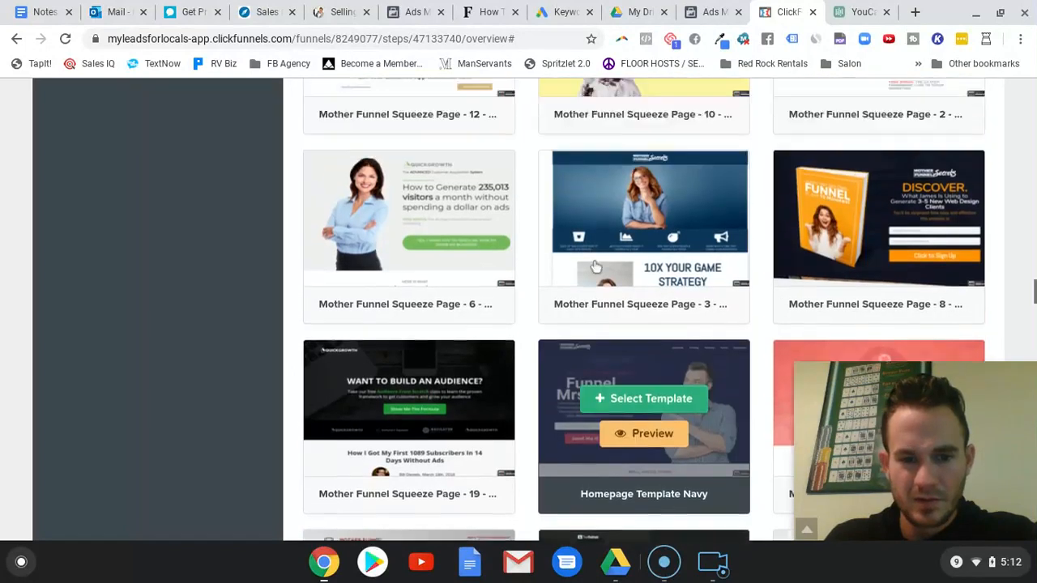
{"action": "scroll", "coordinate": [595, 267], "scroll_direction": "down", "scroll_amount": 7}
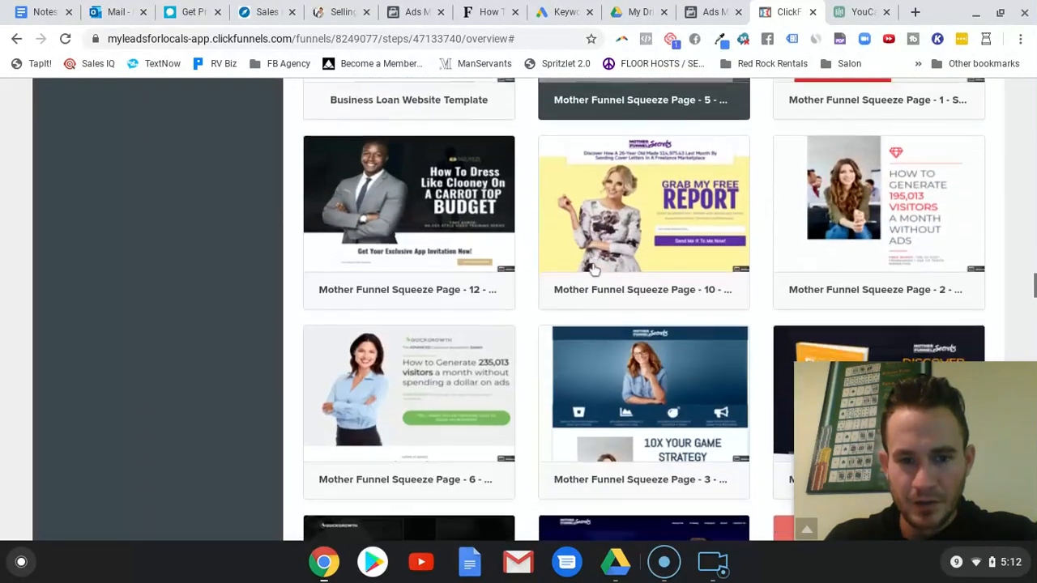
{"action": "scroll", "coordinate": [592, 274], "scroll_direction": "down", "scroll_amount": 5}
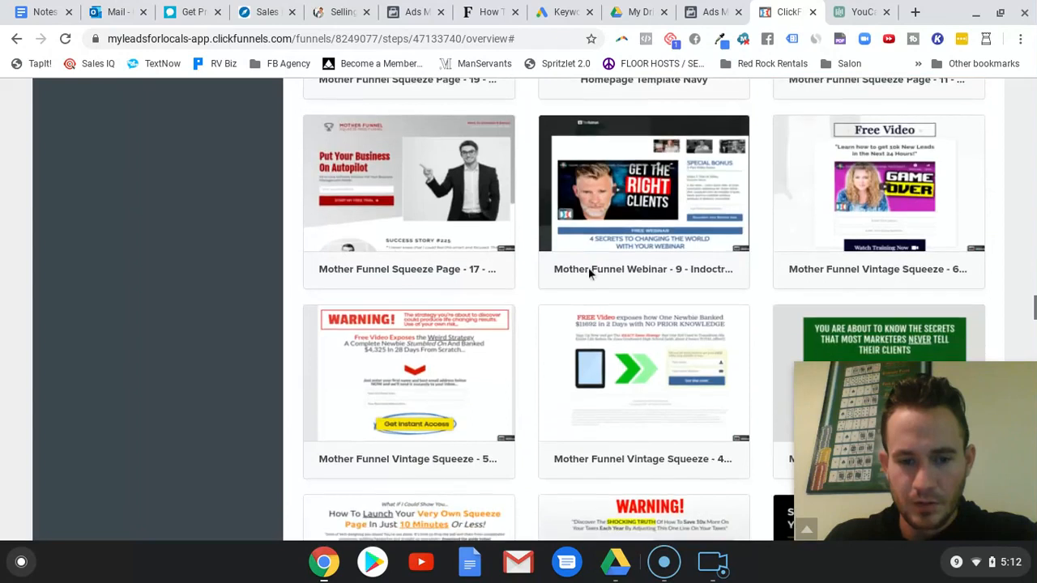
{"action": "scroll", "coordinate": [592, 274], "scroll_direction": "down", "scroll_amount": 7}
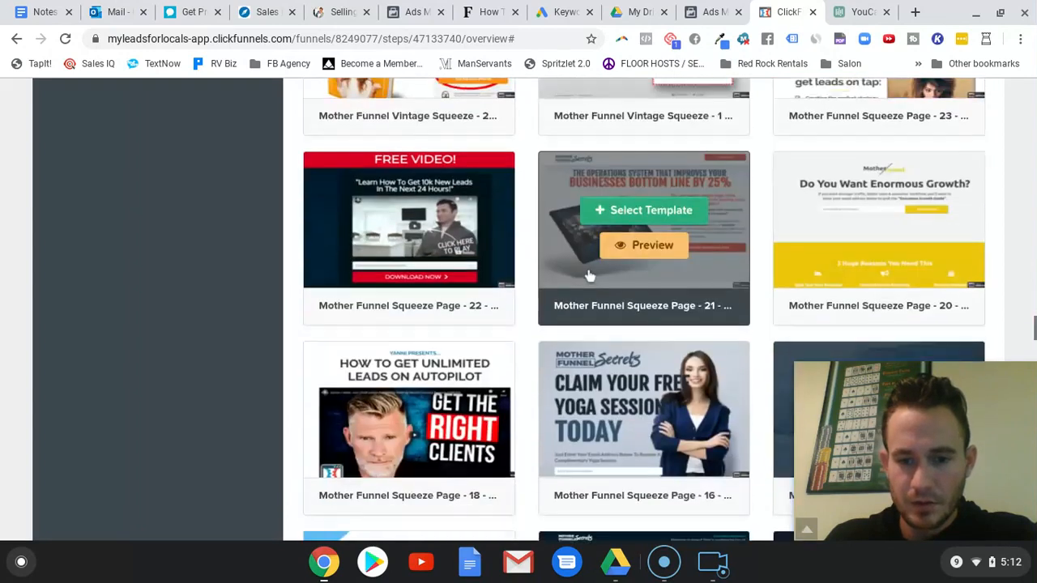
{"action": "scroll", "coordinate": [589, 276], "scroll_direction": "down", "scroll_amount": 5}
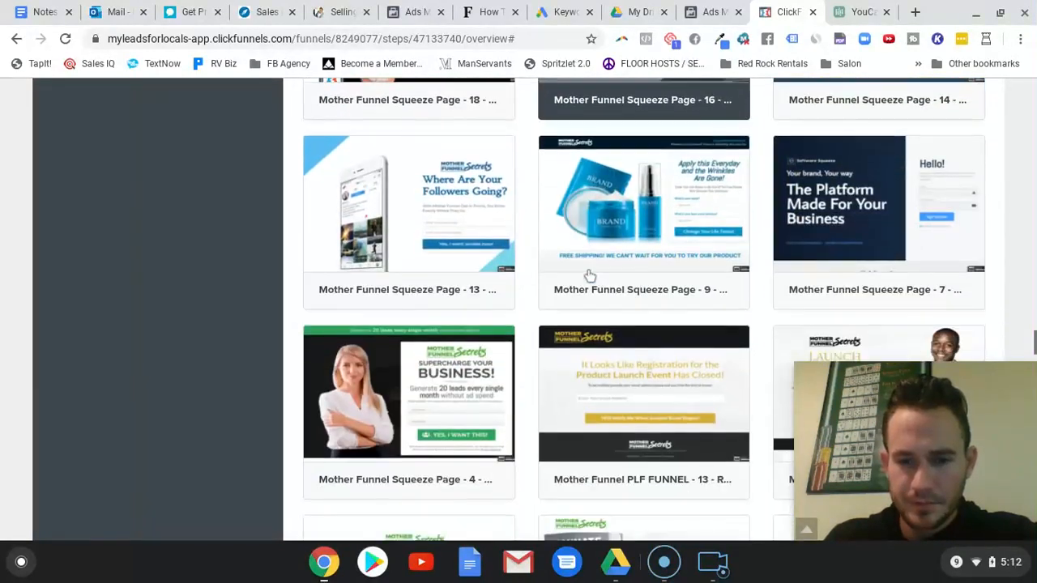
Apply the Mother Funnel PLF FUNNEL - 11 template with the quick survey question to the test survey step and open its page for editing.
{"action": "scroll", "coordinate": [587, 277], "scroll_direction": "down", "scroll_amount": 1}
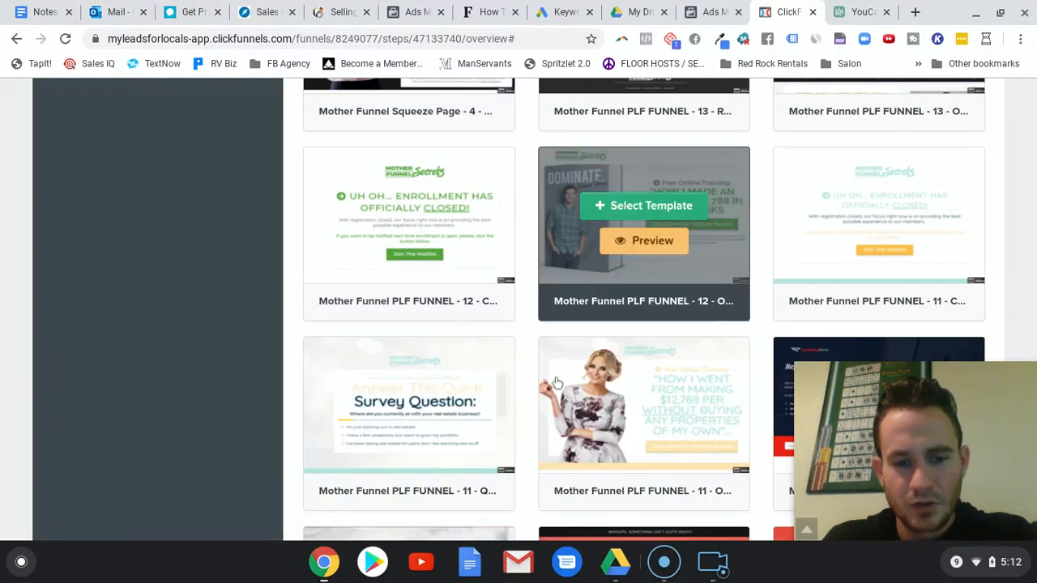
{"action": "left_click", "coordinate": [432, 398]}
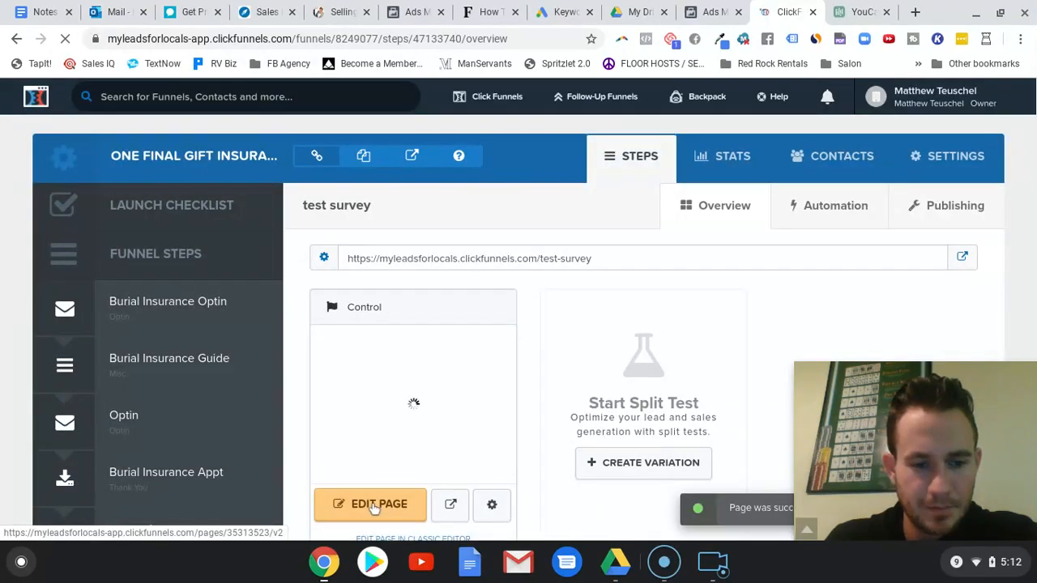
{"action": "left_click", "coordinate": [374, 506]}
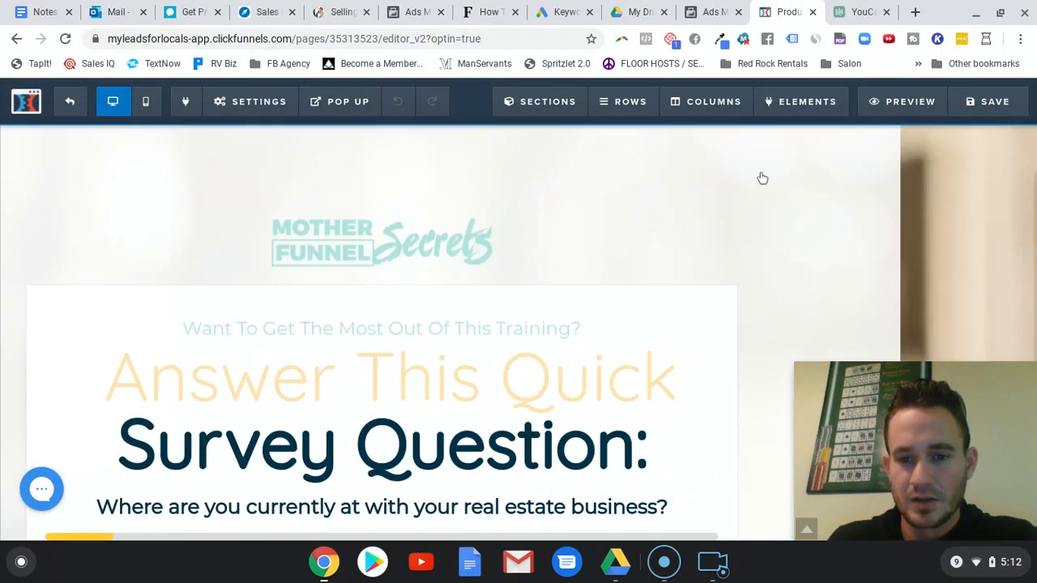
{"action": "left_click", "coordinate": [590, 225]}
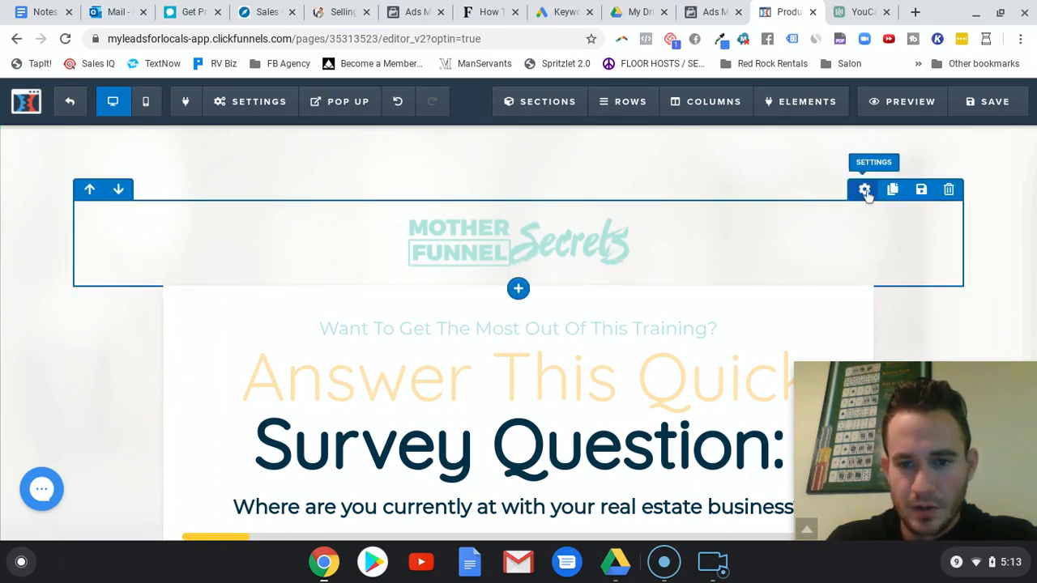
{"action": "left_click", "coordinate": [865, 191]}
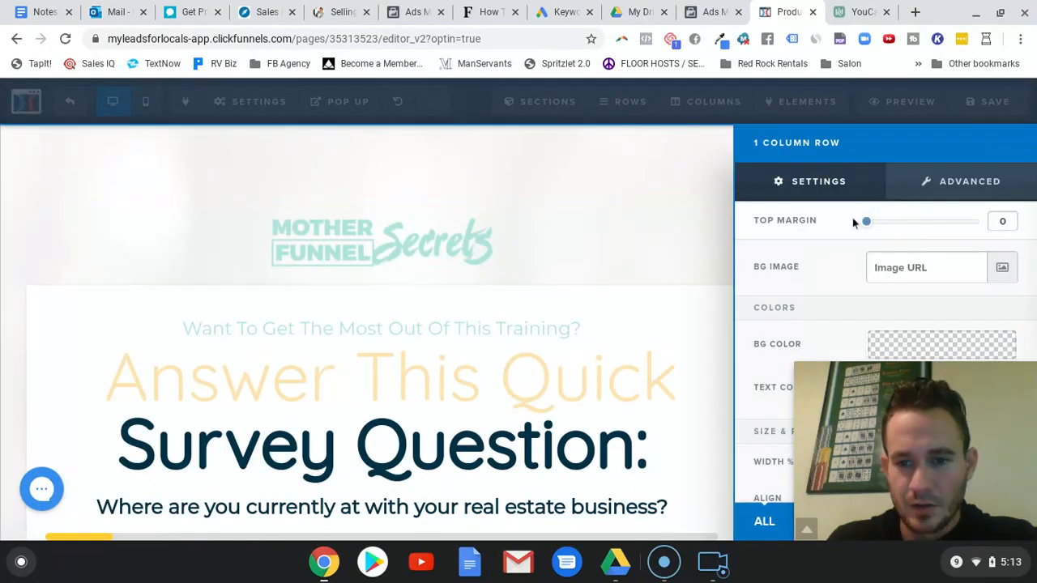
{"action": "left_click", "coordinate": [627, 188]}
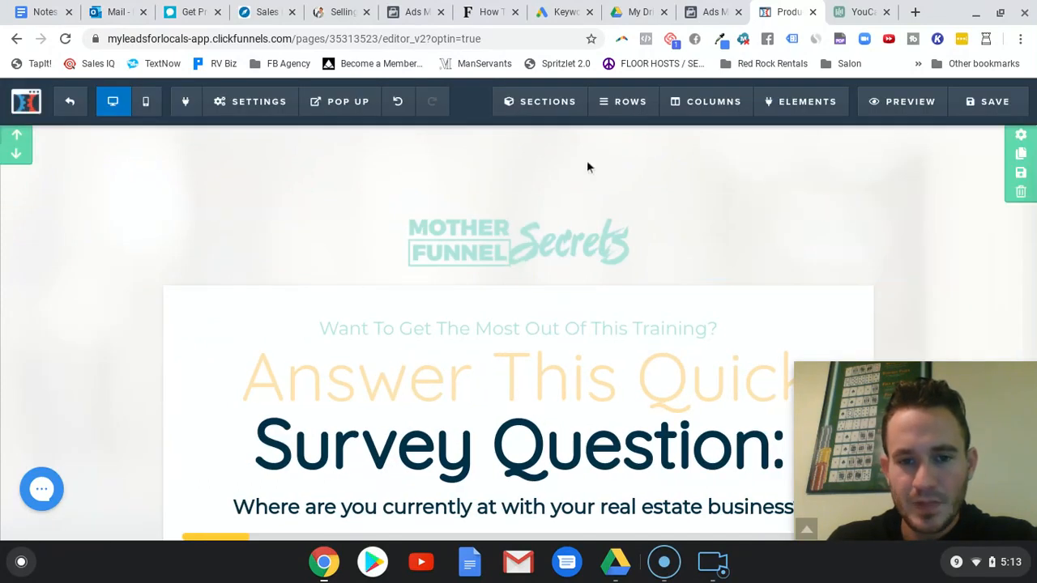
Set the top padding of the Sales Copy & Optin section to 0.
{"action": "left_click", "coordinate": [1022, 136]}
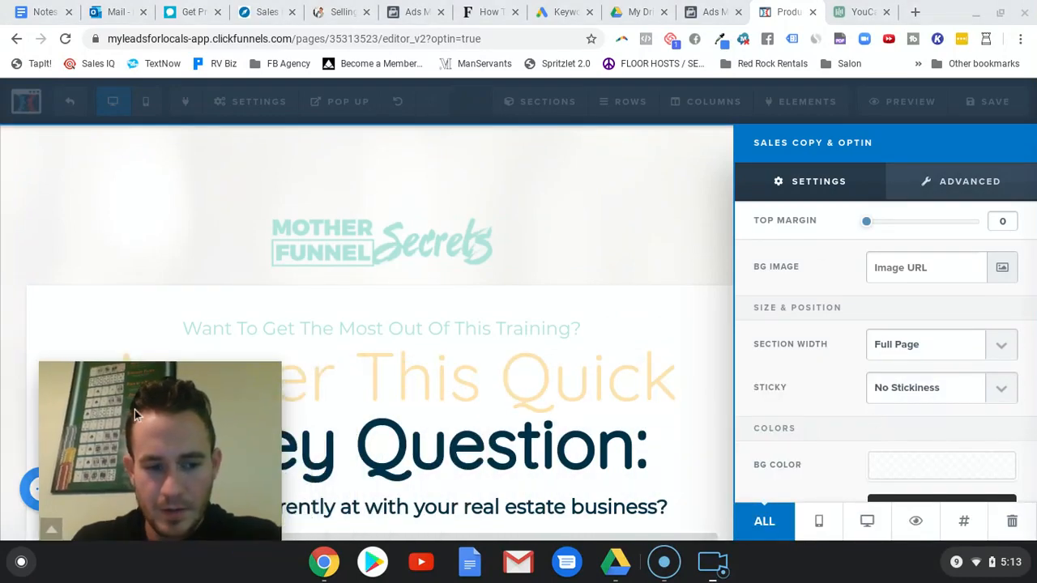
{"action": "scroll", "coordinate": [816, 341], "scroll_direction": "down", "scroll_amount": 3}
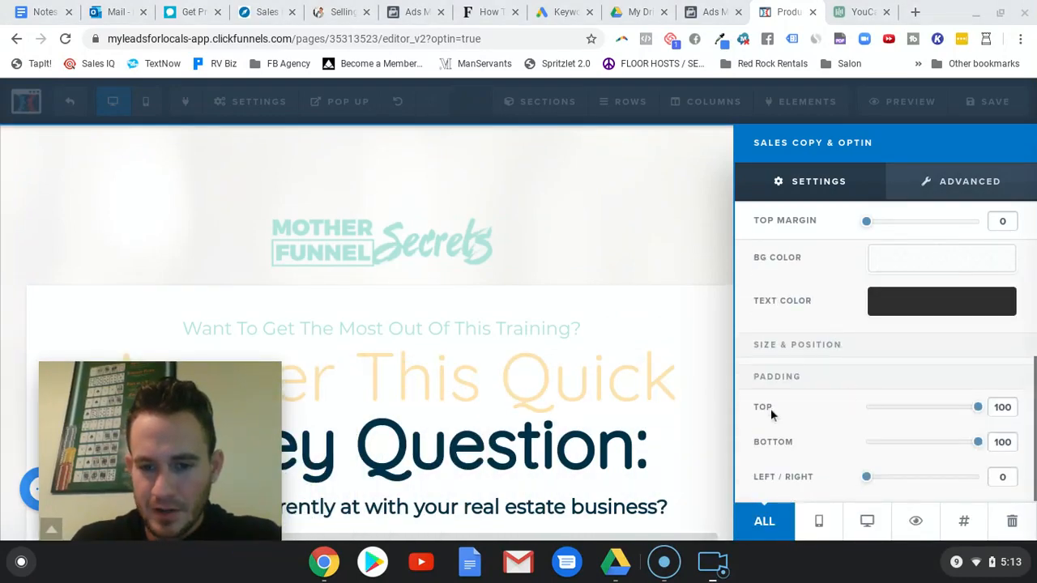
{"action": "left_click_drag", "start_coordinate": [981, 412], "coordinate": [846, 419]}
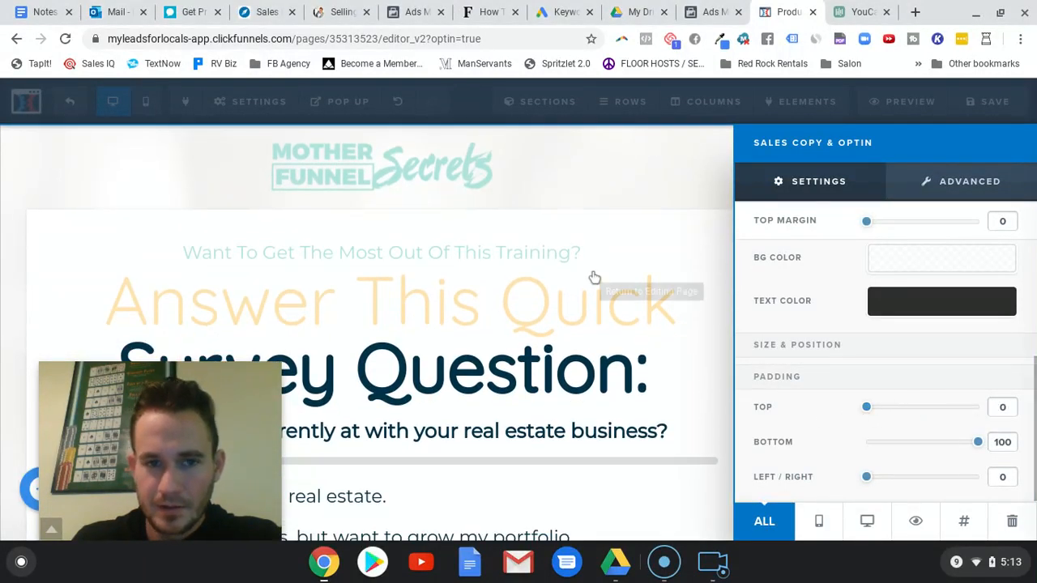
{"action": "left_click", "coordinate": [593, 277]}
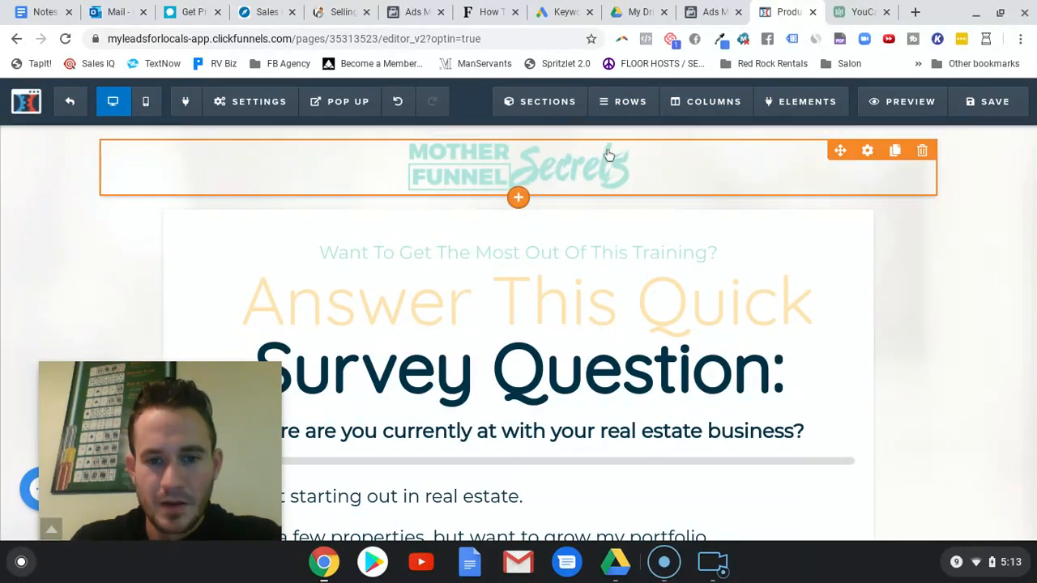
Replace the Mother Funnel Secrets logo with the Burial Insurance Info logo from the uploaded image library.
{"action": "left_click", "coordinate": [610, 154]}
{"action": "left_click", "coordinate": [1007, 269]}
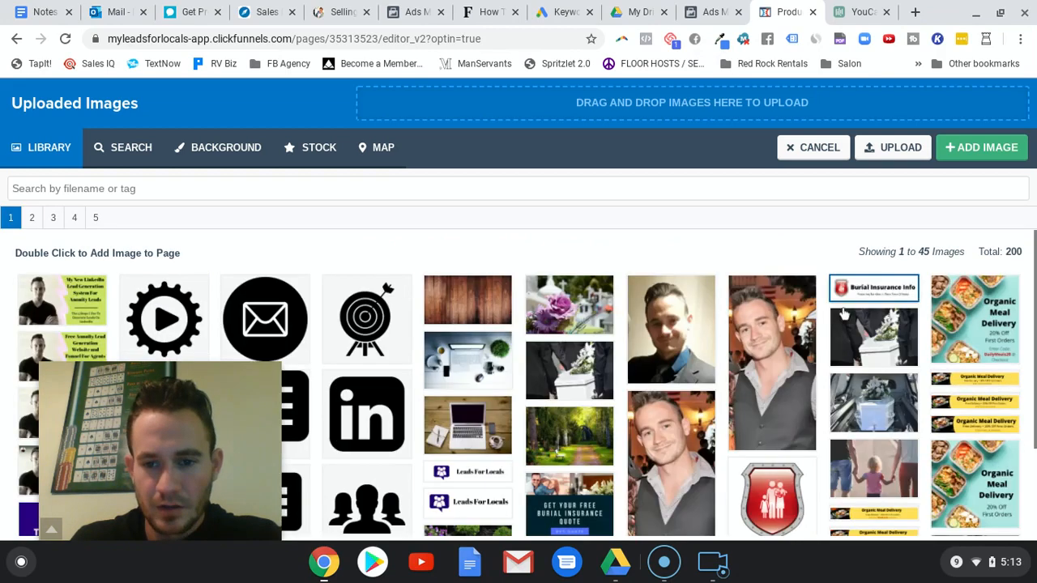
{"action": "left_click", "coordinate": [884, 285]}
{"action": "left_click", "coordinate": [982, 148]}
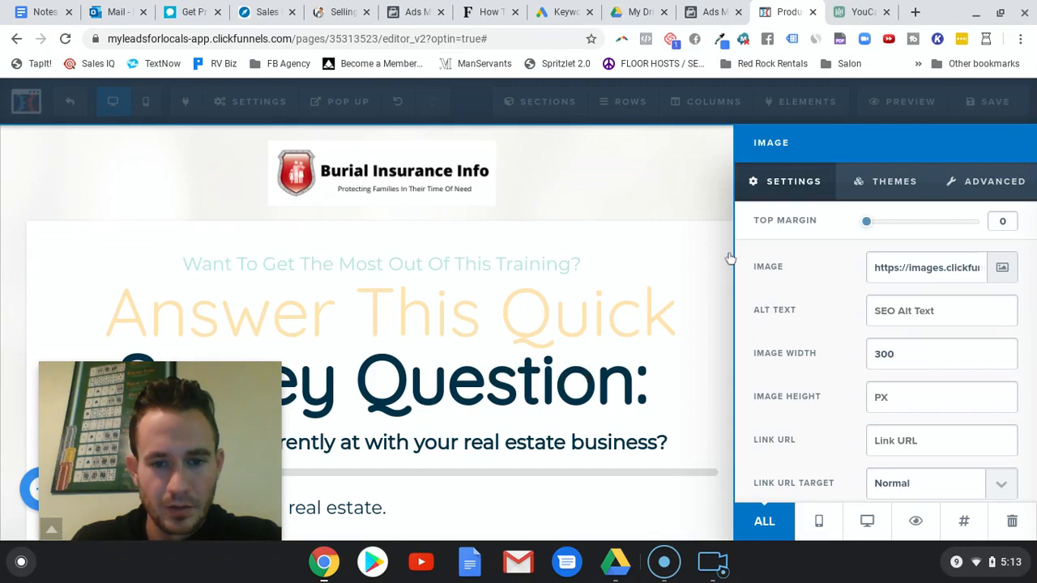
{"action": "left_click", "coordinate": [593, 224]}
Move the Burial Insurance Info logo above the headline inside the white survey row and delete the emptied row.
{"action": "mouse_move", "coordinate": [555, 235]}
{"action": "left_mouse_down"}
{"action": "mouse_move", "coordinate": [549, 271]}
{"action": "mouse_move", "coordinate": [550, 251]}
{"action": "left_mouse_up"}
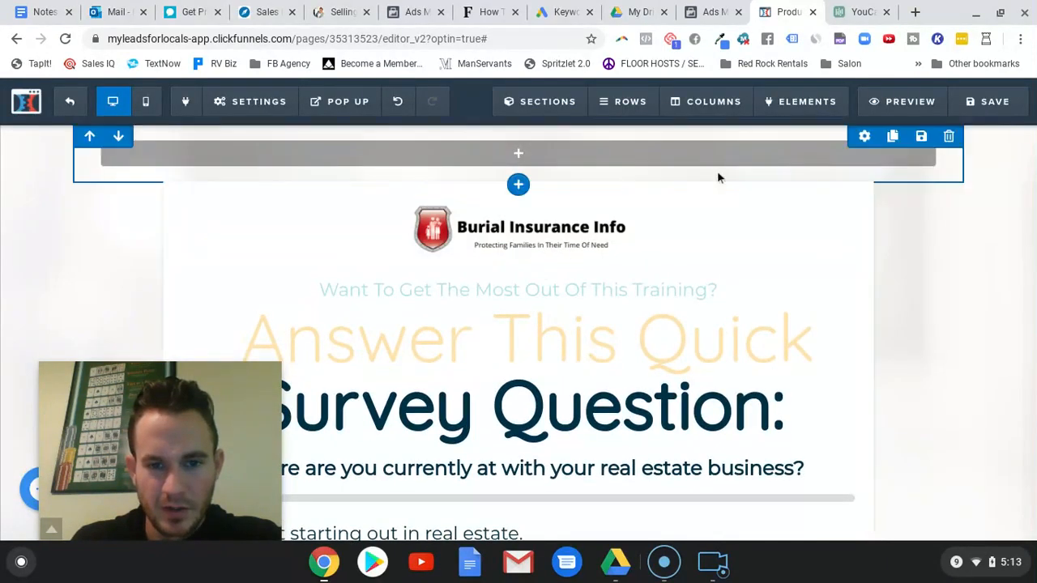
{"action": "left_click", "coordinate": [946, 140]}
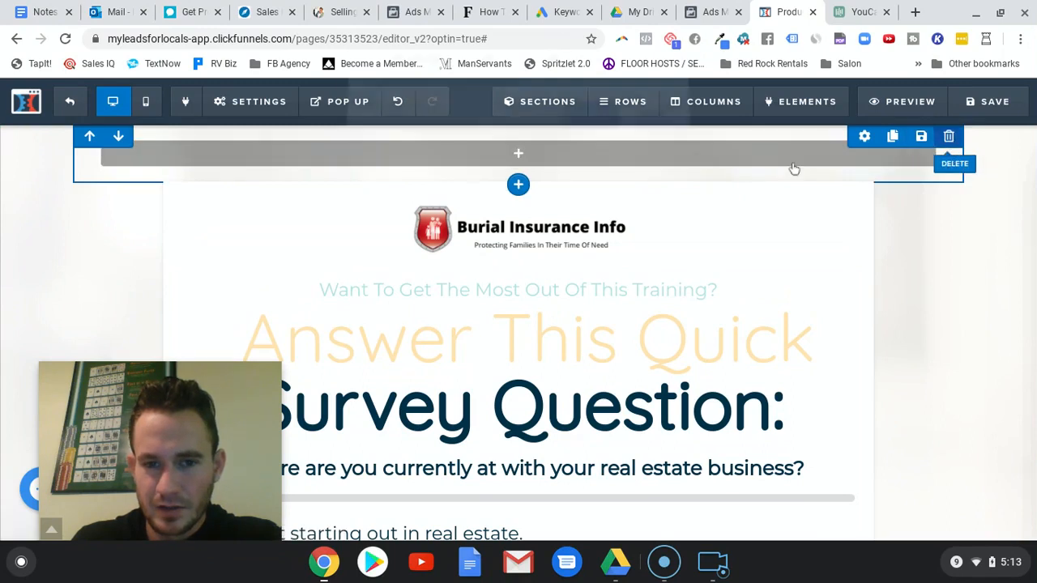
{"action": "left_click", "coordinate": [589, 128]}
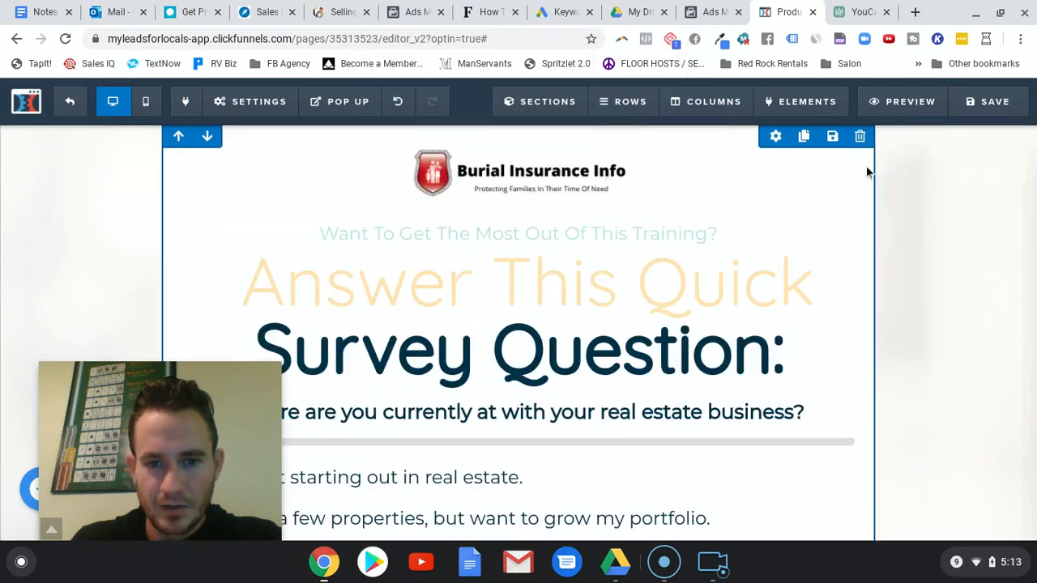
Add a small top margin to the white survey row.
{"action": "left_click", "coordinate": [774, 137]}
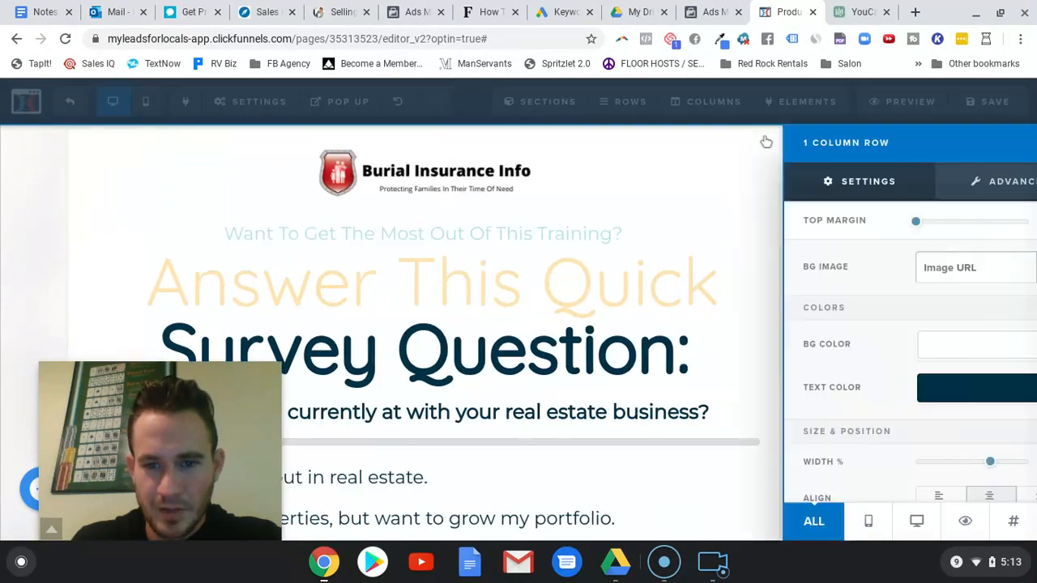
{"action": "left_click_drag", "start_coordinate": [875, 226], "coordinate": [887, 226]}
{"action": "left_click", "coordinate": [571, 232]}
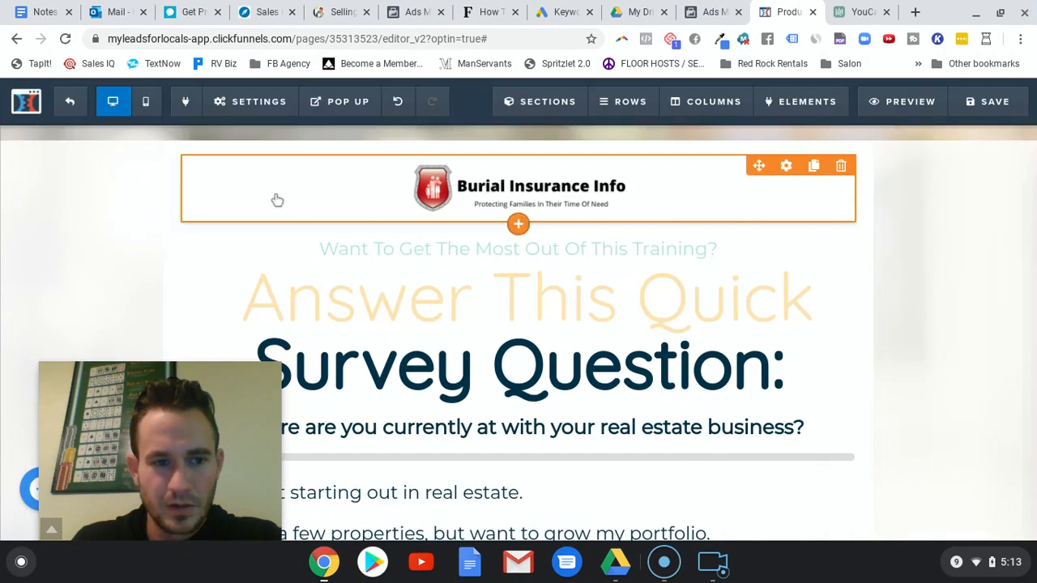
Set the page's background image to the dark wood planks picture from the uploaded image library.
{"action": "mouse_move", "coordinate": [256, 101]}
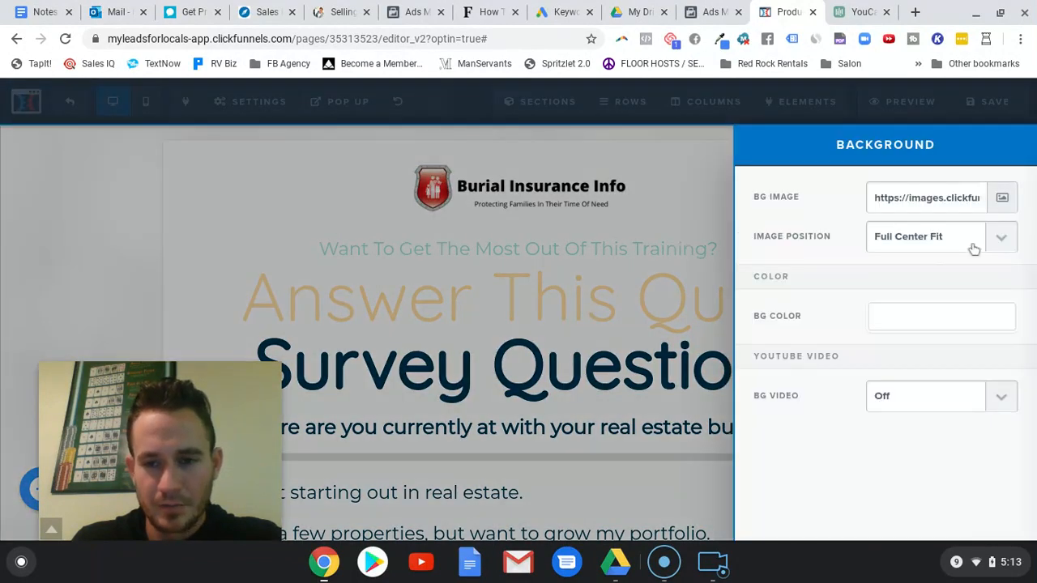
{"action": "left_click", "coordinate": [1006, 195]}
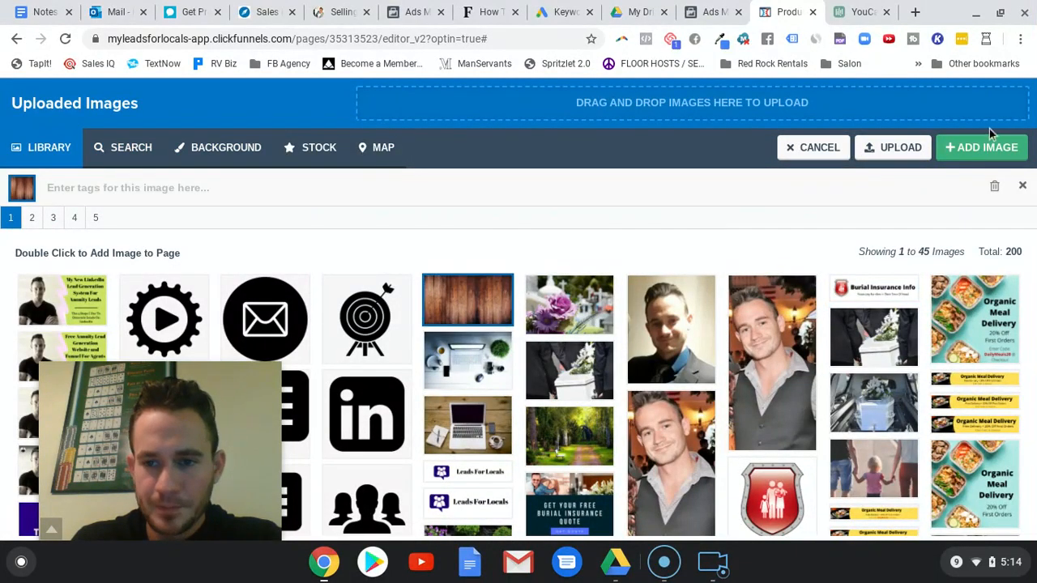
{"action": "left_click", "coordinate": [957, 147]}
{"action": "left_click", "coordinate": [585, 212]}
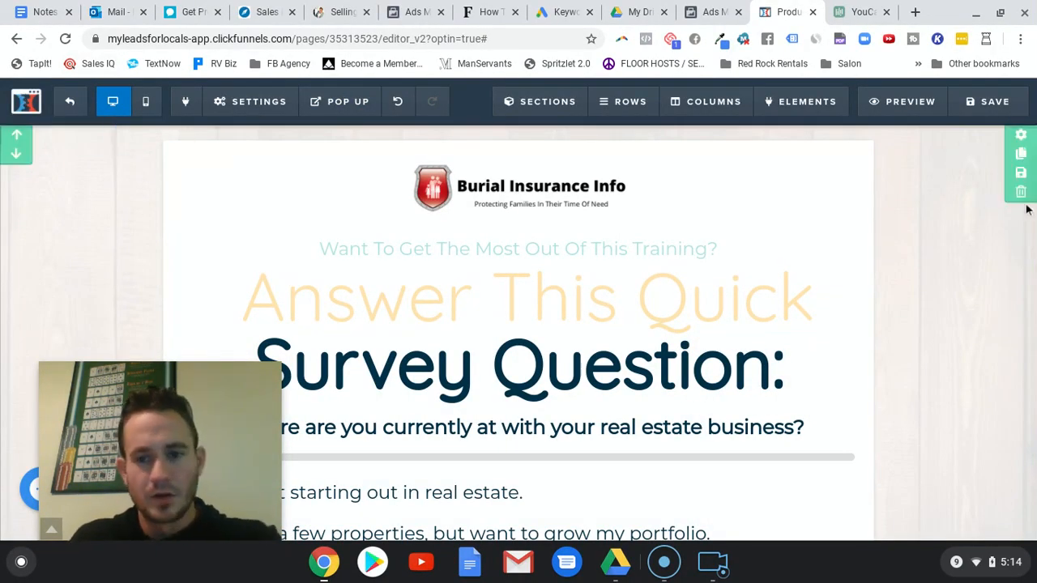
Replace the Sales Copy & Optin section's background image with the same wood planks picture.
{"action": "left_click", "coordinate": [1021, 139]}
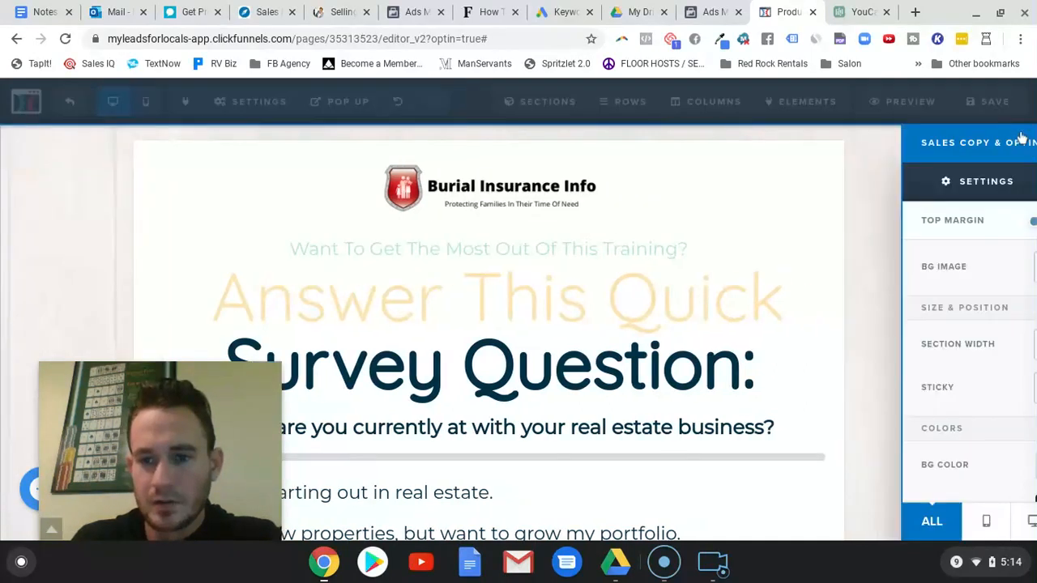
{"action": "left_click", "coordinate": [1003, 269]}
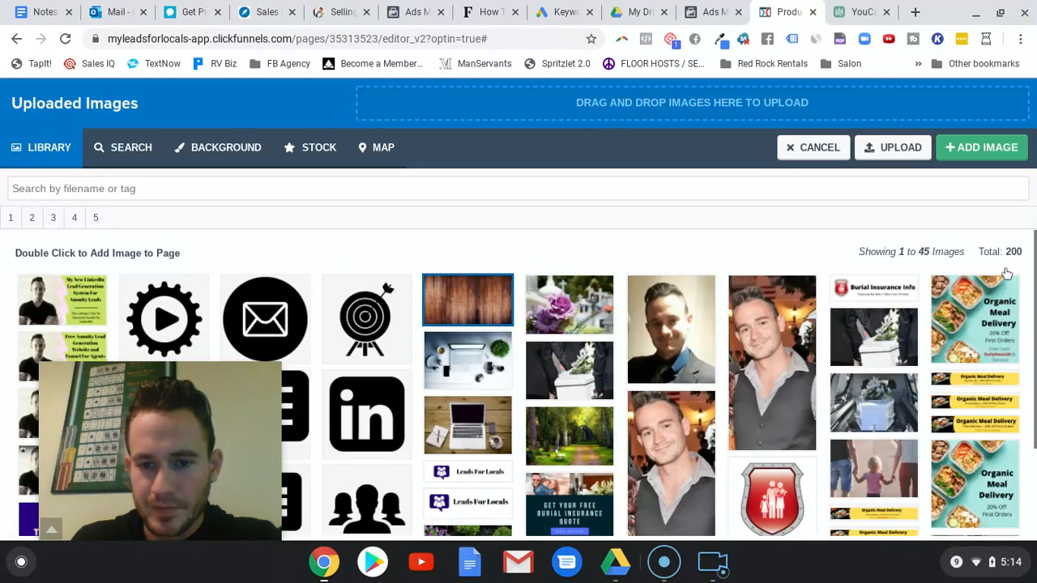
{"action": "left_click", "coordinate": [468, 299]}
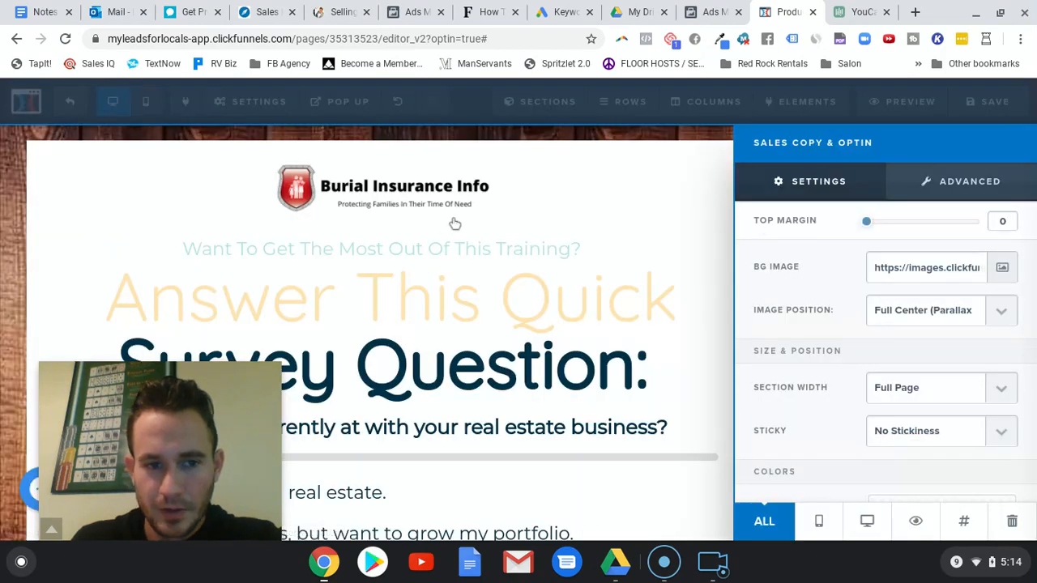
{"action": "left_click", "coordinate": [454, 224]}
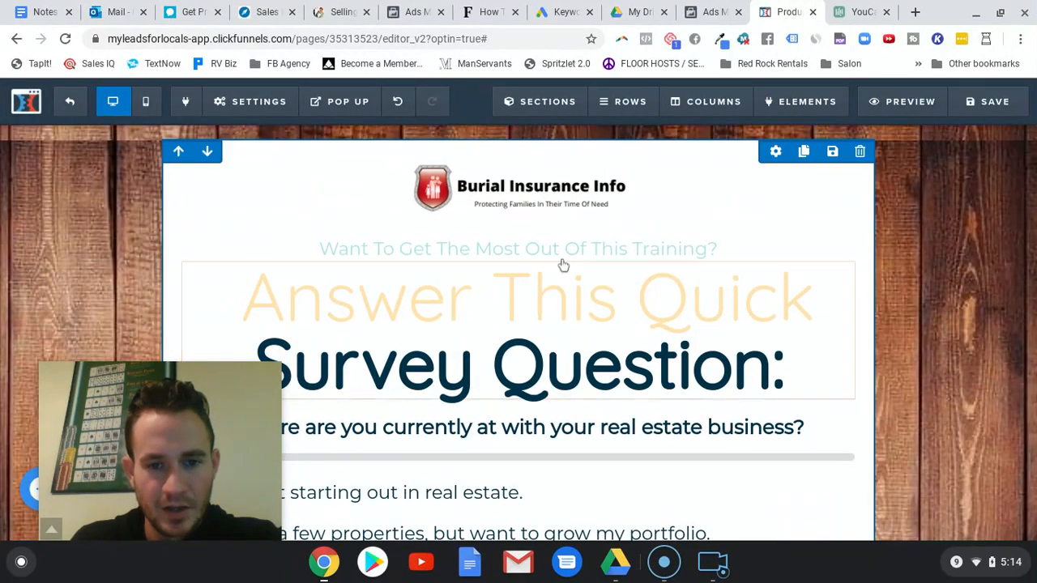
Open the survey element's options and add a second question to the survey.
{"action": "scroll", "coordinate": [558, 271], "scroll_direction": "down", "scroll_amount": 1}
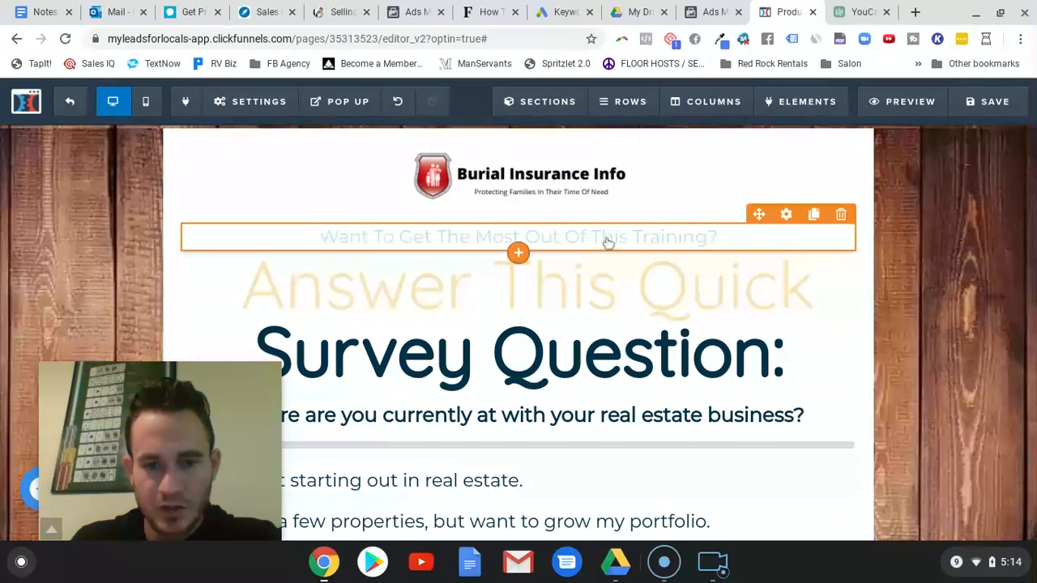
{"action": "scroll", "coordinate": [568, 235], "scroll_direction": "down", "scroll_amount": 1}
{"action": "scroll", "coordinate": [519, 268], "scroll_direction": "down", "scroll_amount": 3}
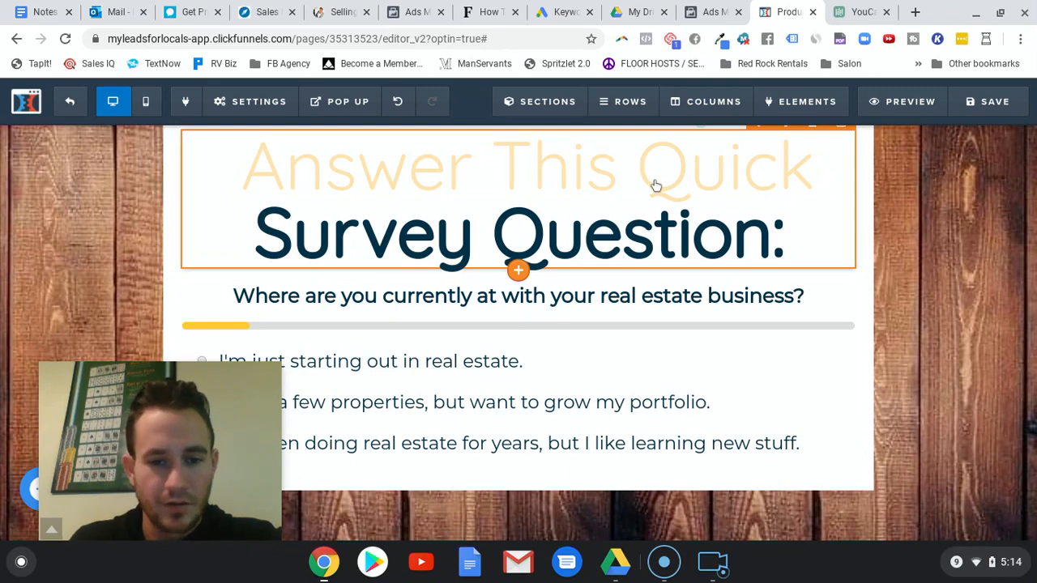
{"action": "left_click", "coordinate": [610, 350]}
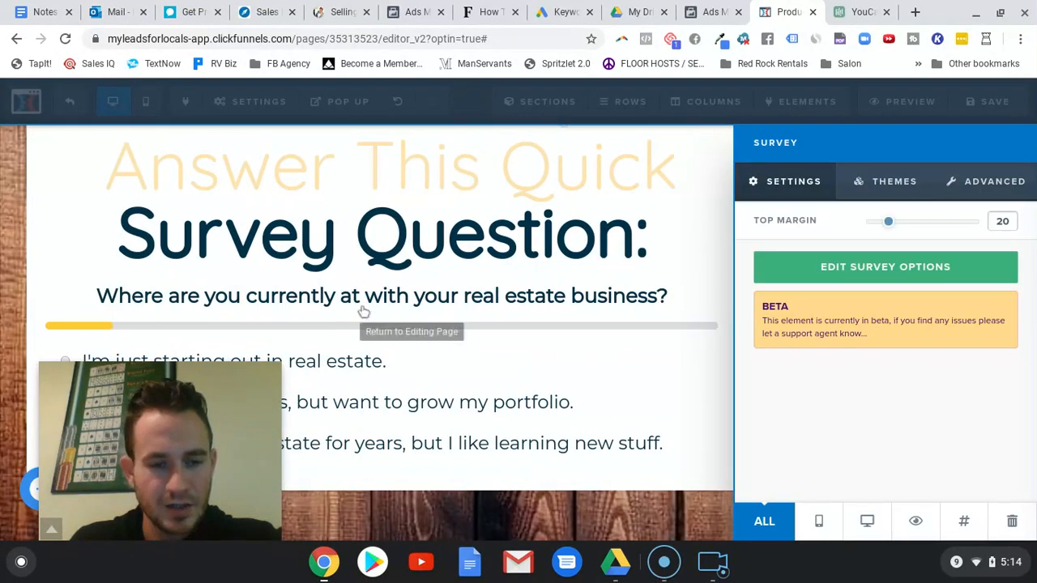
{"action": "left_click", "coordinate": [891, 270]}
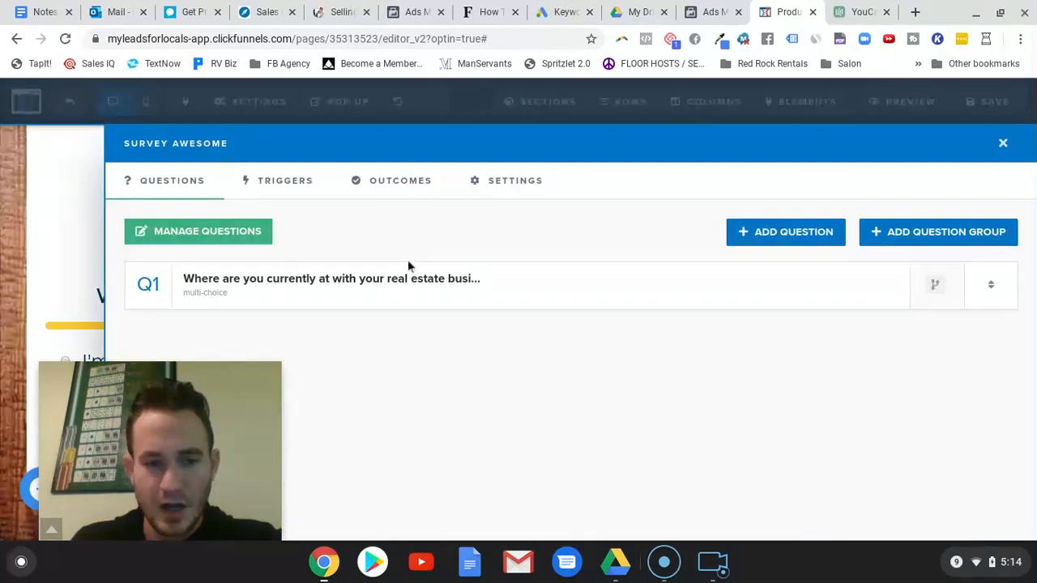
{"action": "left_click", "coordinate": [777, 234]}
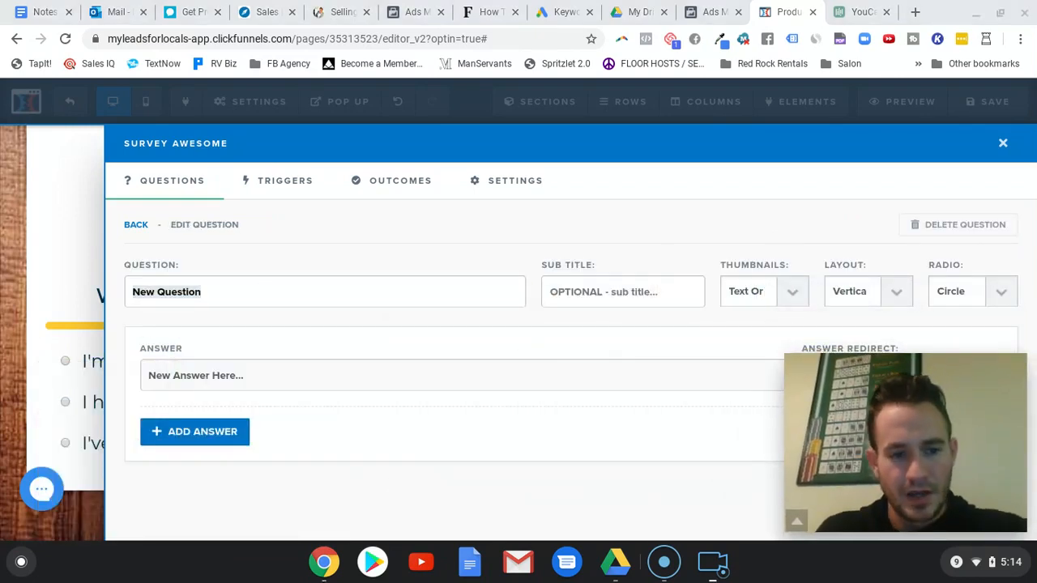
Replace the new question's default answer with the filler text "zxfgadfg".
{"action": "left_click", "coordinate": [263, 372]}
{"action": "type", "text": "gs"}
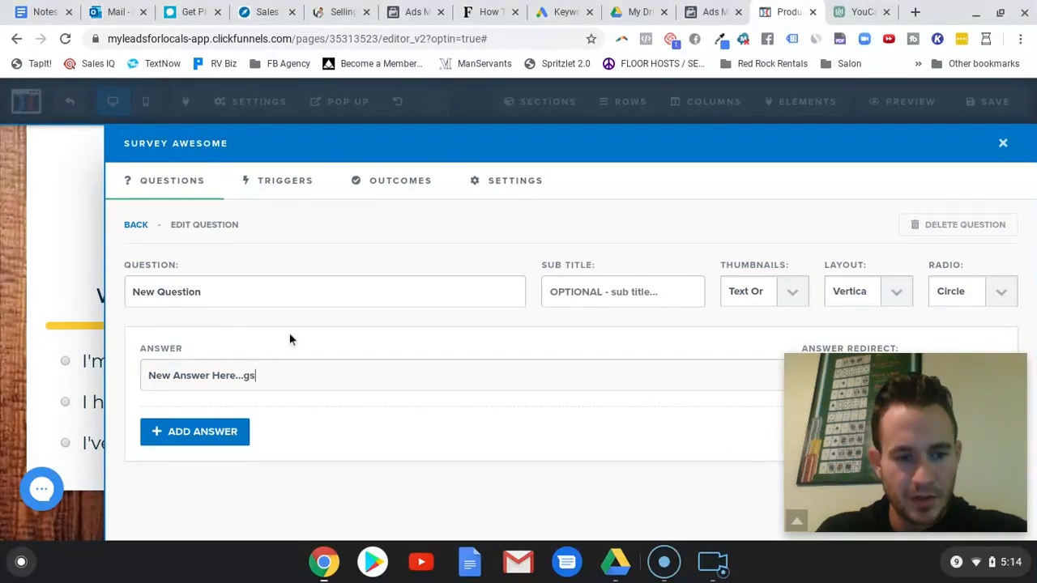
{"action": "type", "text": "gasgdsg"}
{"action": "triple_click", "coordinate": [304, 372]}
{"action": "left_click", "coordinate": [302, 372]}
{"action": "type", "text": "asdgad"}
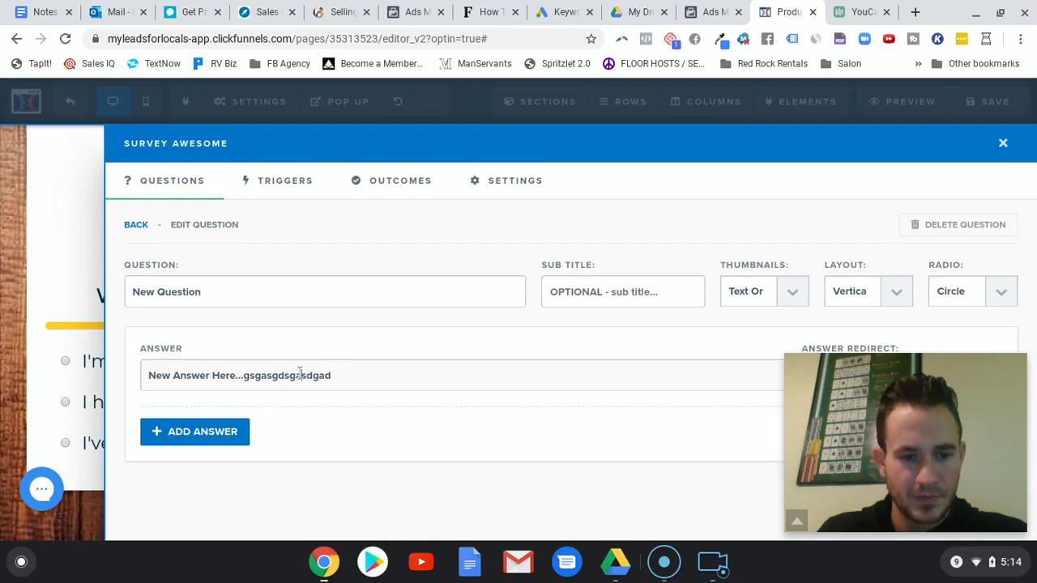
{"action": "triple_click", "coordinate": [300, 373]}
{"action": "key", "text": "BackSpace"}
{"action": "type", "text": "zxfgadf"}
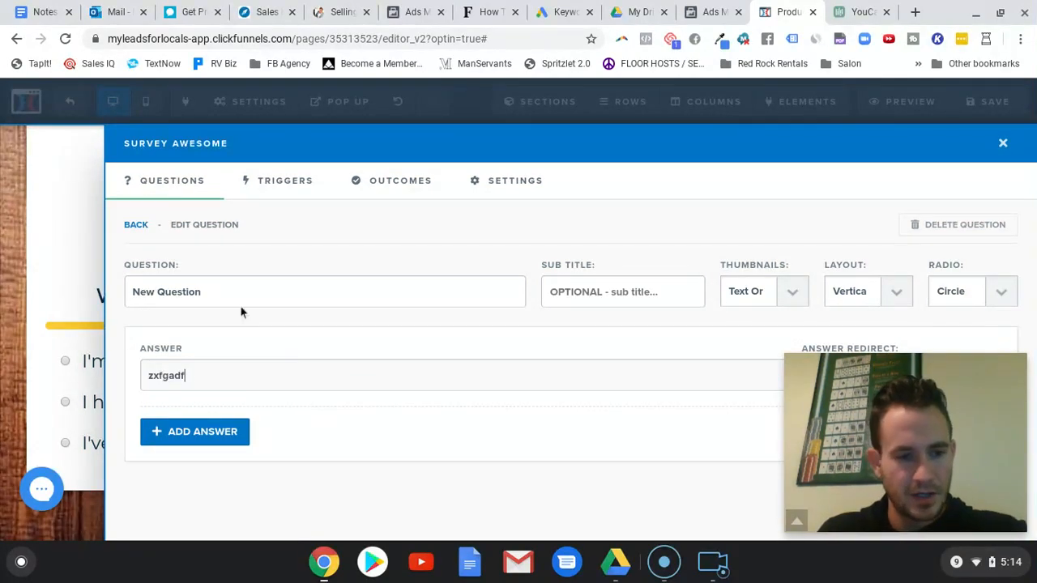
{"action": "type", "text": "g"}
Change the new question's text to "adfga" and return to the question list.
{"action": "triple_click", "coordinate": [216, 292]}
{"action": "type", "text": "adfga"}
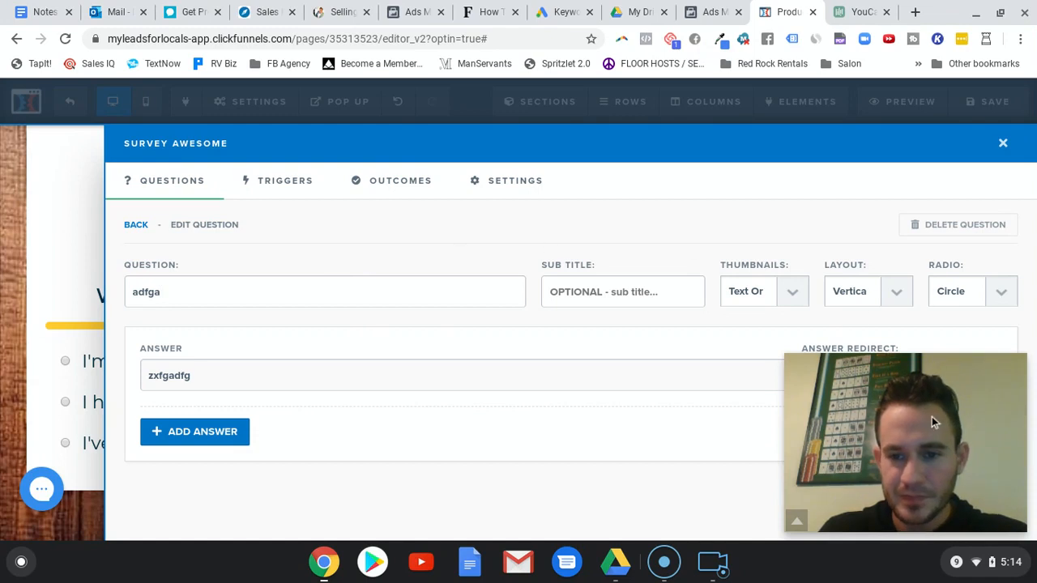
{"action": "left_click", "coordinate": [136, 226]}
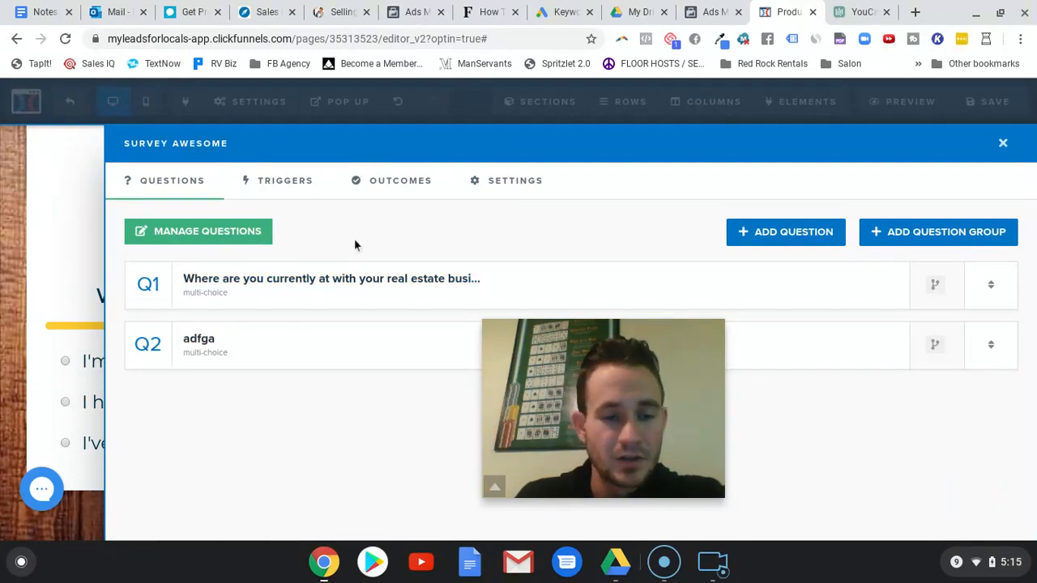
Set the page action of the survey's default outcome to Instant Page Redirect.
{"action": "left_click", "coordinate": [410, 184]}
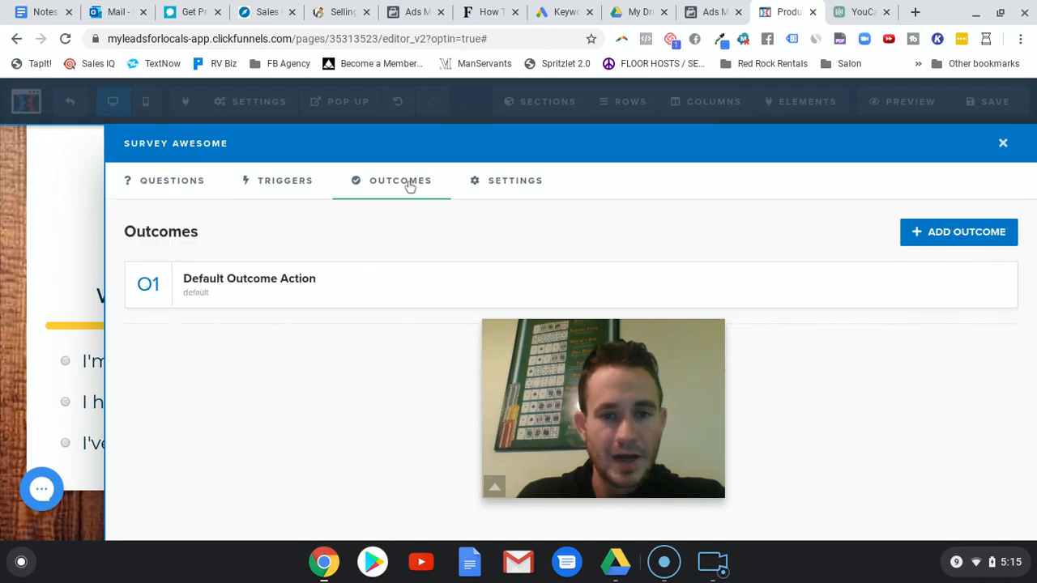
{"action": "left_click", "coordinate": [261, 281]}
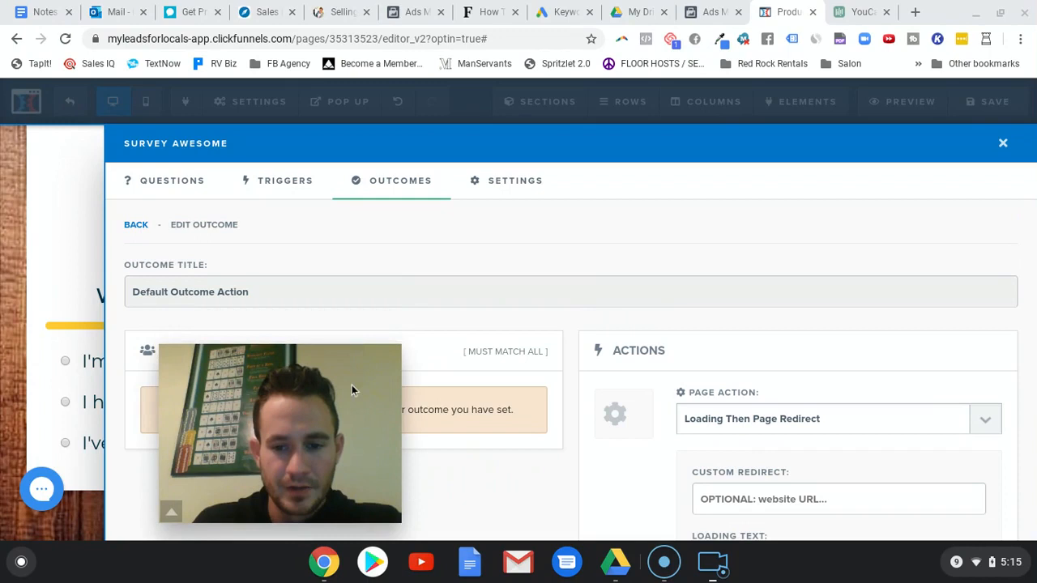
{"action": "scroll", "coordinate": [844, 322], "scroll_direction": "down", "scroll_amount": 2}
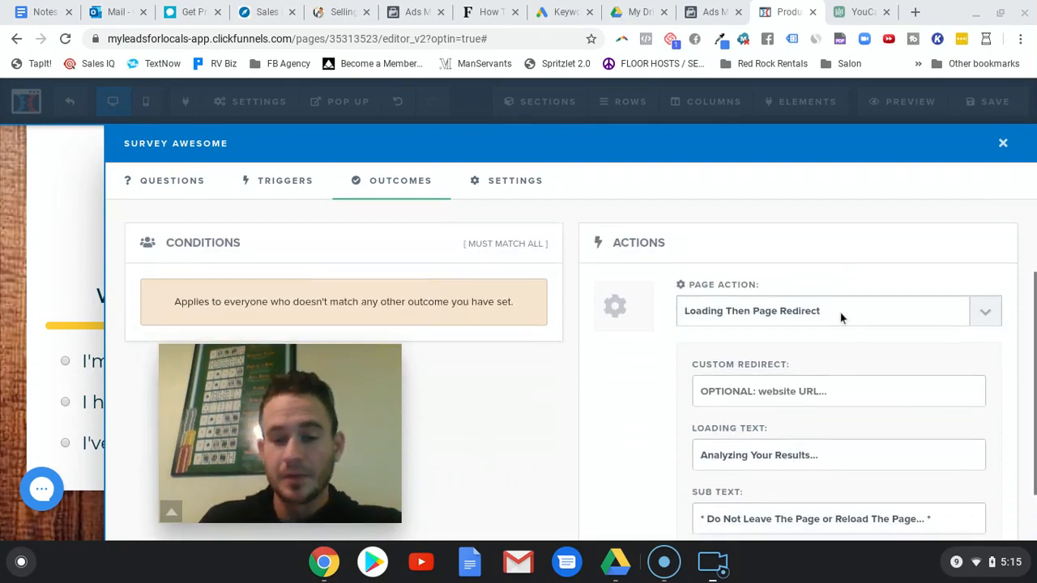
{"action": "left_click", "coordinate": [978, 313]}
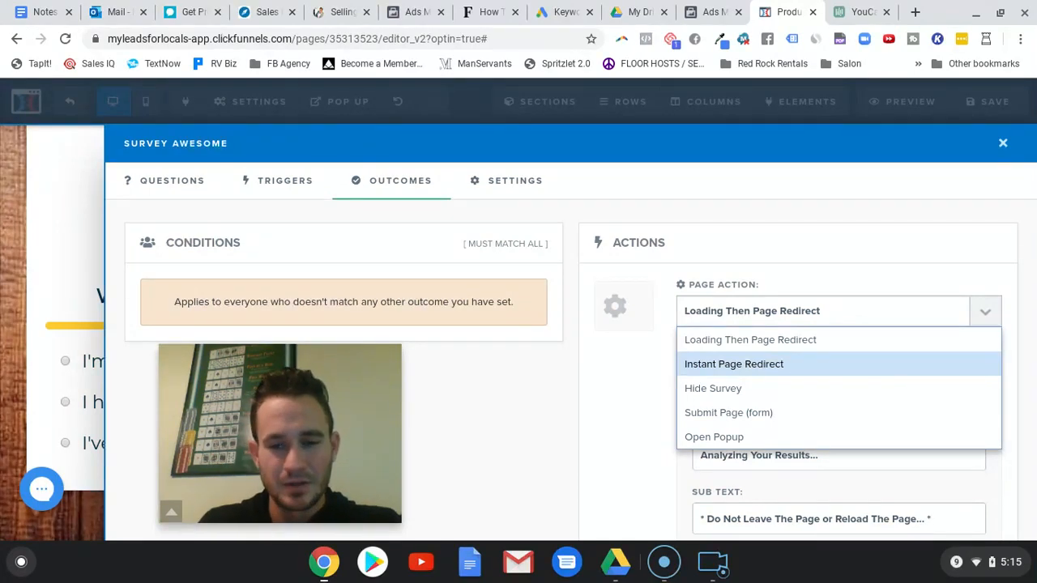
{"action": "left_click", "coordinate": [753, 365]}
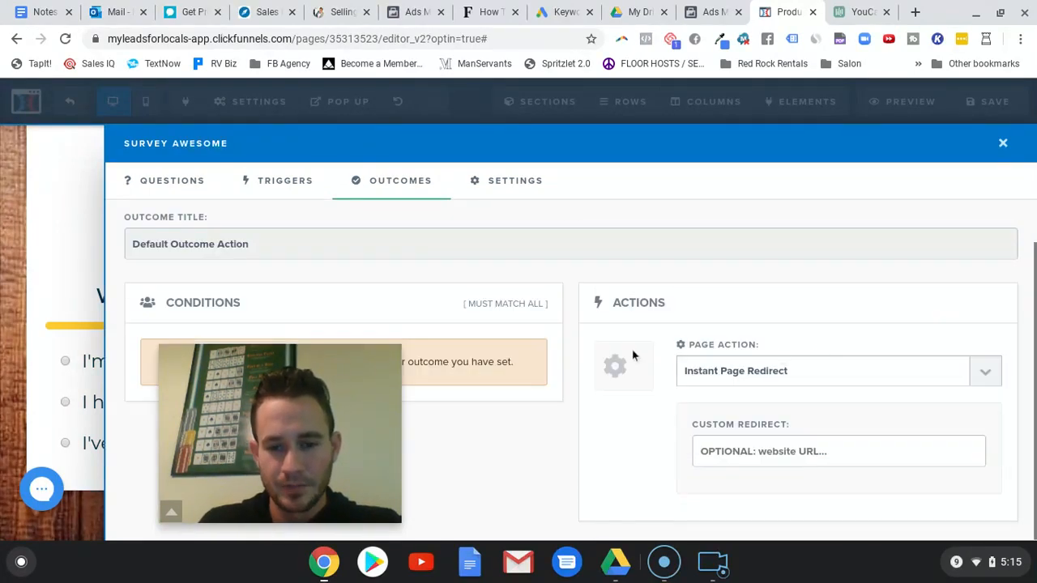
{"action": "left_click", "coordinate": [905, 374]}
{"action": "left_click", "coordinate": [718, 493]}
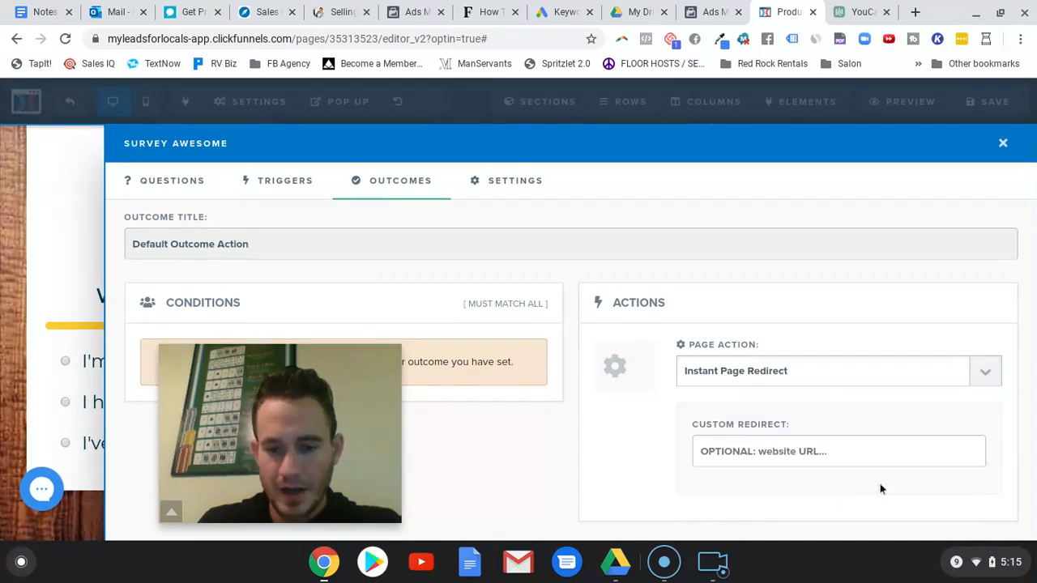
Review the survey's general settings and question list, and return to the page.
{"action": "left_click", "coordinate": [536, 187]}
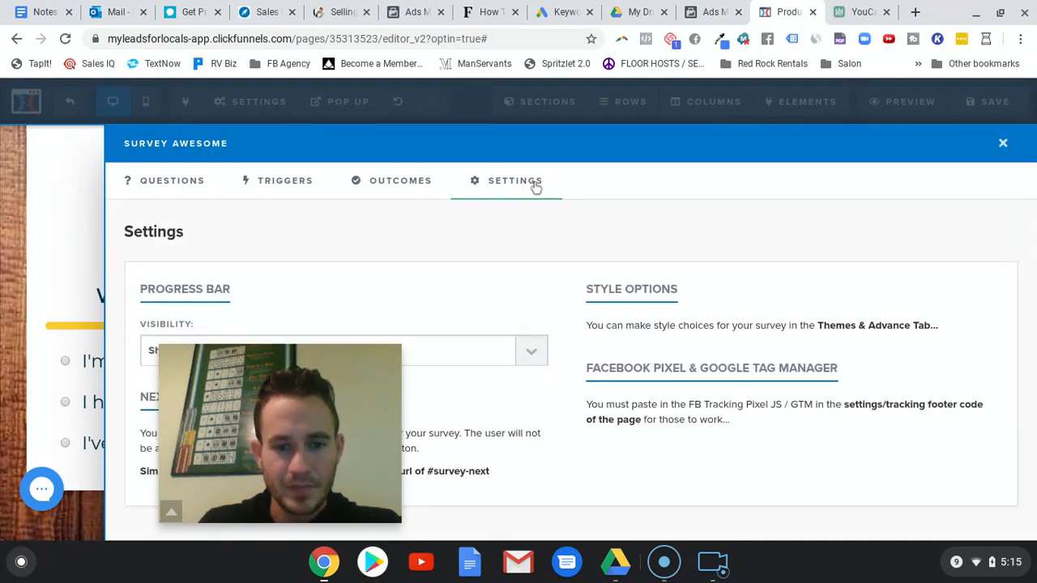
{"action": "left_click", "coordinate": [197, 183]}
{"action": "left_click", "coordinate": [94, 264]}
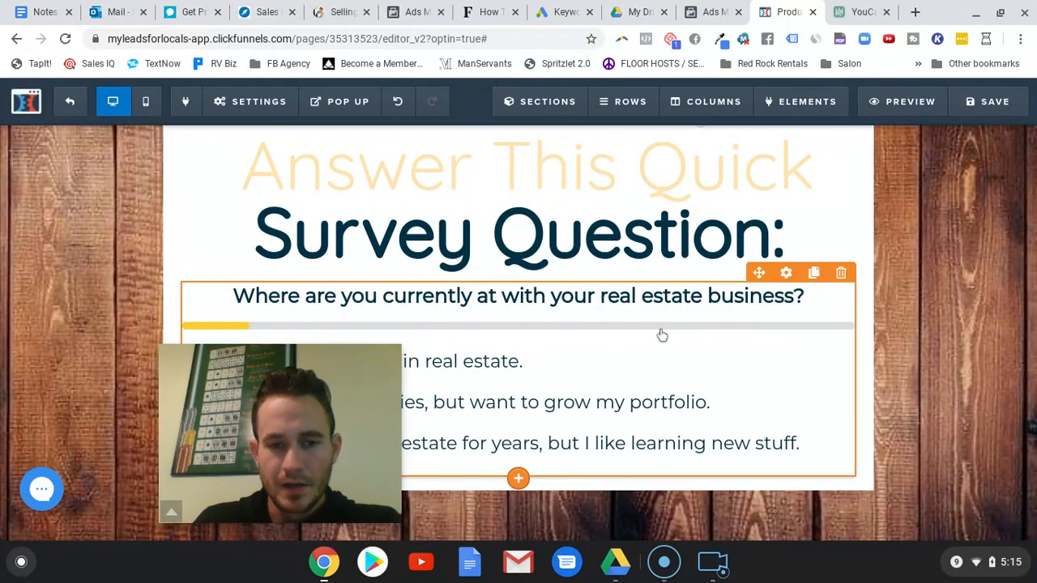
Show the page's pop-up and reduce its top margin so it sits higher on the page.
{"action": "mouse_move", "coordinate": [347, 103]}
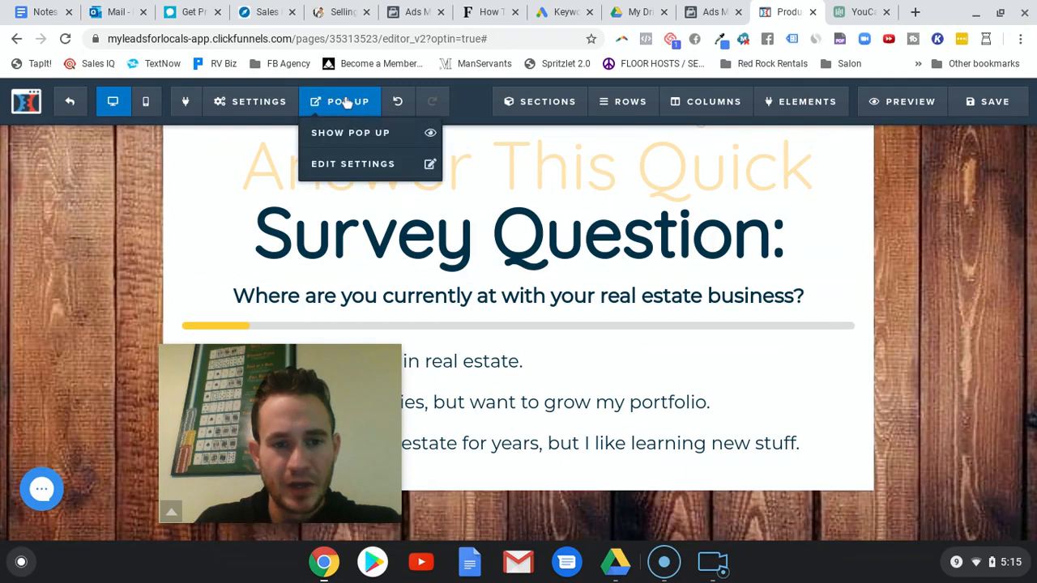
{"action": "left_click", "coordinate": [436, 126]}
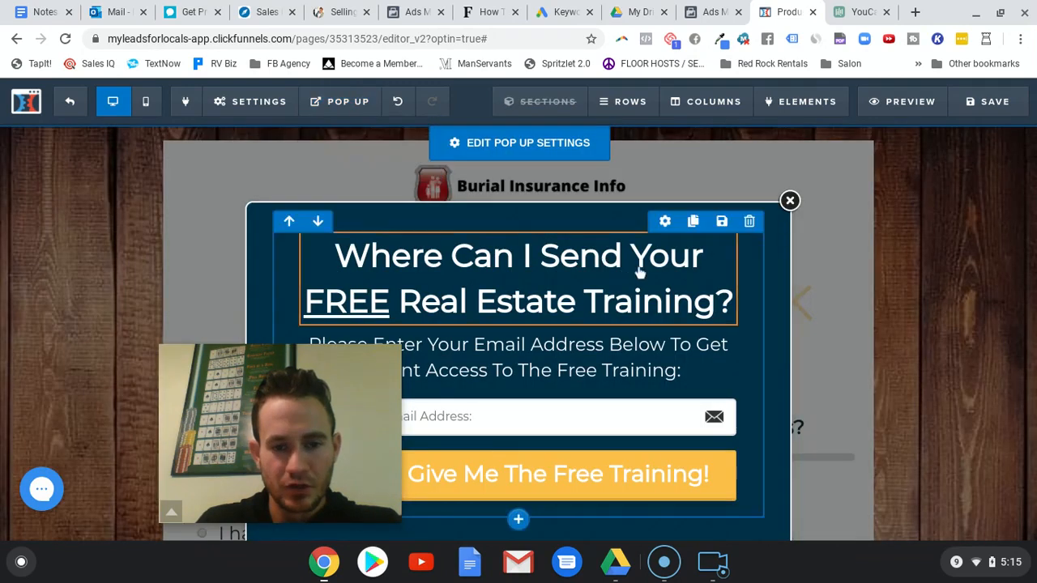
{"action": "left_click", "coordinate": [559, 147]}
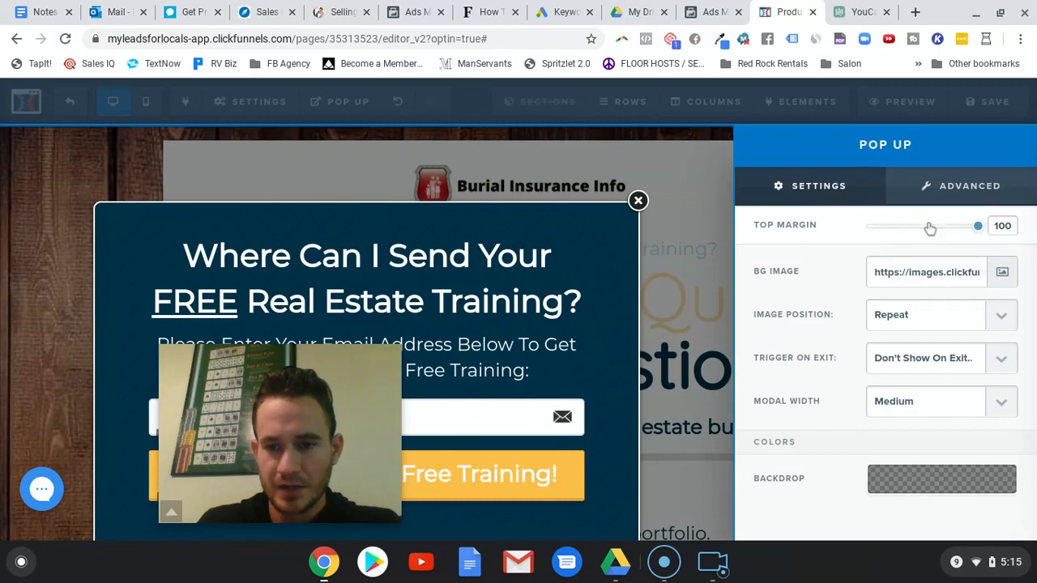
{"action": "left_click_drag", "start_coordinate": [980, 230], "coordinate": [884, 235]}
{"action": "left_click", "coordinate": [593, 292]}
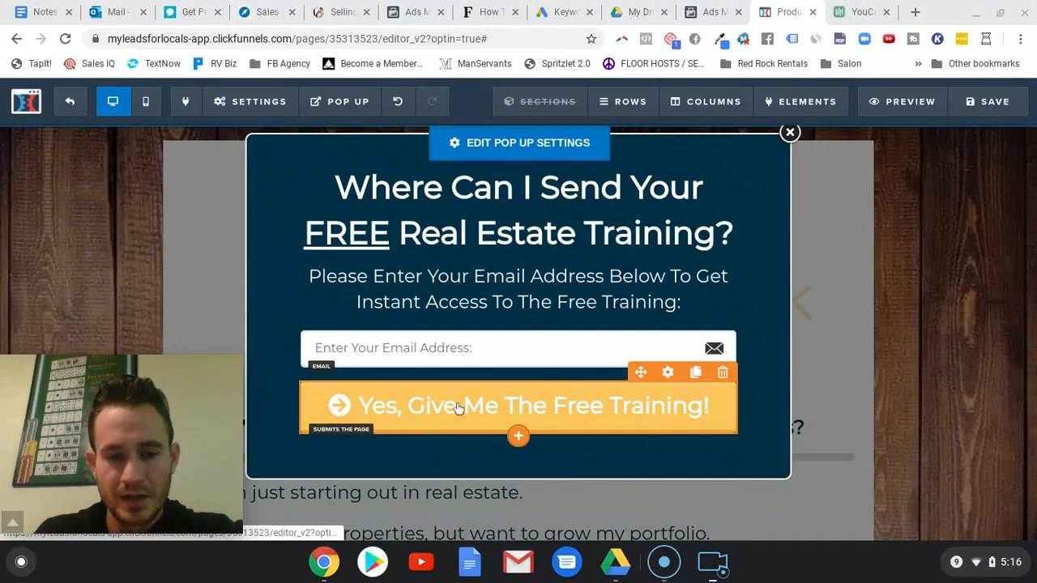
Duplicate the pop-up's email field twice and close the pop-up.
{"action": "left_click", "coordinate": [422, 361]}
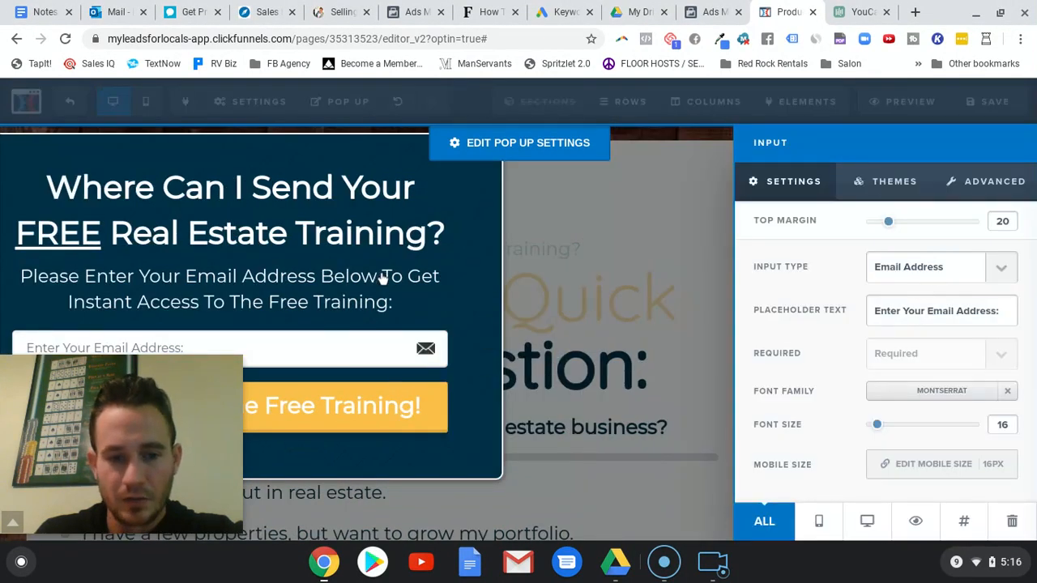
{"action": "left_click", "coordinate": [570, 357]}
{"action": "left_click", "coordinate": [695, 321]}
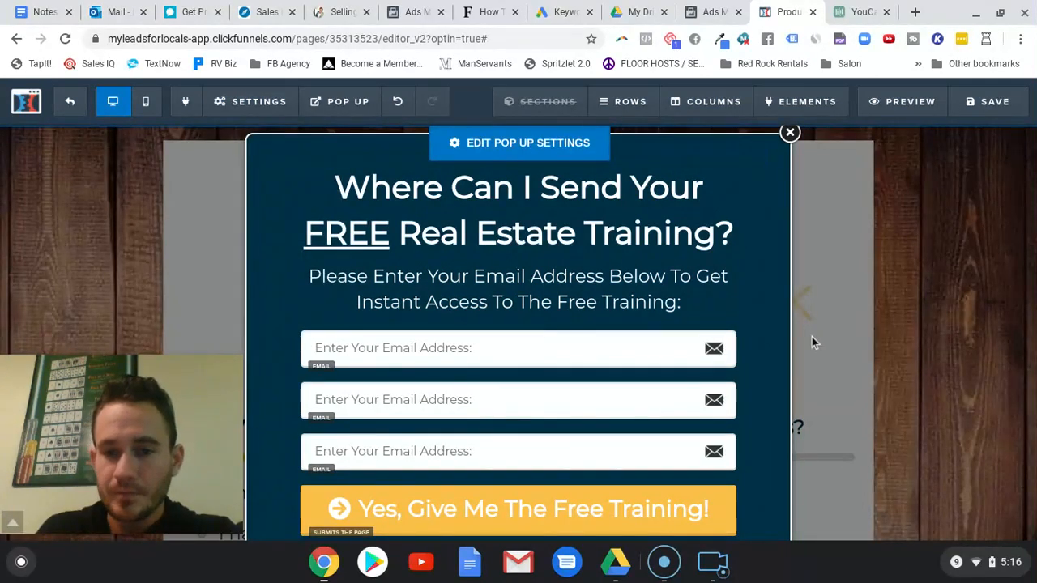
{"action": "left_click", "coordinate": [845, 304]}
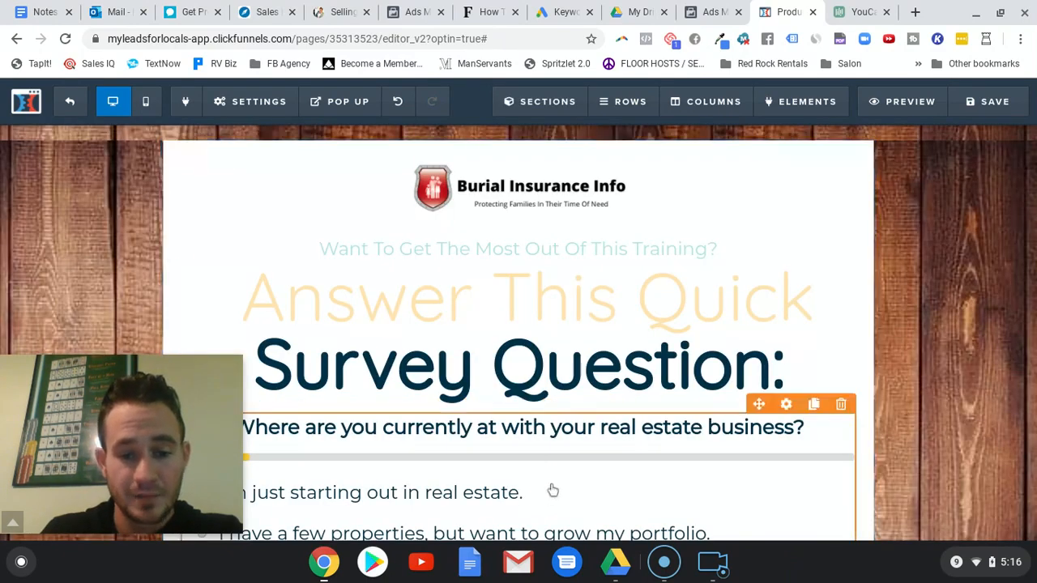
Exit the page editor without saving and return to the funnel's list of steps.
{"action": "left_click", "coordinate": [70, 101]}
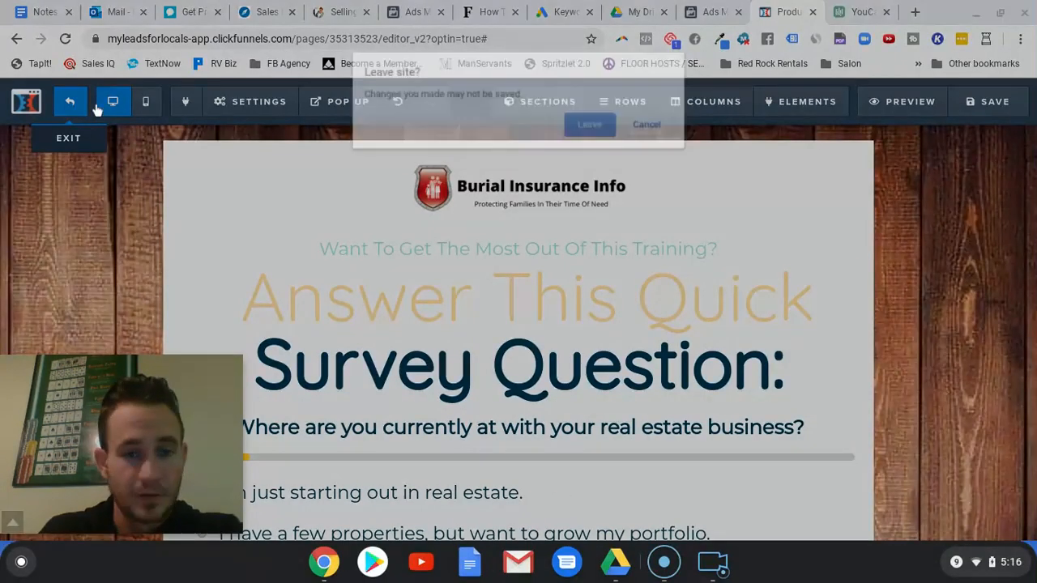
{"action": "left_click", "coordinate": [590, 126]}
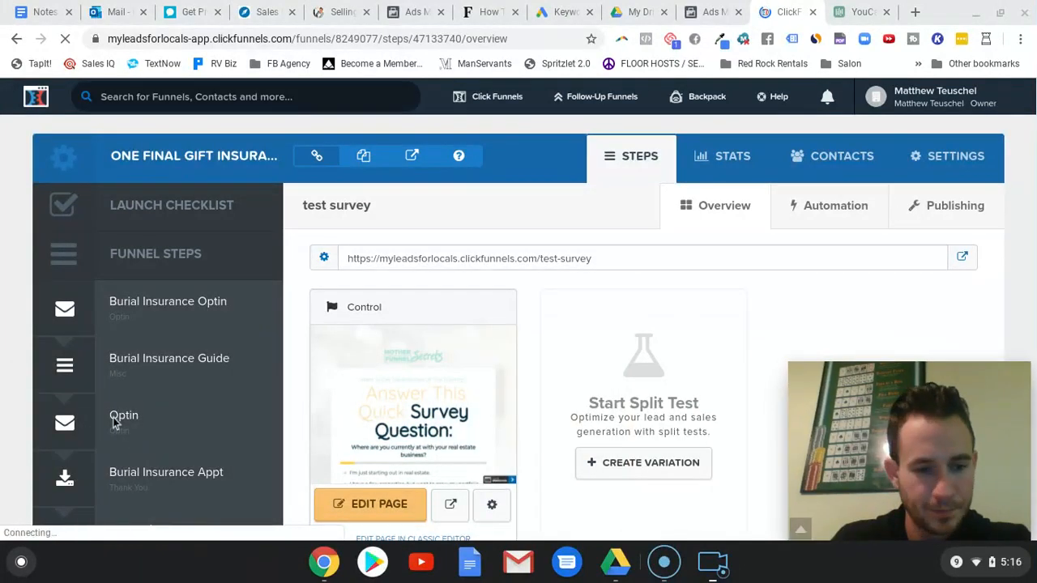
{"action": "scroll", "coordinate": [34, 362], "scroll_direction": "down", "scroll_amount": 3}
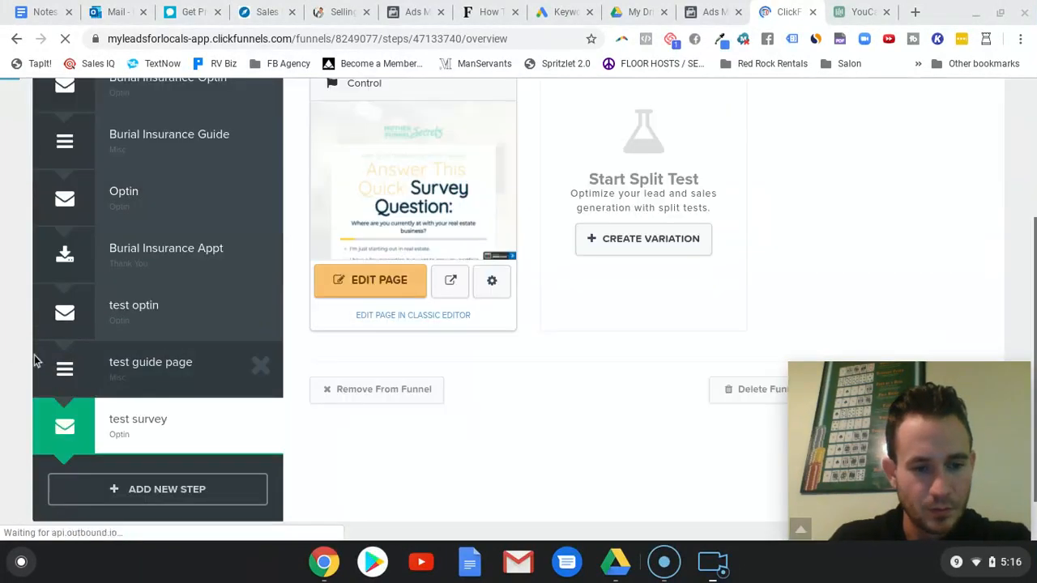
Add a funnel step named "test appt" with the path "test appt".
{"action": "left_click", "coordinate": [162, 489]}
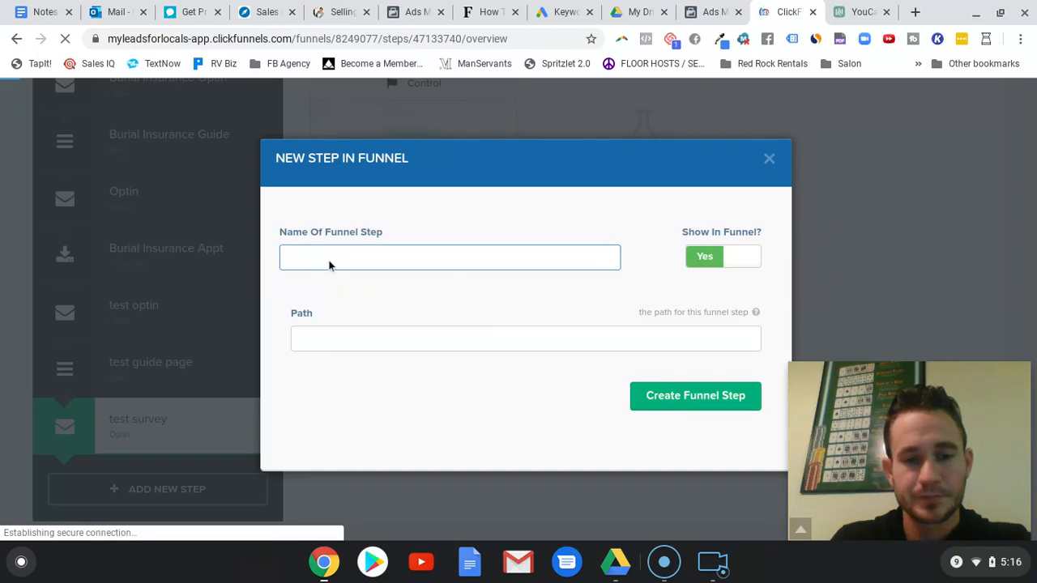
{"action": "left_click", "coordinate": [344, 257]}
{"action": "type", "text": "test appt"}
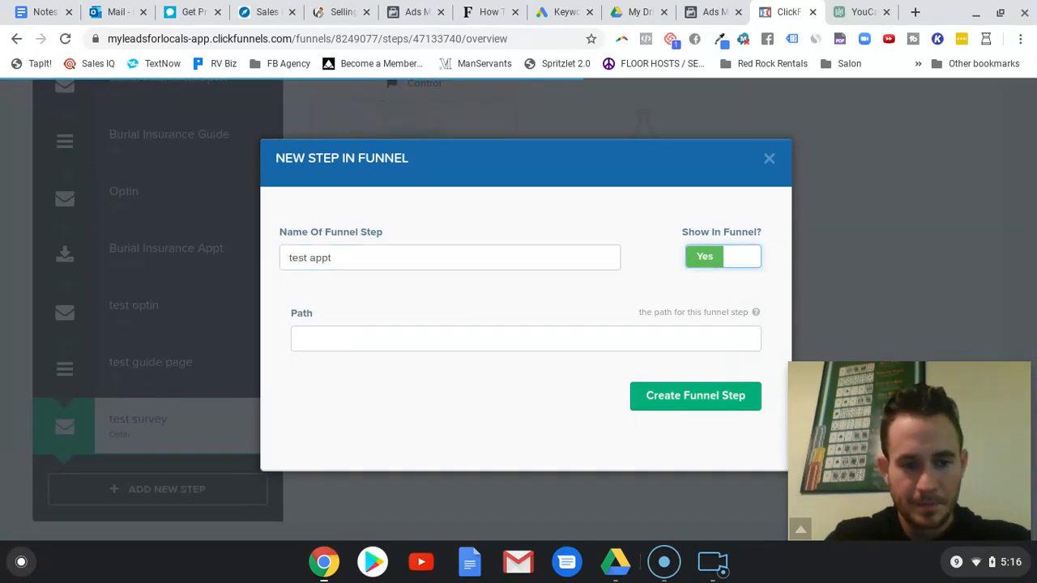
{"action": "key", "text": "Tab"}
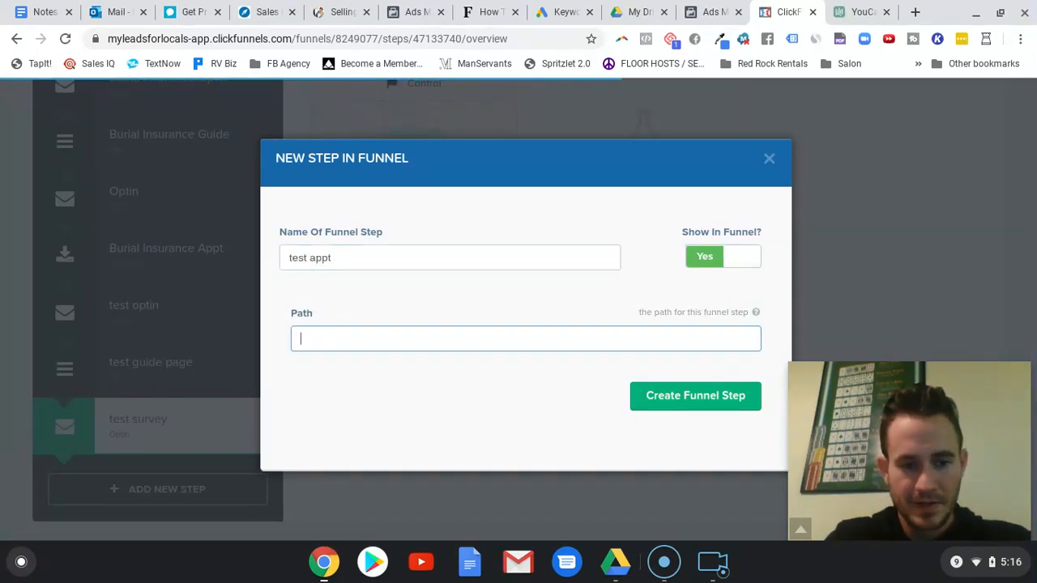
{"action": "type", "text": "test appt"}
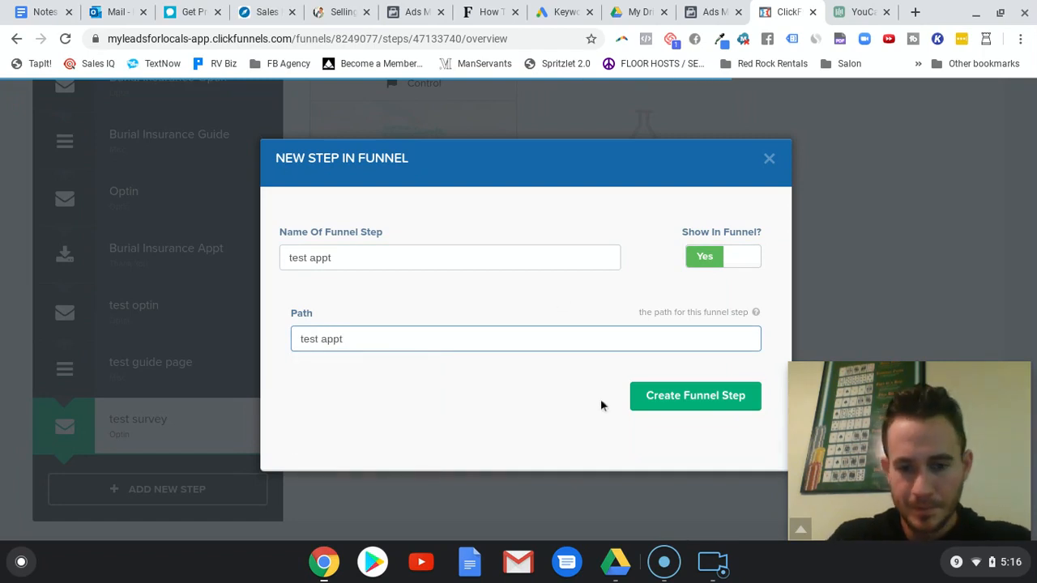
{"action": "left_click", "coordinate": [648, 401]}
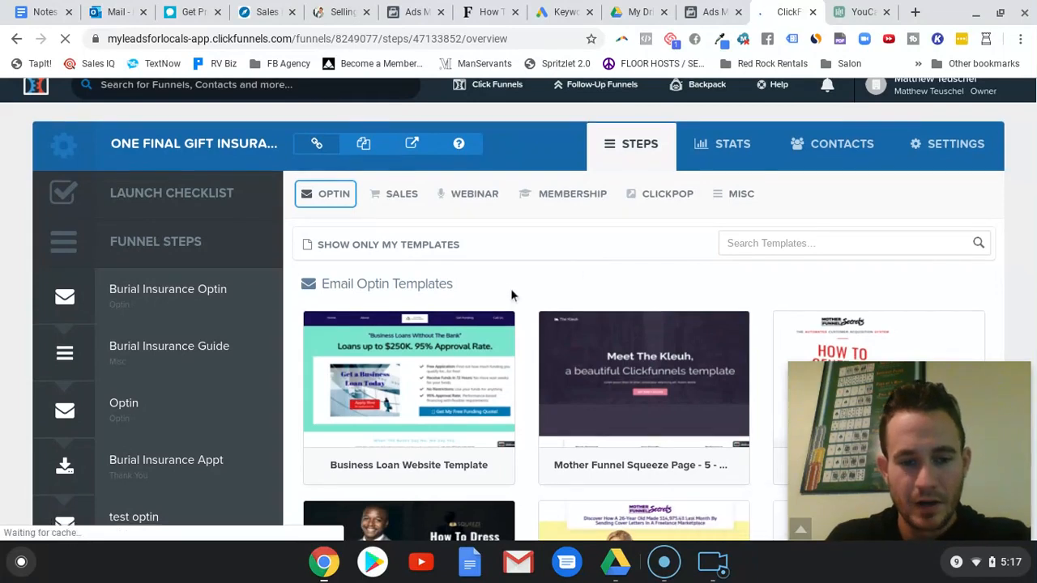
Look through the email optin templates for a page design that suits the appointment step.
{"action": "scroll", "coordinate": [510, 292], "scroll_direction": "down", "scroll_amount": 2}
{"action": "scroll", "coordinate": [512, 296], "scroll_direction": "down", "scroll_amount": 3}
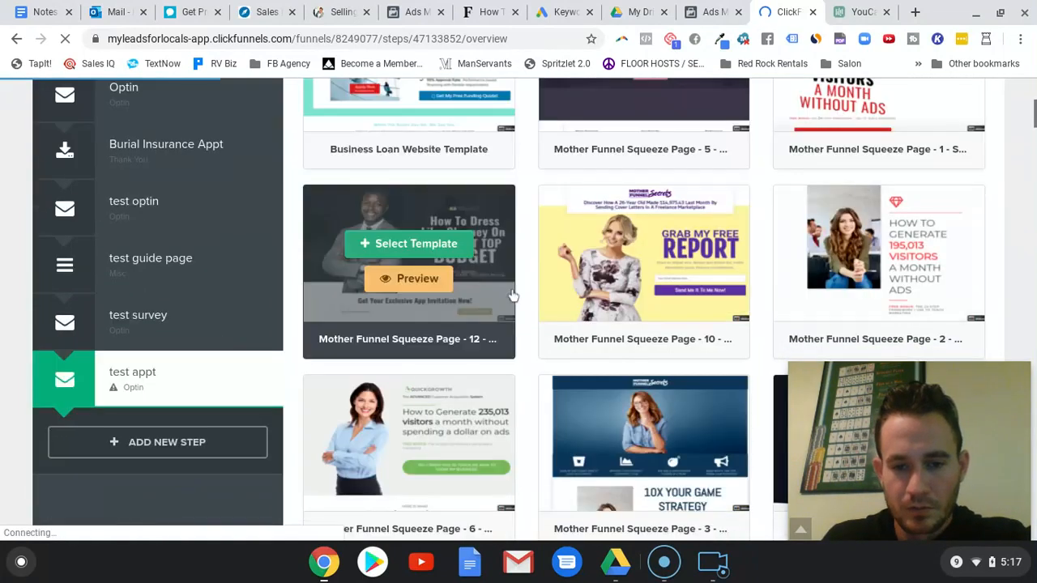
{"action": "scroll", "coordinate": [519, 296], "scroll_direction": "down", "scroll_amount": 2}
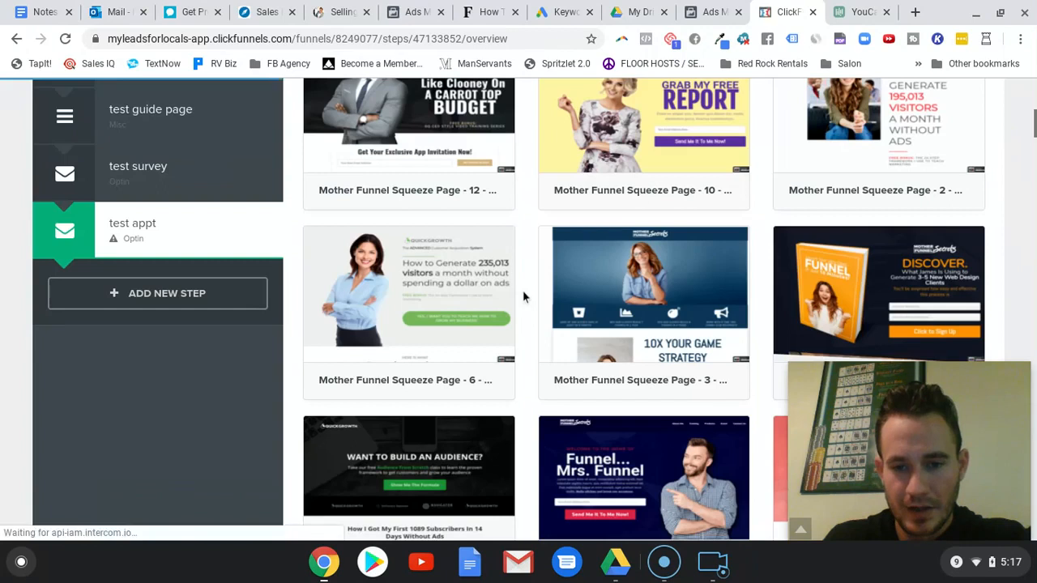
{"action": "scroll", "coordinate": [523, 298], "scroll_direction": "down", "scroll_amount": 3}
{"action": "scroll", "coordinate": [524, 295], "scroll_direction": "down", "scroll_amount": 2}
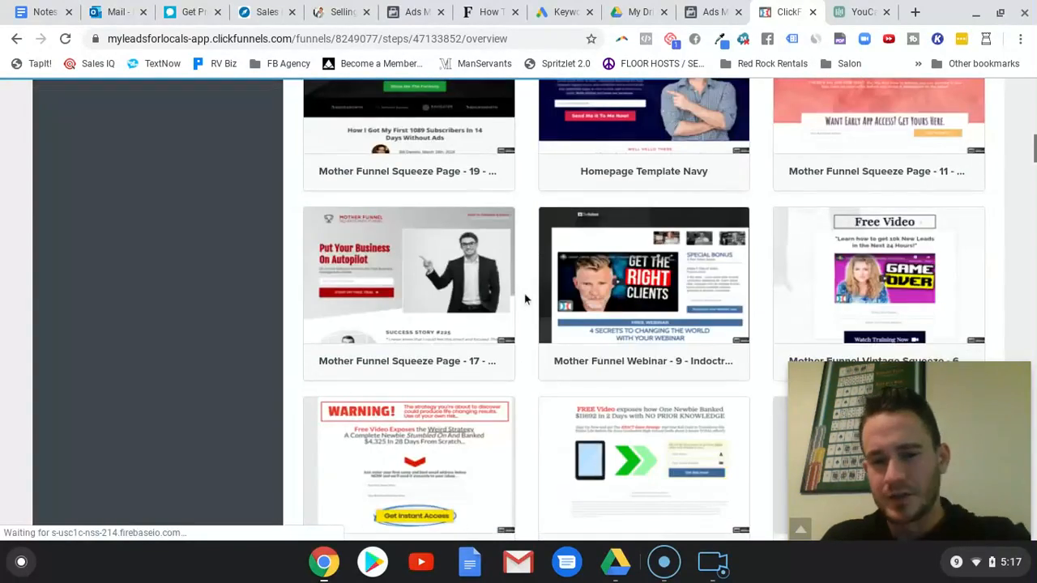
{"action": "scroll", "coordinate": [567, 281], "scroll_direction": "down", "scroll_amount": 1}
{"action": "scroll", "coordinate": [575, 277], "scroll_direction": "down", "scroll_amount": 3}
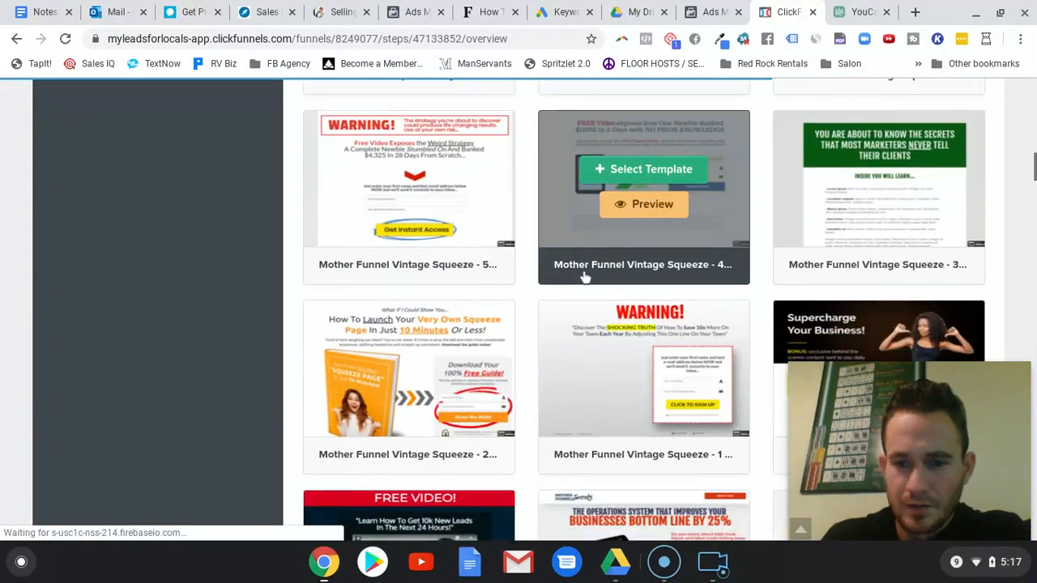
{"action": "scroll", "coordinate": [559, 274], "scroll_direction": "down", "scroll_amount": 1}
{"action": "scroll", "coordinate": [541, 274], "scroll_direction": "down", "scroll_amount": 4}
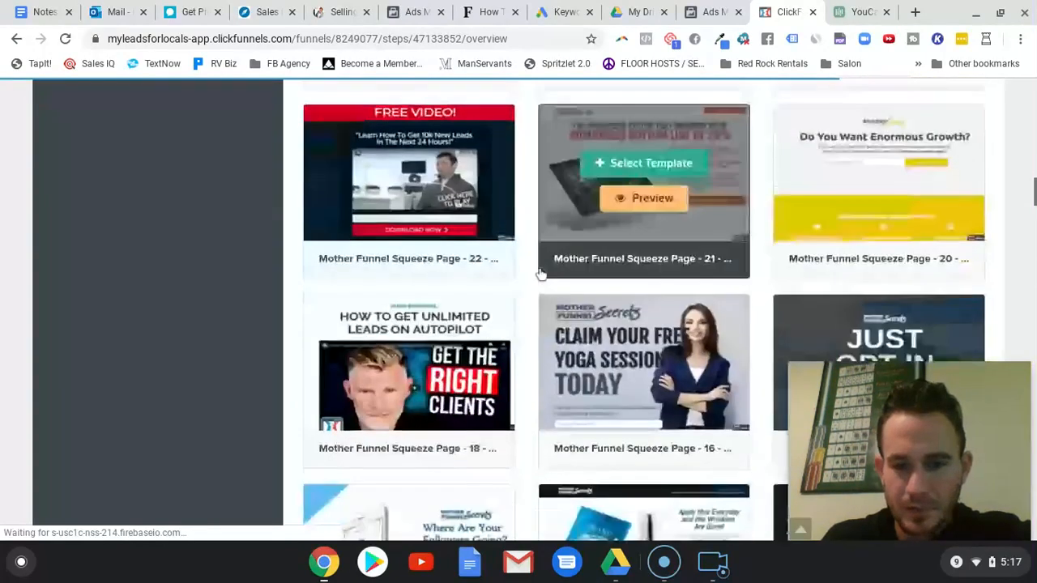
{"action": "scroll", "coordinate": [541, 275], "scroll_direction": "down", "scroll_amount": 1}
{"action": "scroll", "coordinate": [545, 276], "scroll_direction": "down", "scroll_amount": 3}
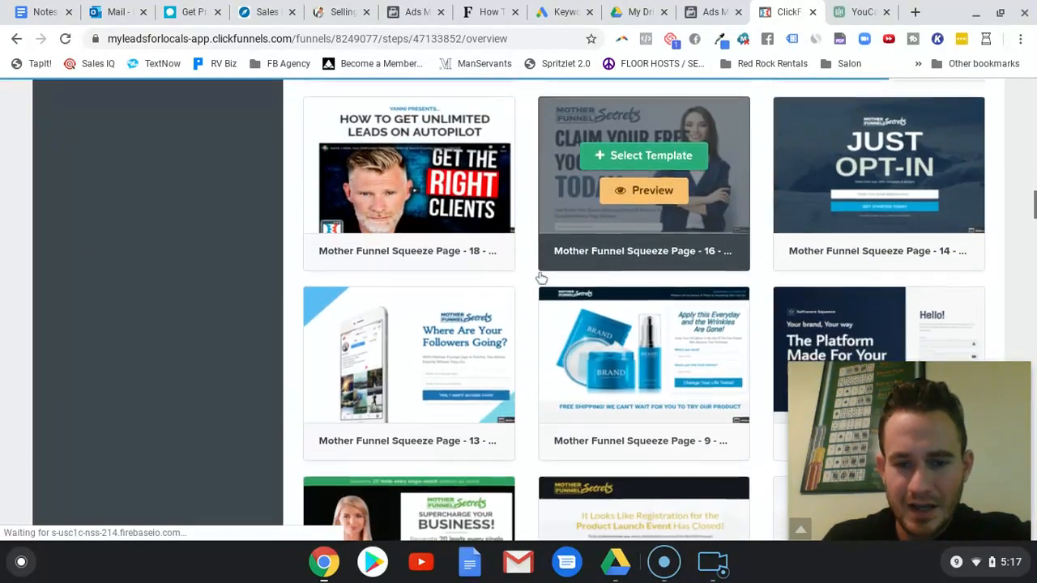
{"action": "scroll", "coordinate": [549, 279], "scroll_direction": "down", "scroll_amount": 3}
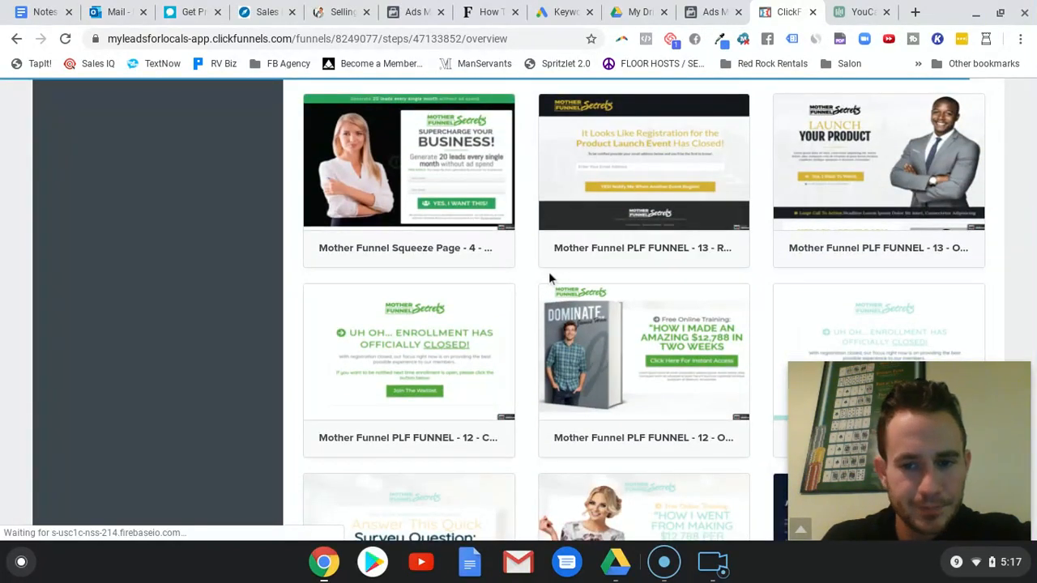
{"action": "scroll", "coordinate": [549, 275], "scroll_direction": "down", "scroll_amount": 5}
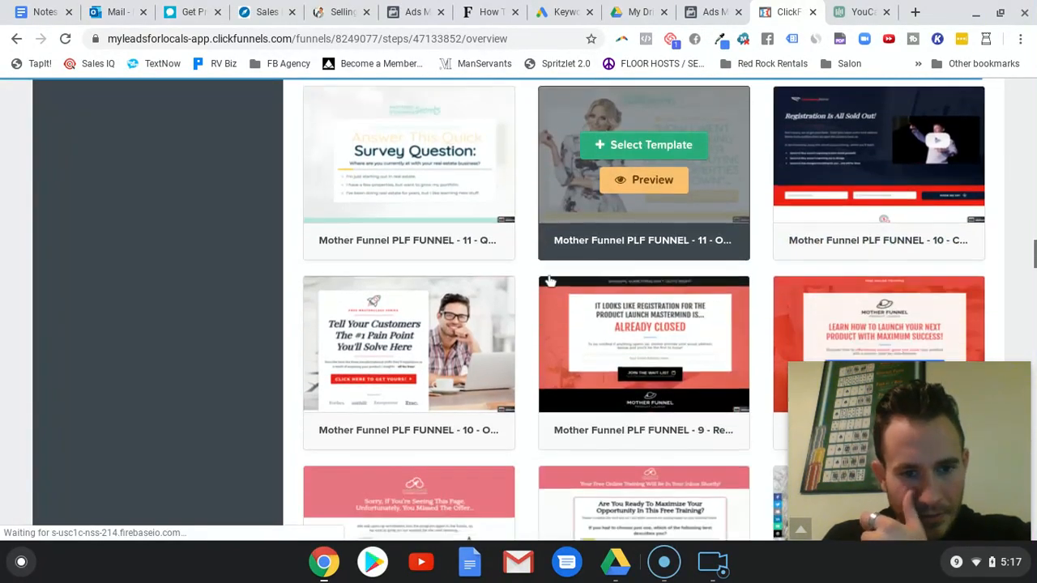
{"action": "scroll", "coordinate": [549, 282], "scroll_direction": "down", "scroll_amount": 3}
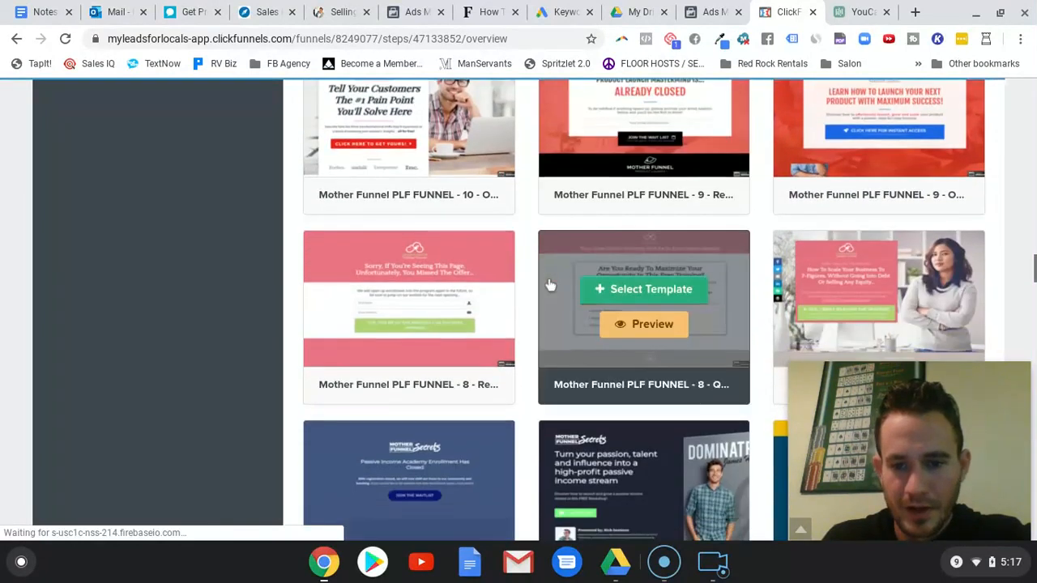
{"action": "scroll", "coordinate": [549, 283], "scroll_direction": "up", "scroll_amount": 15}
Switch to the Thank You templates and select the "You're In!" template, Mother Funnel Squeeze Page - 3, for the test appt step.
{"action": "mouse_move", "coordinate": [346, 208]}
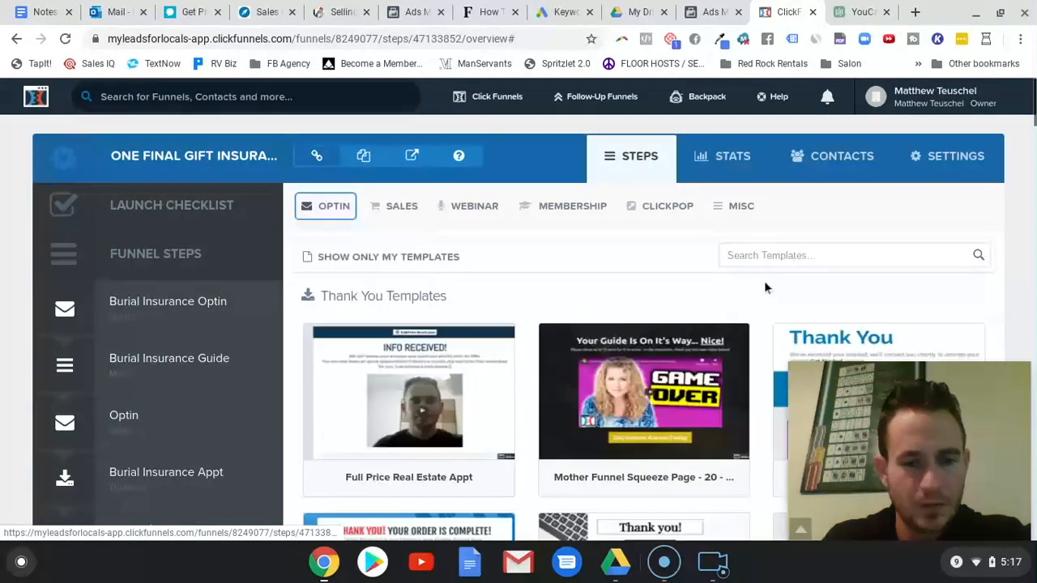
{"action": "scroll", "coordinate": [711, 277], "scroll_direction": "down", "scroll_amount": 1}
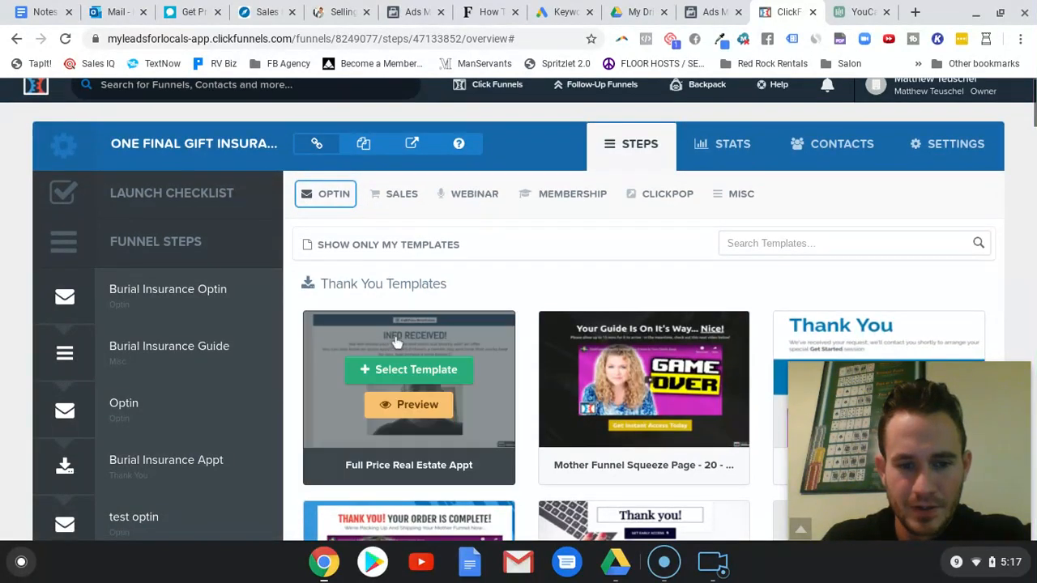
{"action": "scroll", "coordinate": [416, 393], "scroll_direction": "down", "scroll_amount": 4}
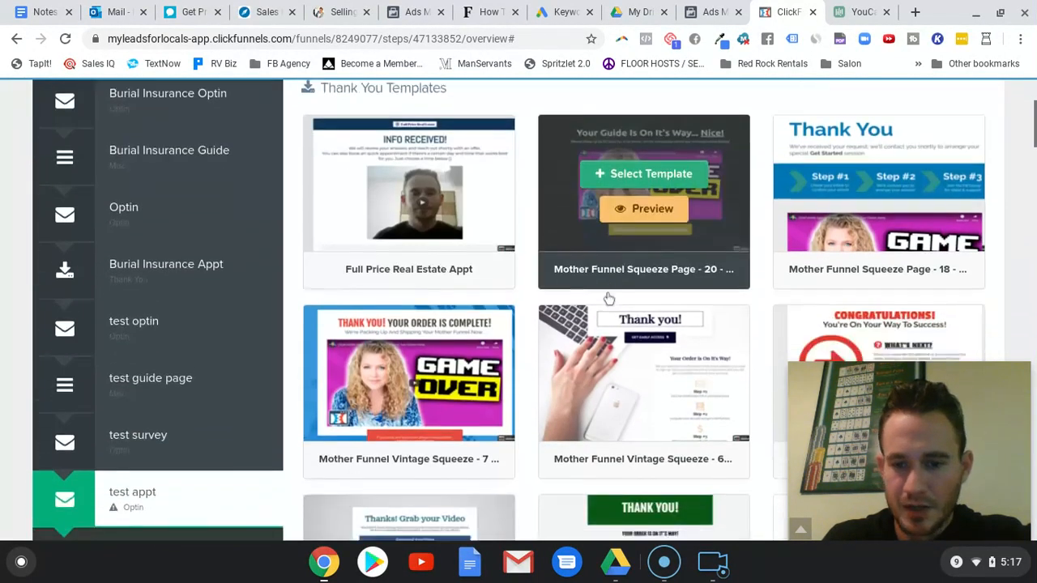
{"action": "scroll", "coordinate": [756, 226], "scroll_direction": "down", "scroll_amount": 2}
{"action": "scroll", "coordinate": [726, 242], "scroll_direction": "down", "scroll_amount": 3}
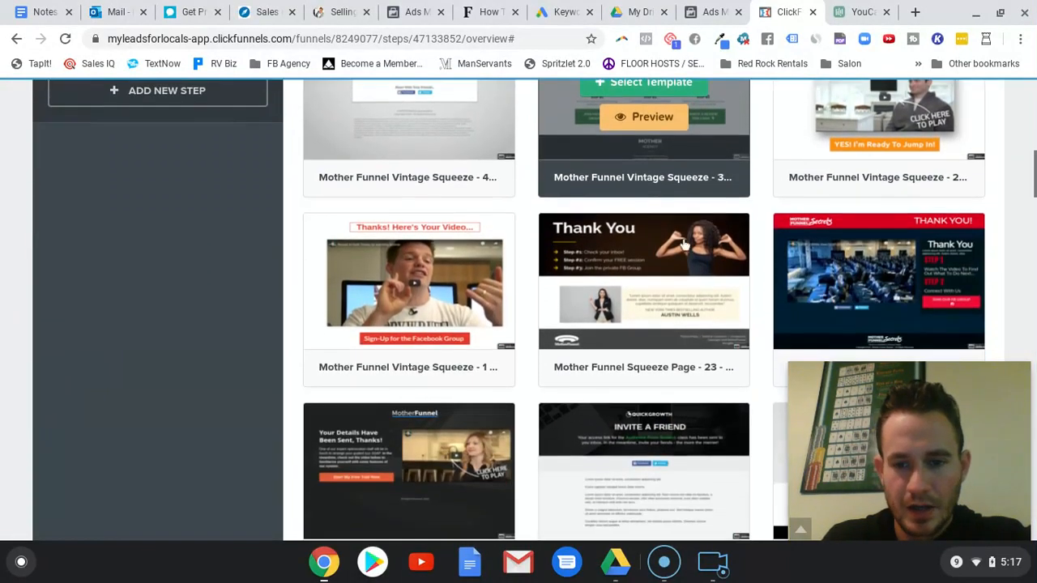
{"action": "scroll", "coordinate": [643, 192], "scroll_direction": "down", "scroll_amount": 3}
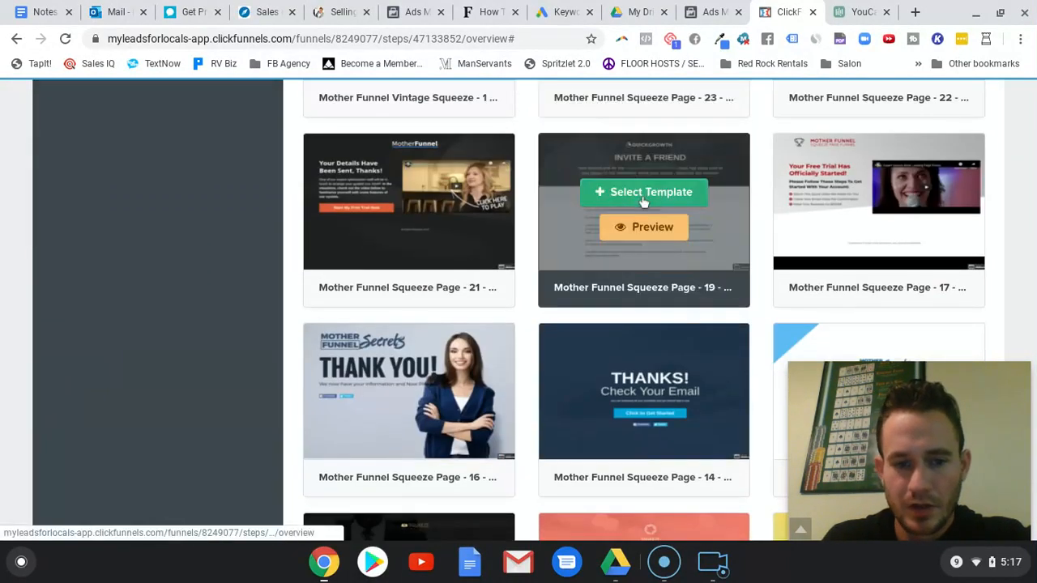
{"action": "scroll", "coordinate": [641, 202], "scroll_direction": "down", "scroll_amount": 2}
{"action": "scroll", "coordinate": [643, 210], "scroll_direction": "down", "scroll_amount": 4}
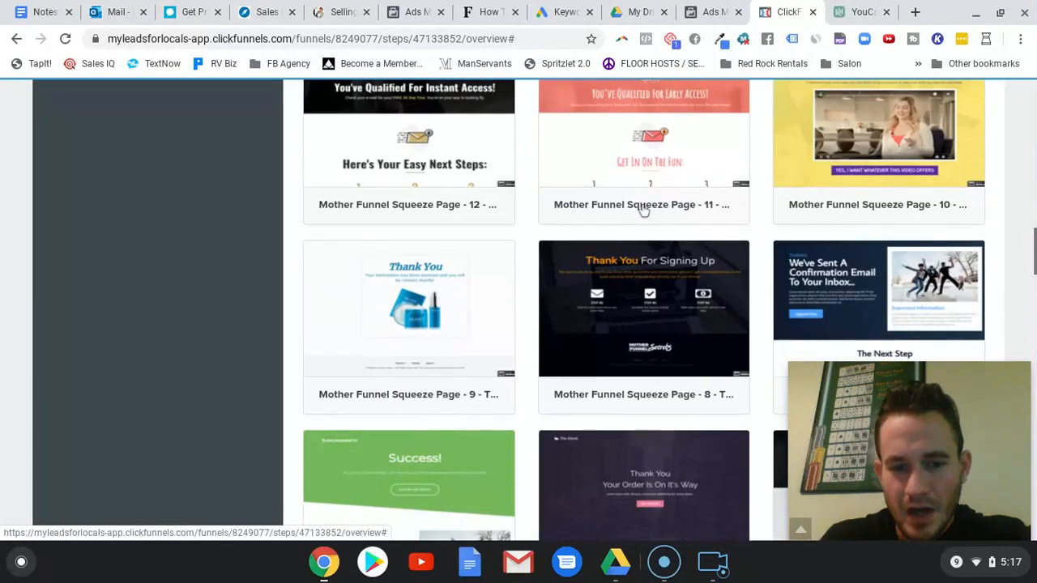
{"action": "scroll", "coordinate": [643, 217], "scroll_direction": "down", "scroll_amount": 5}
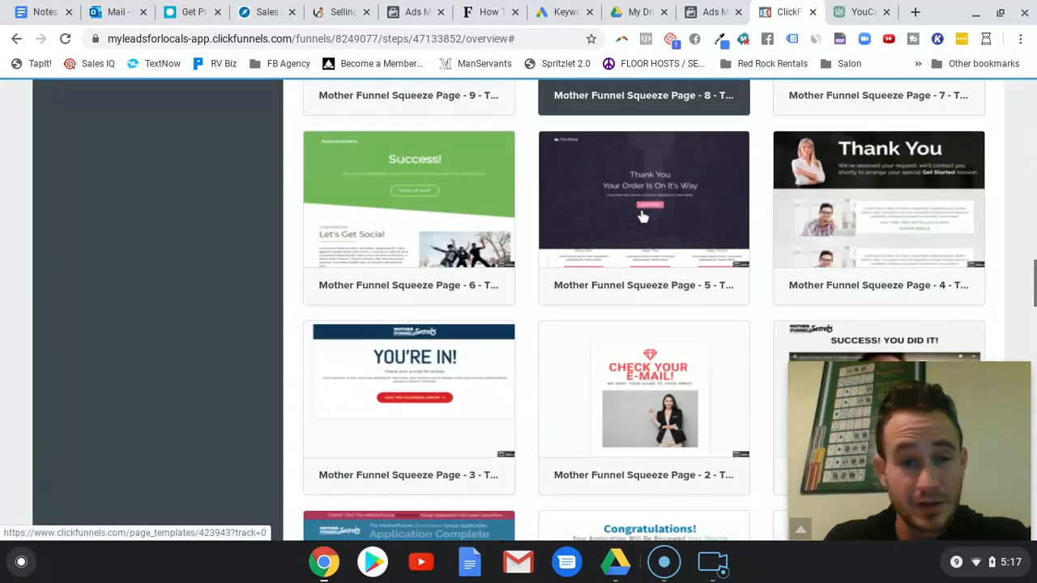
{"action": "scroll", "coordinate": [643, 219], "scroll_direction": "down", "scroll_amount": 1}
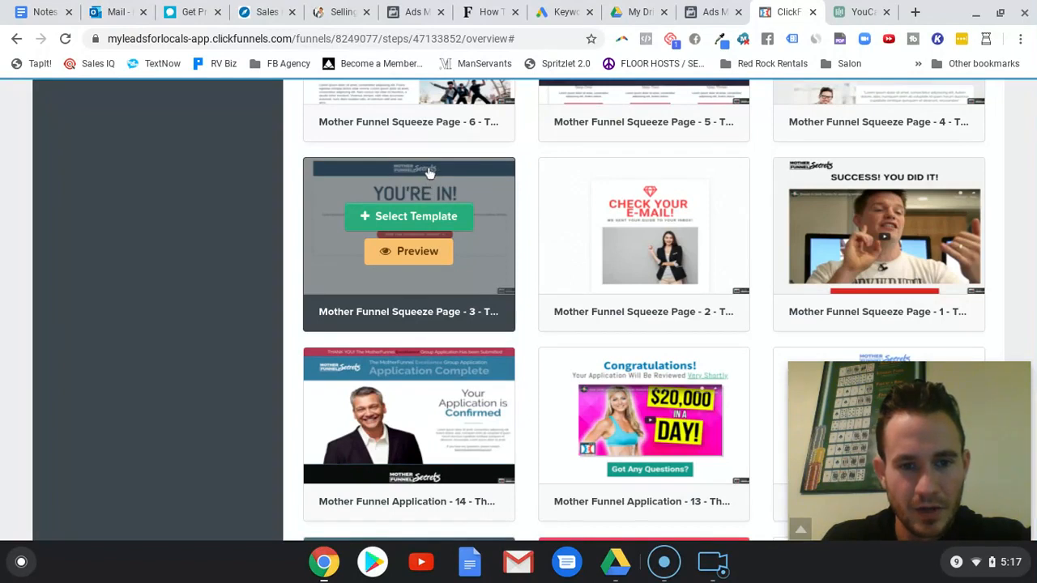
{"action": "left_click", "coordinate": [420, 219]}
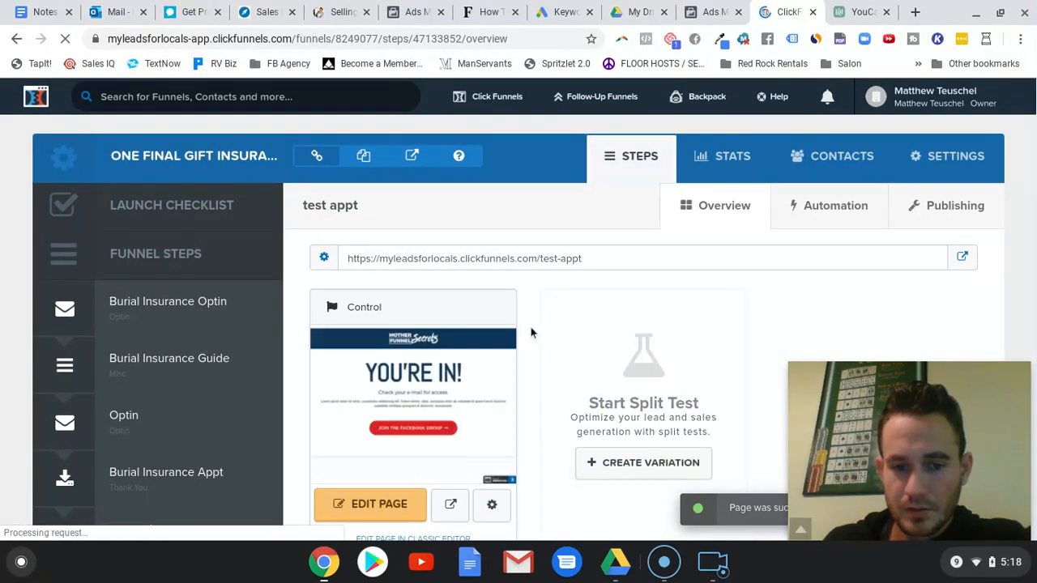
Open the test appt page in the page editor and look over its headline, text and button.
{"action": "scroll", "coordinate": [394, 384], "scroll_direction": "down", "scroll_amount": 1}
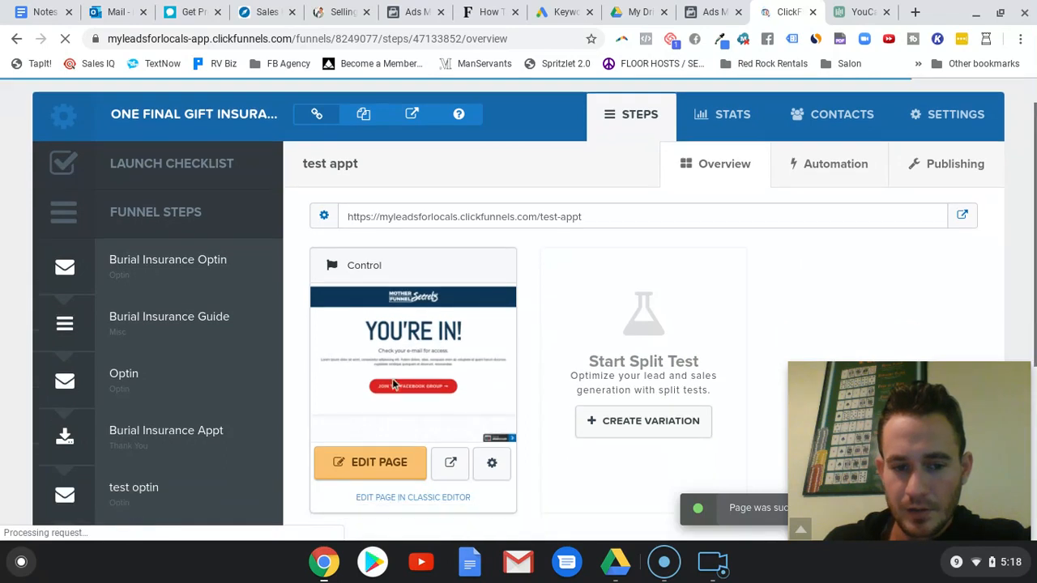
{"action": "left_click", "coordinate": [381, 470]}
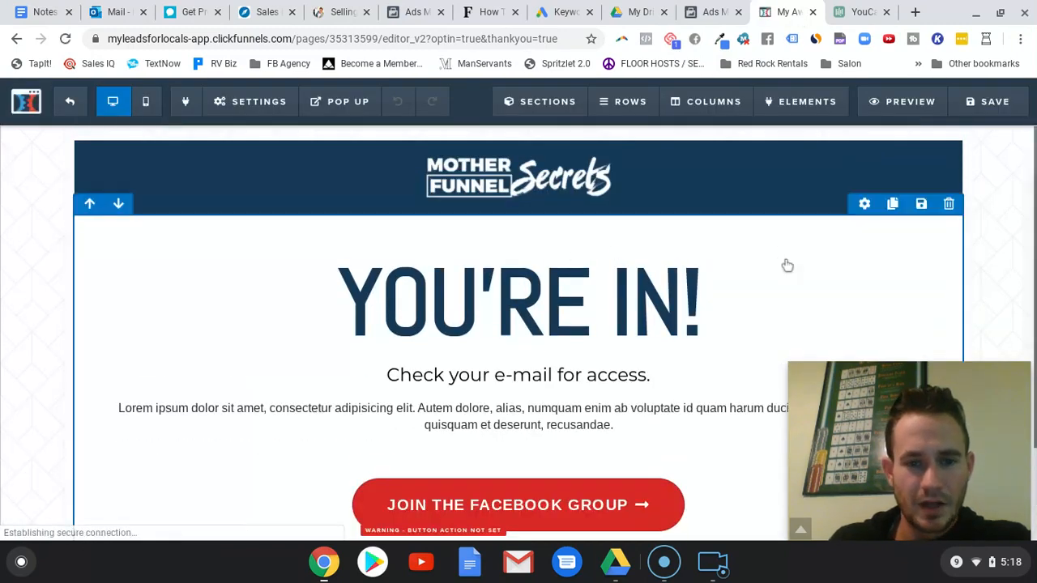
{"action": "scroll", "coordinate": [773, 271], "scroll_direction": "down", "scroll_amount": 1}
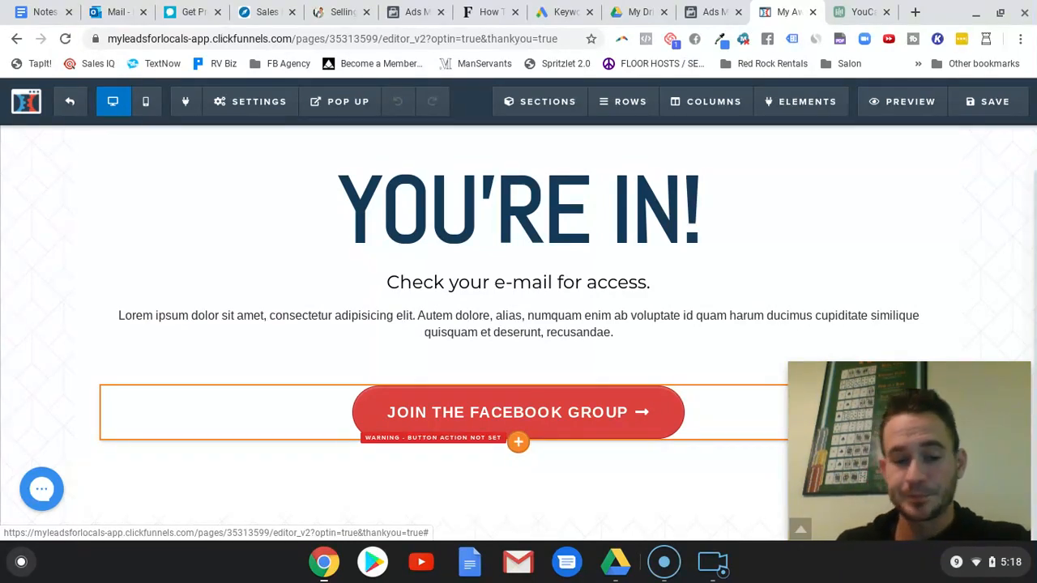
{"action": "scroll", "coordinate": [519, 413], "scroll_direction": "up", "scroll_amount": 1}
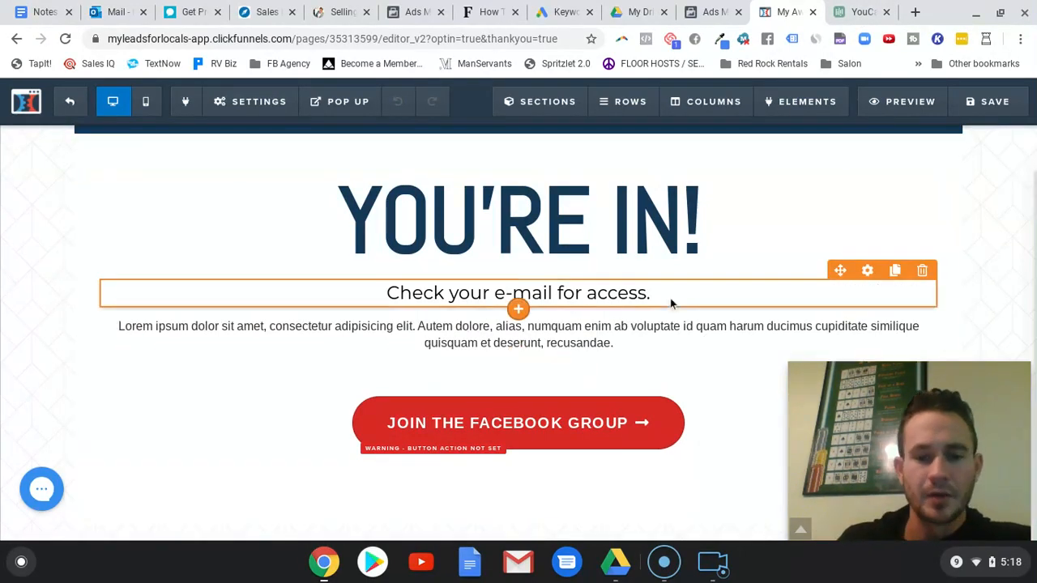
{"action": "scroll", "coordinate": [659, 298], "scroll_direction": "up", "scroll_amount": 2}
{"action": "scroll", "coordinate": [670, 349], "scroll_direction": "down", "scroll_amount": 3}
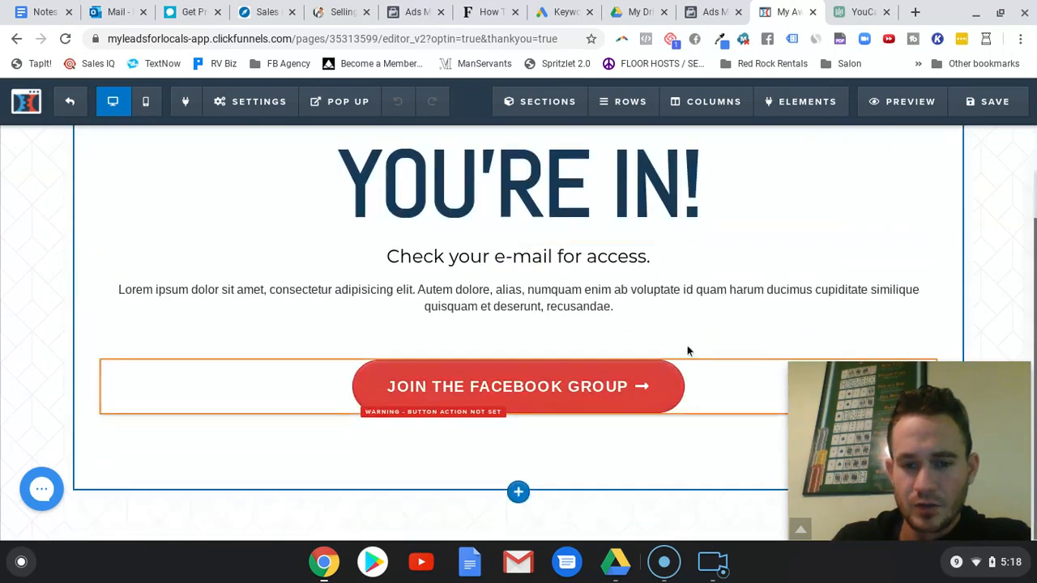
Delete the "Join the Facebook Group" button from the page.
{"action": "scroll", "coordinate": [890, 403], "scroll_direction": "up", "scroll_amount": 1}
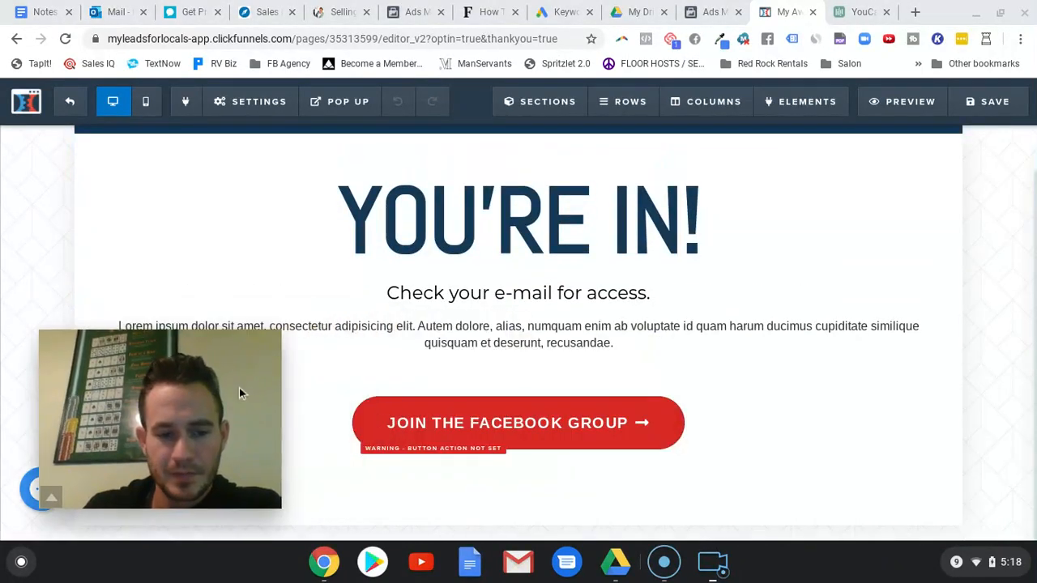
{"action": "left_click", "coordinate": [922, 386]}
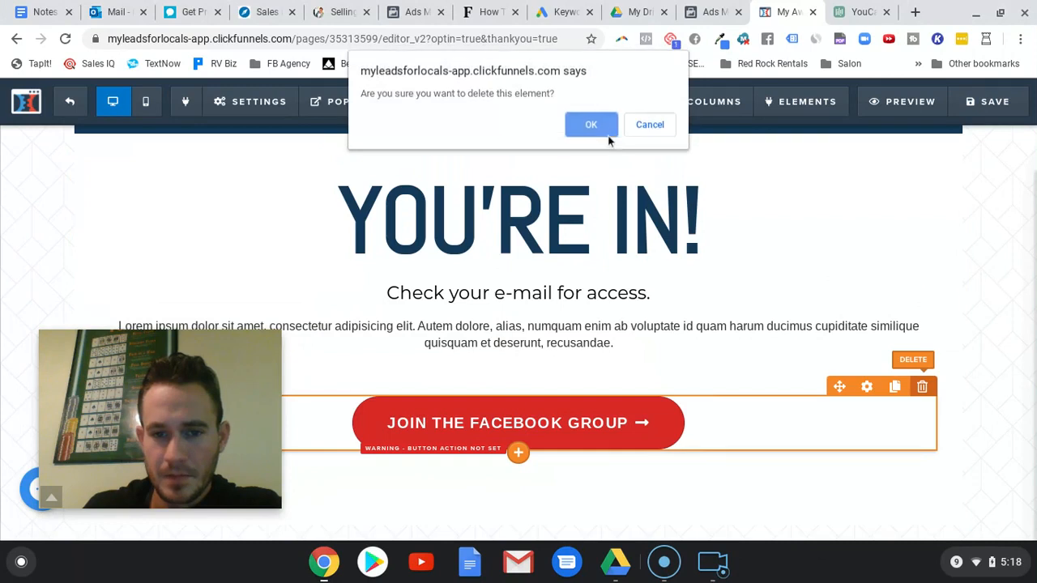
{"action": "left_click", "coordinate": [605, 126]}
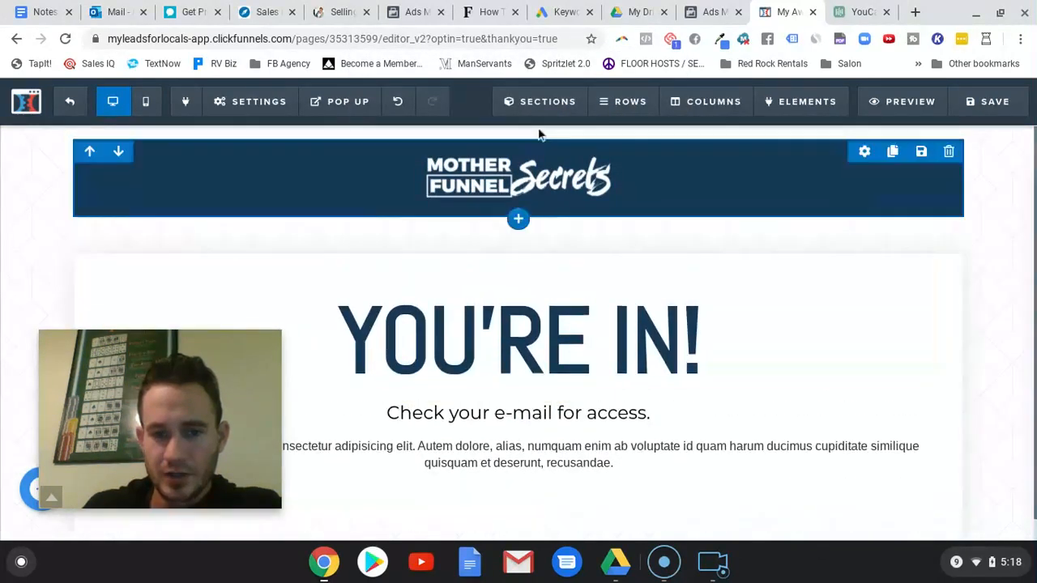
Add a Custom JavaScript / HTML element below the paragraph text on the page.
{"action": "mouse_move", "coordinate": [851, 110]}
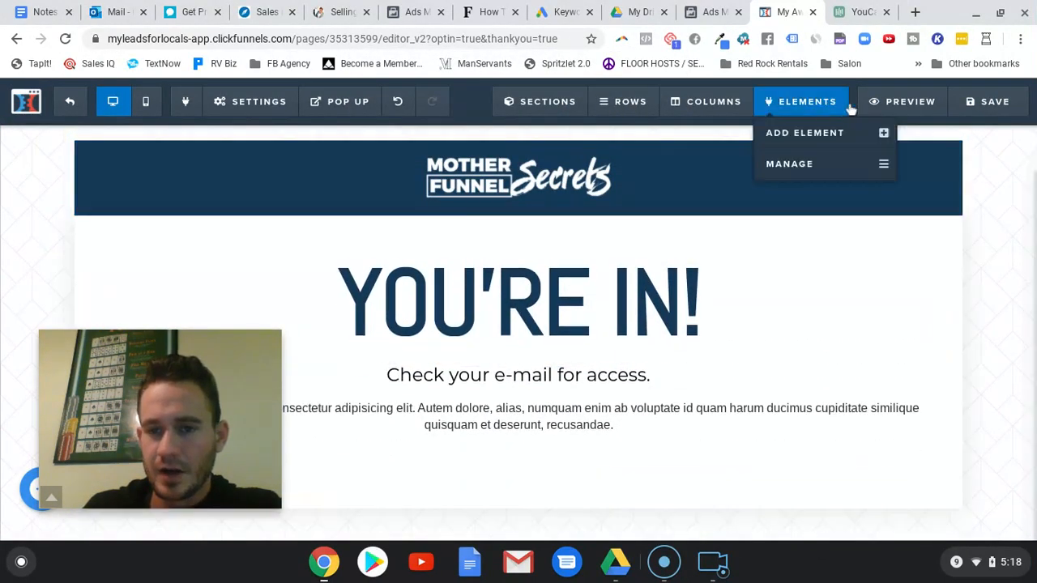
{"action": "left_click", "coordinate": [808, 132]}
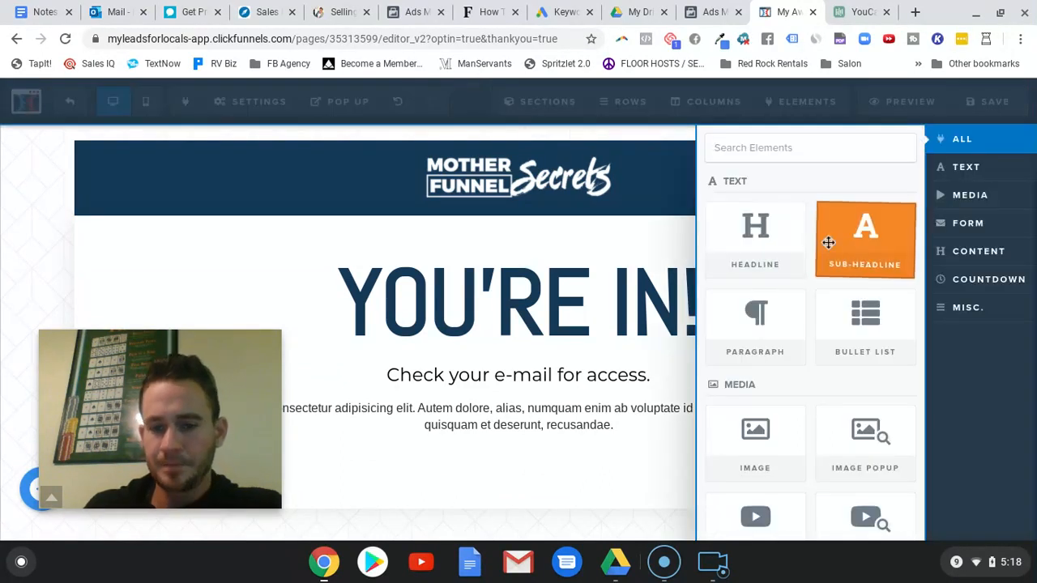
{"action": "scroll", "coordinate": [824, 309], "scroll_direction": "down", "scroll_amount": 3}
{"action": "scroll", "coordinate": [823, 308], "scroll_direction": "down", "scroll_amount": 15}
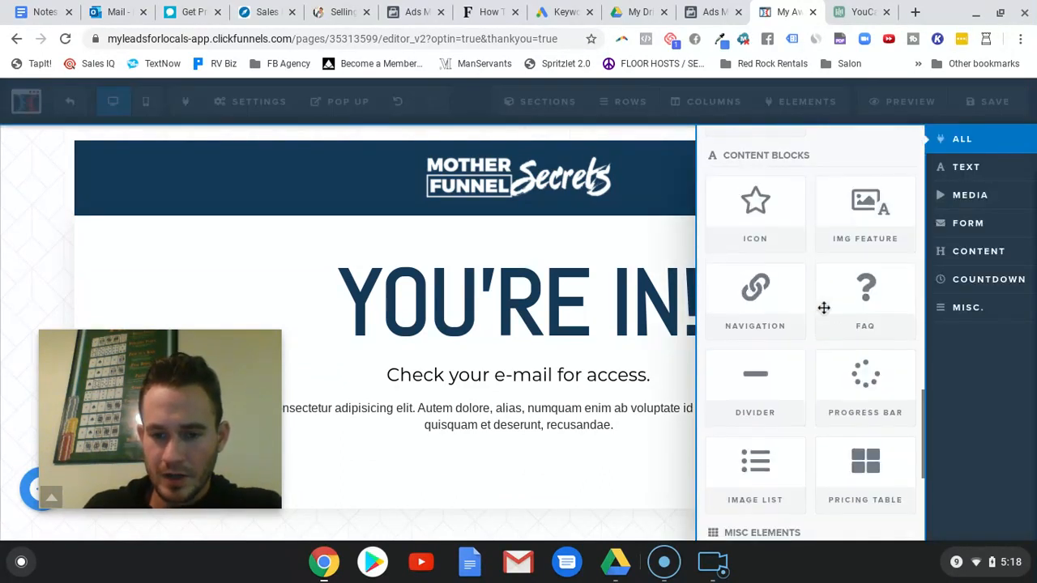
{"action": "left_click_drag", "start_coordinate": [752, 484], "coordinate": [563, 424]}
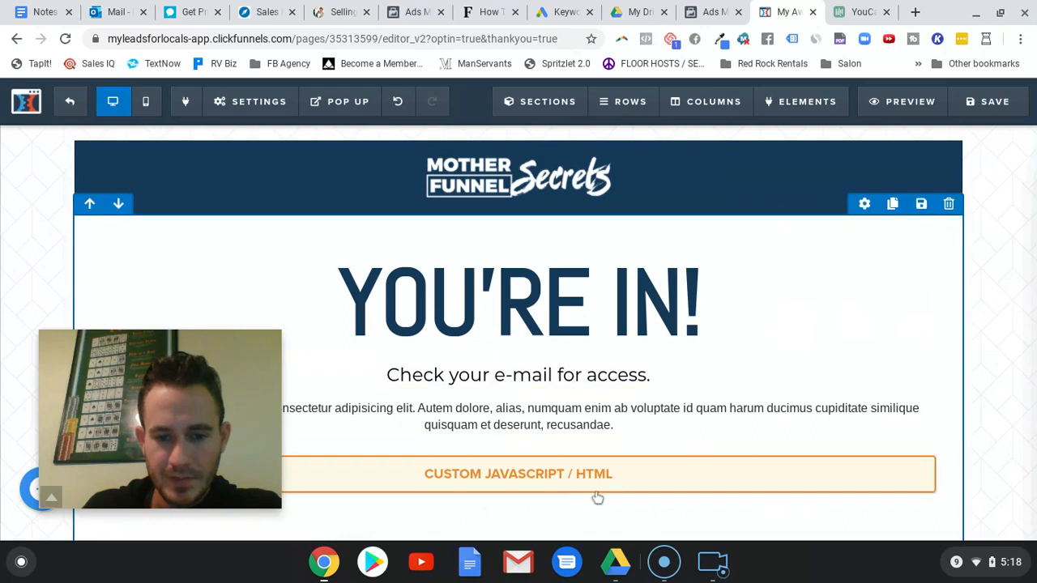
Set the Custom JavaScript / HTML element's code type to 3rd Party Embed Code, and look at its code editor without entering any code.
{"action": "left_click", "coordinate": [611, 474]}
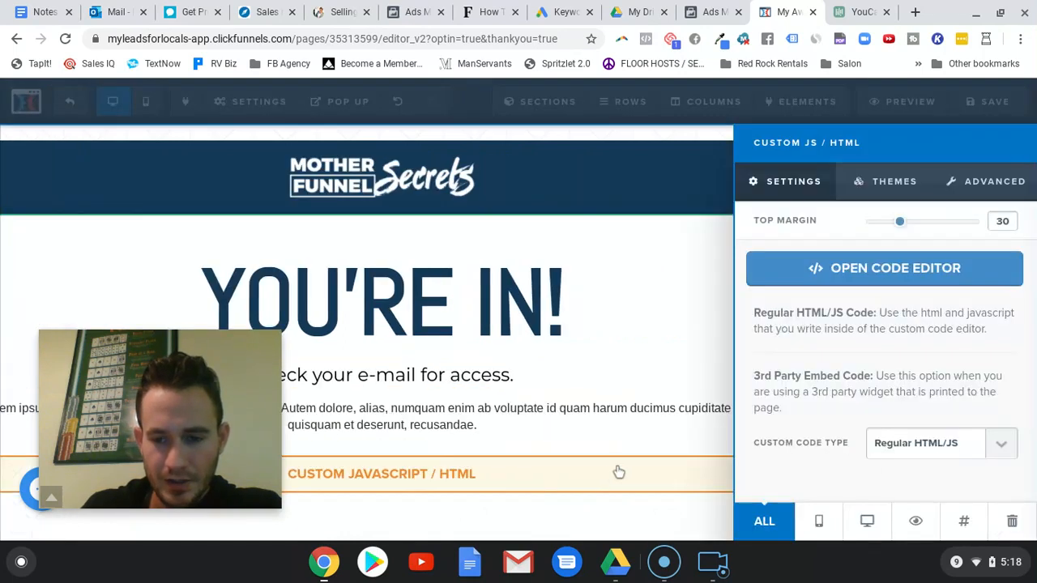
{"action": "left_click", "coordinate": [1002, 445]}
{"action": "left_click", "coordinate": [944, 497]}
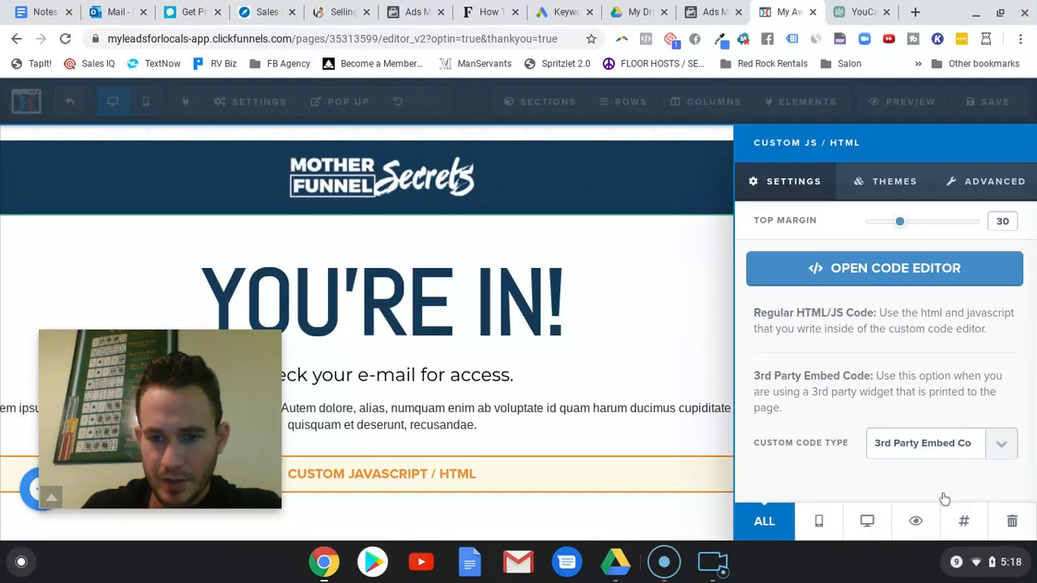
{"action": "left_click", "coordinate": [867, 264]}
{"action": "left_click", "coordinate": [456, 264]}
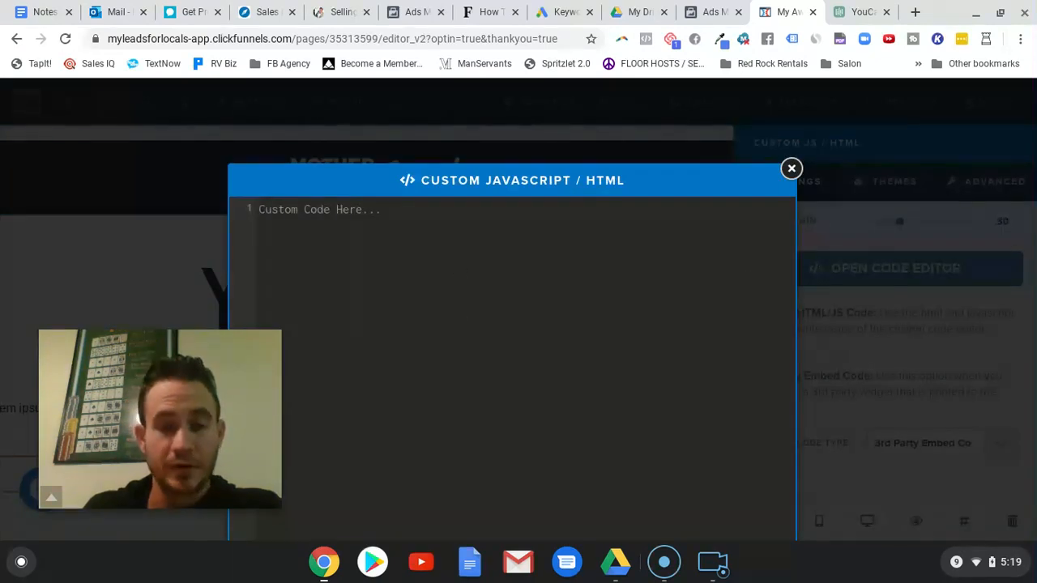
{"action": "left_click", "coordinate": [791, 167]}
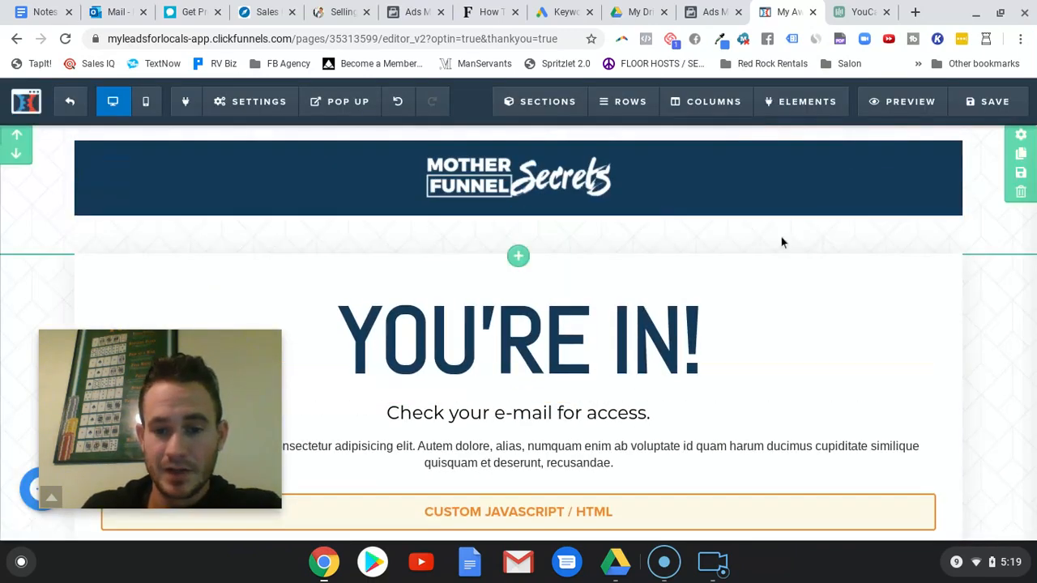
Save the test appt page and return to editing without filling in the SEO meta data.
{"action": "left_click", "coordinate": [979, 103]}
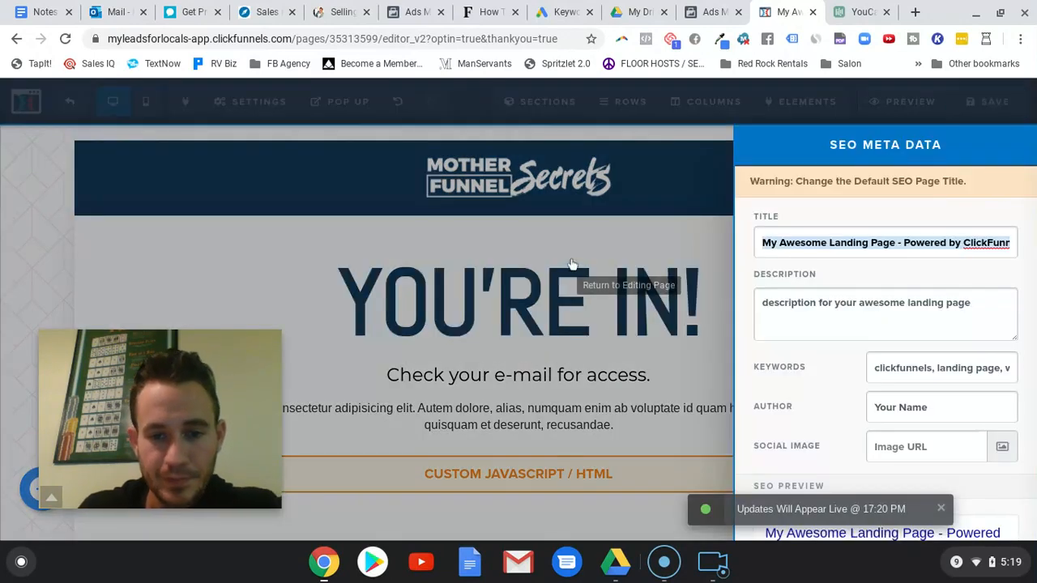
{"action": "left_click", "coordinate": [573, 265]}
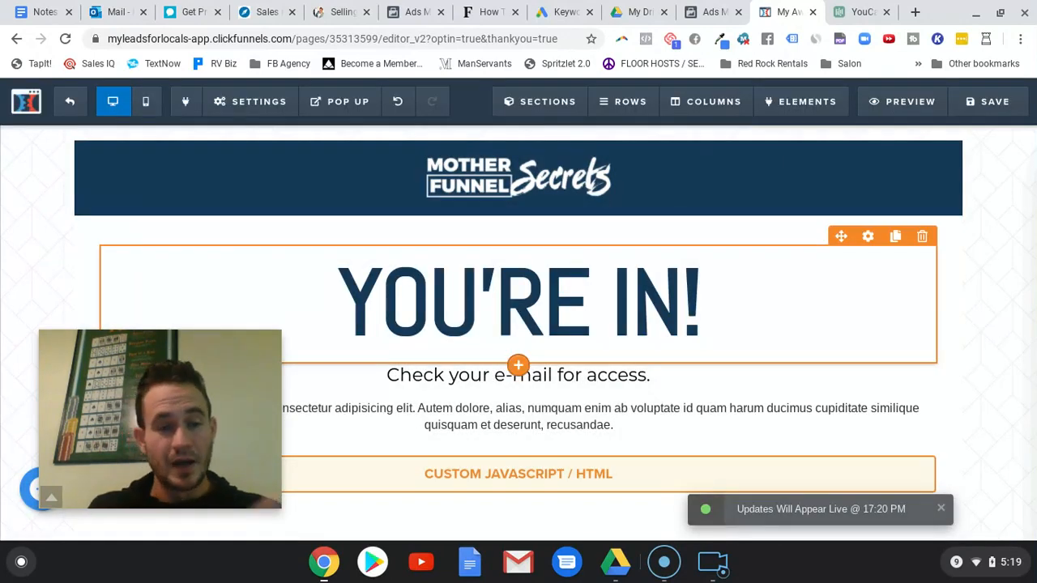